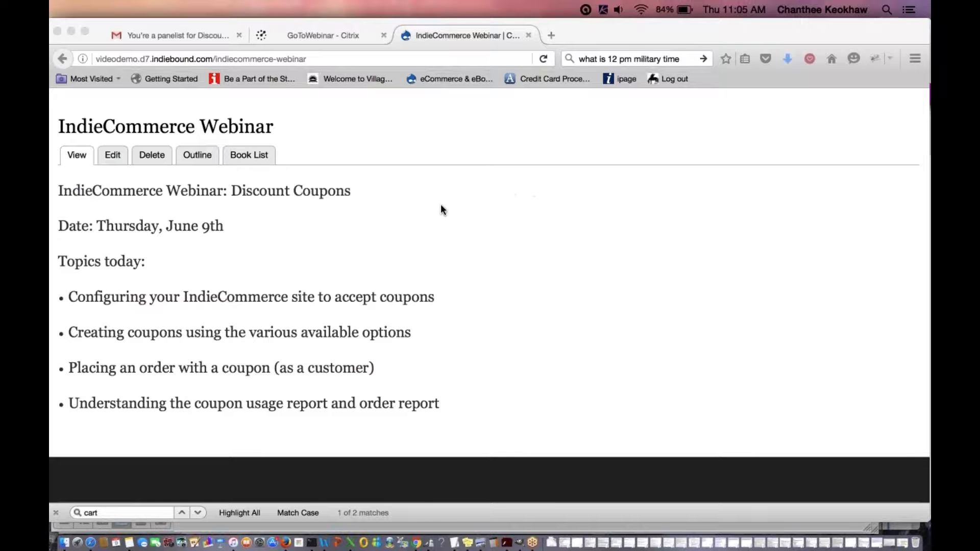
- Scroll to the top and expand Store > Configuration > Account Information and Preferences in the admin toolbar
scroll(442, 209, "up", 5)
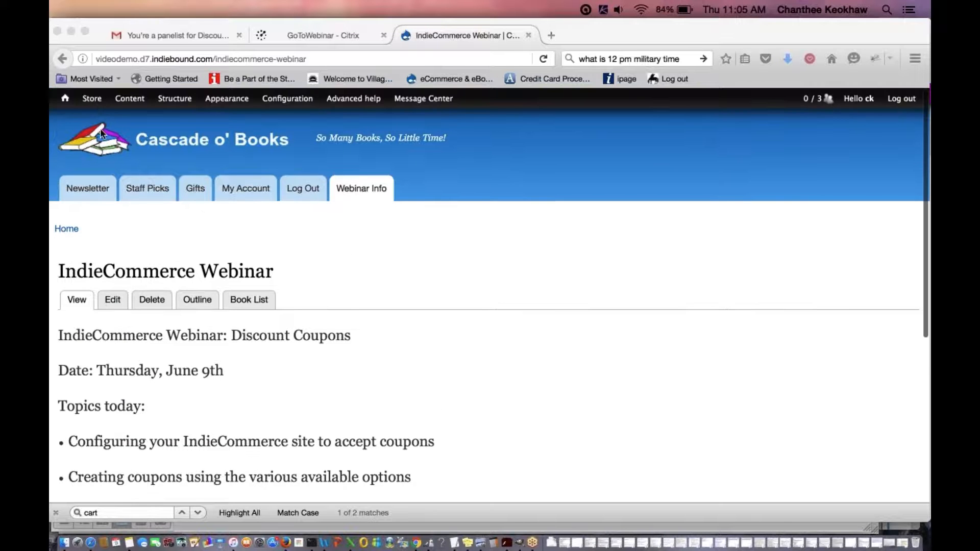
left_click(93, 103)
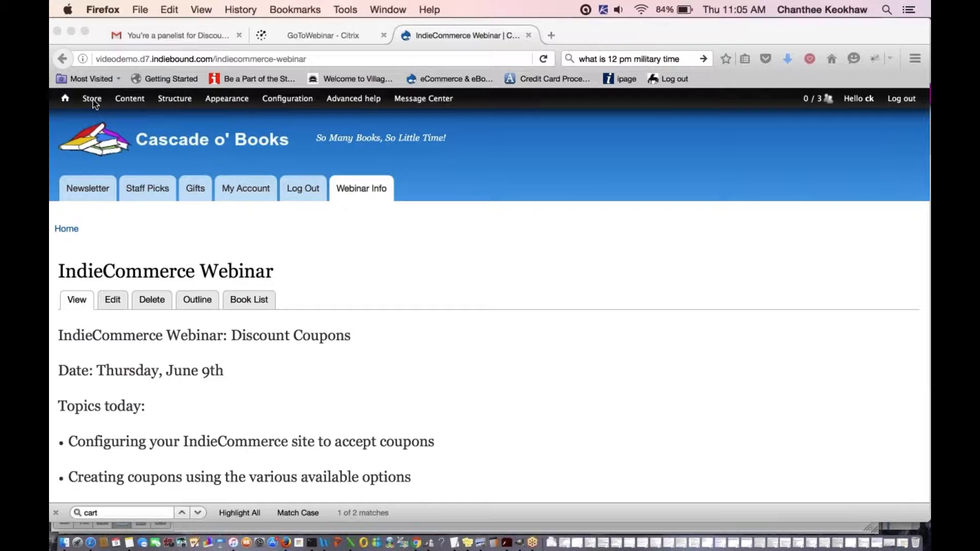
mouse_move(126, 167)
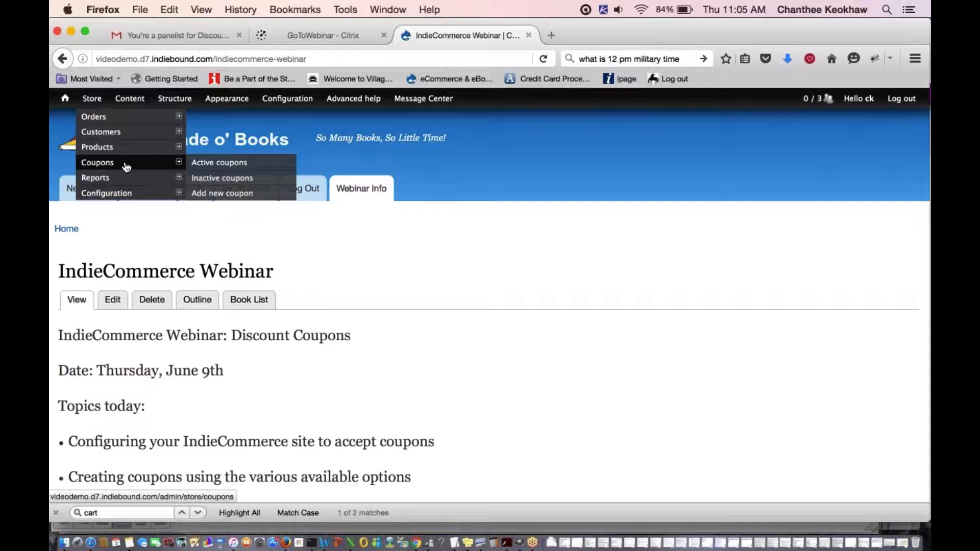
mouse_move(125, 199)
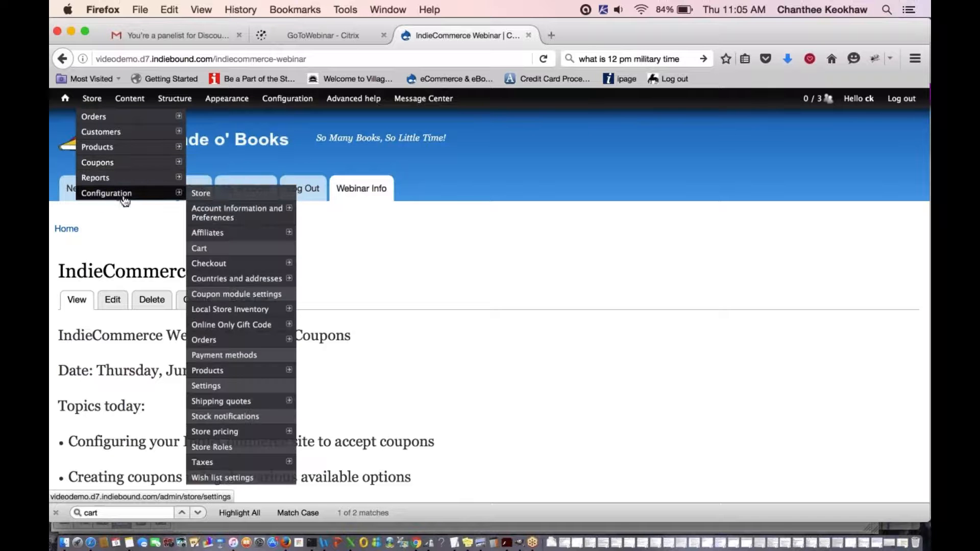
mouse_move(233, 216)
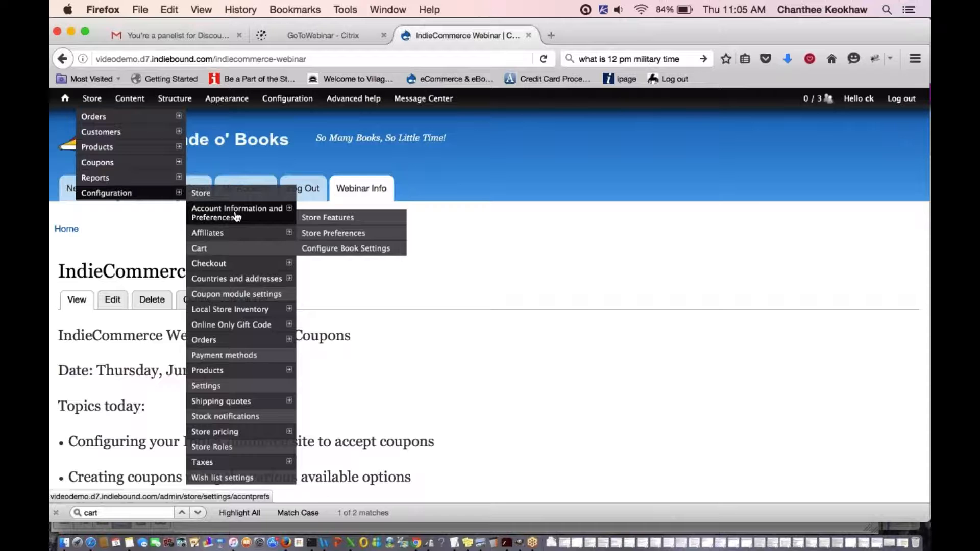
- Go to Store Features, confirm Discount Coupons is enabled, then return to the top
left_click(330, 223)
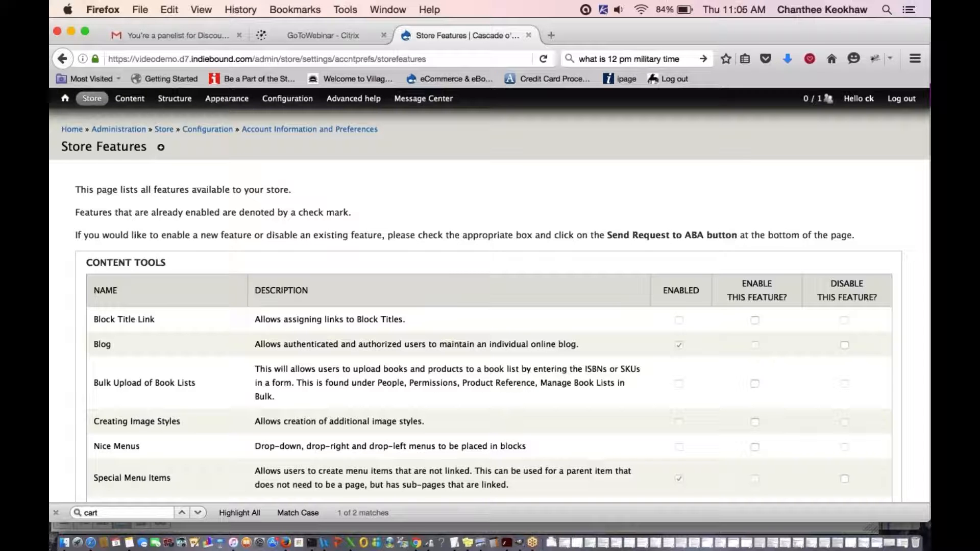
scroll(490, 296, "down", 1)
scroll(490, 306, "down", 10)
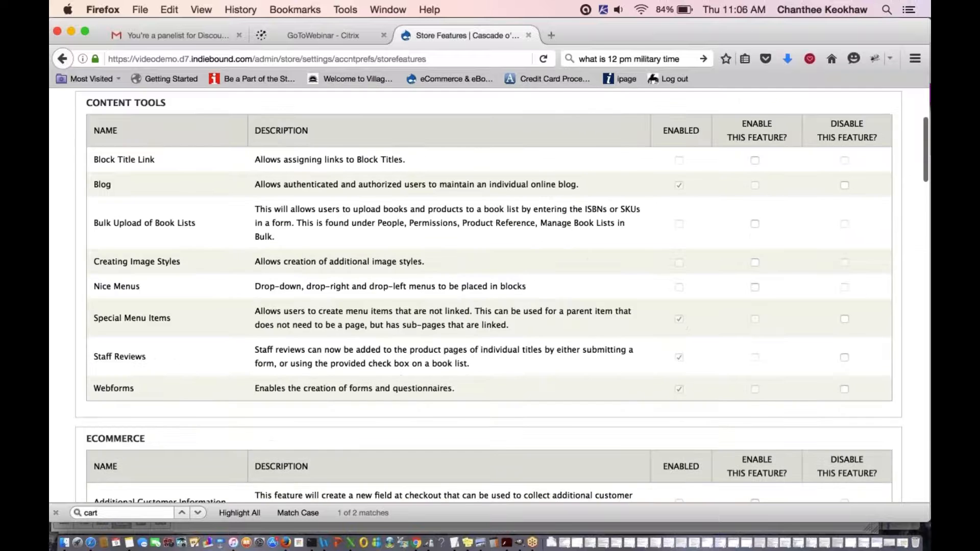
scroll(490, 306, "down", 12)
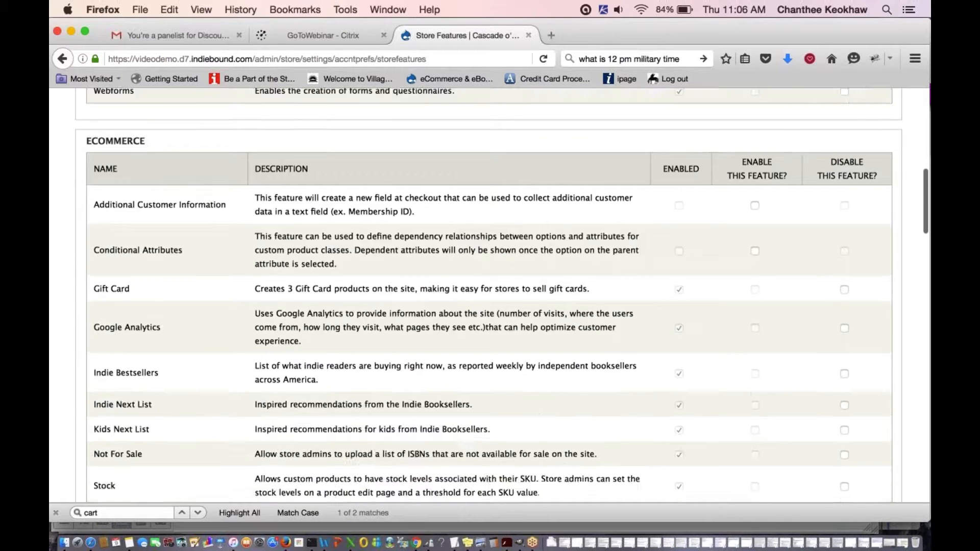
scroll(214, 363, "down", 4)
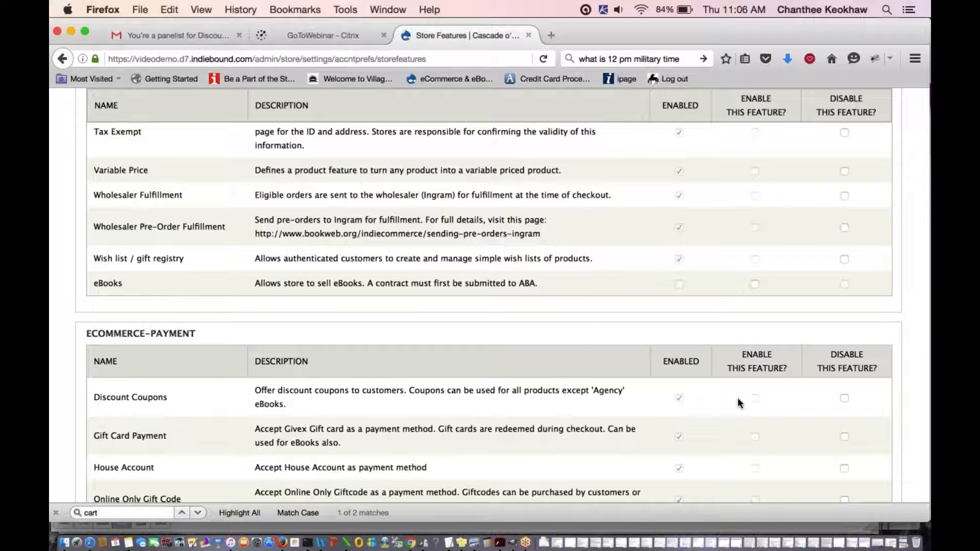
scroll(680, 398, "down", 10)
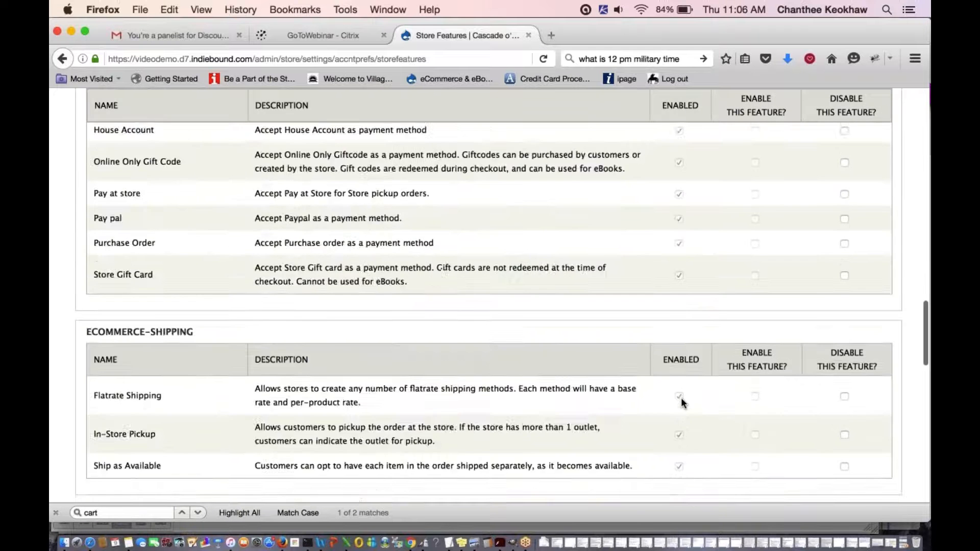
scroll(682, 402, "down", 15)
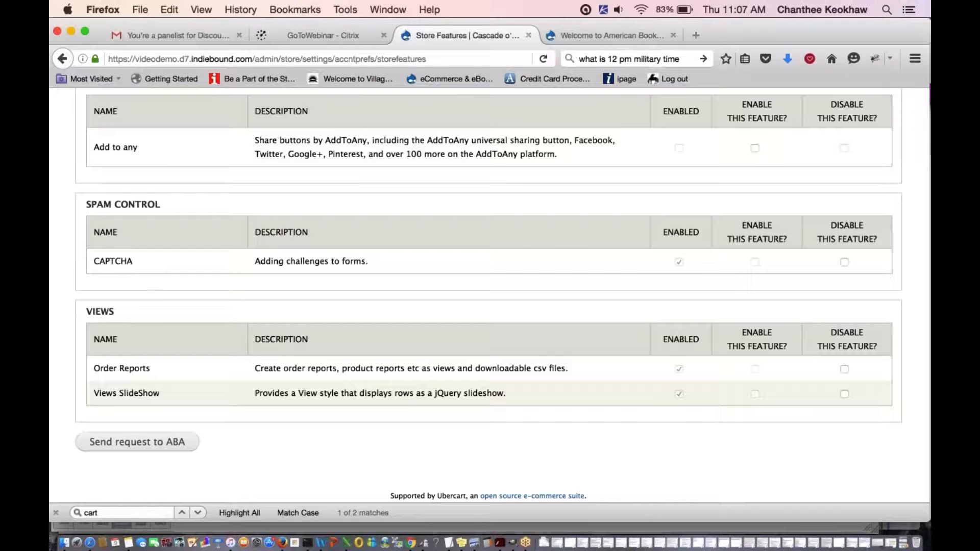
scroll(488, 295, "up", 15)
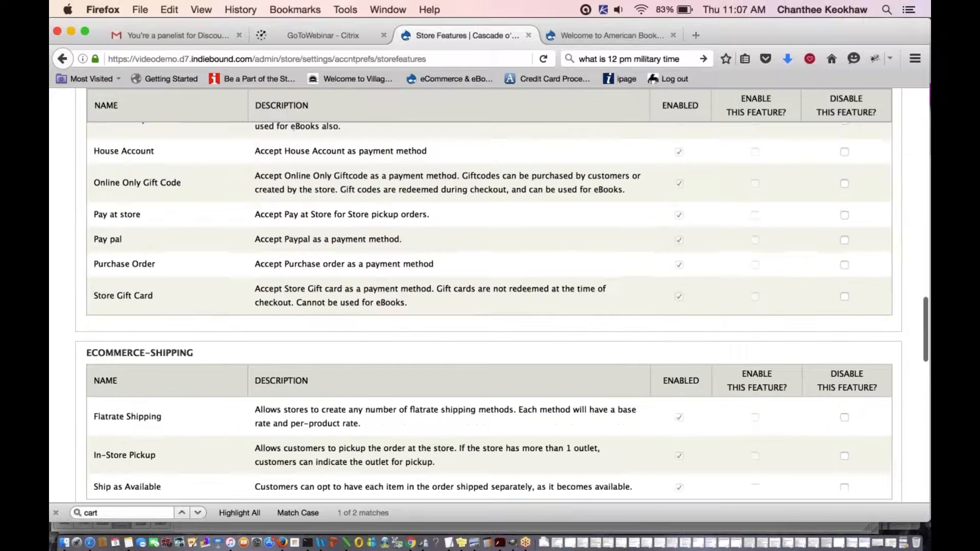
scroll(488, 296, "up", 20)
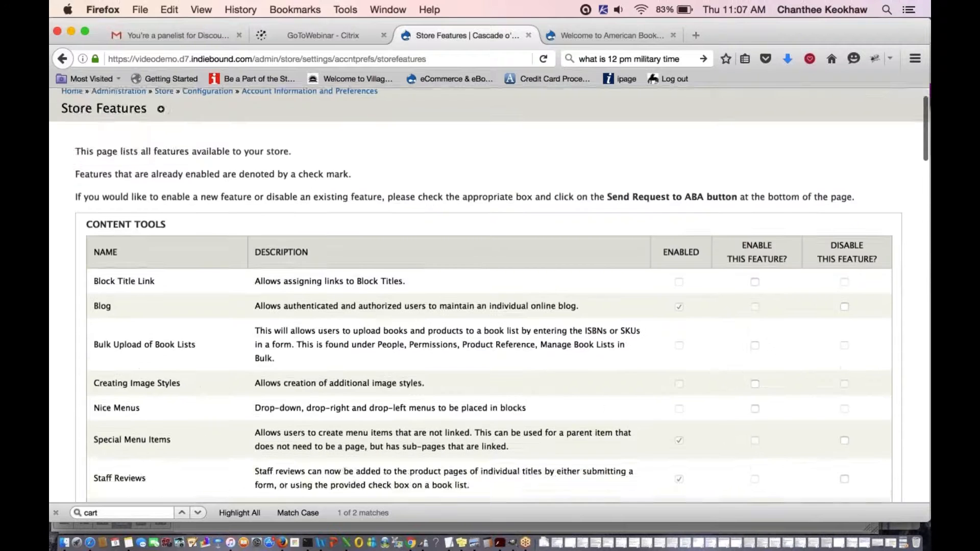
scroll(490, 294, "up", 2)
mouse_move(91, 98)
mouse_move(122, 193)
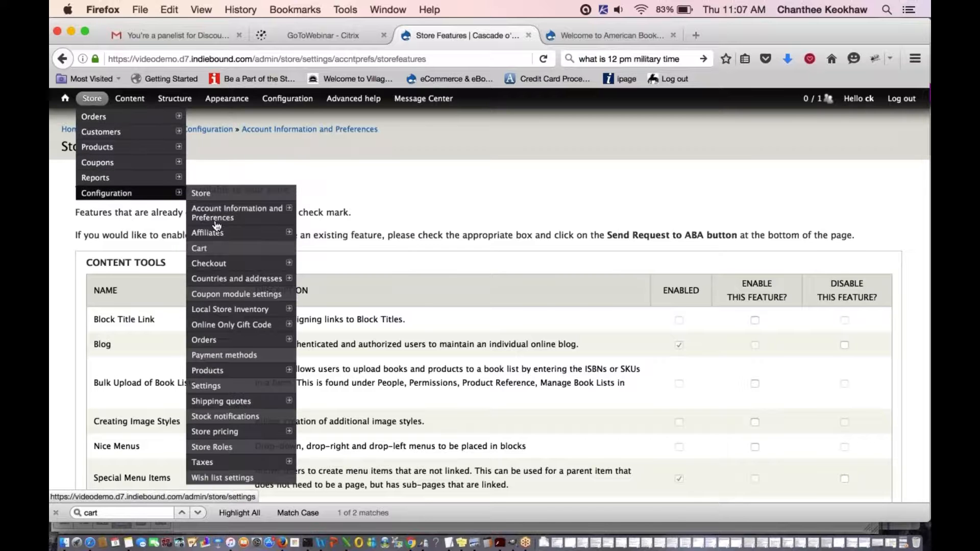
- Review the Coupon module settings: coupons shown in the cart, single use per code by default
left_click(241, 299)
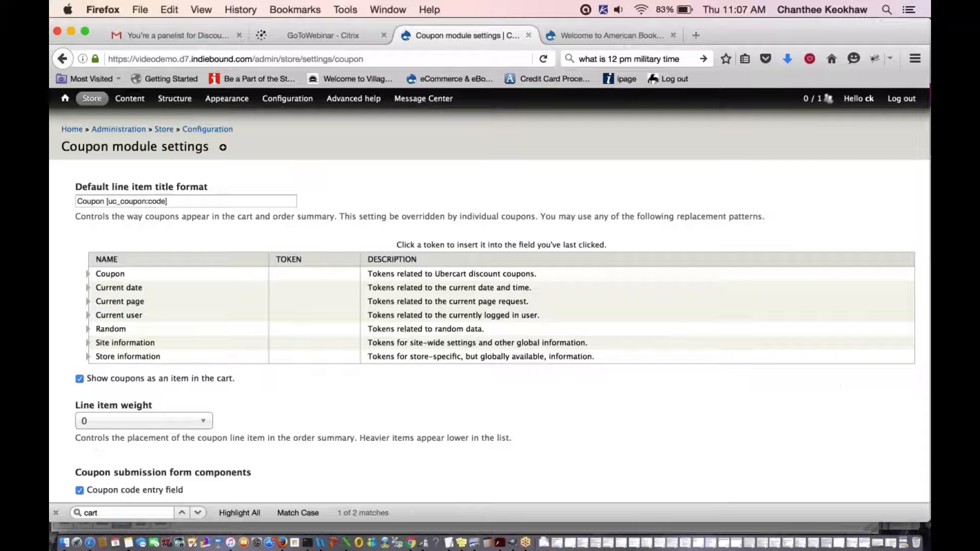
scroll(314, 402, "down", 1)
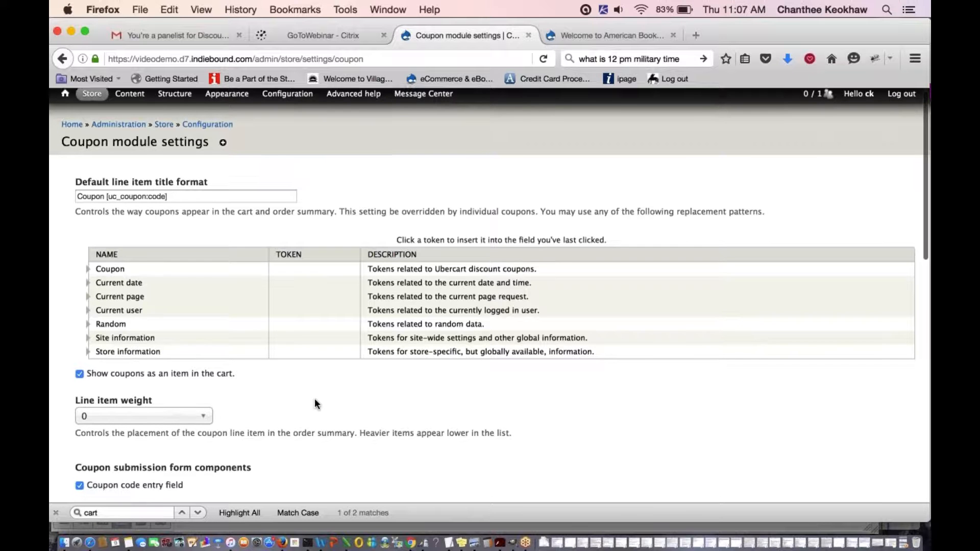
scroll(315, 403, "down", 3)
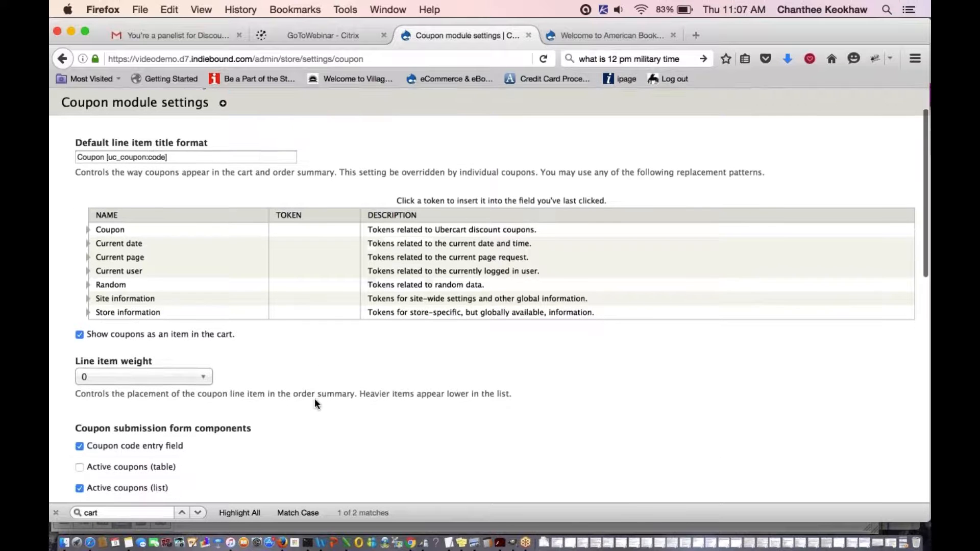
scroll(314, 397, "down", 1)
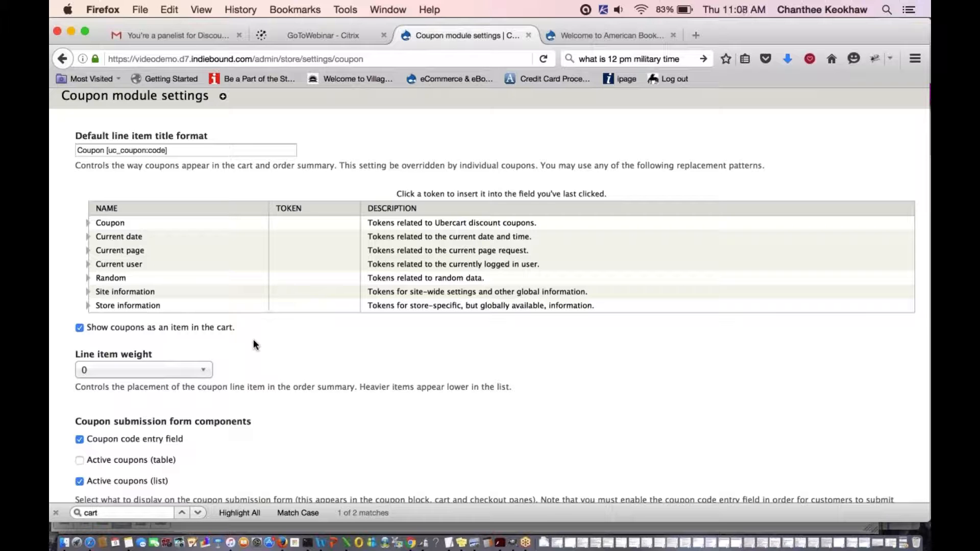
scroll(253, 342, "down", 2)
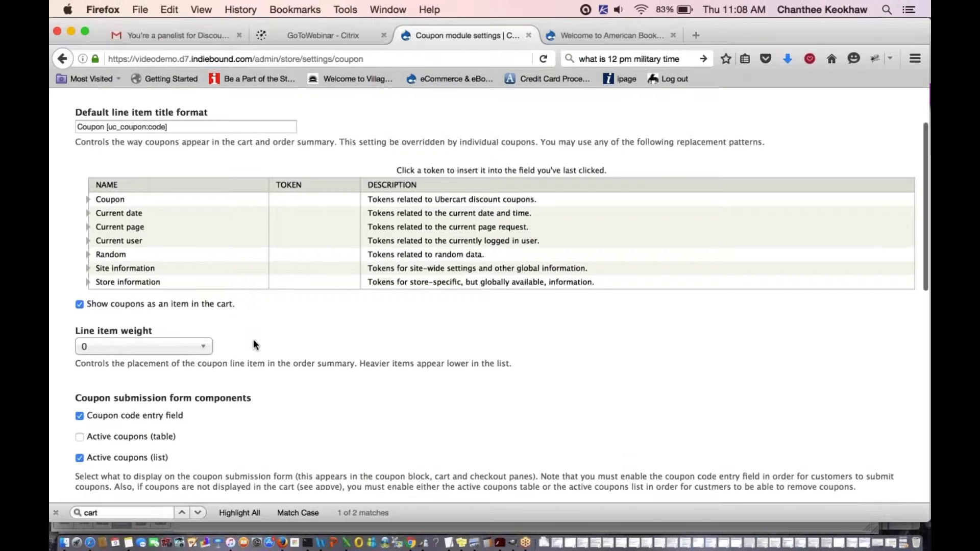
scroll(253, 341, "down", 3)
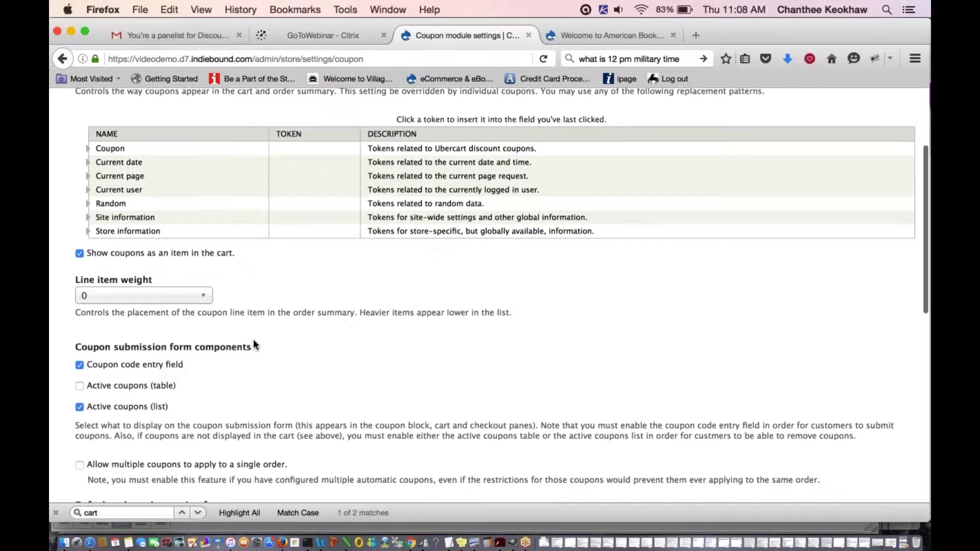
scroll(253, 339, "down", 5)
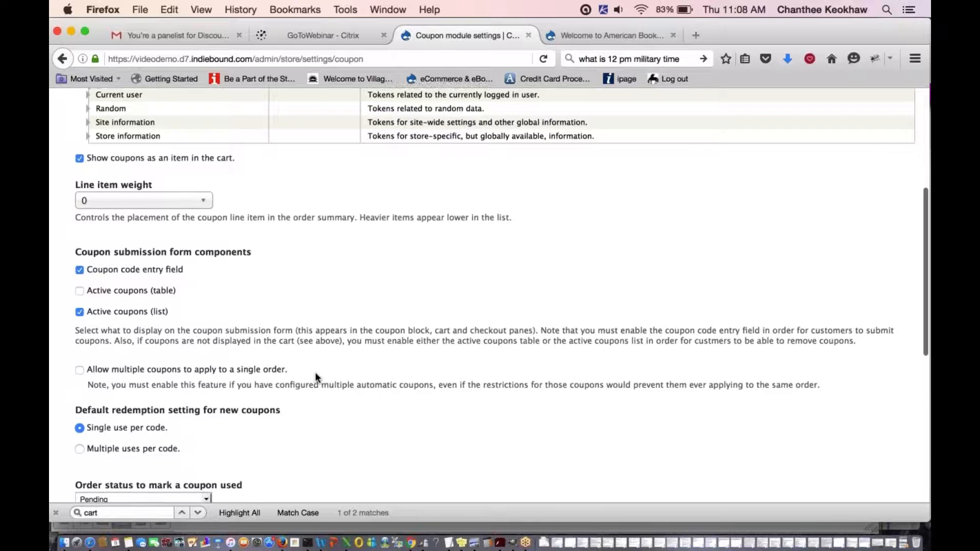
scroll(315, 373, "down", 1)
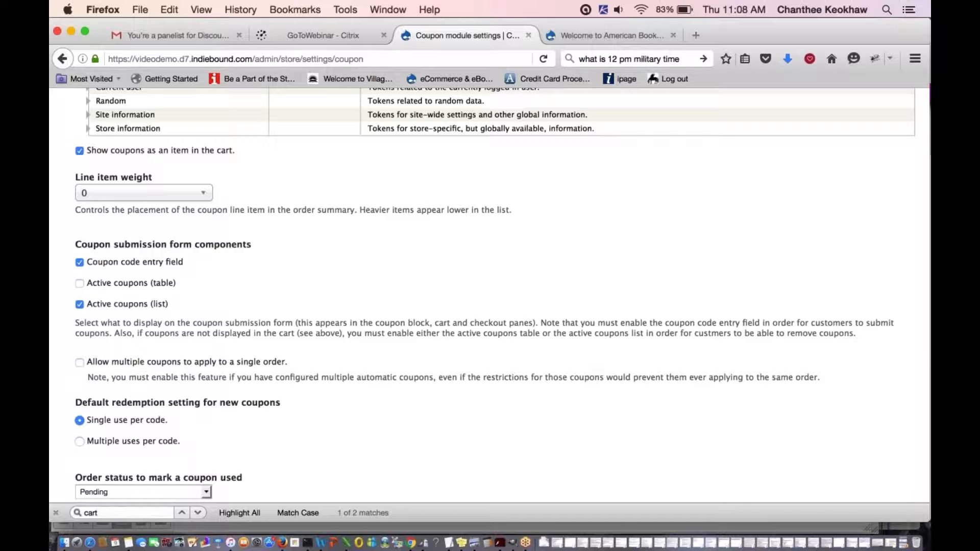
scroll(501, 295, "down", 2)
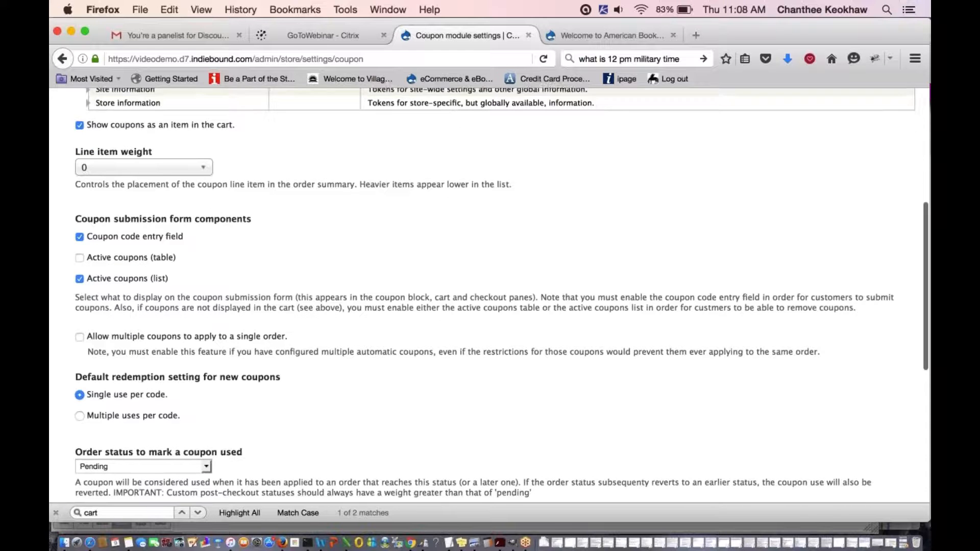
scroll(318, 350, "down", 2)
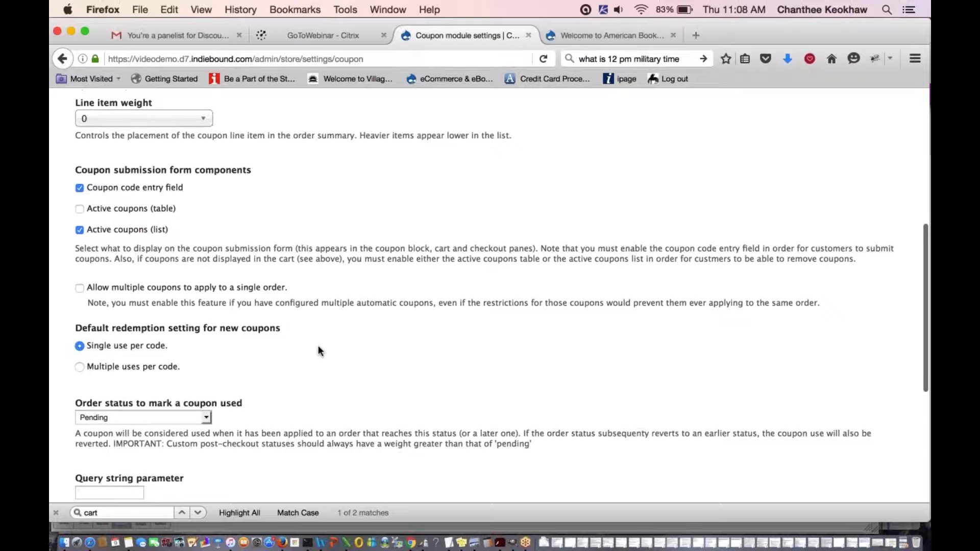
scroll(318, 350, "down", 2)
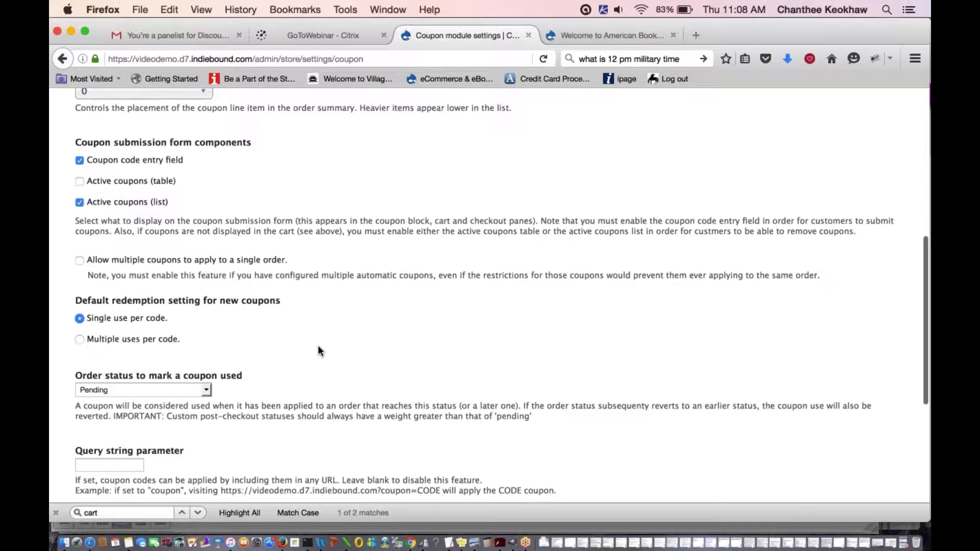
scroll(319, 350, "down", 3)
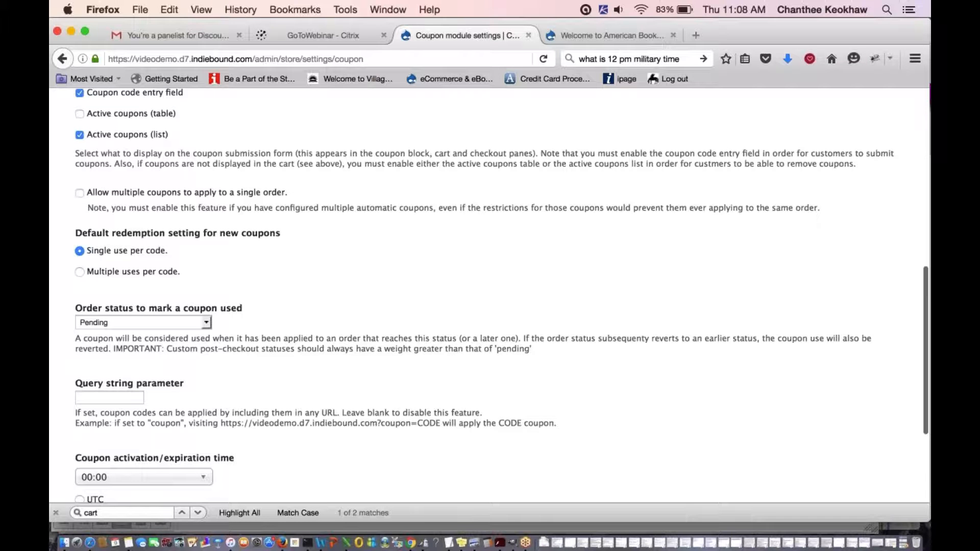
scroll(501, 294, "down", 3)
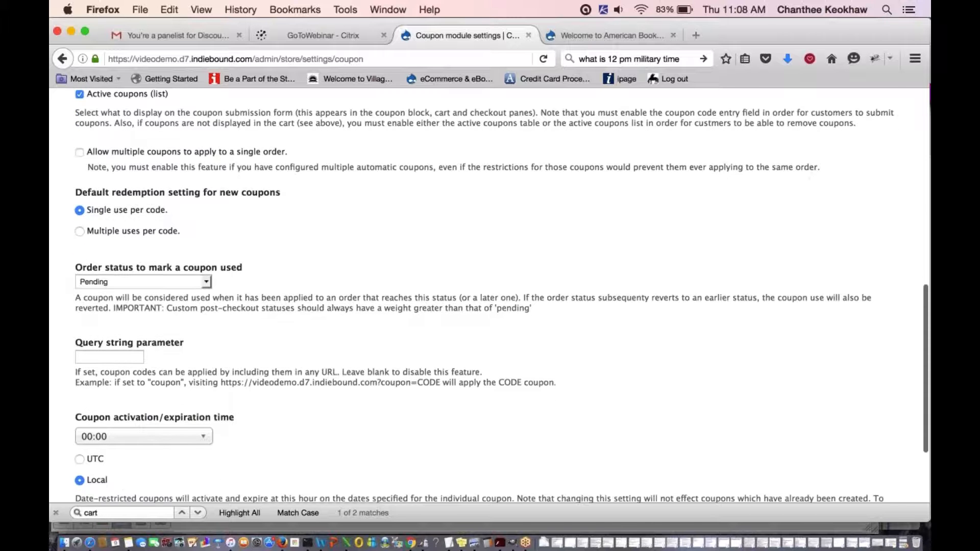
scroll(501, 295, "down", 1)
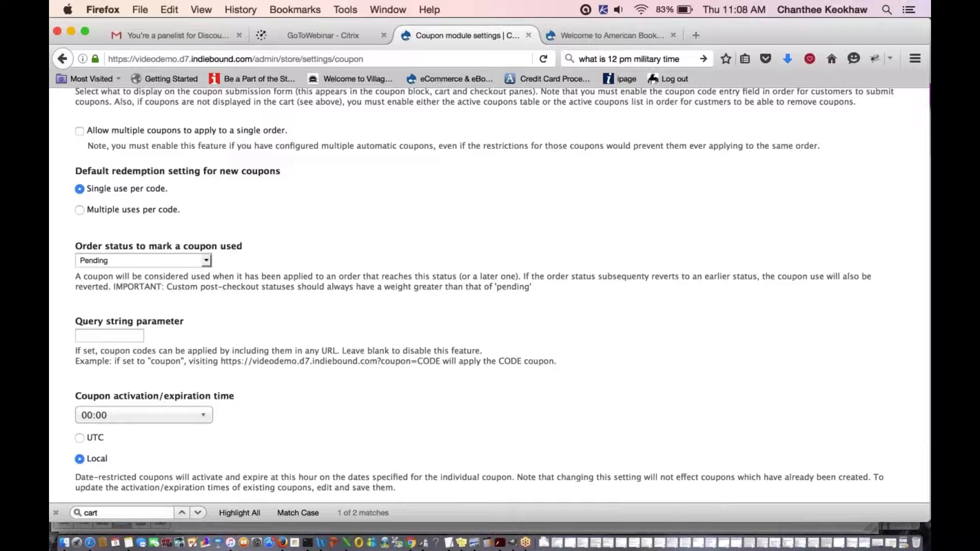
scroll(501, 294, "down", 3)
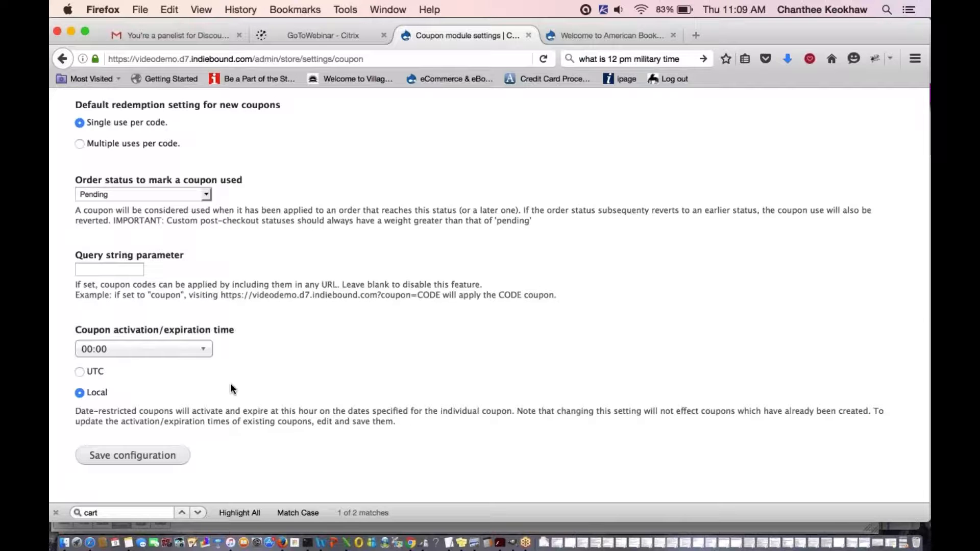
scroll(230, 385, "down", 1)
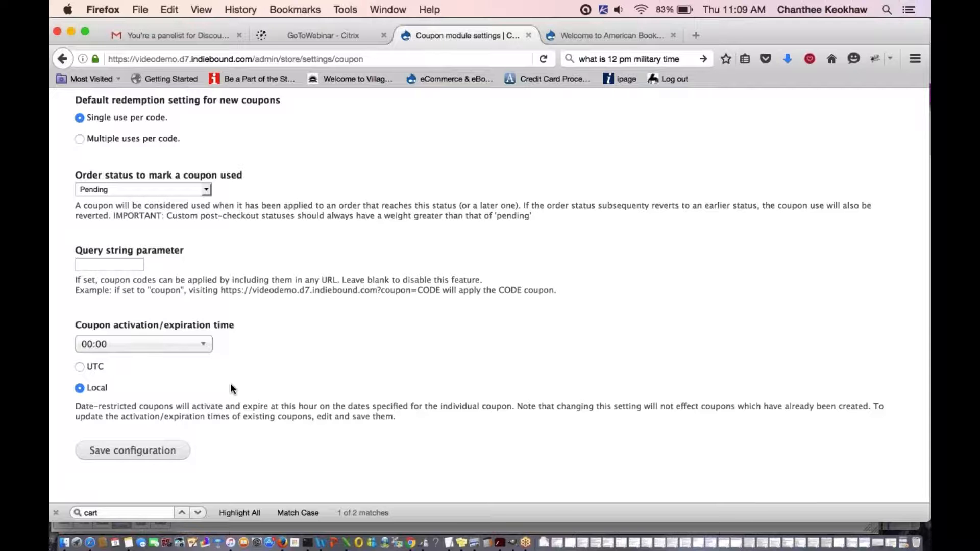
scroll(231, 388, "up", 5)
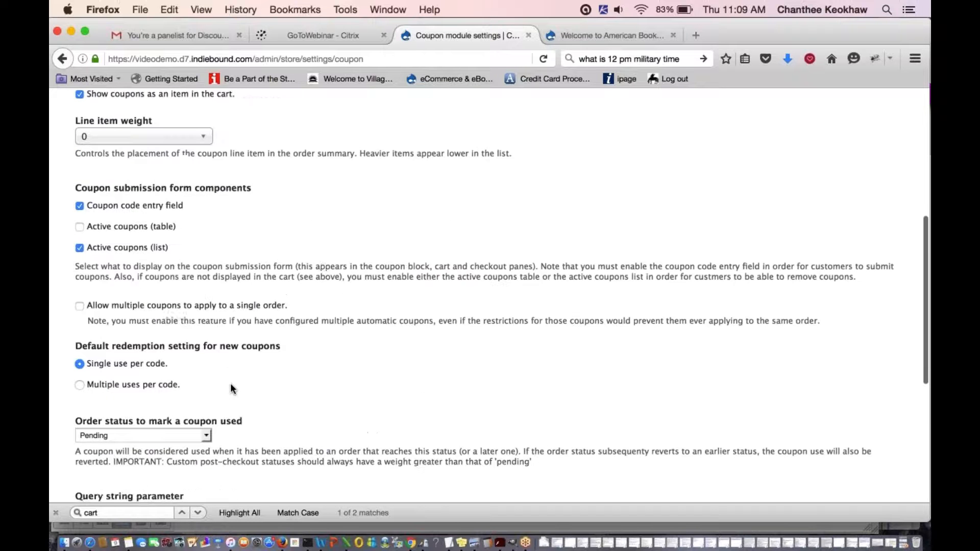
scroll(231, 389, "up", 5)
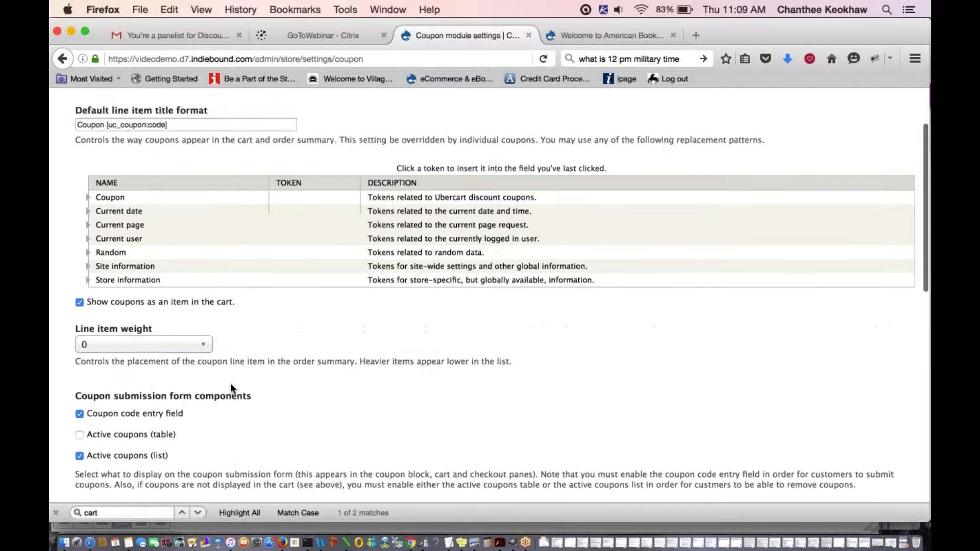
scroll(231, 389, "down", 10)
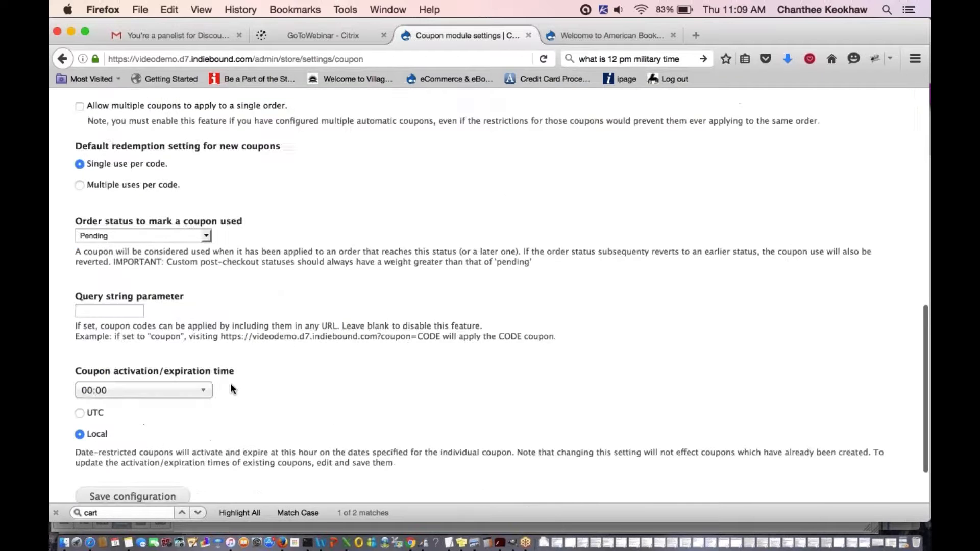
scroll(252, 403, "up", 10)
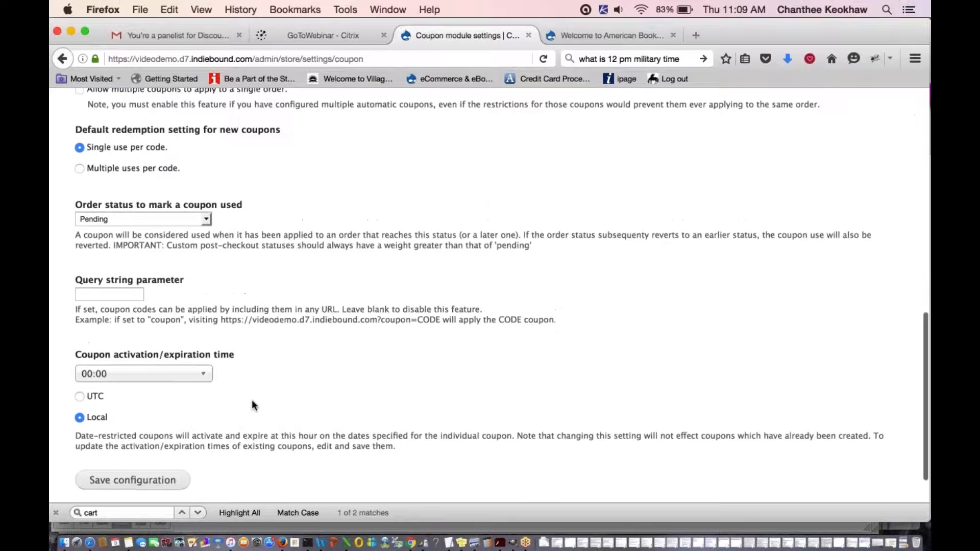
scroll(252, 403, "up", 2)
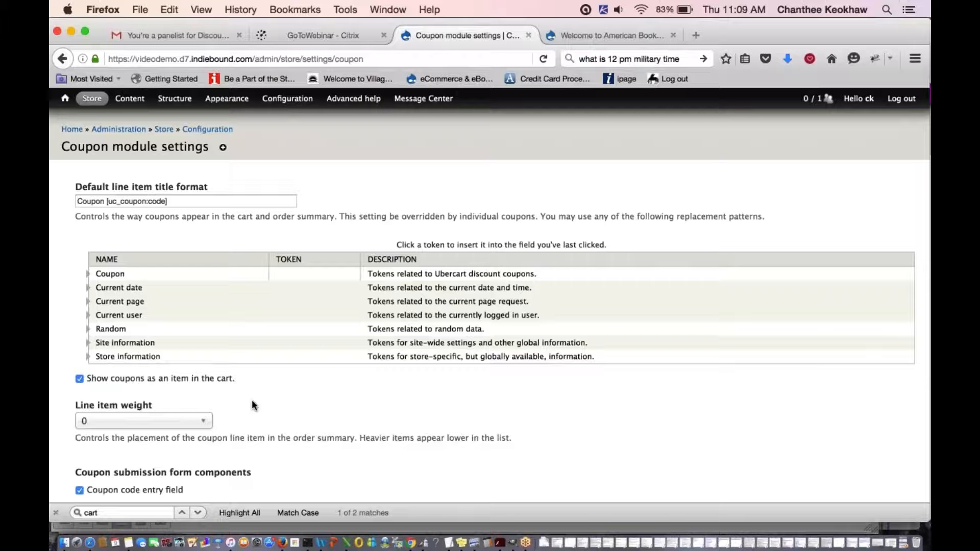
scroll(252, 403, "down", 1)
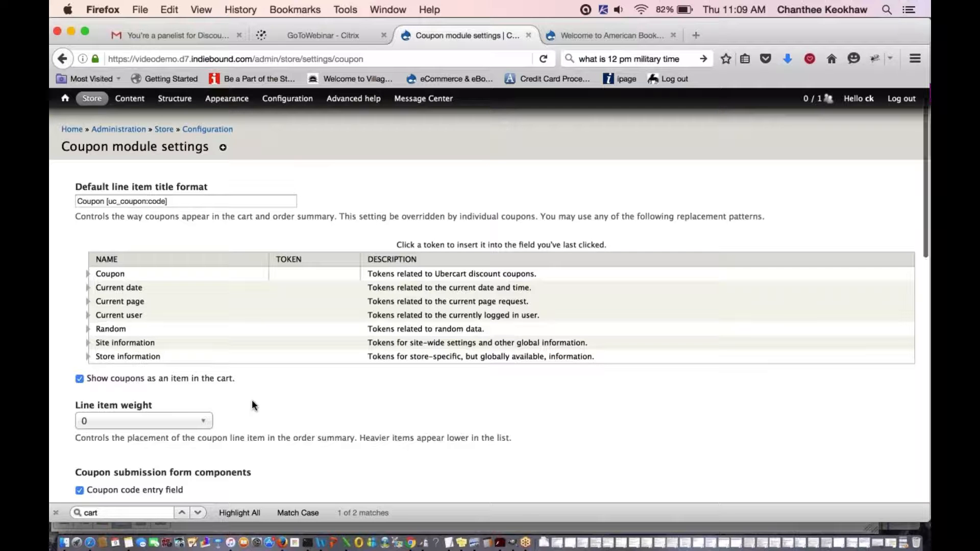
mouse_move(100, 104)
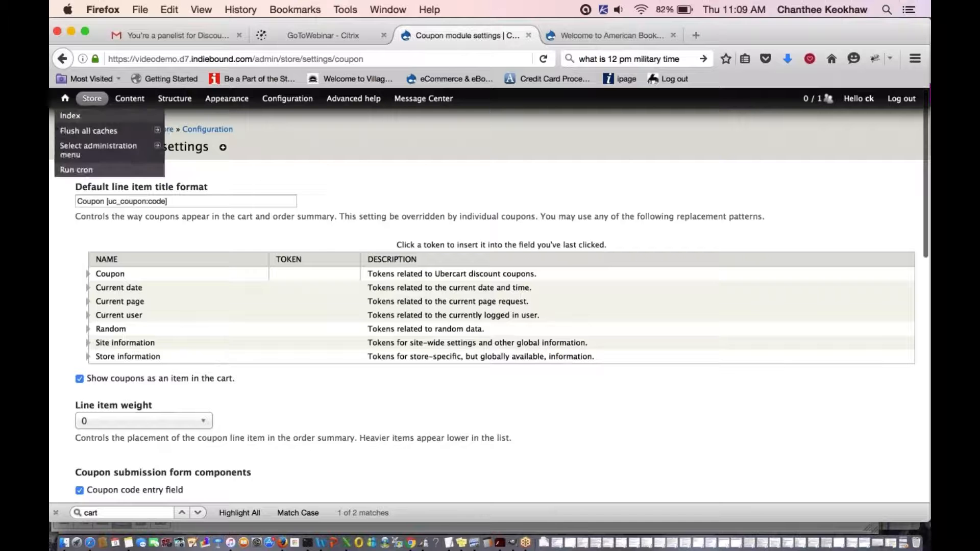
mouse_move(130, 193)
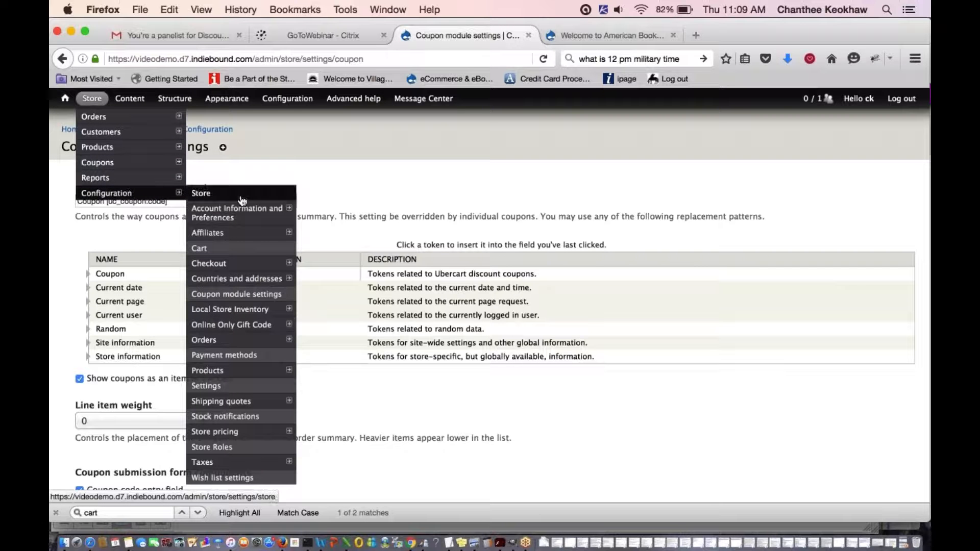
- Go to Store > Configuration > Taxes to view the Tax (7%) and NY Tax (8.375%) rates
left_click(222, 465)
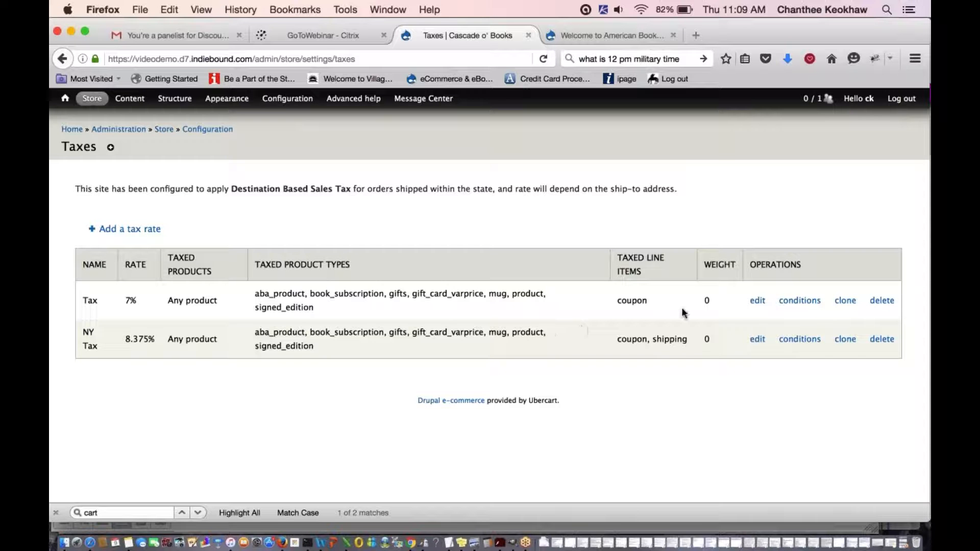
- Edit the 7% Tax rate so Coupon discount is ticked among its taxed line items
left_click(757, 300)
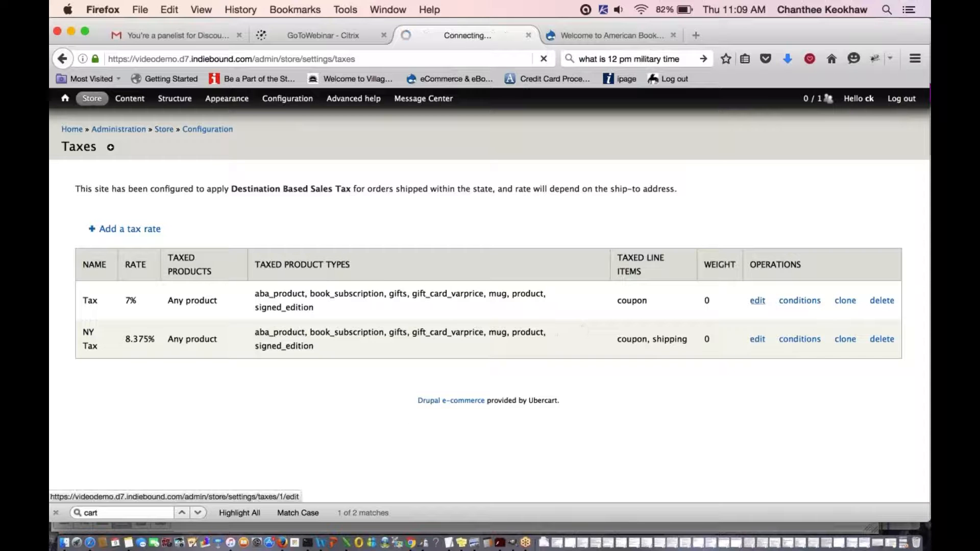
scroll(618, 325, "down", 10)
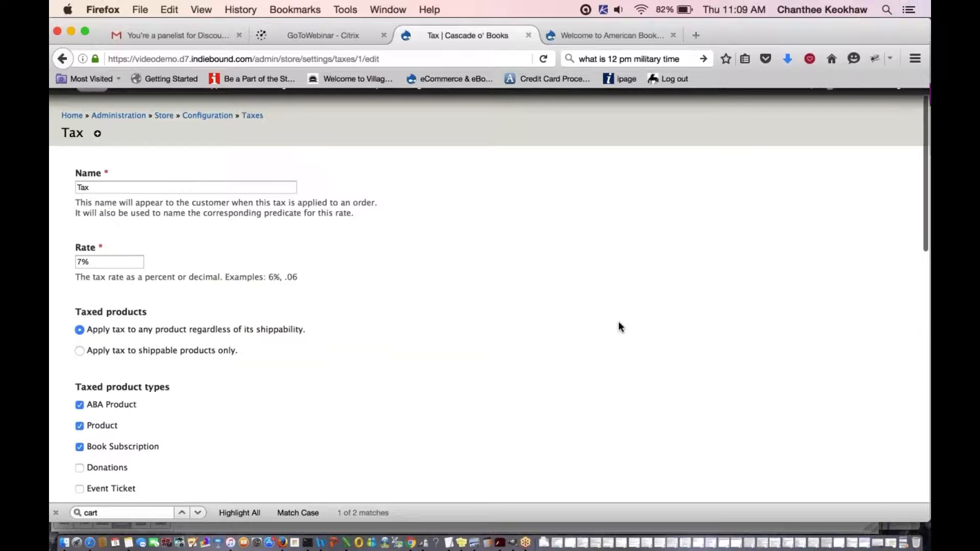
scroll(621, 326, "down", 1)
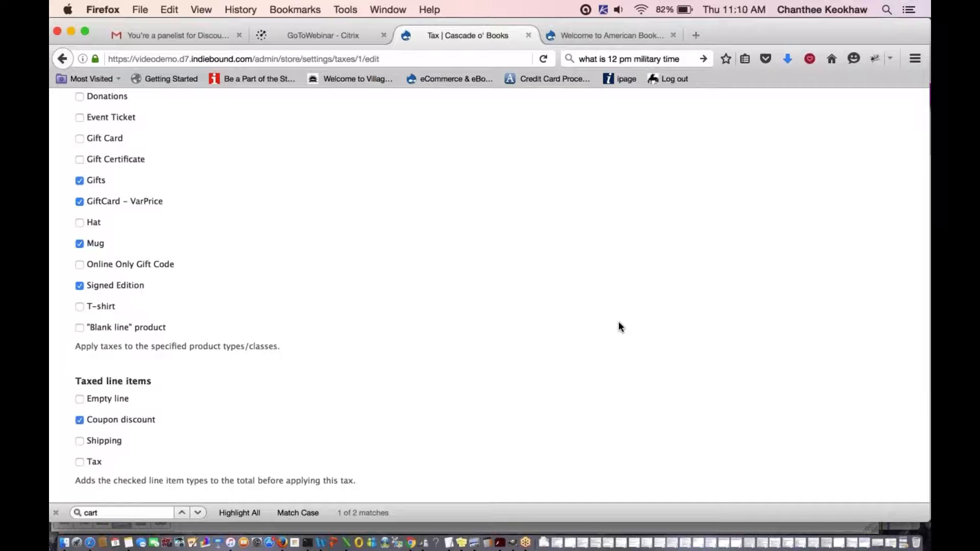
scroll(490, 378, "down", 1)
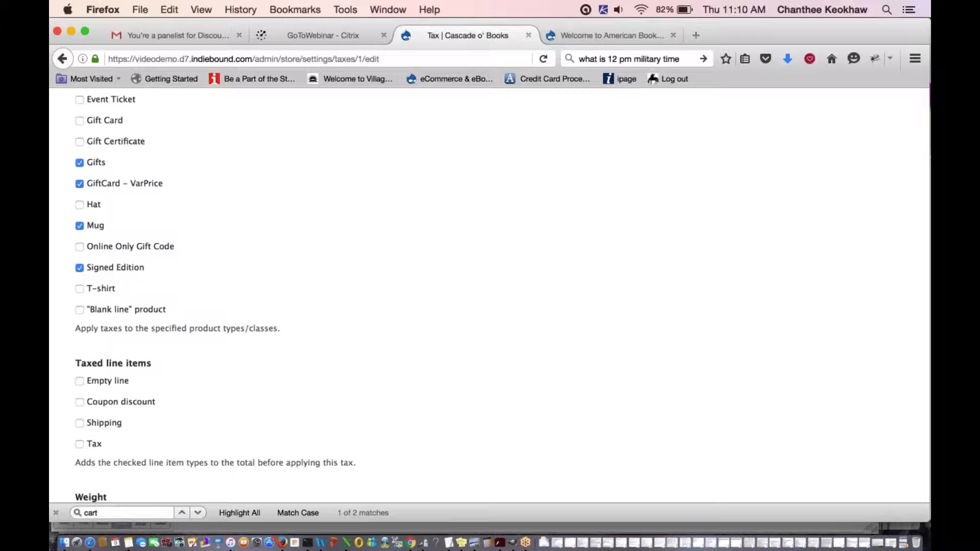
left_click(80, 402)
scroll(80, 404, "down", 5)
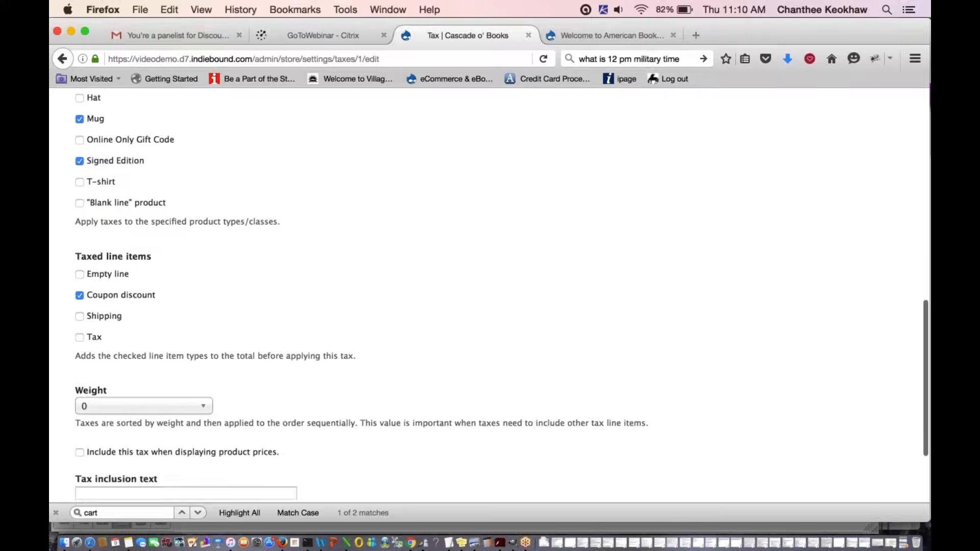
scroll(490, 296, "down", 5)
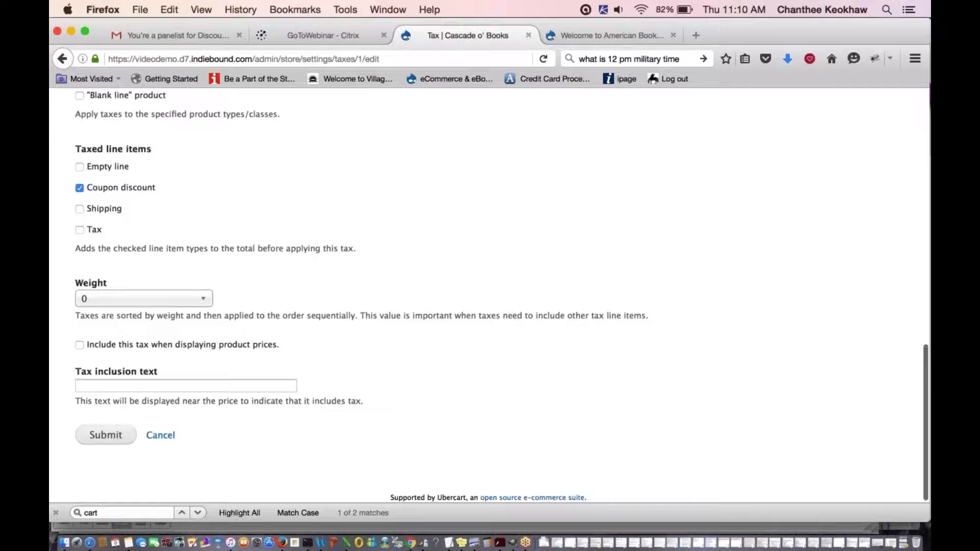
scroll(490, 296, "up", 13)
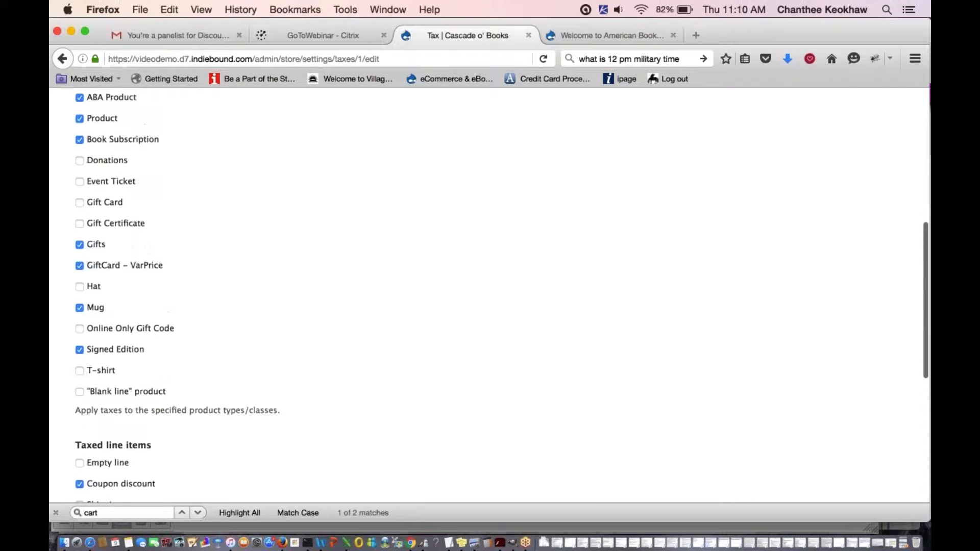
scroll(490, 296, "up", 3)
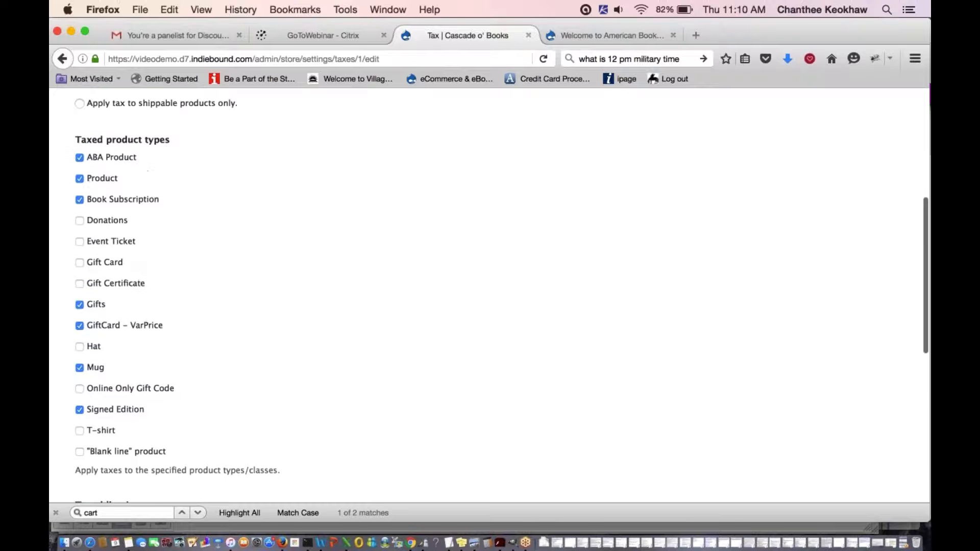
scroll(490, 296, "up", 11)
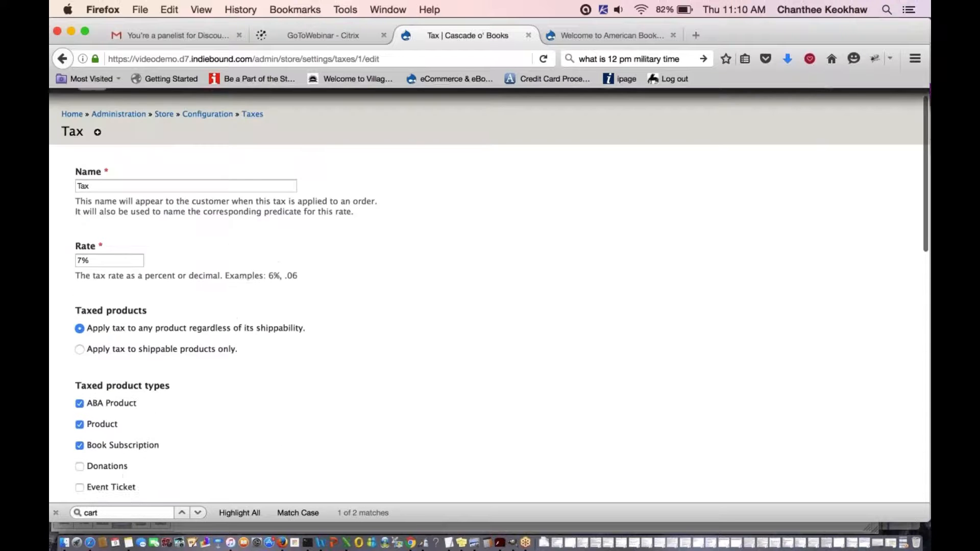
scroll(490, 296, "up", 1)
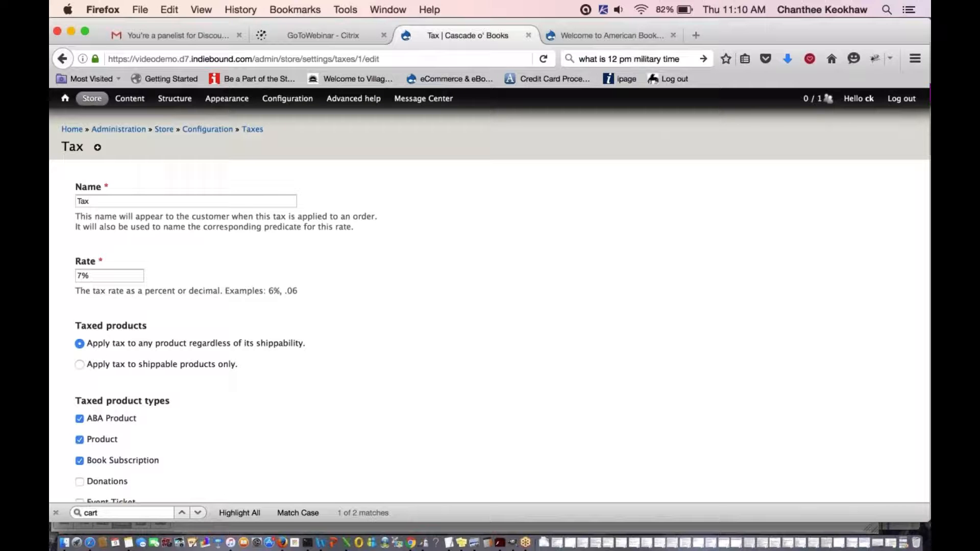
scroll(490, 296, "down", 1)
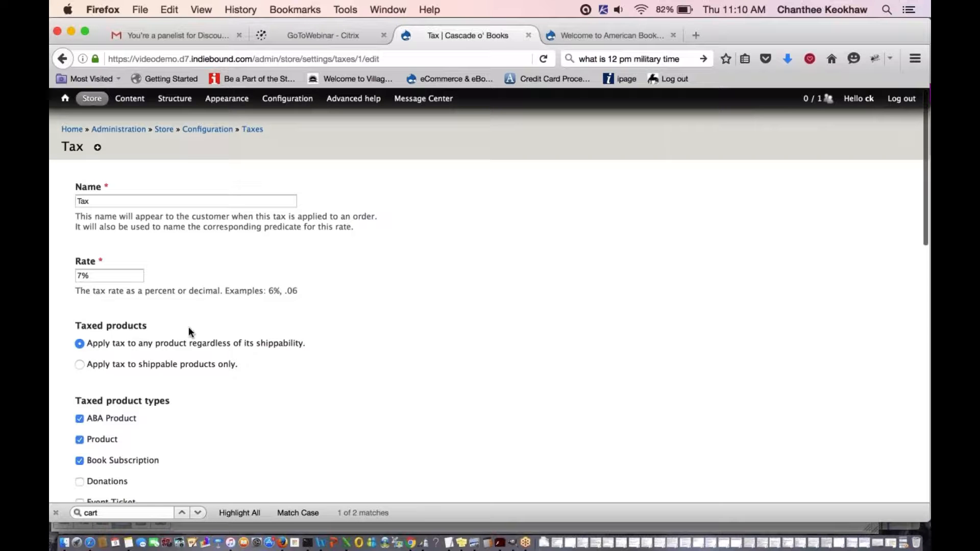
- Go to the Checkout settings and scroll through the enabled checkout panes
mouse_move(92, 99)
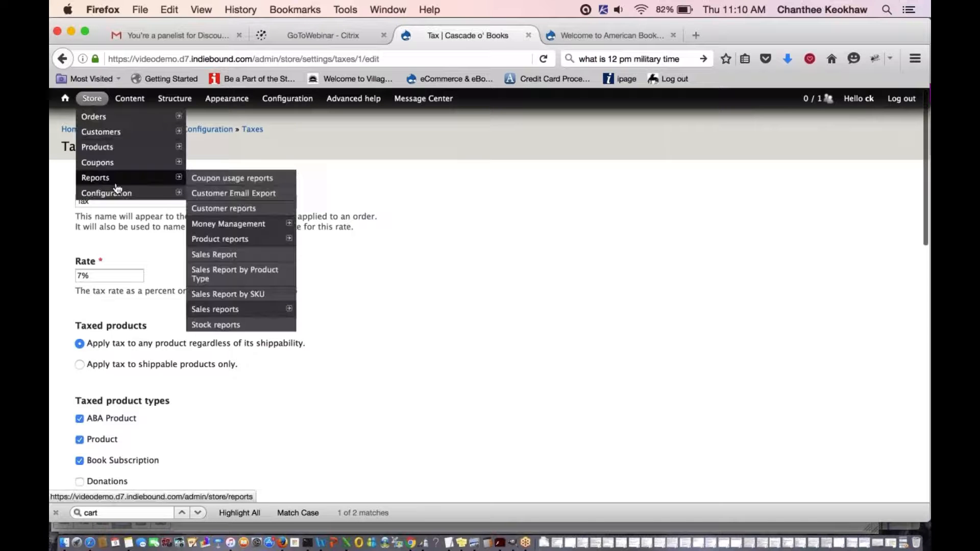
mouse_move(121, 192)
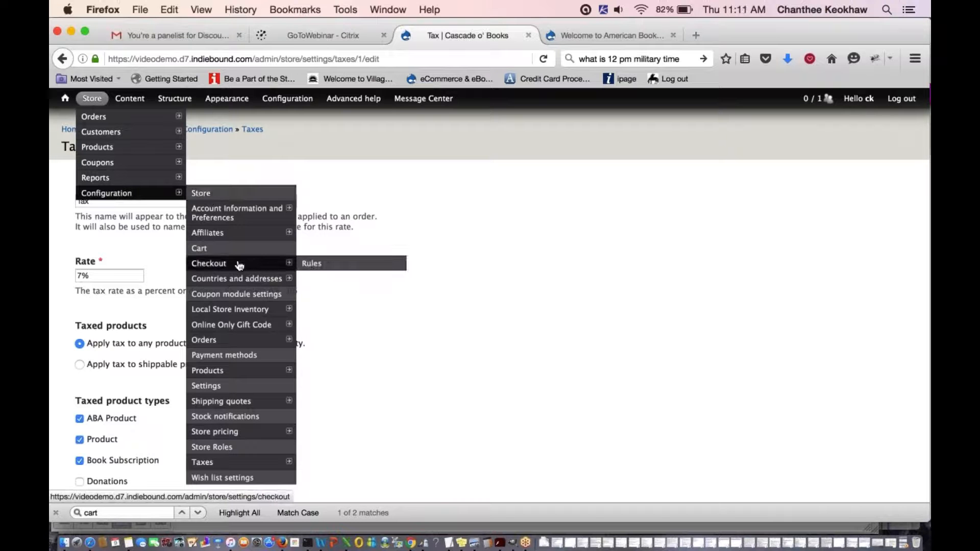
left_click(214, 263)
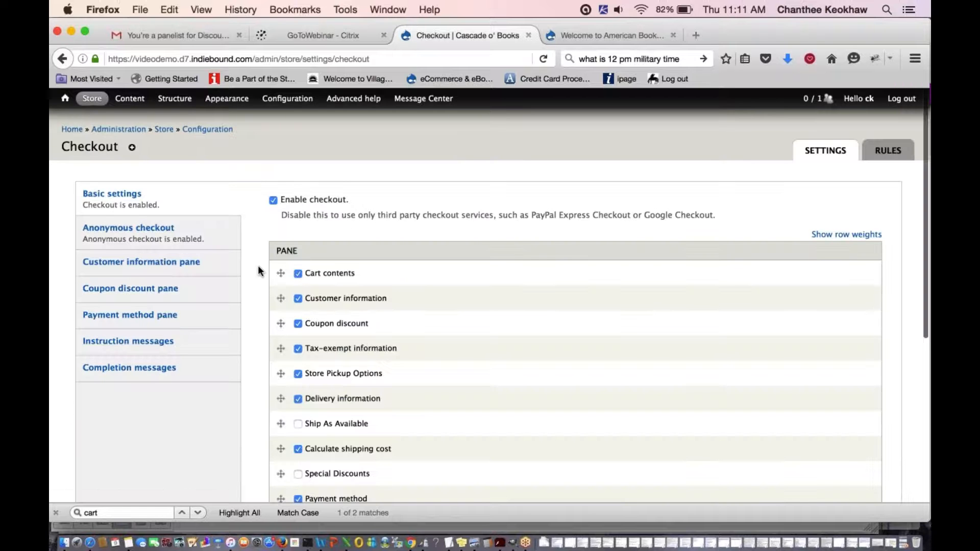
scroll(258, 269, "down", 1)
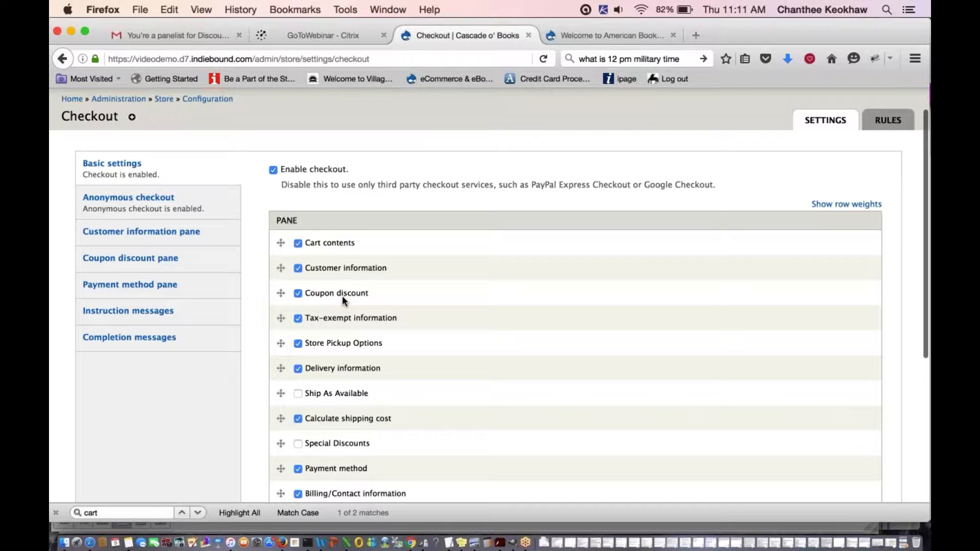
scroll(342, 299, "down", 5)
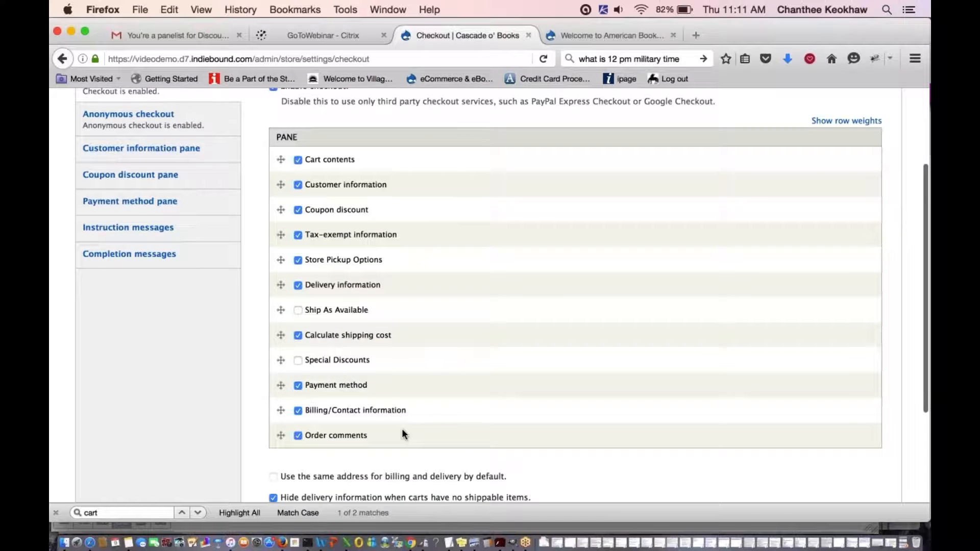
scroll(402, 431, "up", 1)
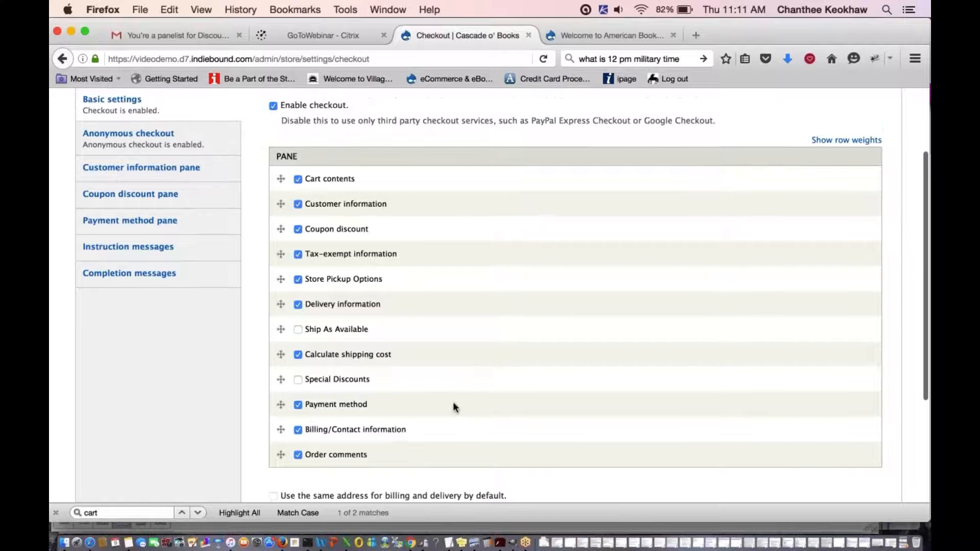
scroll(452, 402, "up", 1)
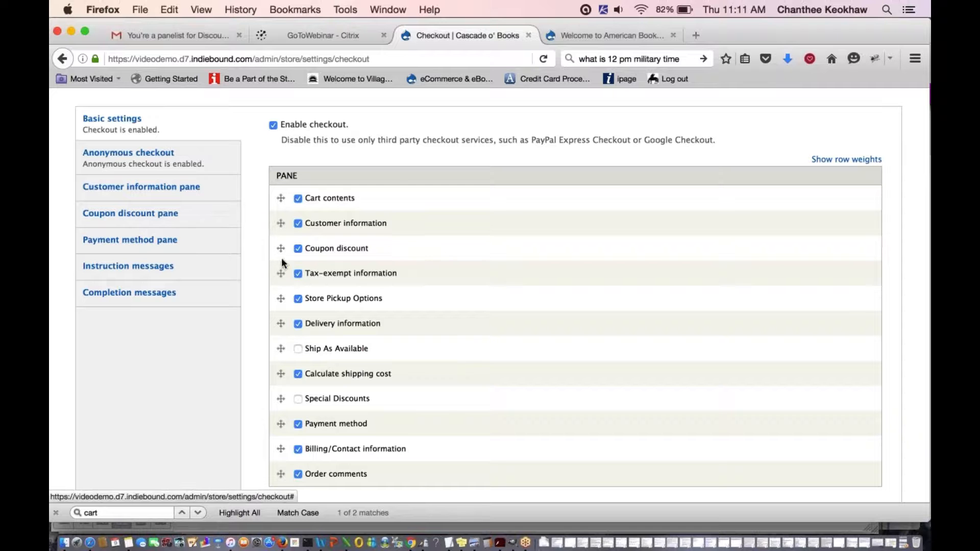
- Try reordering the Coupon discount pane, leaving it third, and review the remaining checkout settings
mouse_move(281, 248)
left_mouse_down()
mouse_move(280, 272)
mouse_move(282, 249)
left_mouse_up()
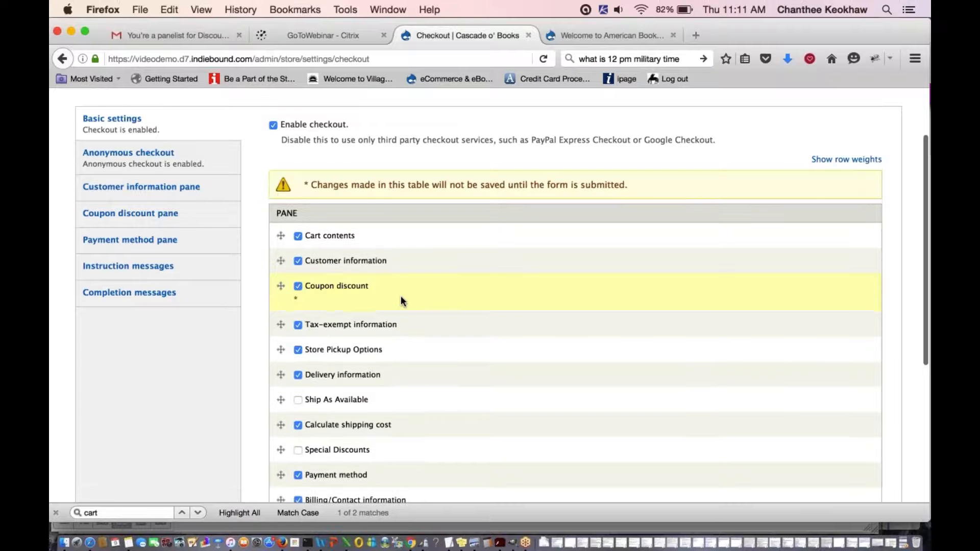
scroll(400, 297, "down", 1)
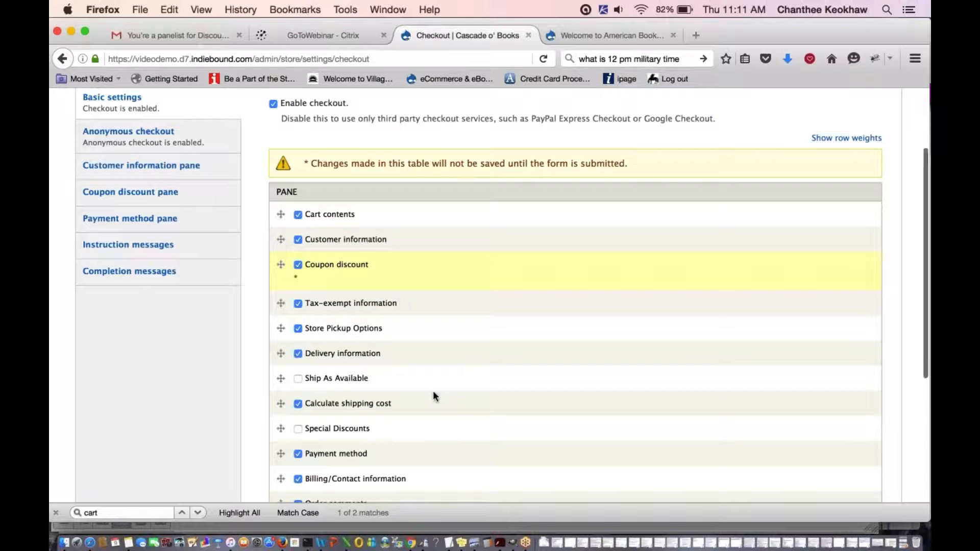
scroll(434, 396, "down", 1)
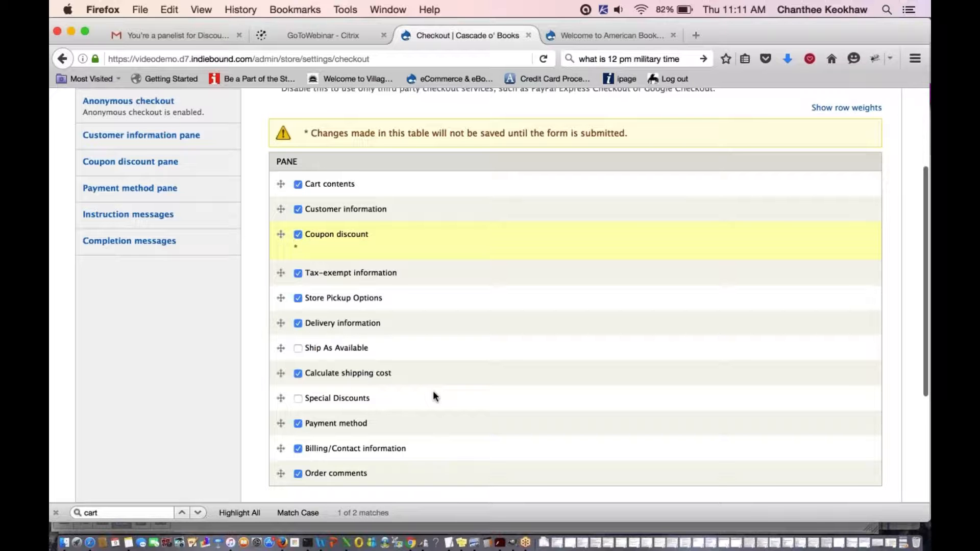
scroll(433, 397, "down", 1)
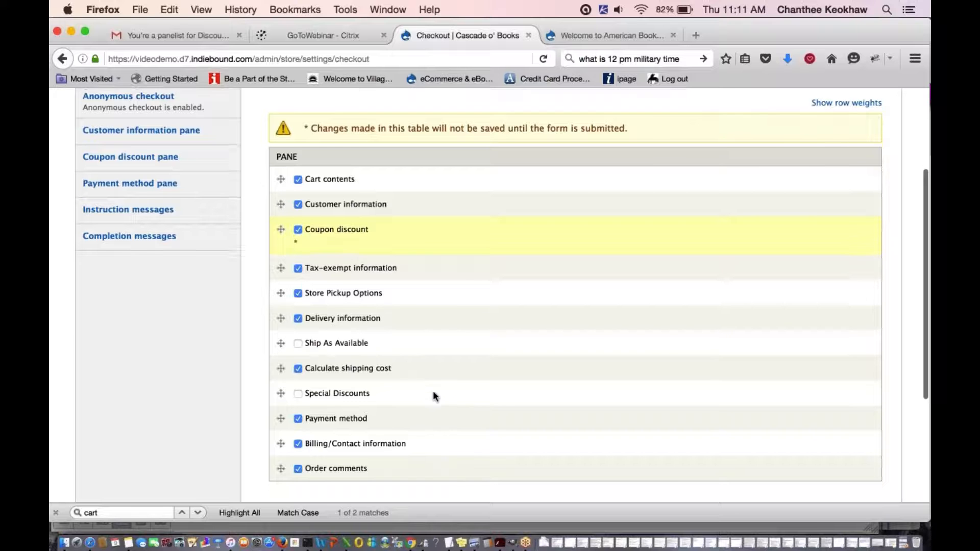
scroll(432, 393, "down", 5)
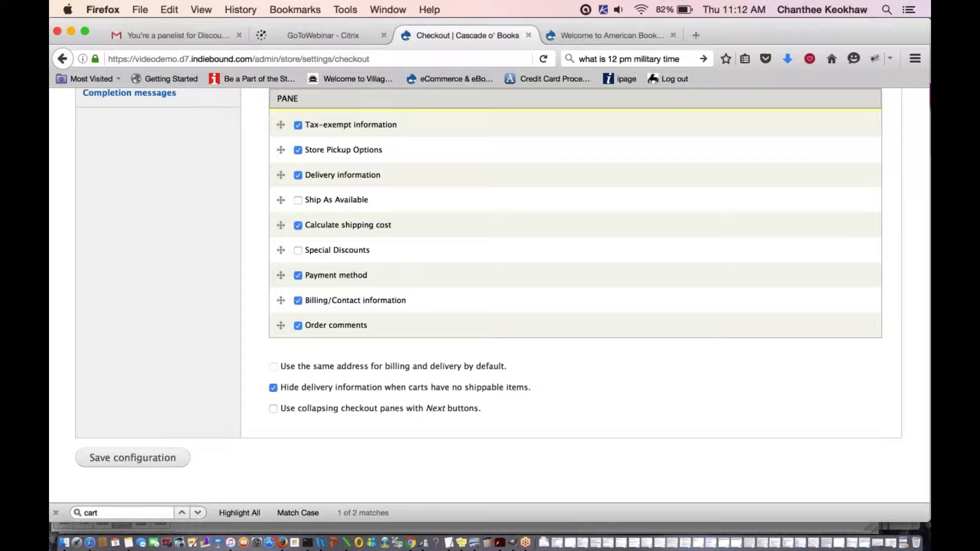
scroll(245, 440, "up", 6)
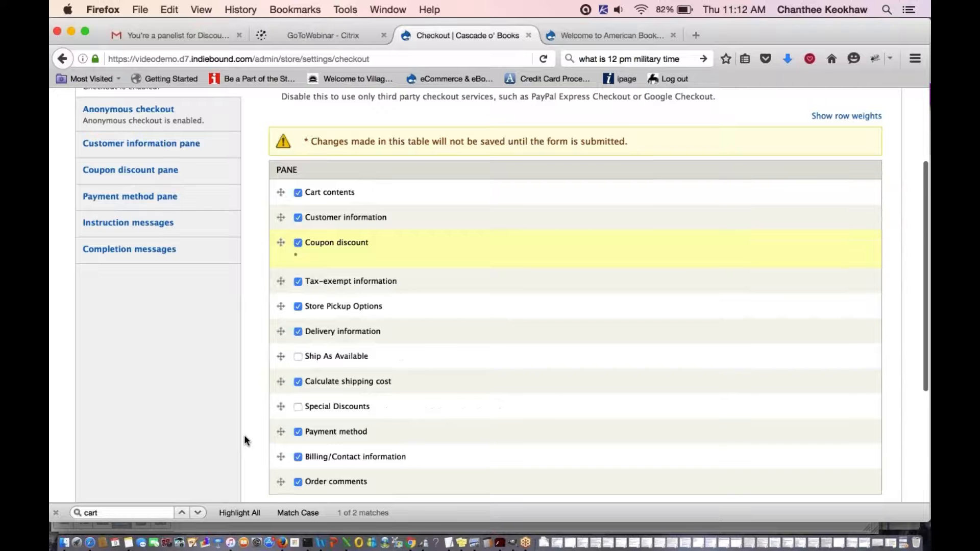
scroll(245, 436, "up", 2)
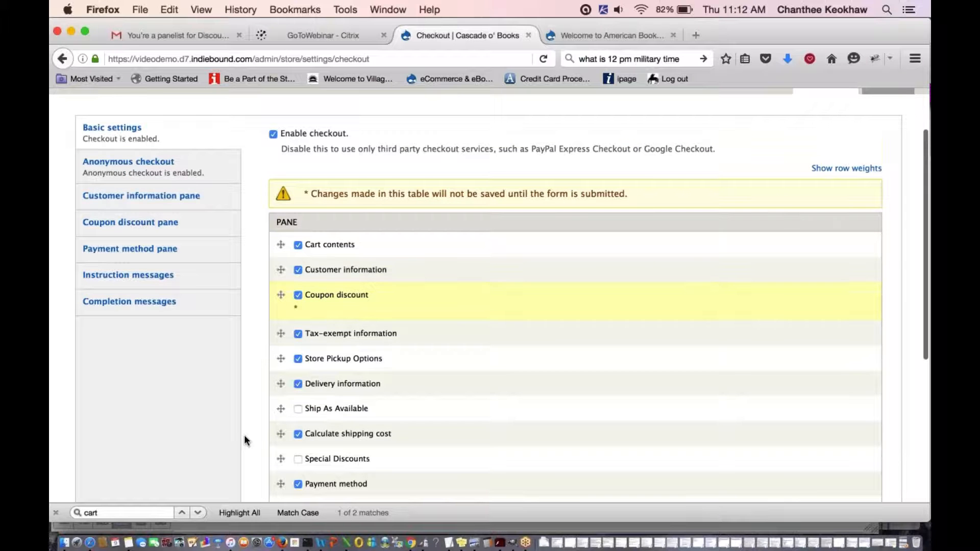
scroll(244, 440, "up", 2)
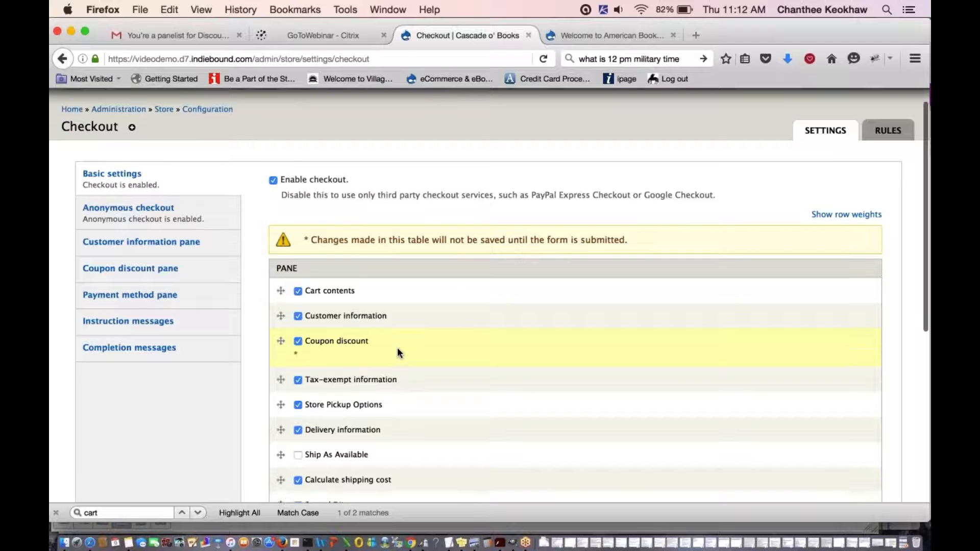
scroll(398, 349, "up", 1)
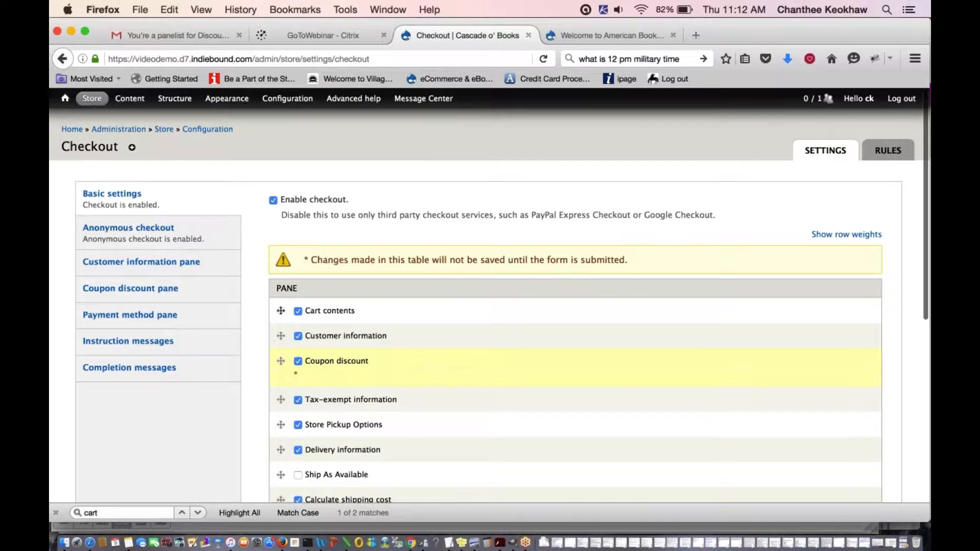
mouse_move(101, 108)
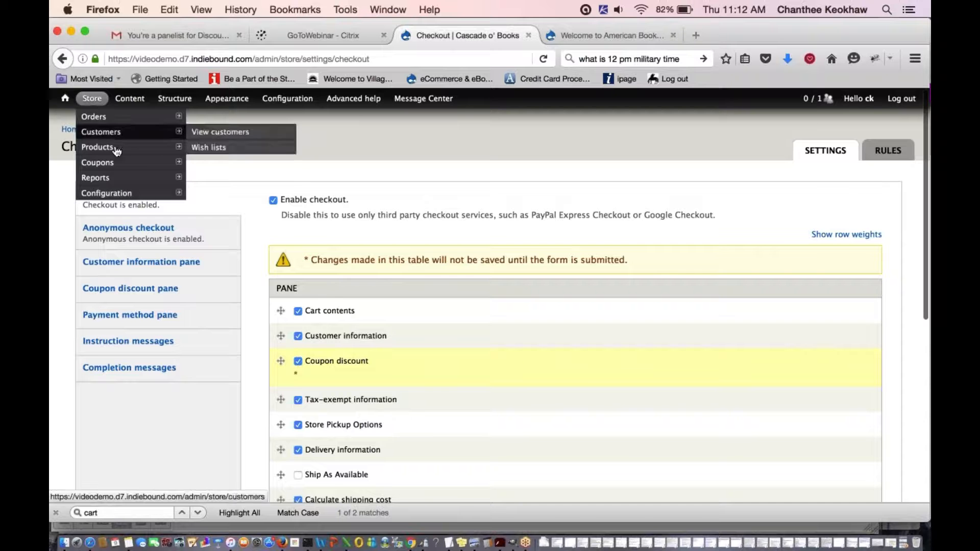
mouse_move(125, 193)
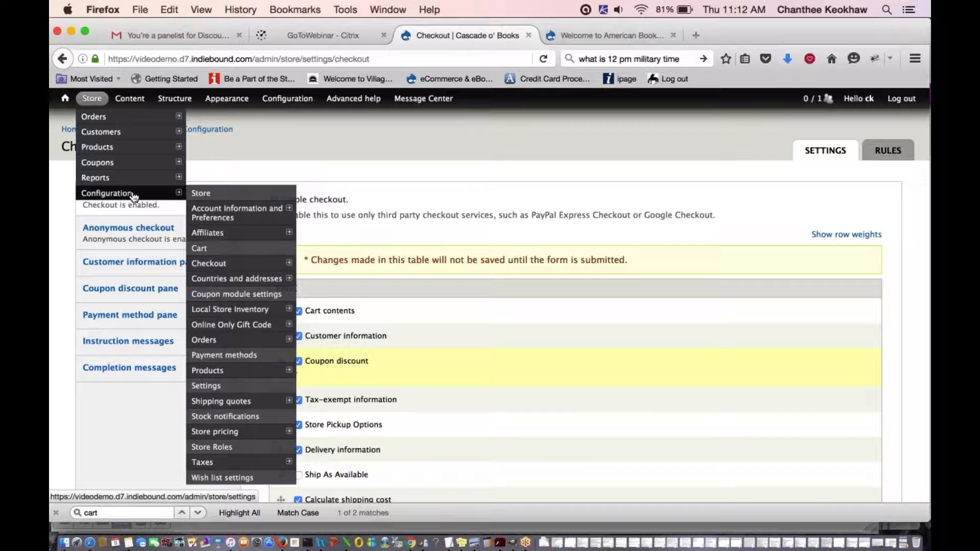
- Review the Cart settings with the Coupon discount pane enabled, then switch to GoToMeeting
left_click(210, 248)
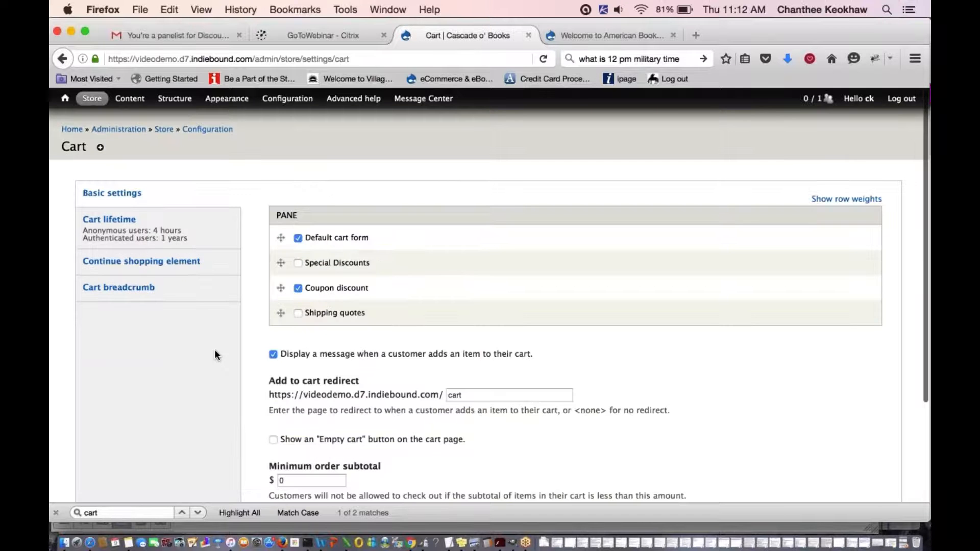
scroll(416, 294, "down", 1)
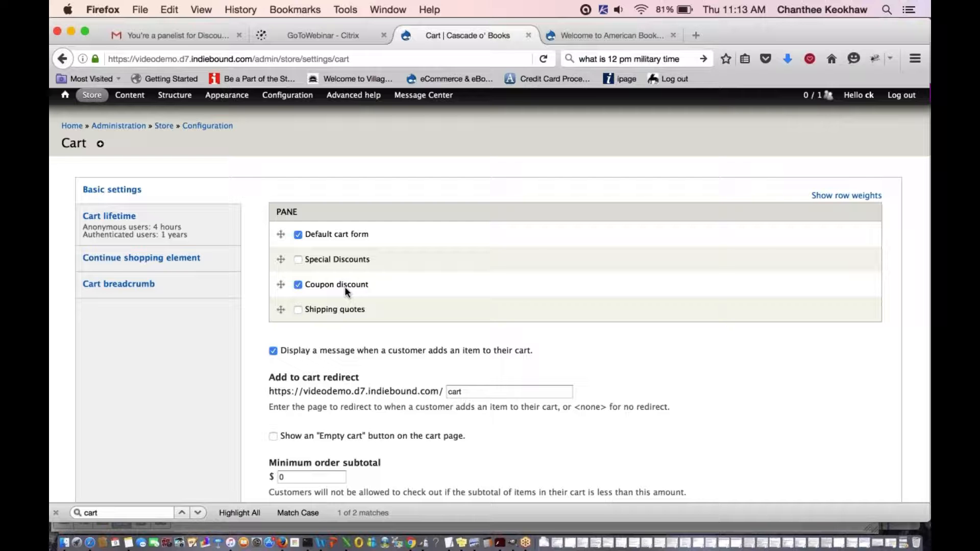
scroll(345, 286, "down", 2)
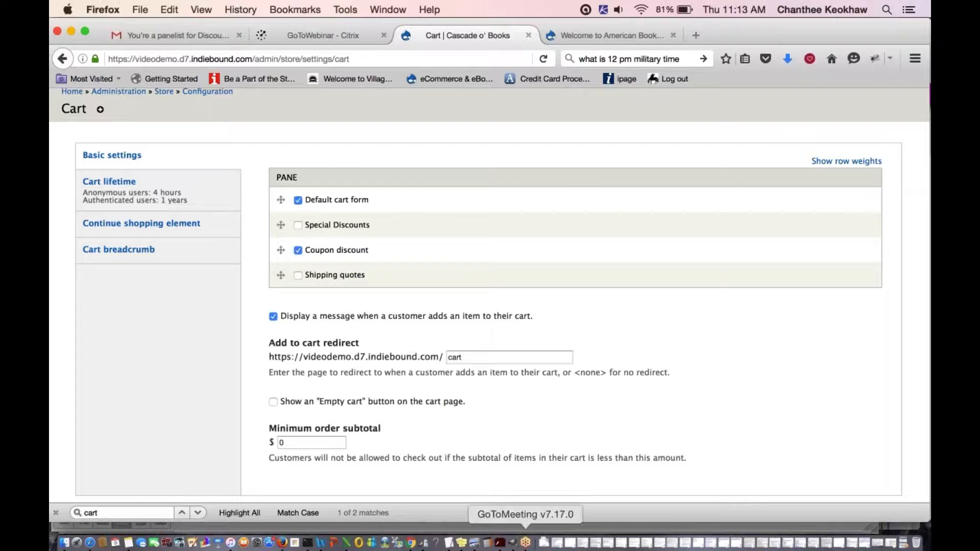
left_click(526, 542)
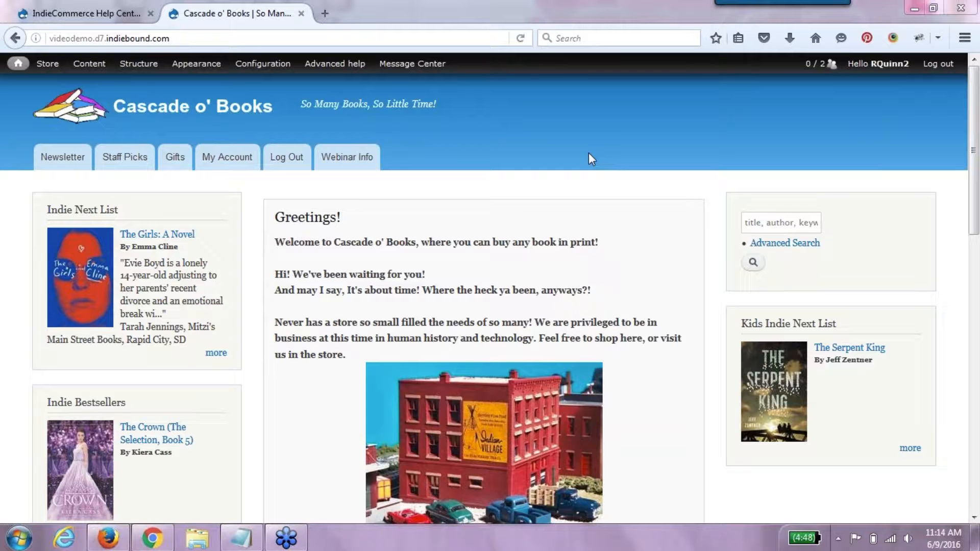
- Bring up the blank Add new coupon form from Store > Coupons
mouse_move(412, 64)
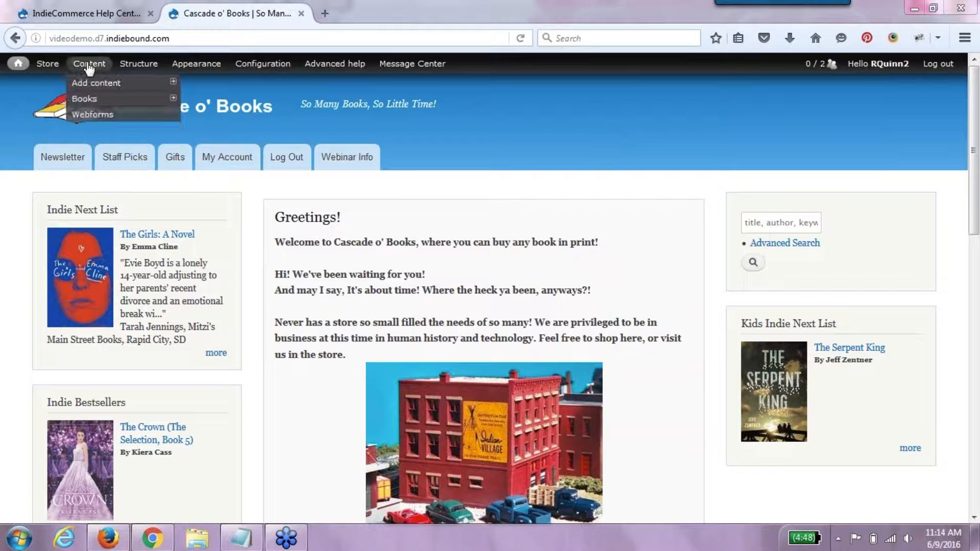
mouse_move(51, 67)
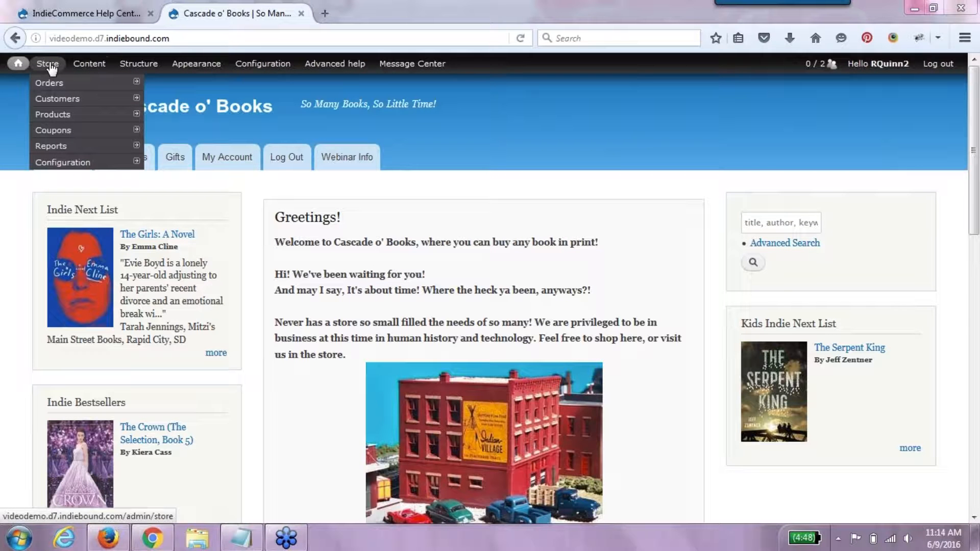
mouse_move(65, 131)
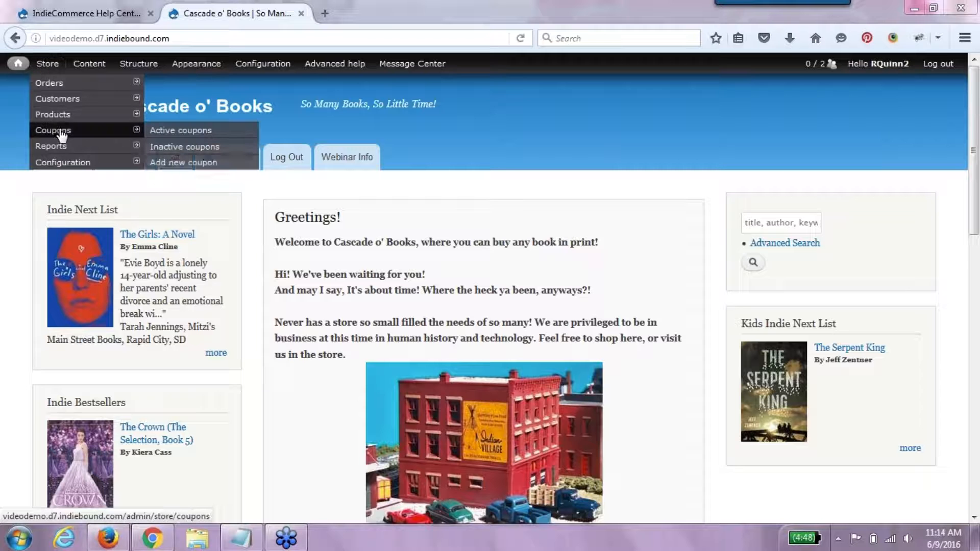
left_click(169, 164)
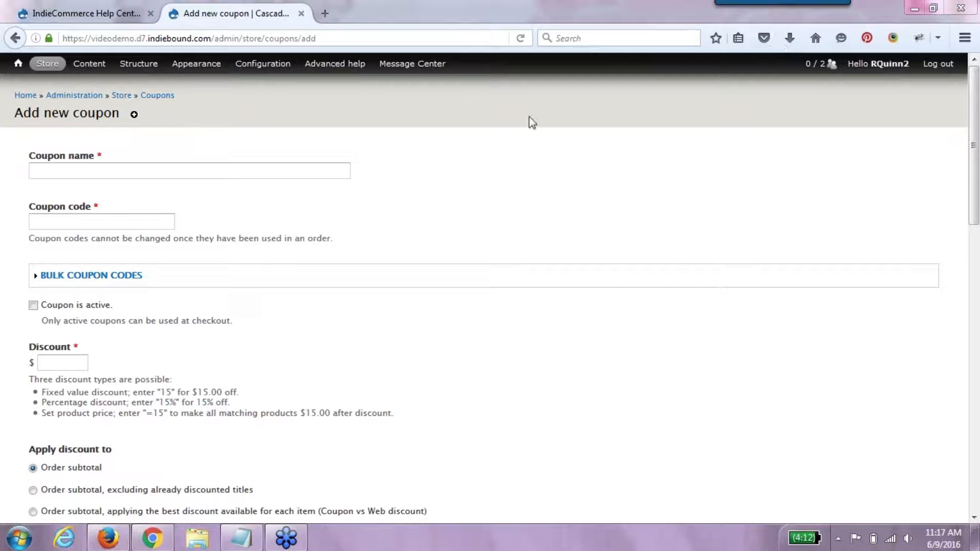
- Name the new coupon '$10 OFF', give it code 10OFF and mark it active
left_click(91, 170)
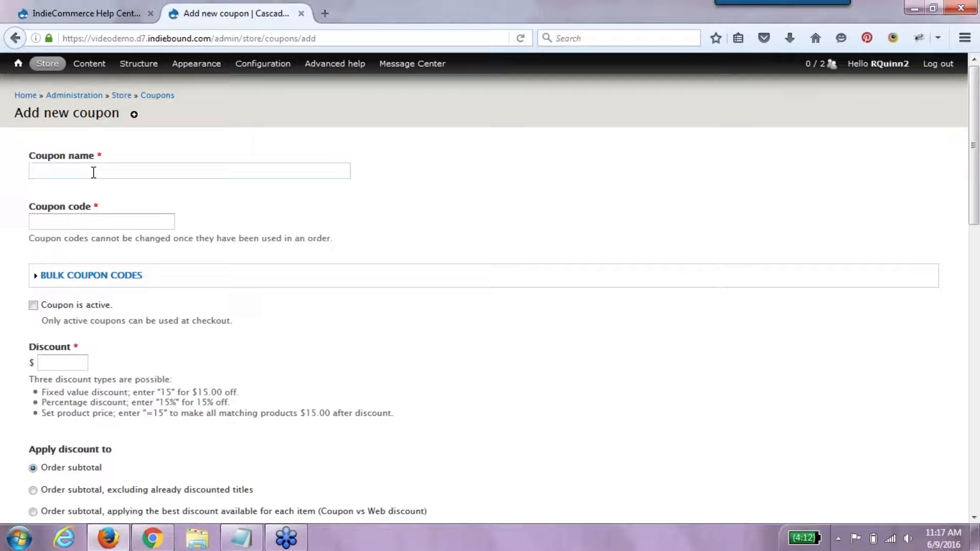
type("10")
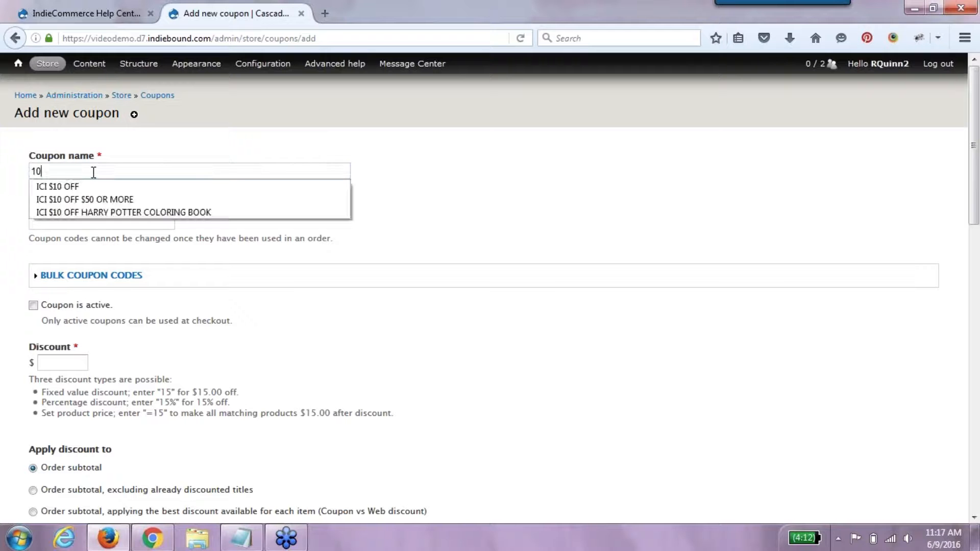
key("BackSpace")
key("BackSpace")
type("$")
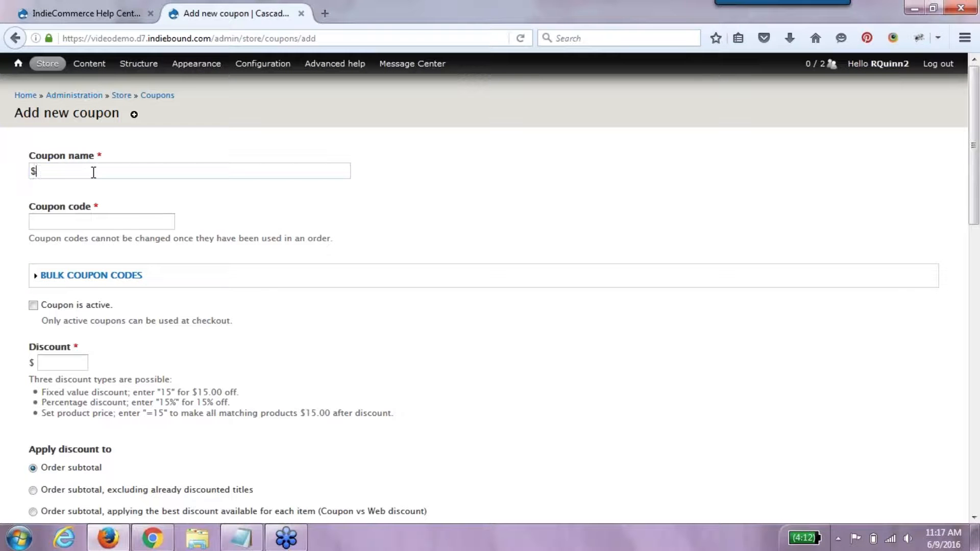
type("10 OFF")
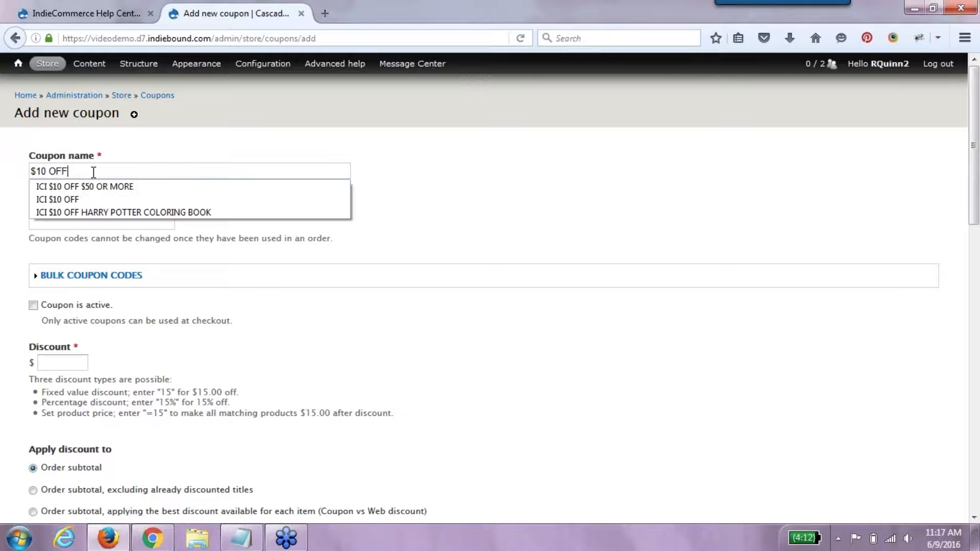
left_click(381, 221)
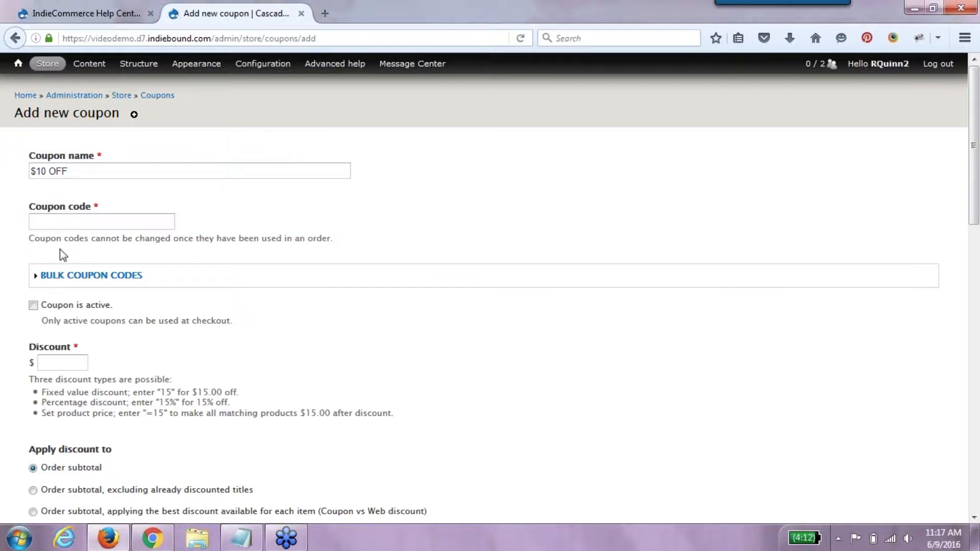
left_click(73, 218)
type("10OFF")
left_click(92, 311)
left_click(66, 364)
- Enter 10 as the coupon's fixed Discount, discarding the 10% and =20 attempts
left_click(61, 362)
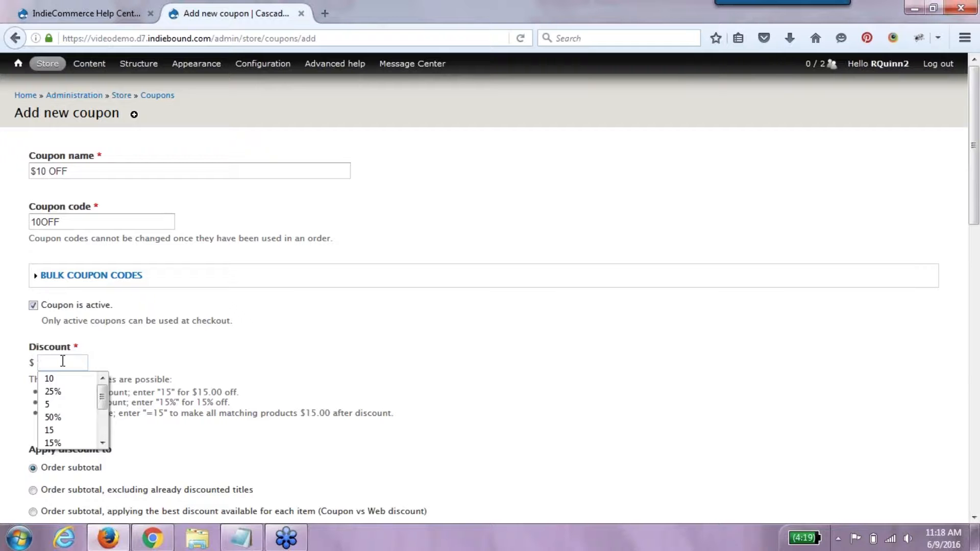
left_click(59, 380)
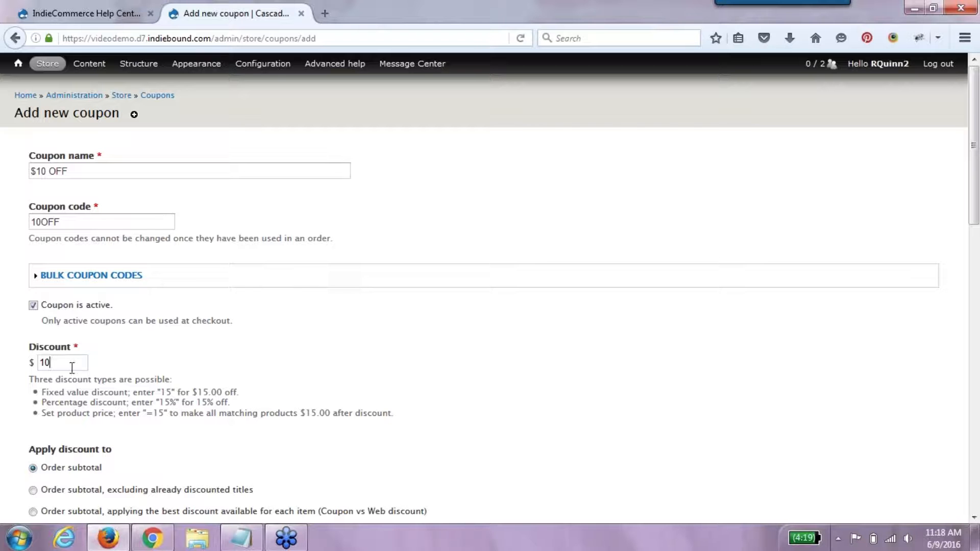
type("%")
left_click_drag(71, 368, 15, 356)
key("BackSpace")
type("=20")
key("BackSpace")
key("BackSpace")
key("BackSpace")
type("10")
key("Escape")
key("ctrl+a")
- Scroll to the bottom of the Add new coupon form and save the $10 OFF coupon 10OFF
left_click(973, 517)
left_click(973, 517)
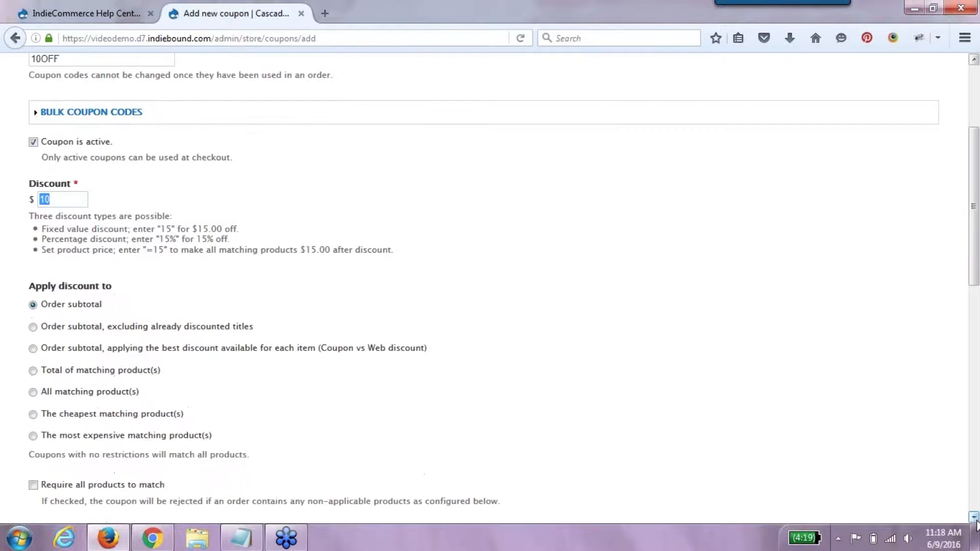
left_click(974, 516)
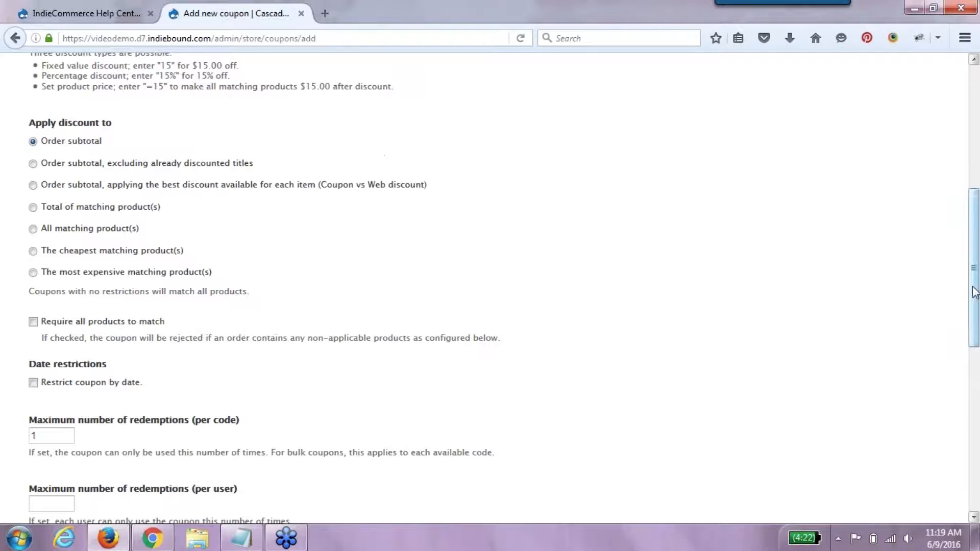
left_click_drag(974, 294, 977, 229)
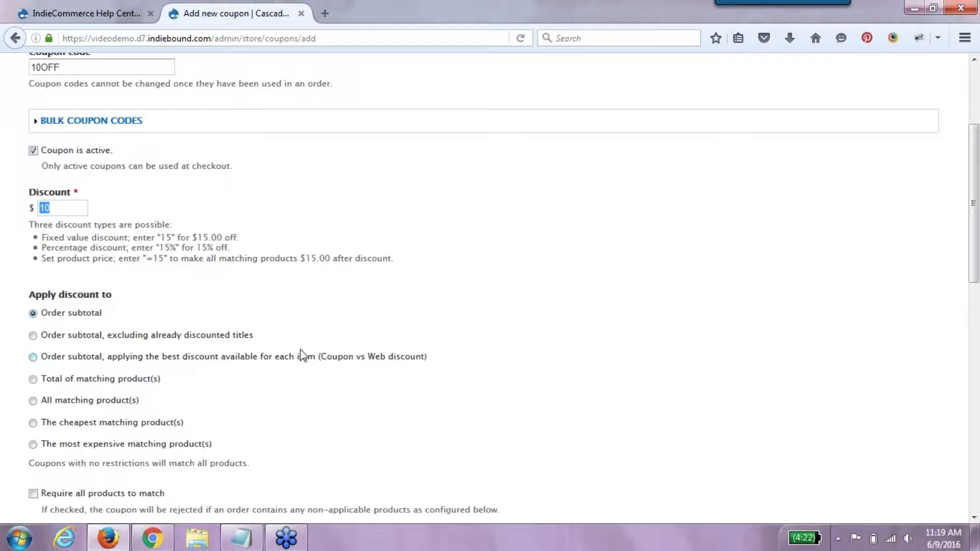
left_click_drag(974, 268, 978, 314)
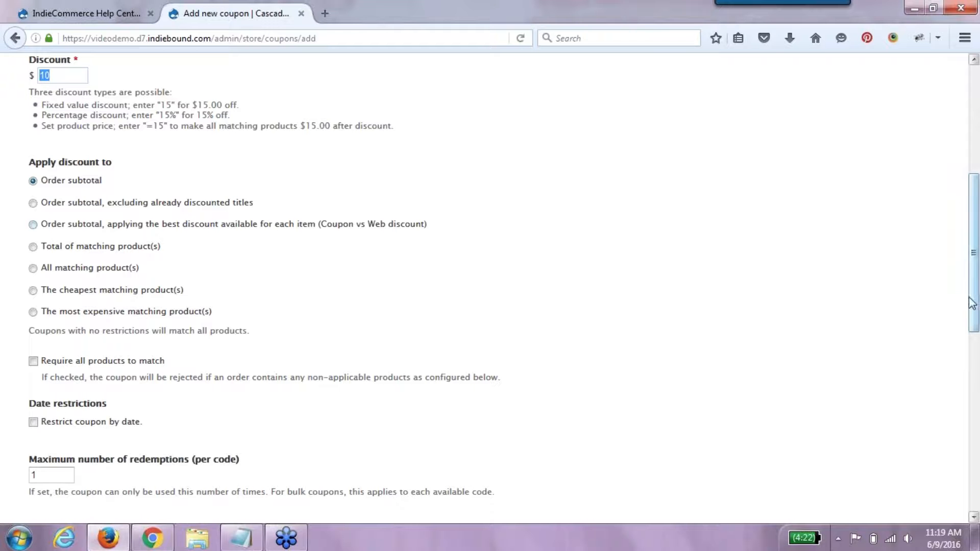
left_click_drag(974, 310, 976, 362)
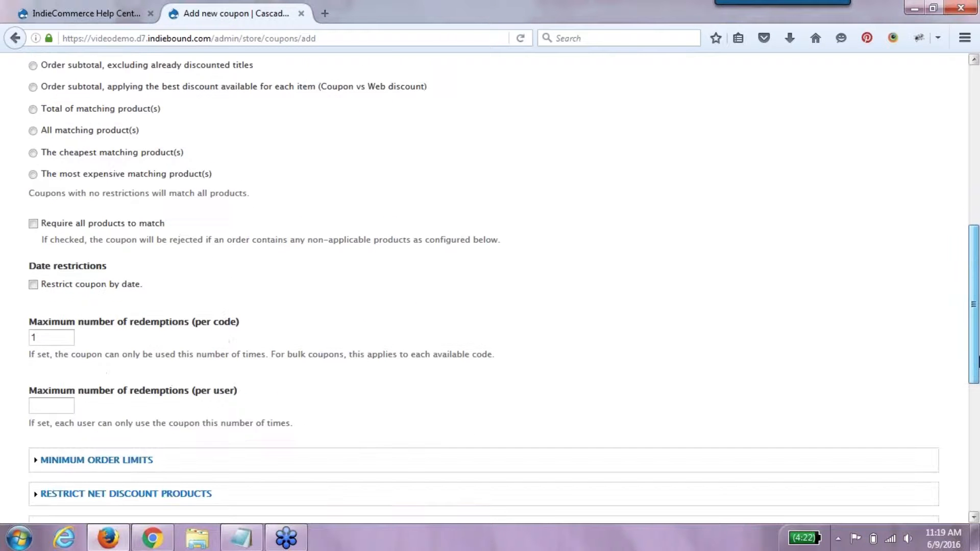
scroll(503, 295, "down", 3)
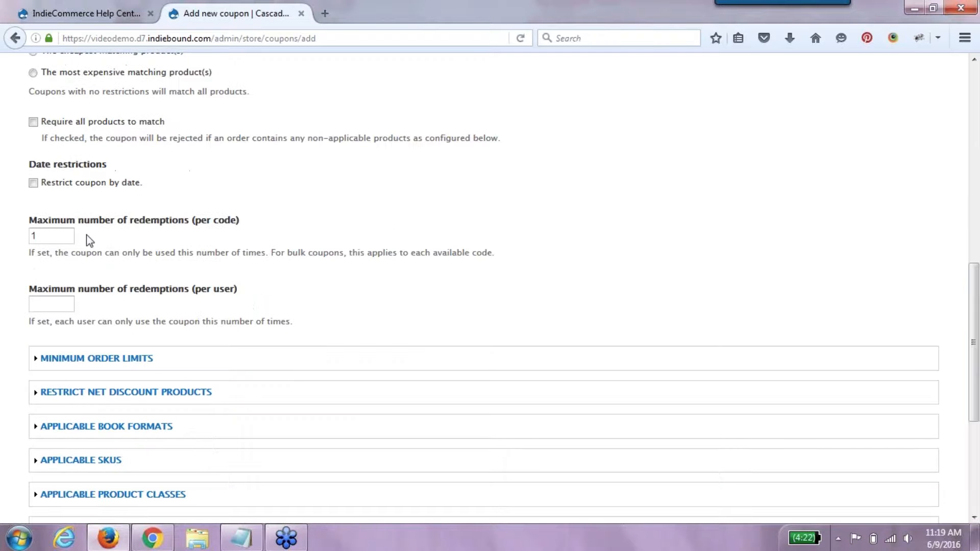
left_click_drag(60, 234, 32, 235)
left_click_drag(976, 374, 976, 469)
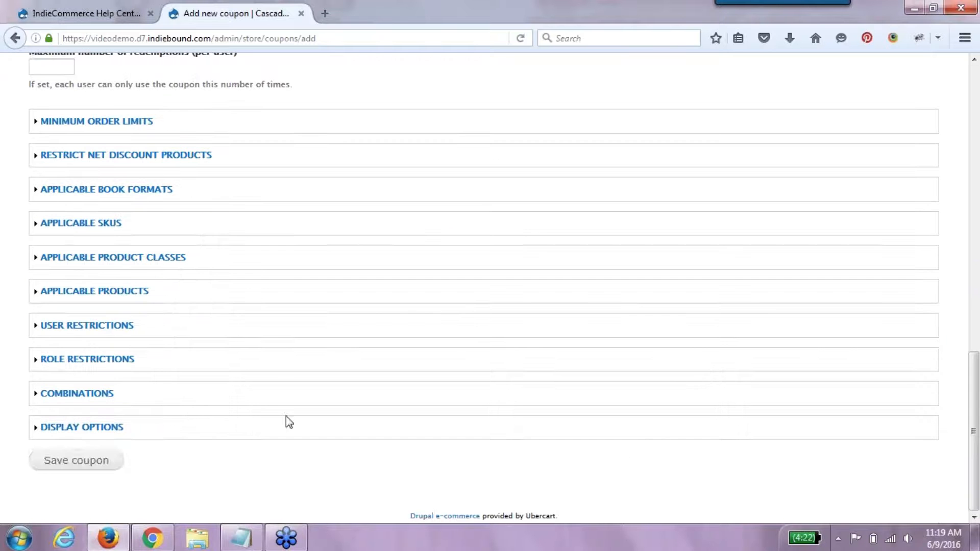
left_click(95, 469)
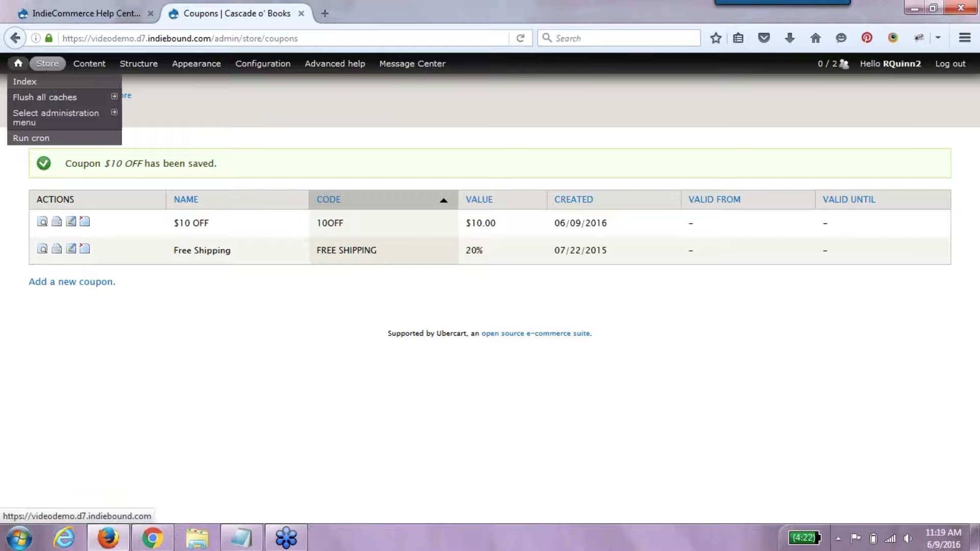
- Add Gray Mountain to the cart from the storefront home page
left_click(18, 63)
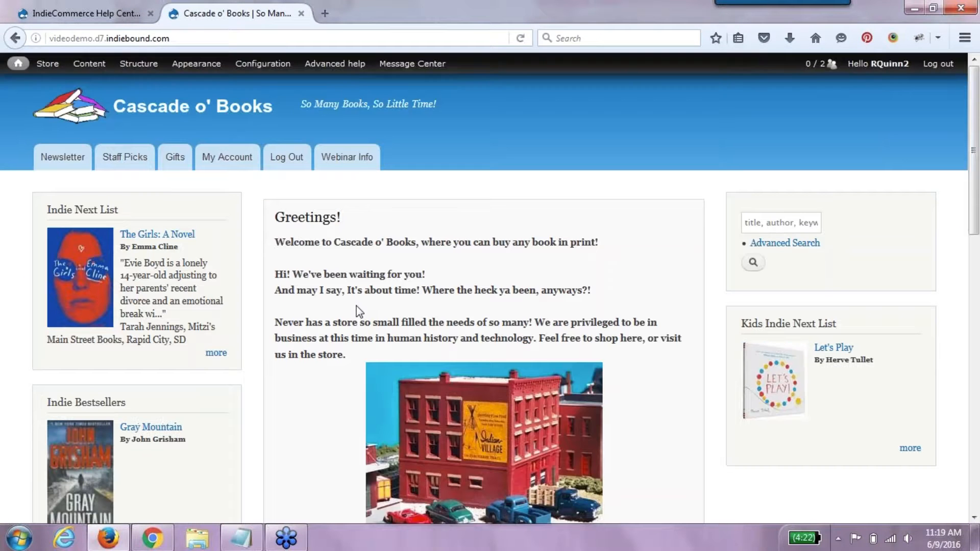
left_click(153, 428)
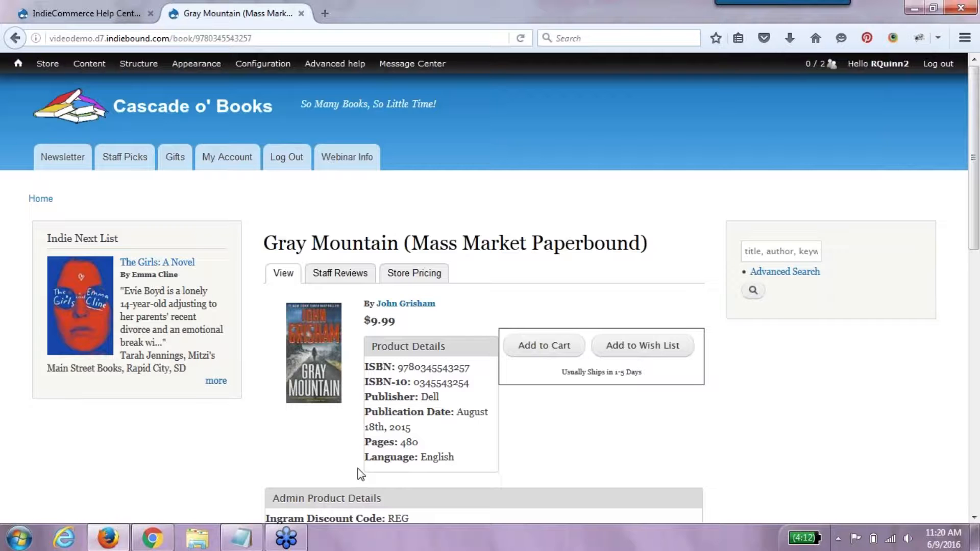
left_click(568, 346)
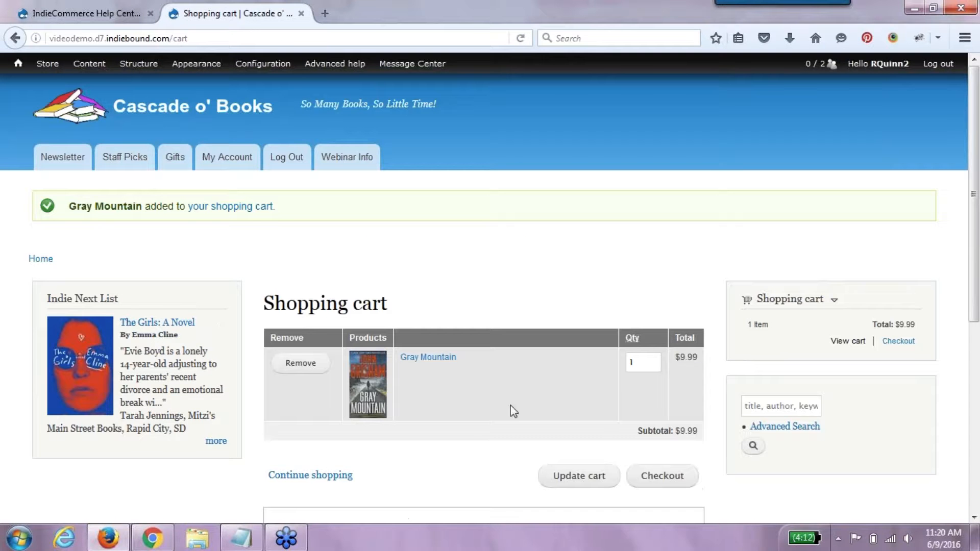
left_click(97, 38)
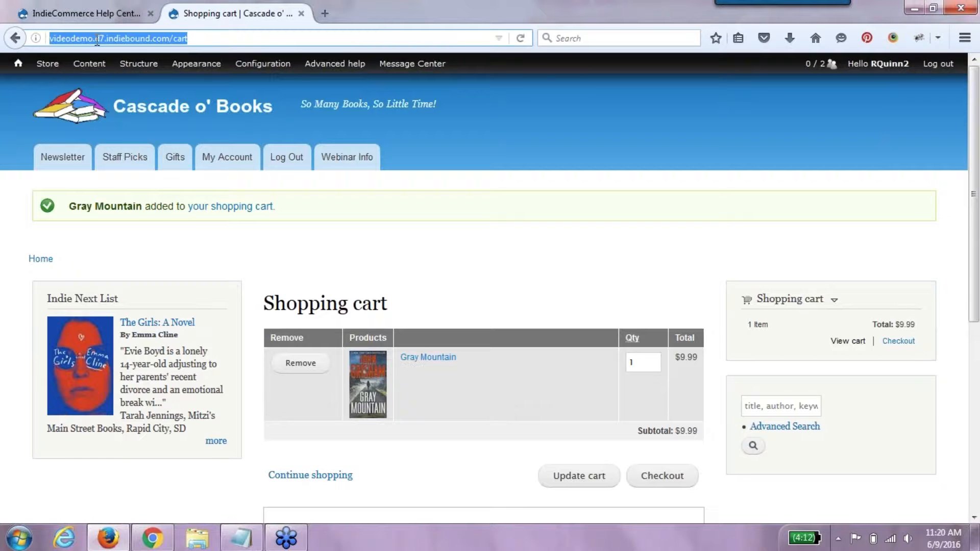
key("Return")
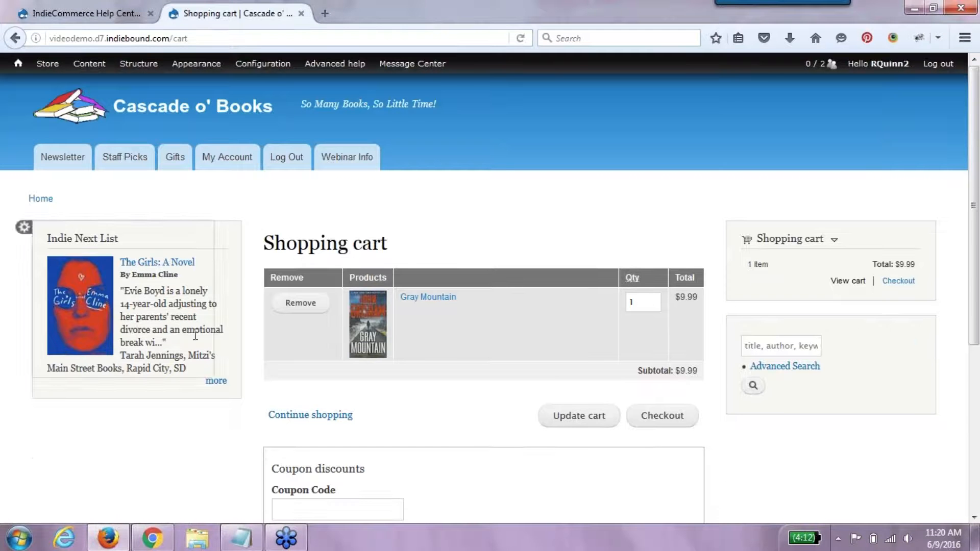
- Add The Day the Crayons Came Home to the cart, bringing the subtotal to $28.98
left_click(72, 162)
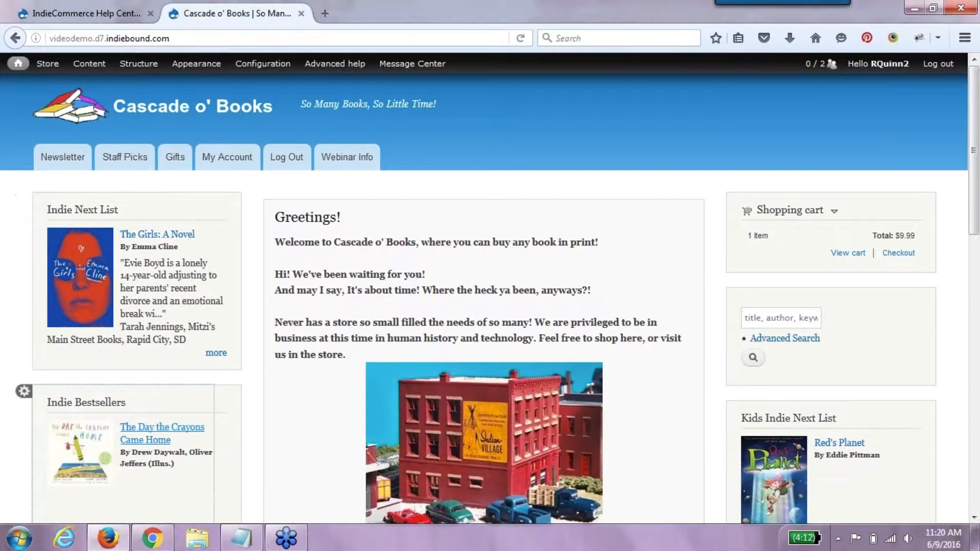
left_click(148, 439)
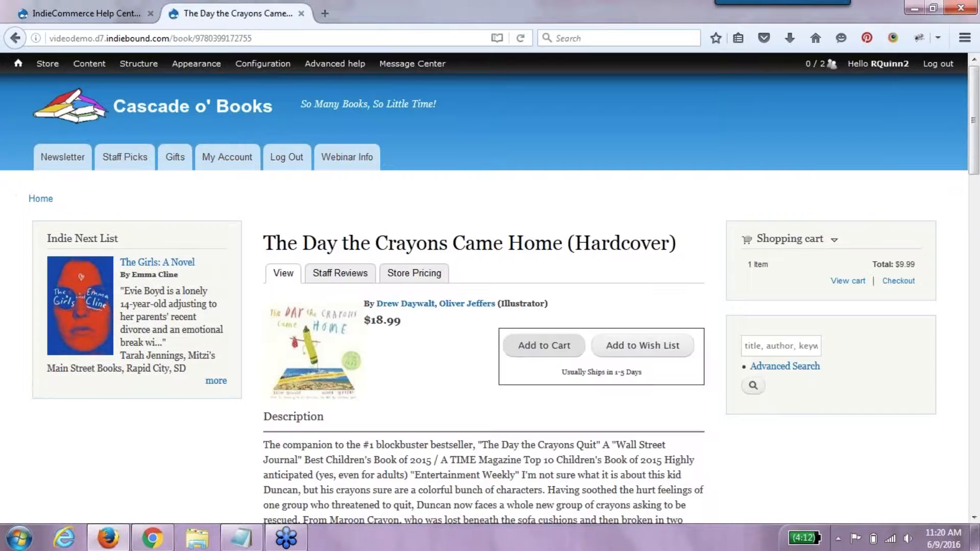
left_click(544, 346)
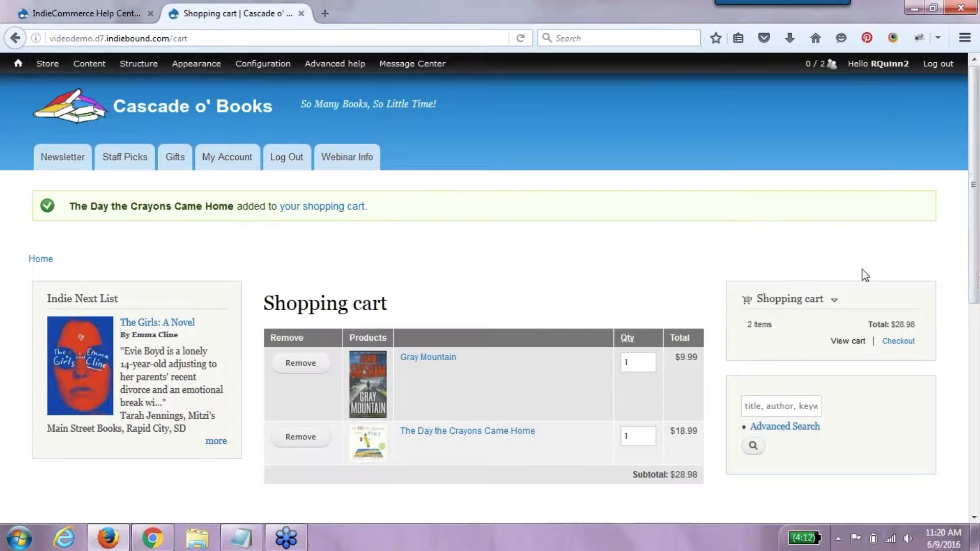
scroll(750, 294, "down", 3)
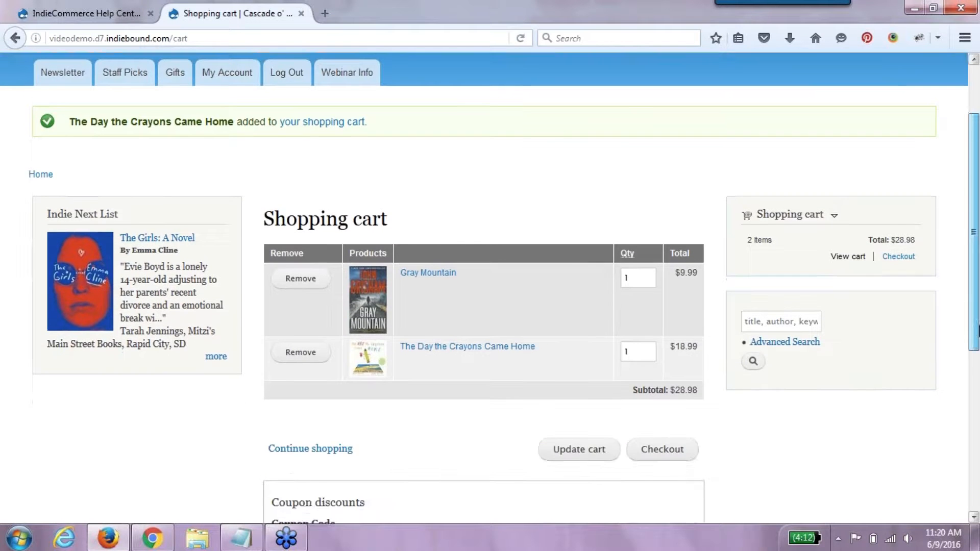
scroll(638, 261, "down", 5)
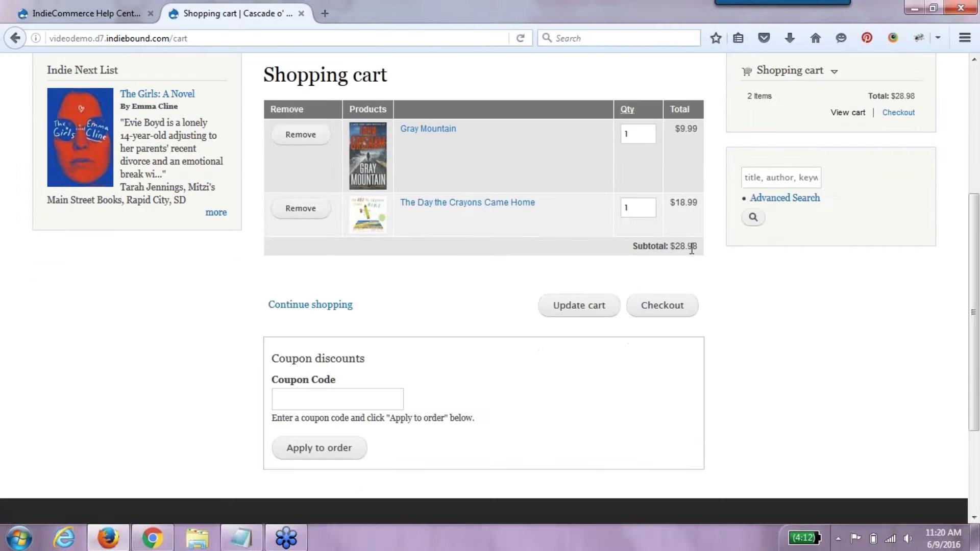
left_click(342, 393)
- Apply coupon 10OFF for $10.00 off, leaving a $18.98 subtotal, and proceed to checkout
left_click(376, 407)
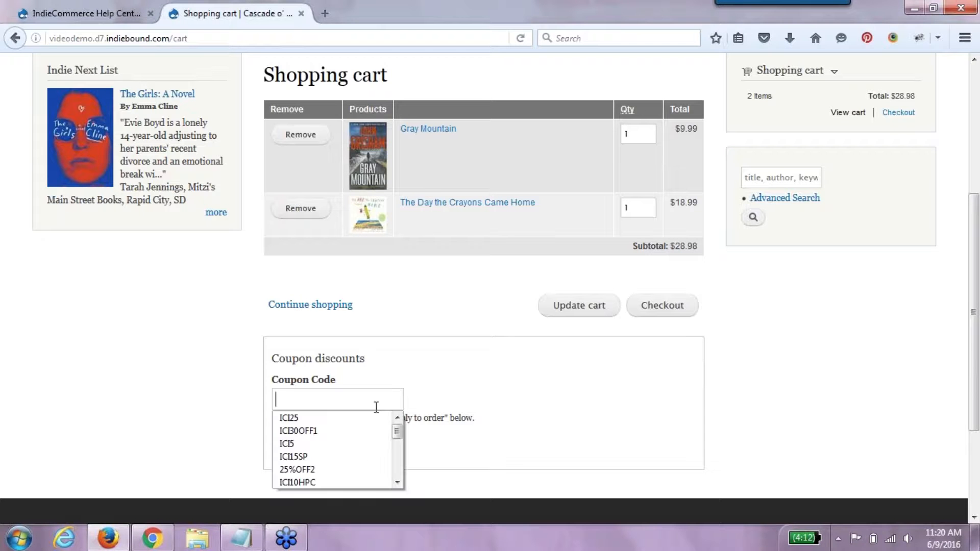
type("10")
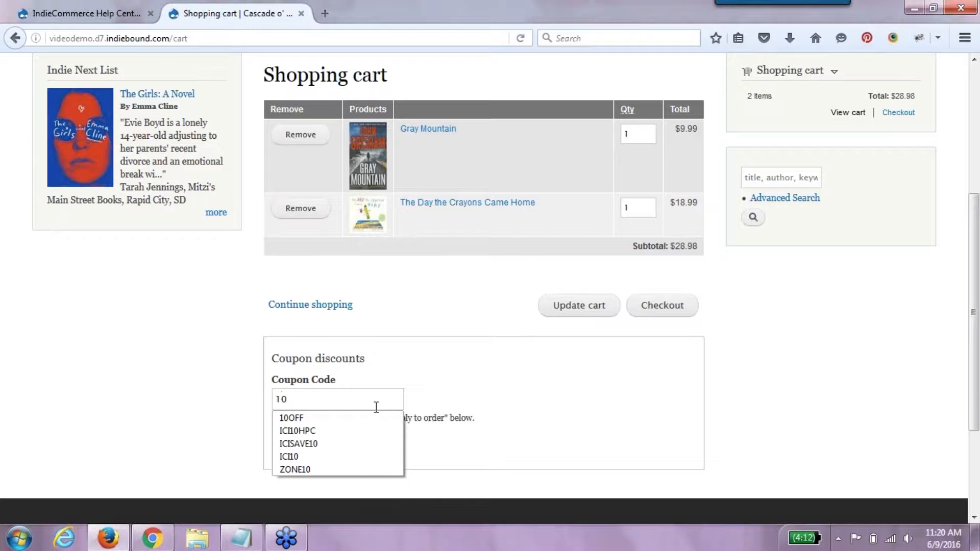
type("OFF")
left_click(348, 451)
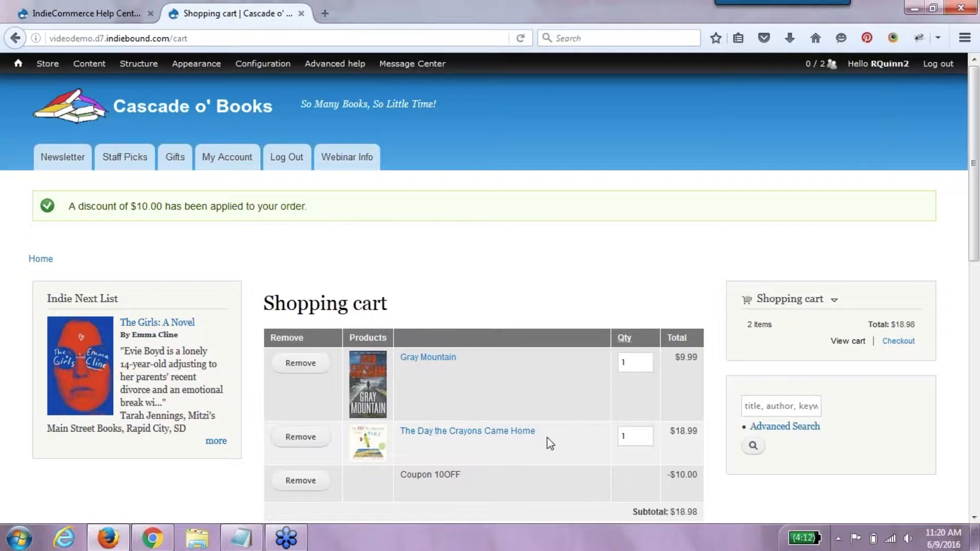
scroll(951, 291, "down", 5)
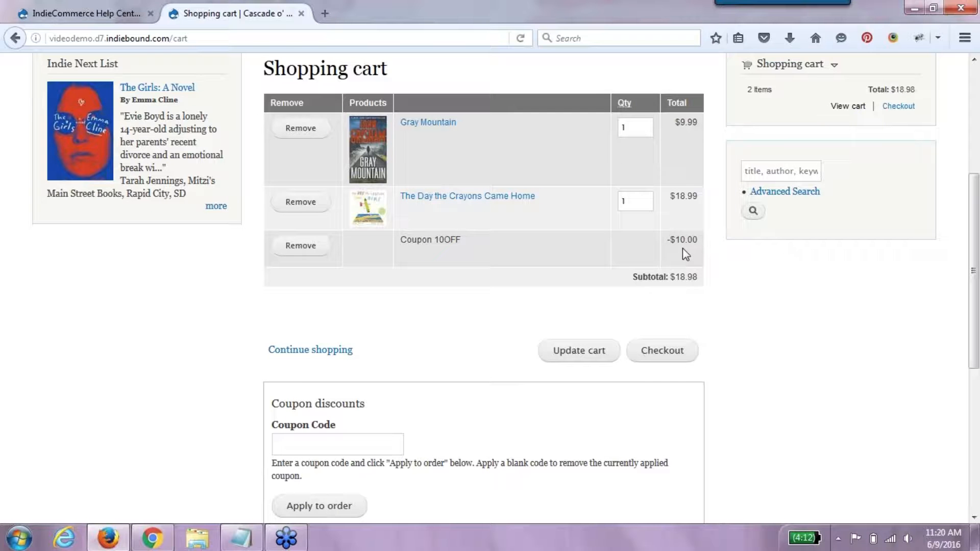
left_click_drag(658, 279, 695, 284)
left_click(665, 364)
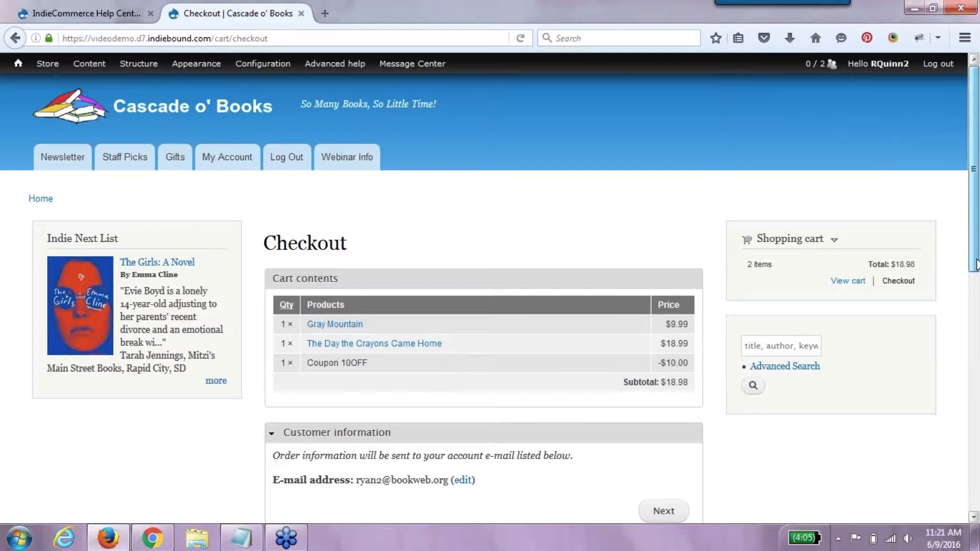
- Remove the applied 10OFF coupon in the checkout's Coupon discount section
left_click_drag(975, 259, 977, 401)
left_click(324, 272)
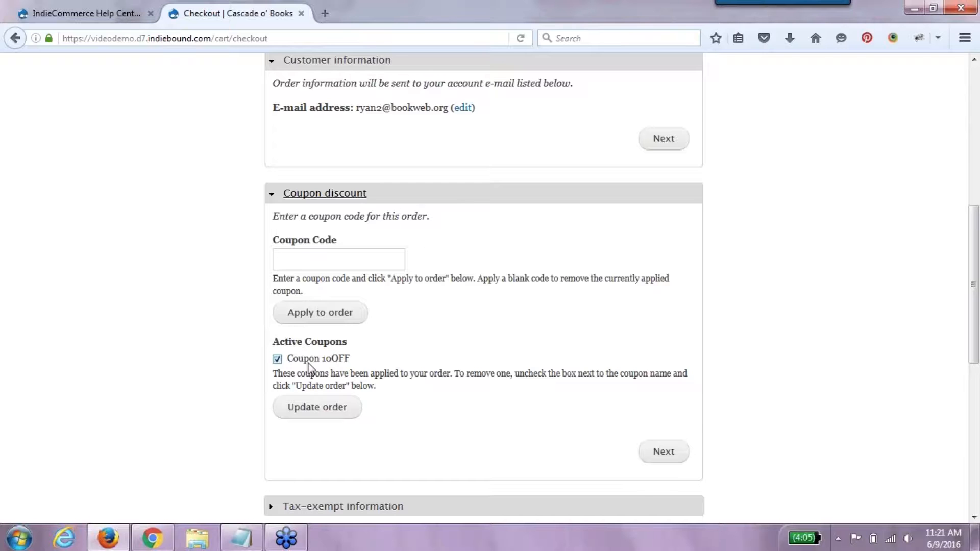
left_click(277, 363)
left_click(306, 407)
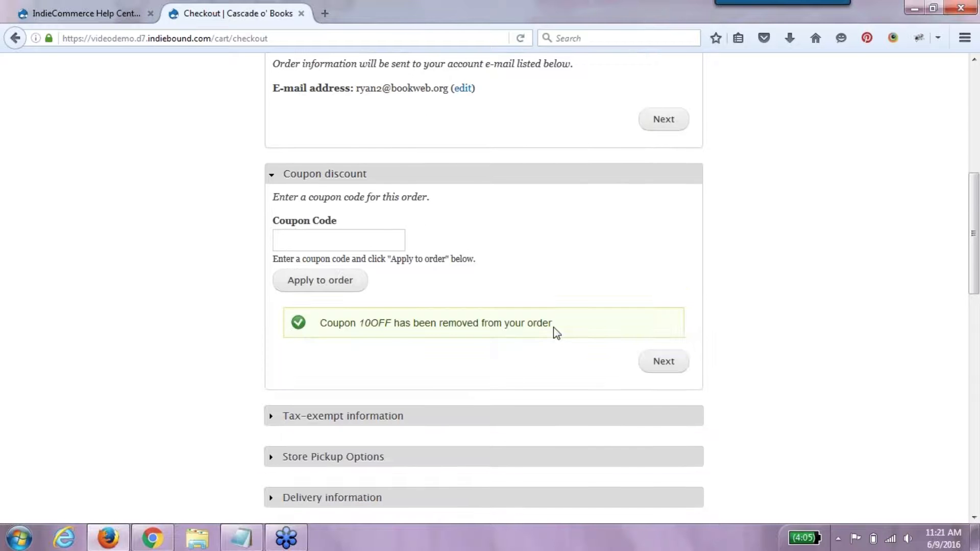
- Reload checkout and reapply coupon 10OFF in the Coupon discount section
left_click(348, 39)
key("Return")
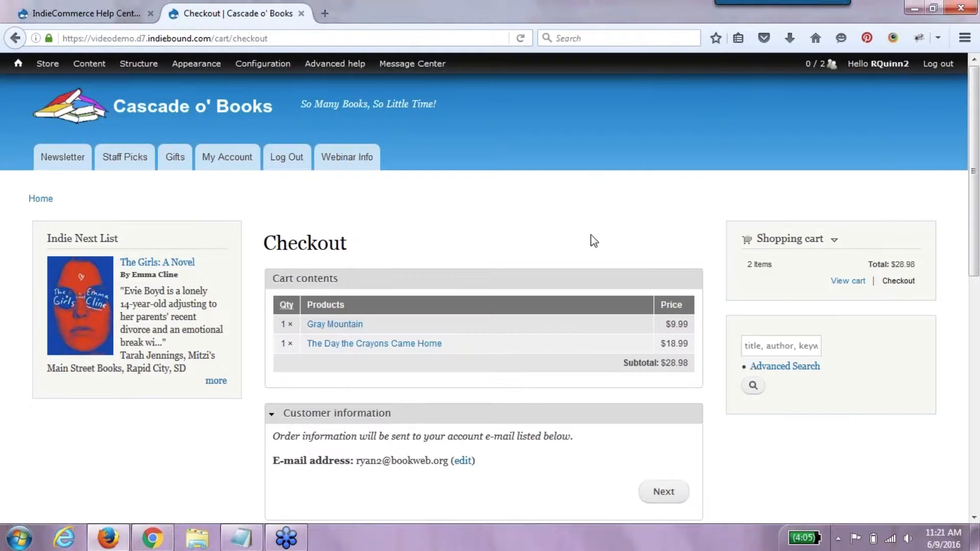
scroll(972, 260, "down", 3)
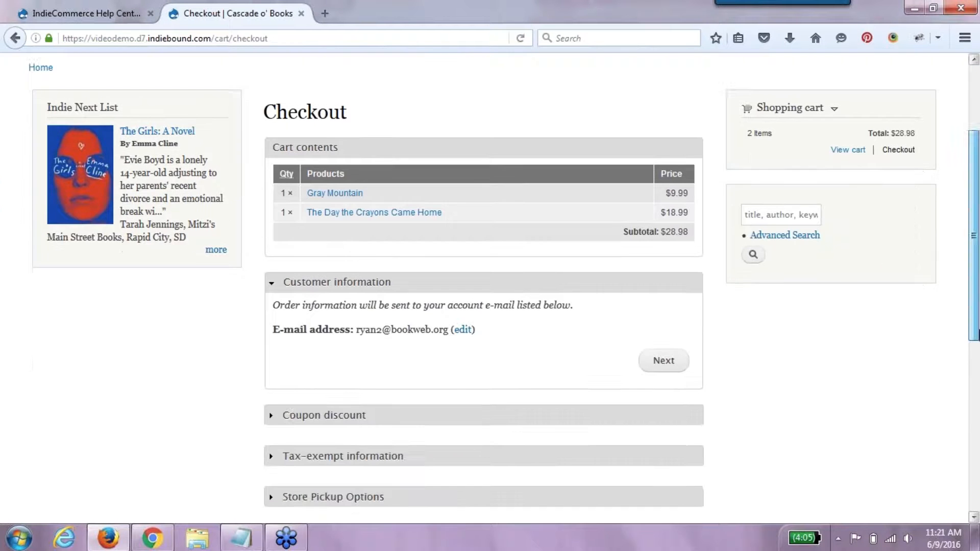
left_click(678, 355)
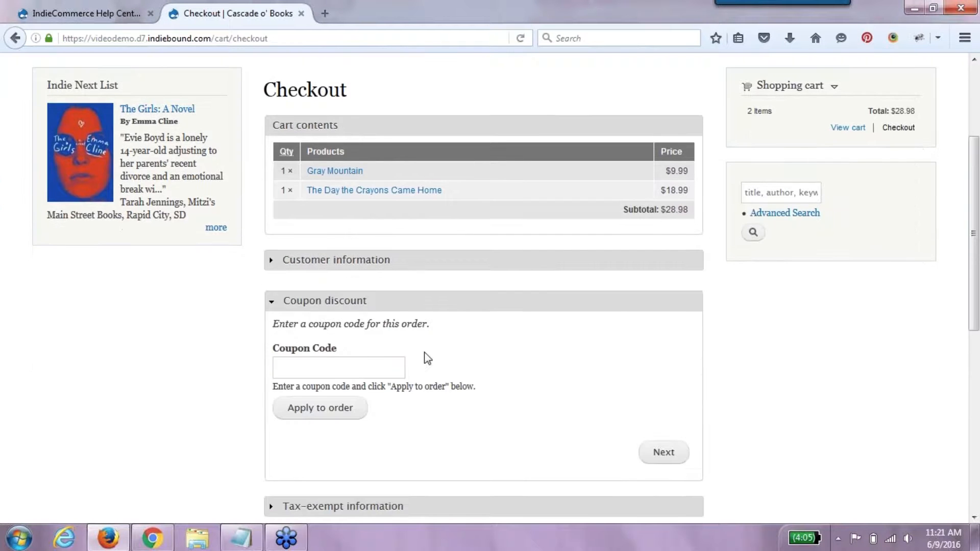
left_click(369, 363)
type("10OFF")
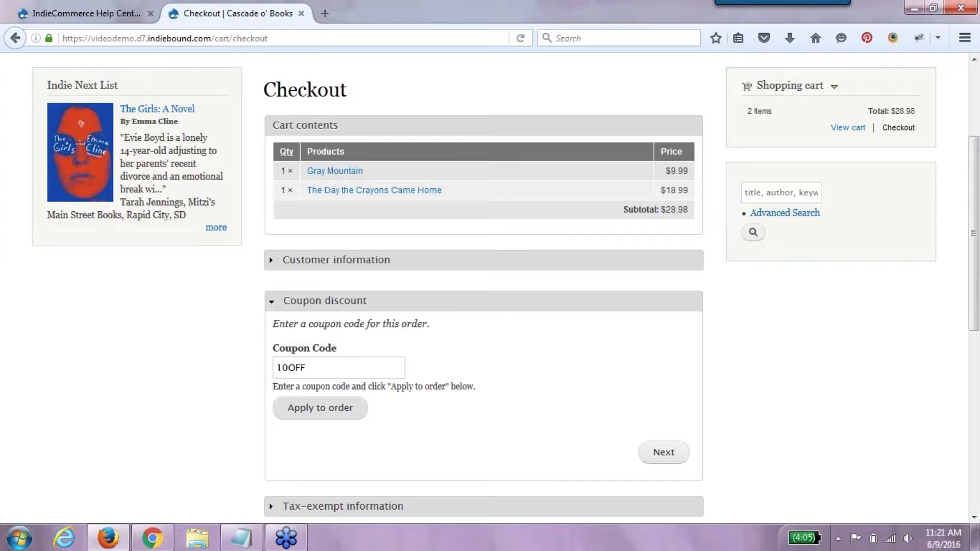
left_click(354, 412)
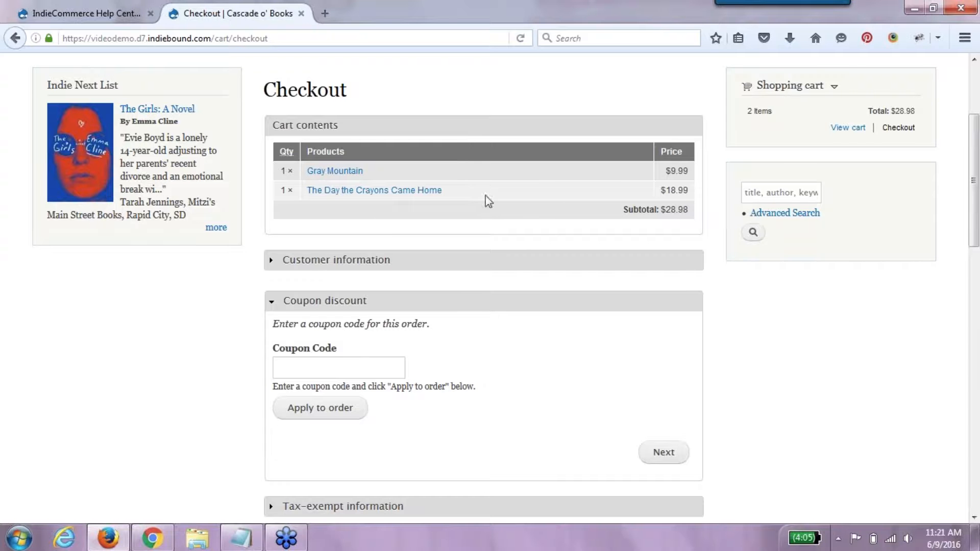
left_click_drag(973, 259, 950, 291)
left_click(358, 239)
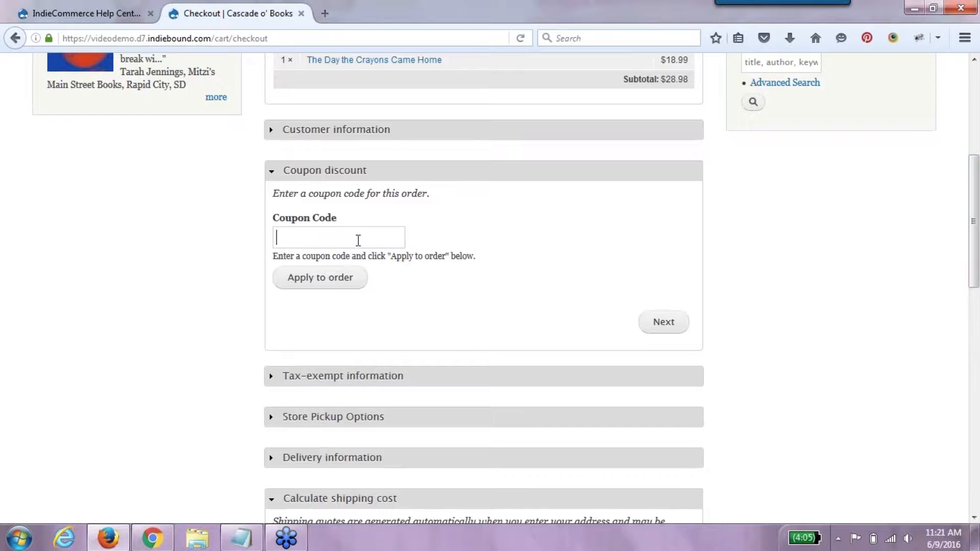
type("10OFF")
left_click(343, 280)
- Reload checkout, check the coupon section, then return to the cart and enter coupon code 10OF
left_click(300, 39)
key("Return")
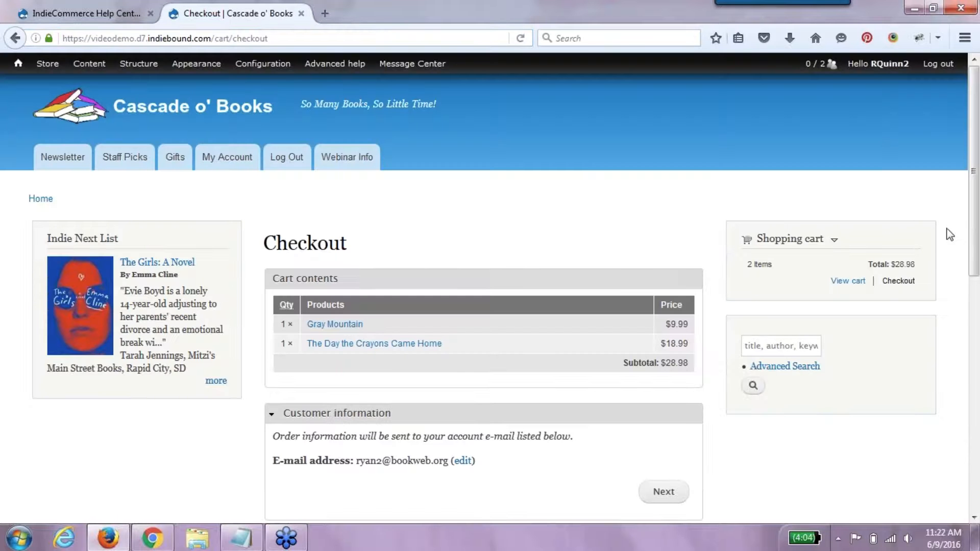
scroll(972, 255, "down", 4)
scroll(972, 350, "down", 3)
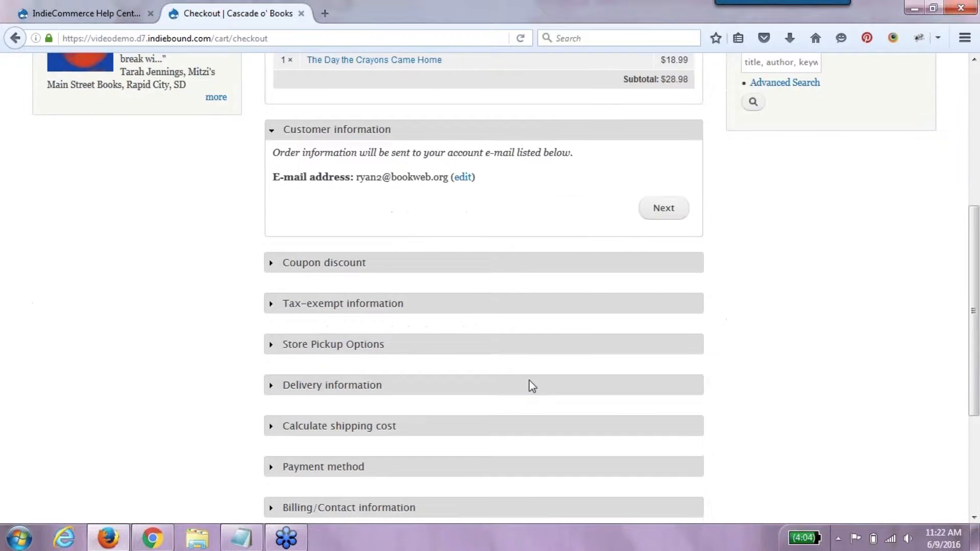
left_click(289, 263)
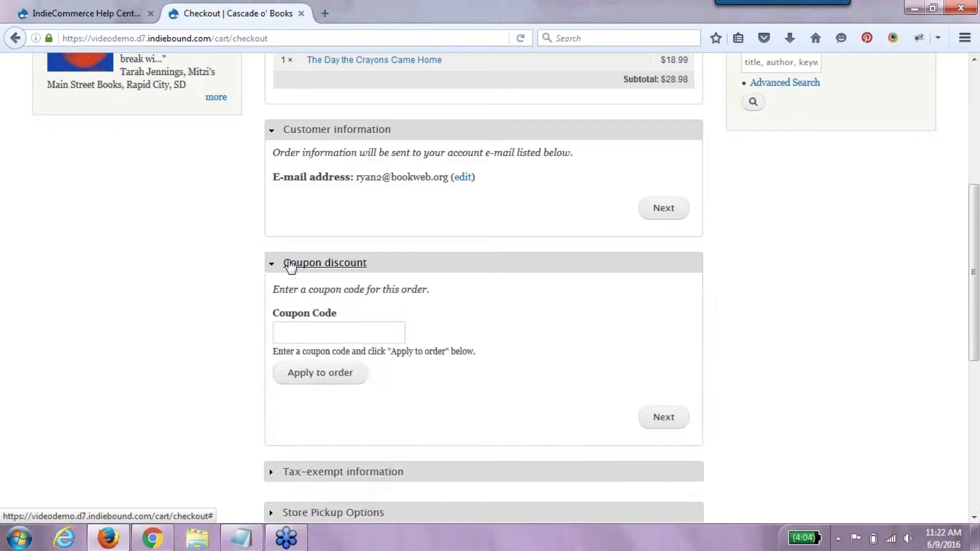
left_click(289, 264)
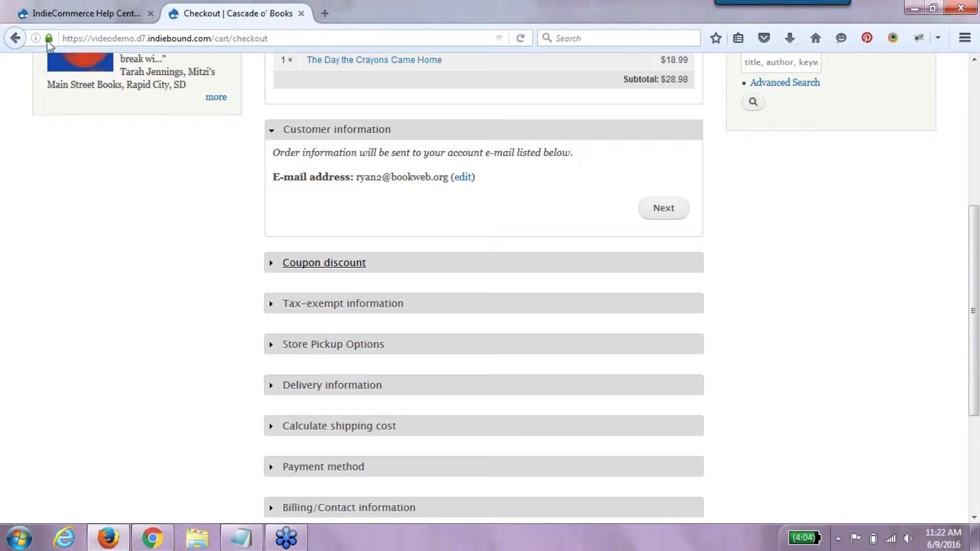
left_click(15, 38)
left_click(352, 447)
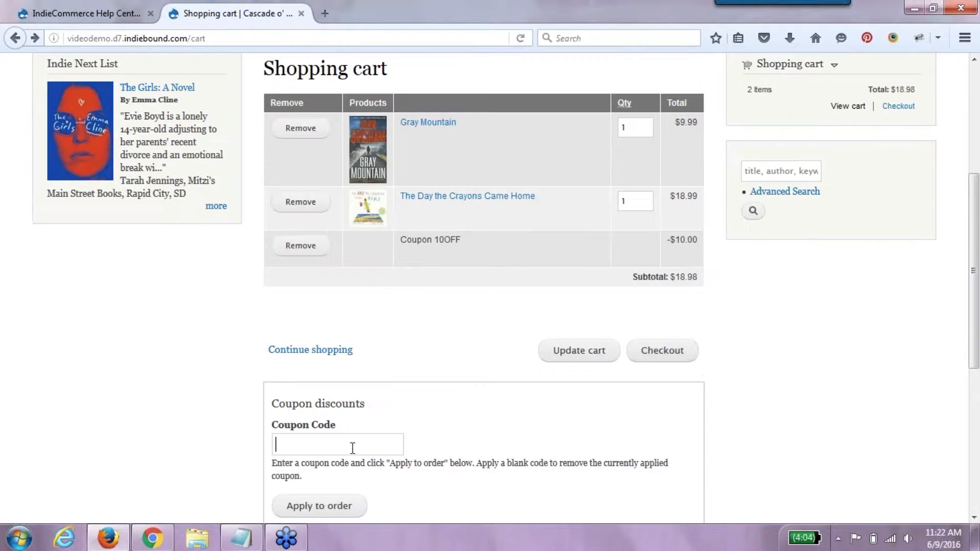
type("10OFF")
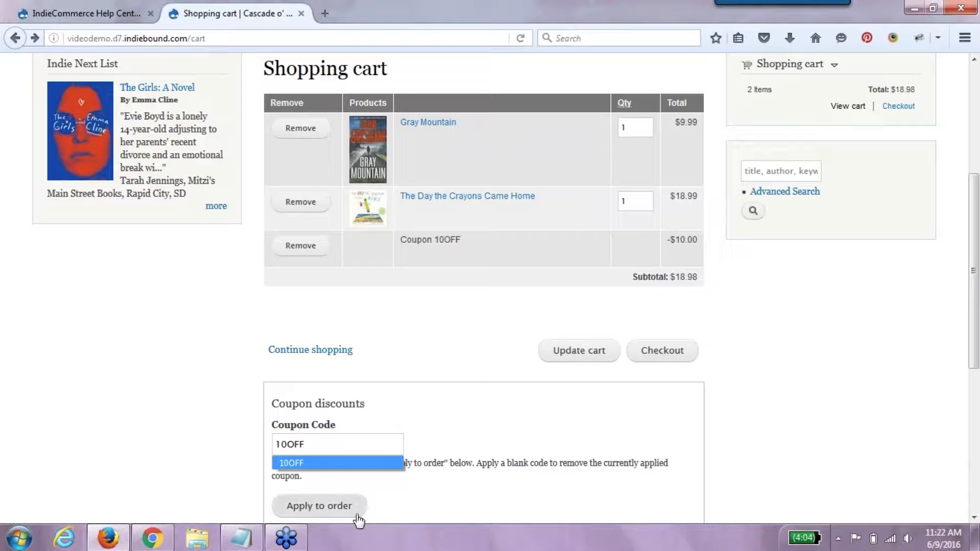
- Submit 10OF to clear coupon 10OFF from the cart, then pick 10OFF from the autocomplete
left_click(358, 515)
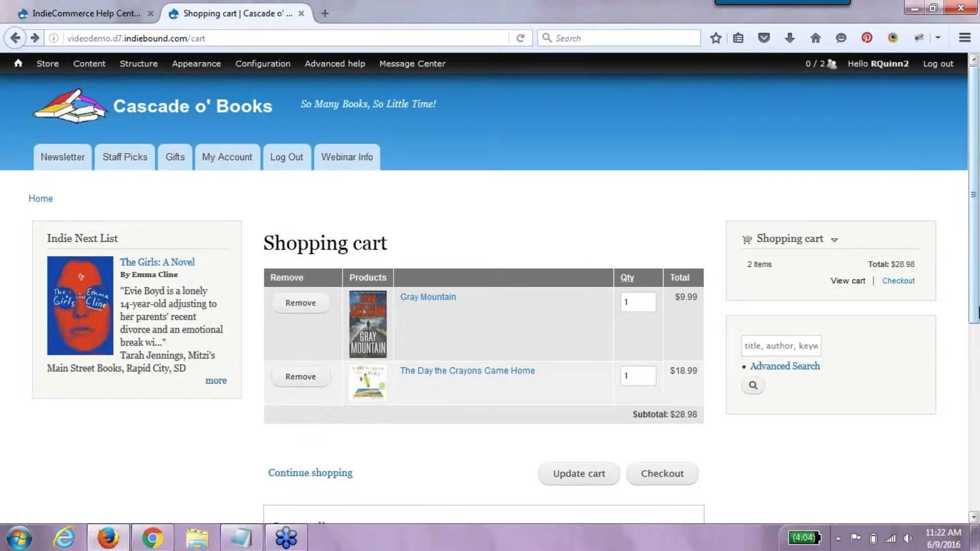
left_click_drag(977, 310, 977, 429)
left_click(352, 369)
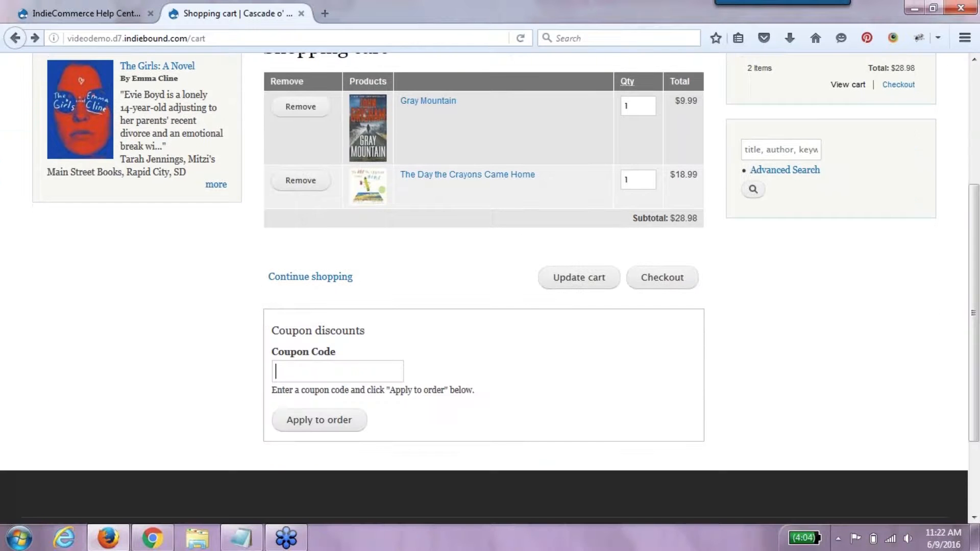
type("10")
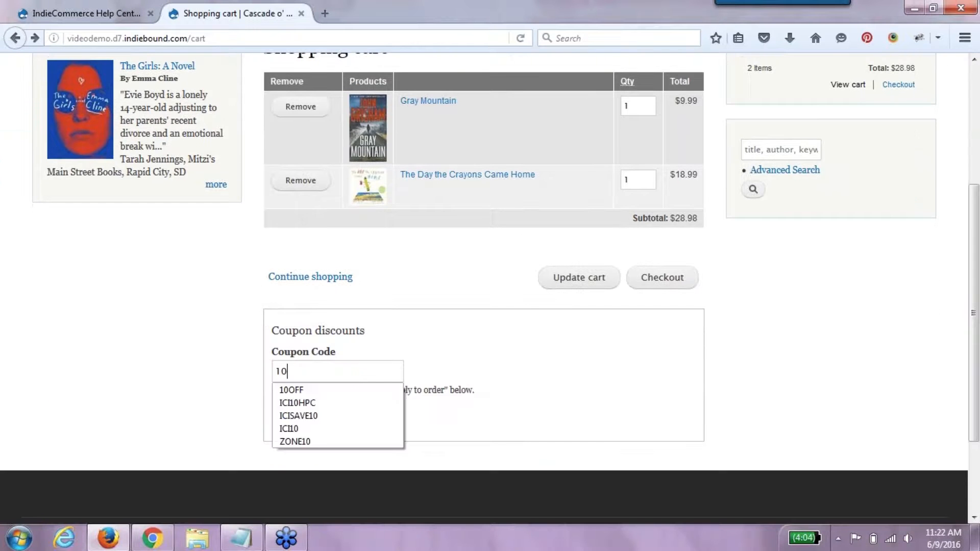
left_click(324, 390)
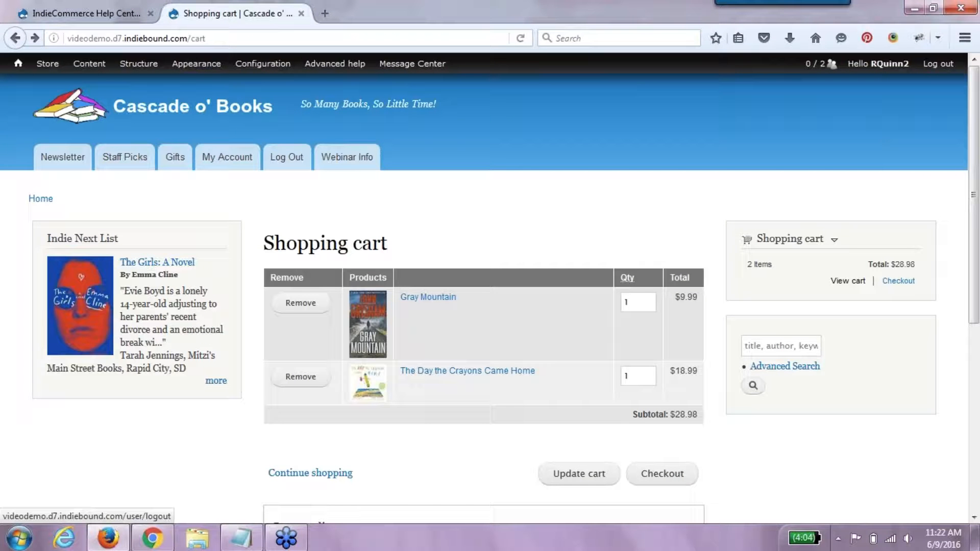
- Log out, add Hamilton: The Revolution ($40.00) to the cart, and go to checkout
left_click(937, 63)
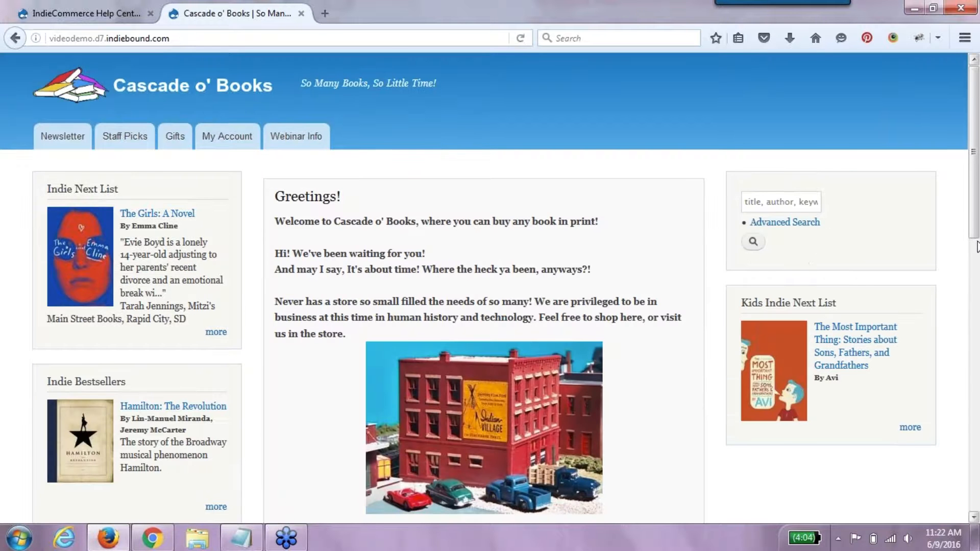
scroll(317, 375, "down", 4)
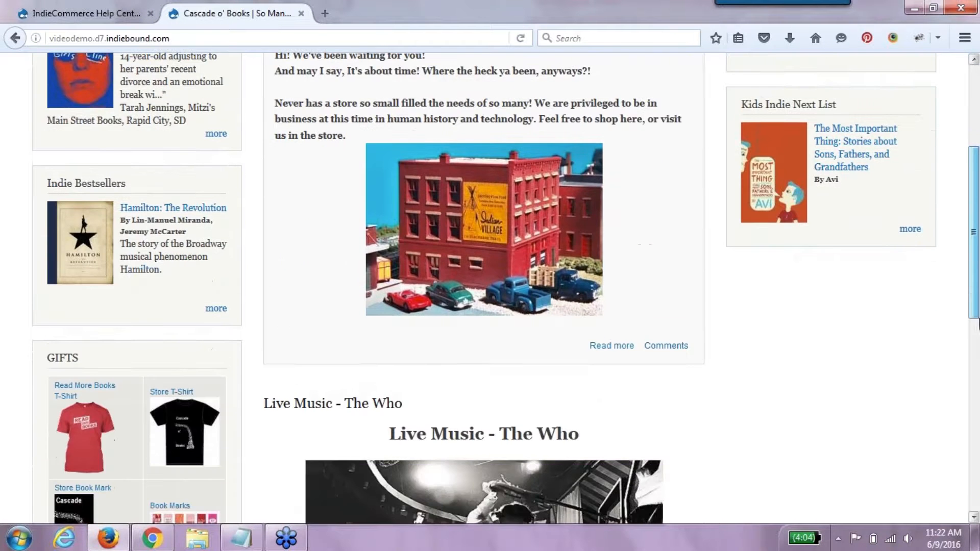
left_click(186, 209)
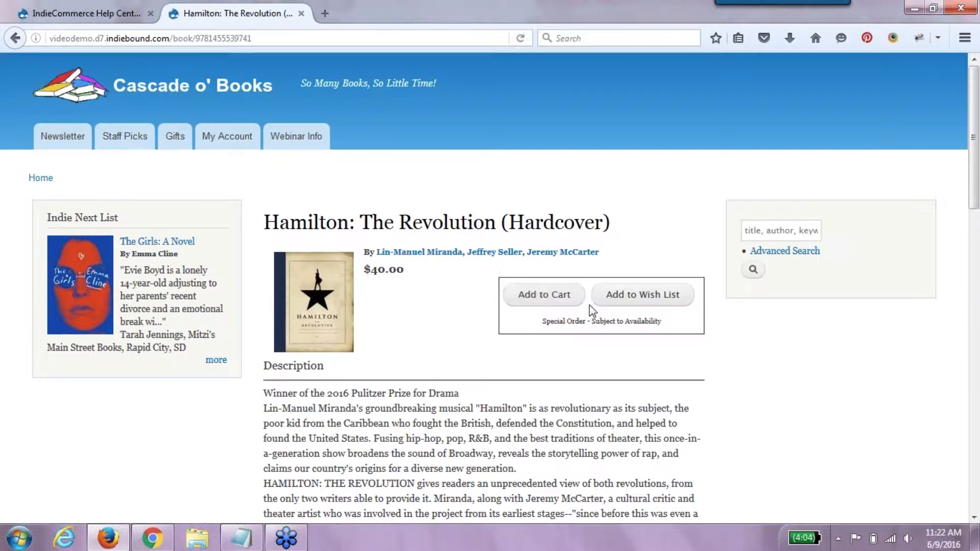
left_click(546, 302)
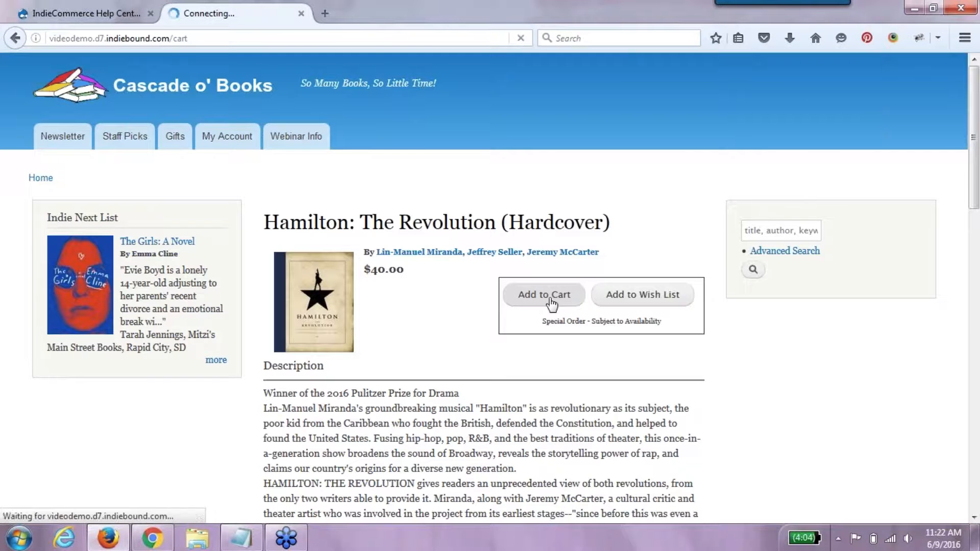
left_click(653, 433)
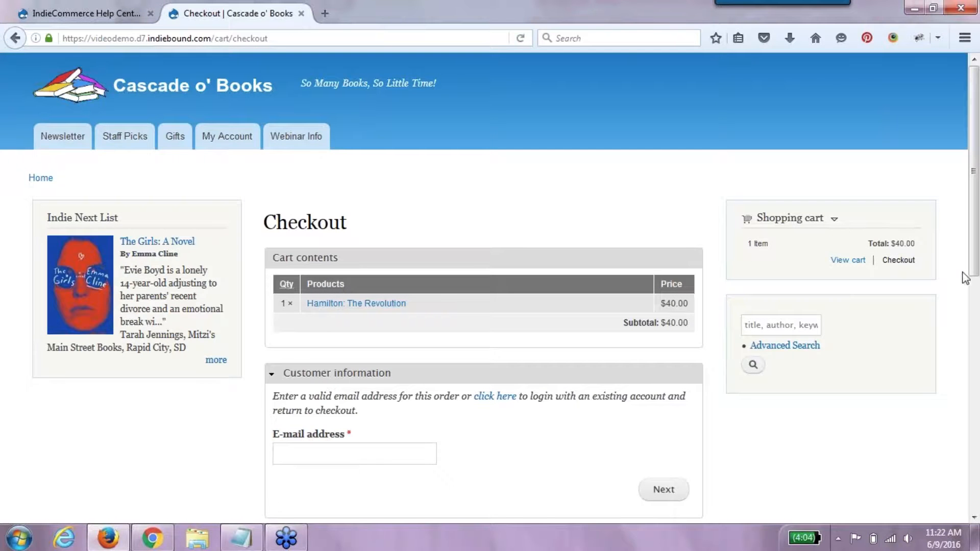
- Apply coupon 10OFF to the Hamilton order, bringing the subtotal to $30.00
scroll(964, 276, "down", 3)
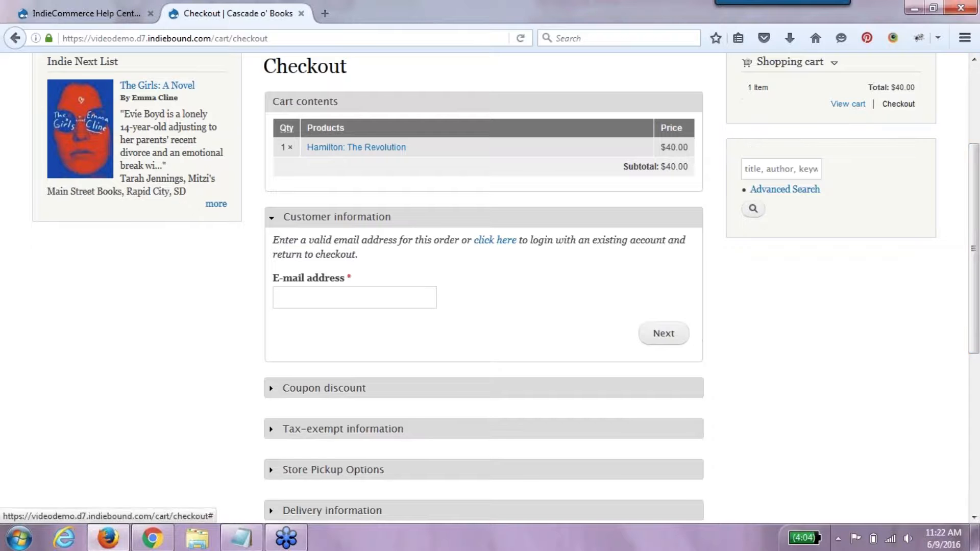
left_click(321, 390)
left_click(369, 372)
type("1")
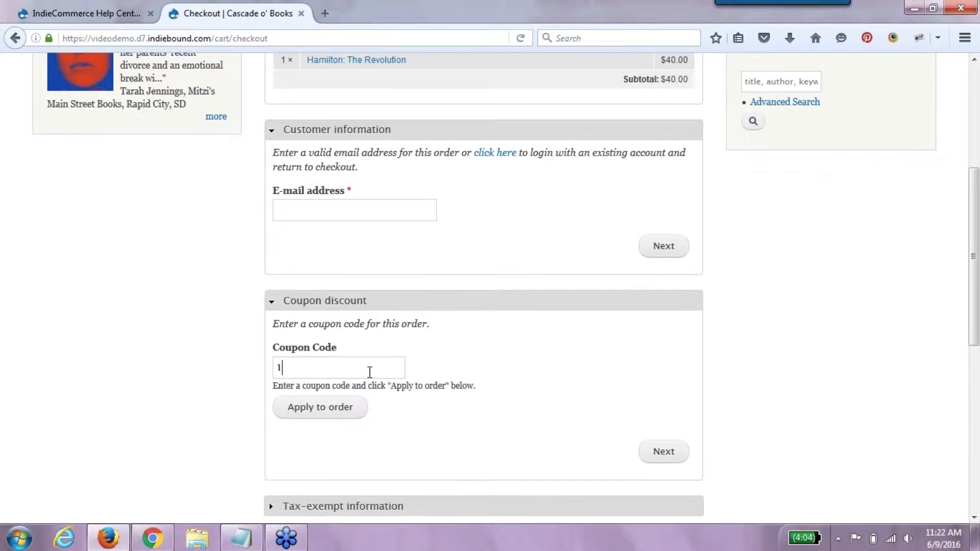
type("0OFF")
left_click(338, 414)
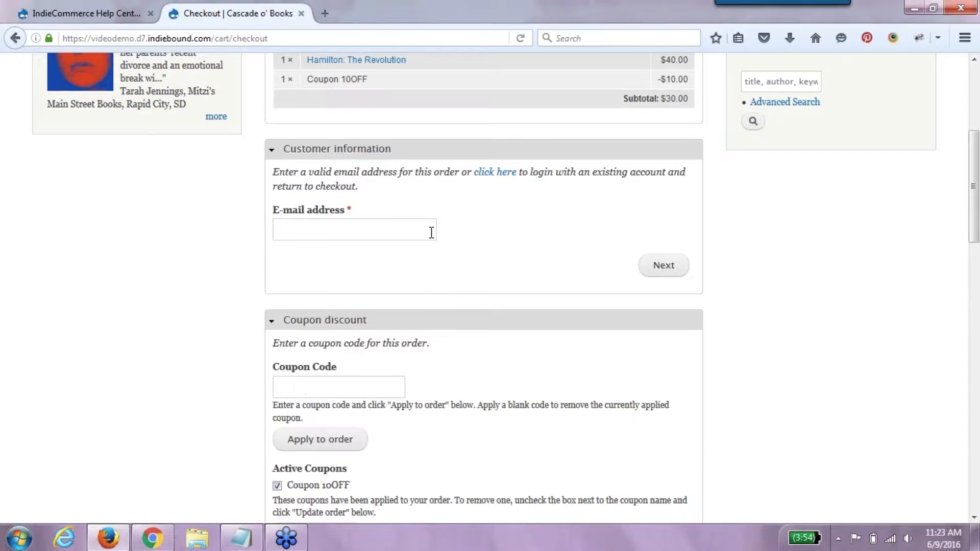
- Enter the customer's e-mail address and advance to the Tax-exempt information step
left_click(684, 270)
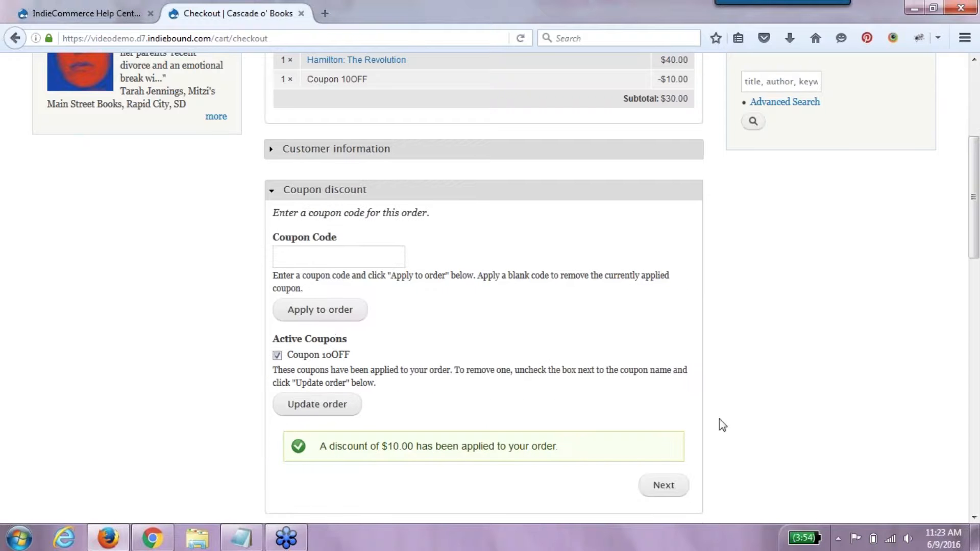
left_click(665, 482)
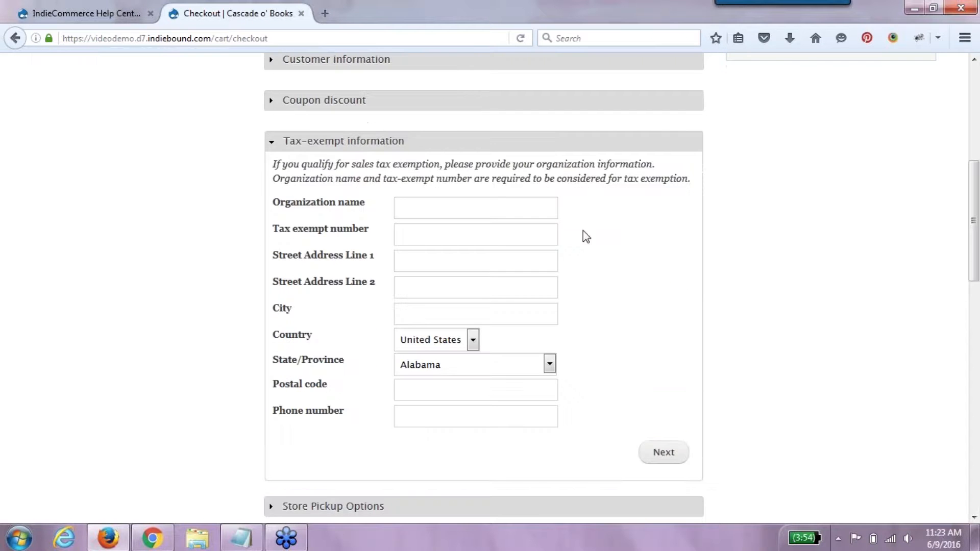
- Choose store pickup and Pay at Store as the payment method
left_click(658, 458)
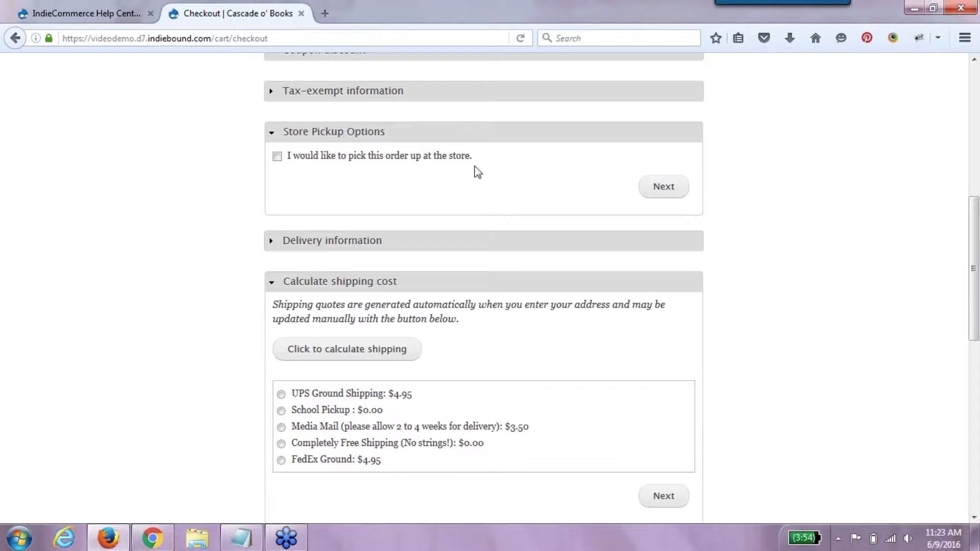
left_click(449, 161)
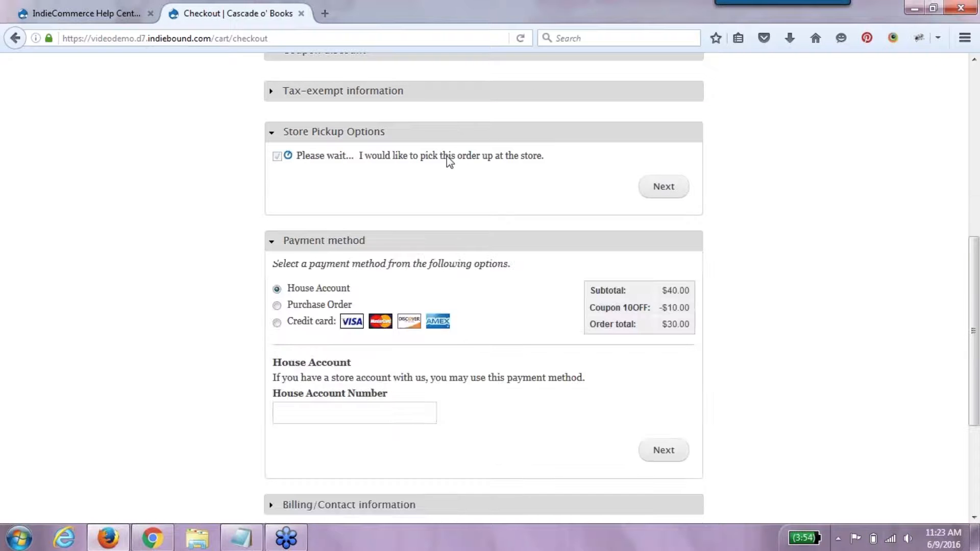
left_click(662, 223)
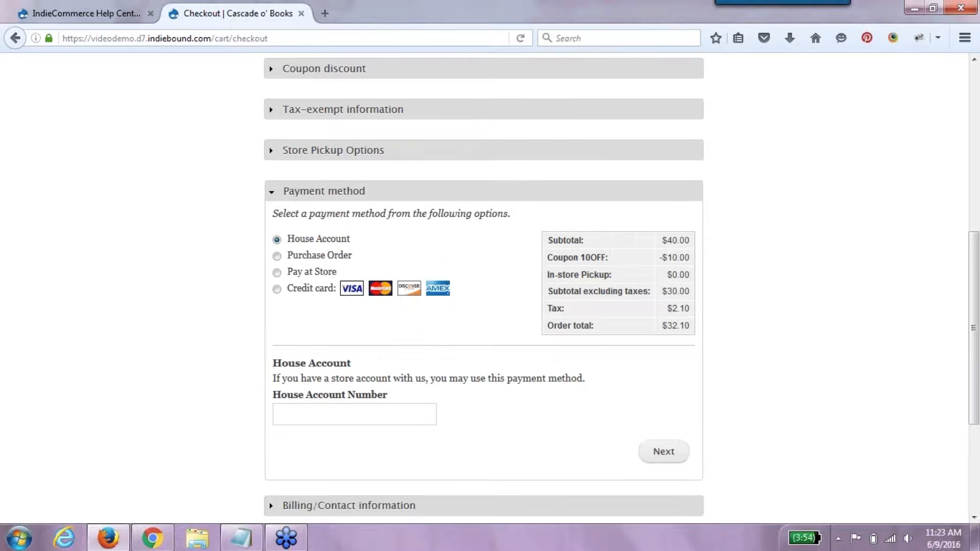
left_click(300, 274)
left_click(671, 391)
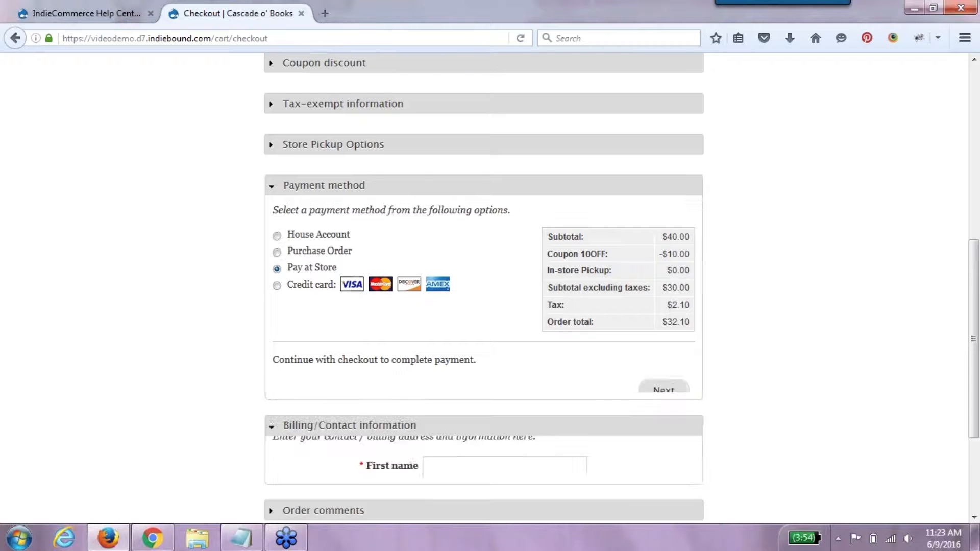
- Highlight the Coupon 10OFF line in the payment totals and continue to billing details
left_click_drag(977, 346, 978, 295)
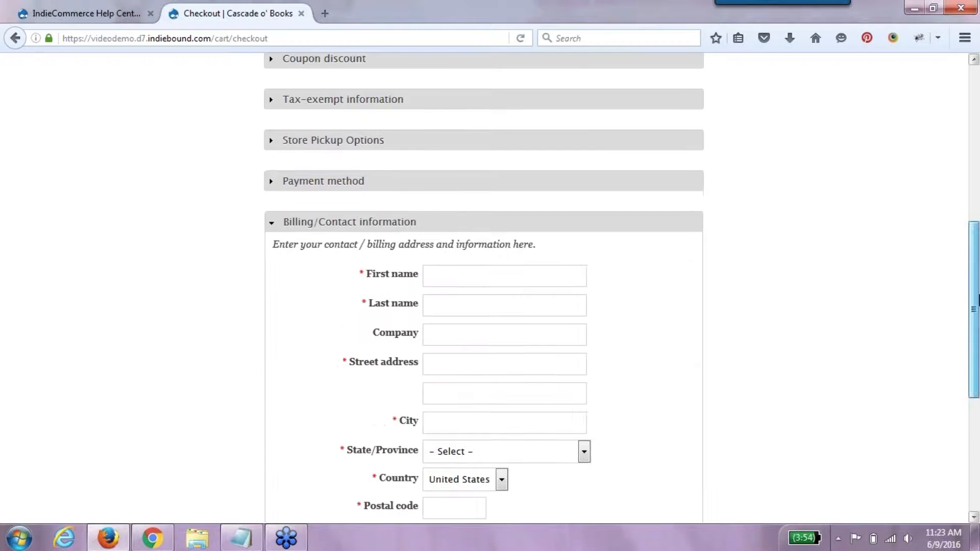
left_click(350, 182)
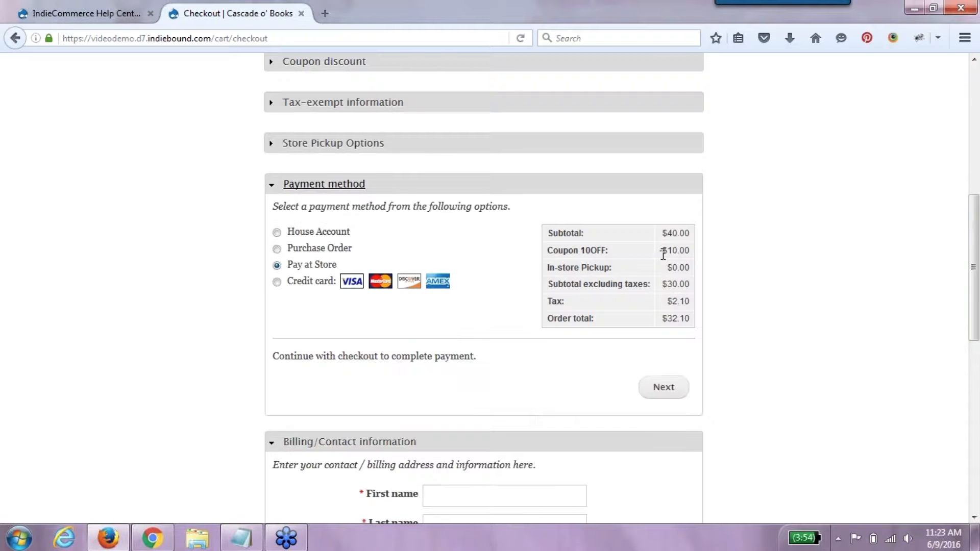
left_click_drag(694, 254, 546, 250)
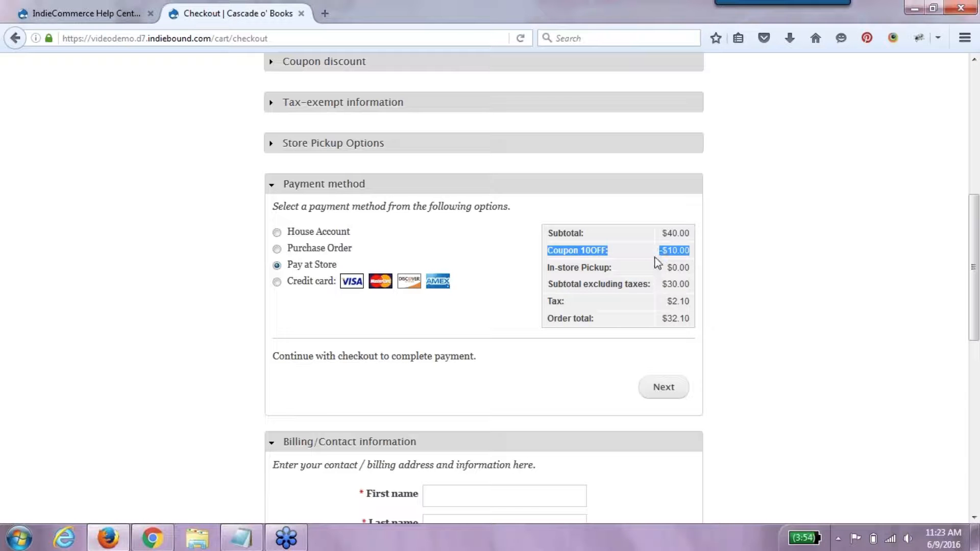
left_click(663, 386)
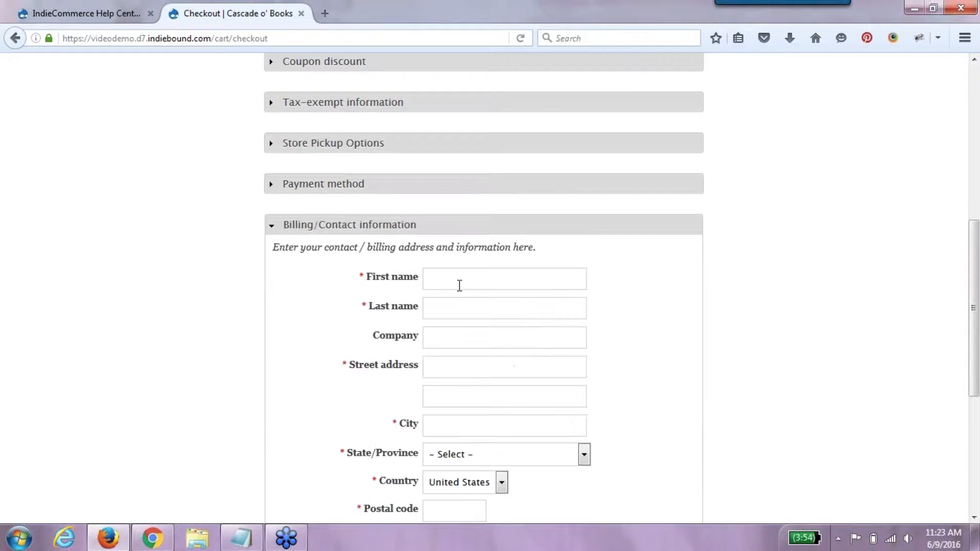
- Enter the customer's first name, last name and street address in billing details
key("Tab")
key("Tab")
key("Tab")
type("33")
key("Down")
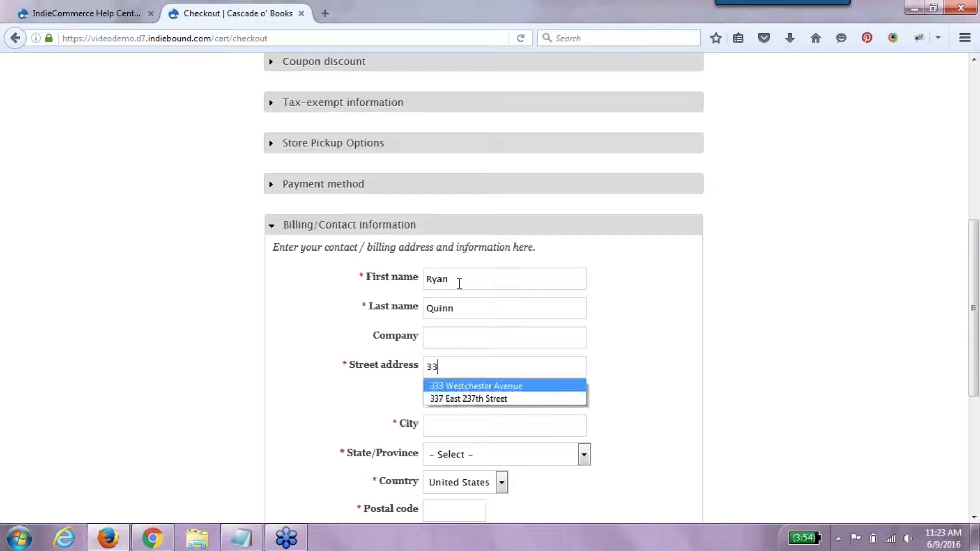
key("Tab")
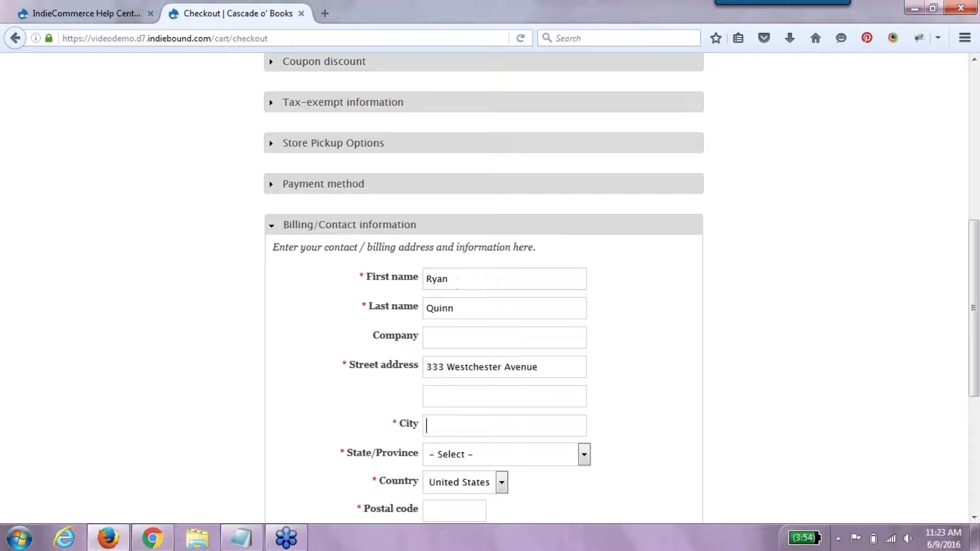
- Fill in the billing city, state and postal code, then continue toward order review
key("Tab")
type("White Plains")
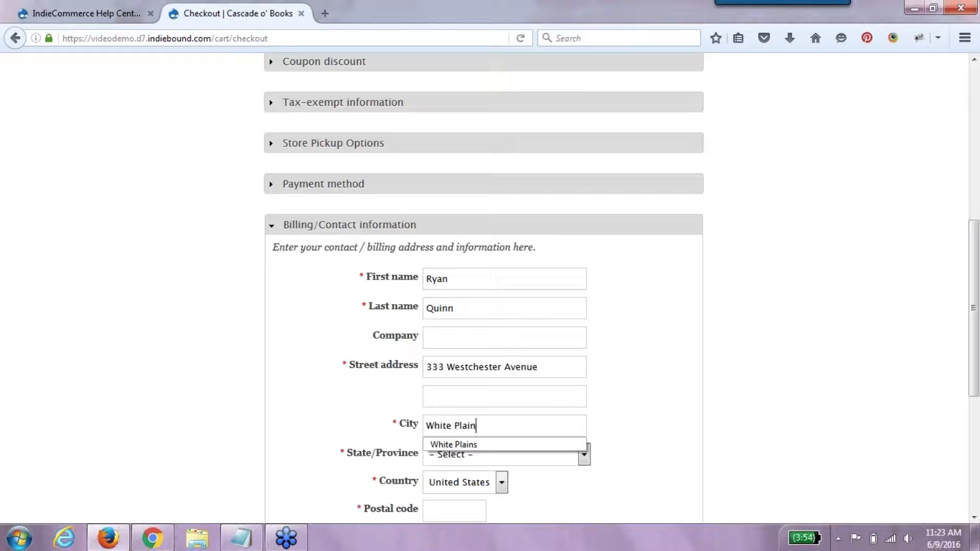
key("Tab")
key("n")
key("n")
key("n")
key("n")
key("n")
key("n")
key("Tab")
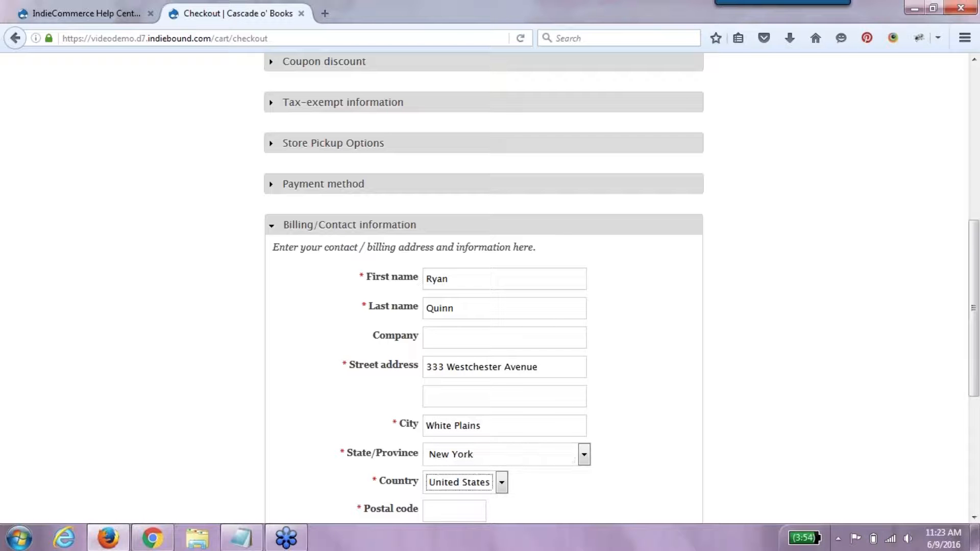
key("Tab")
type("10604")
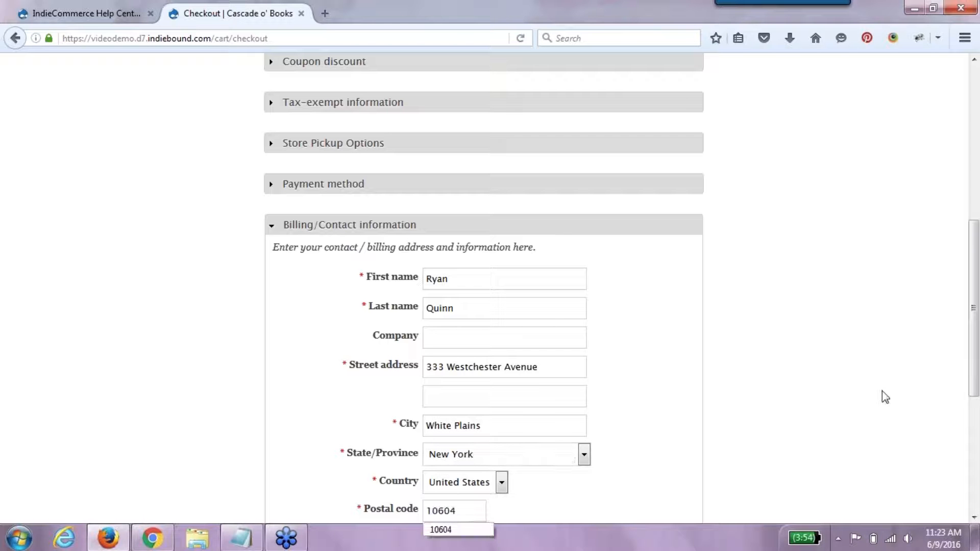
scroll(973, 361, "down", 5)
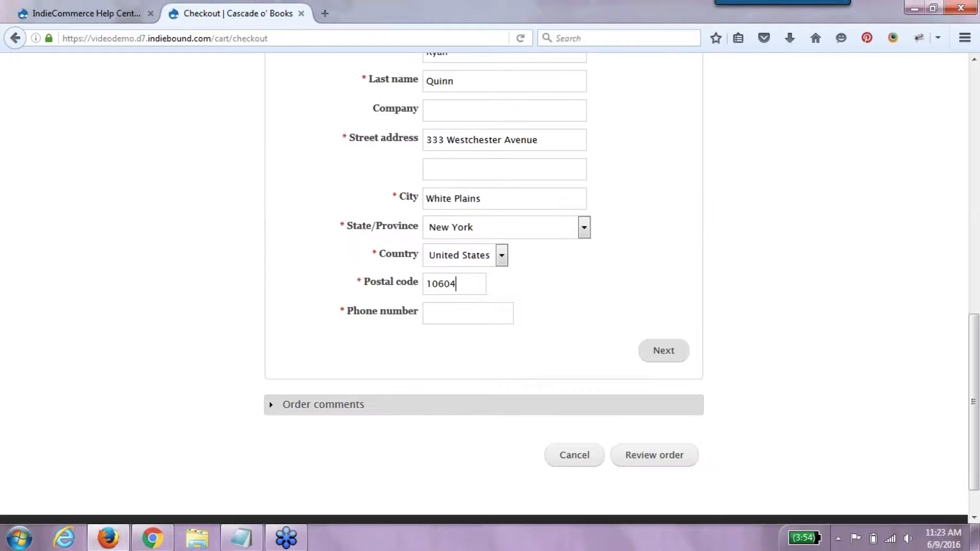
left_click(661, 350)
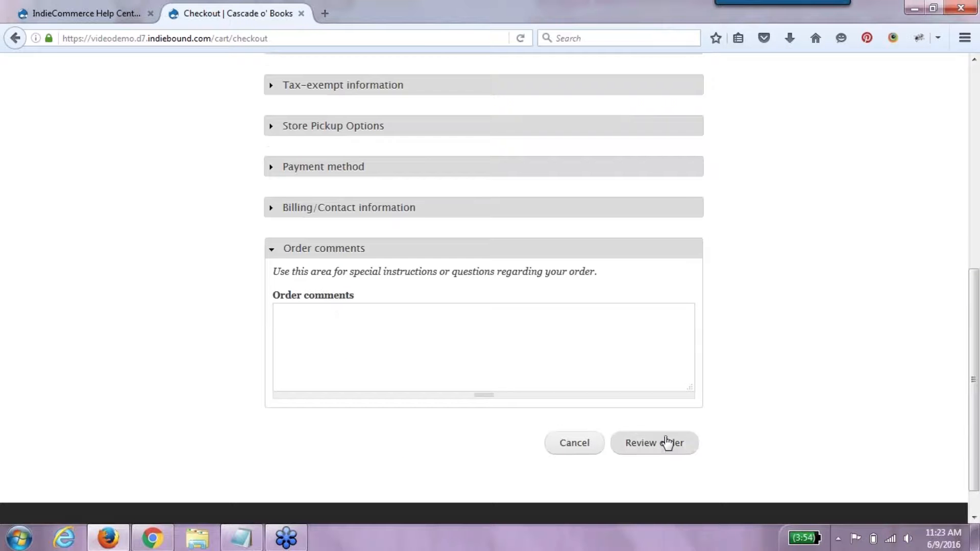
left_click(667, 441)
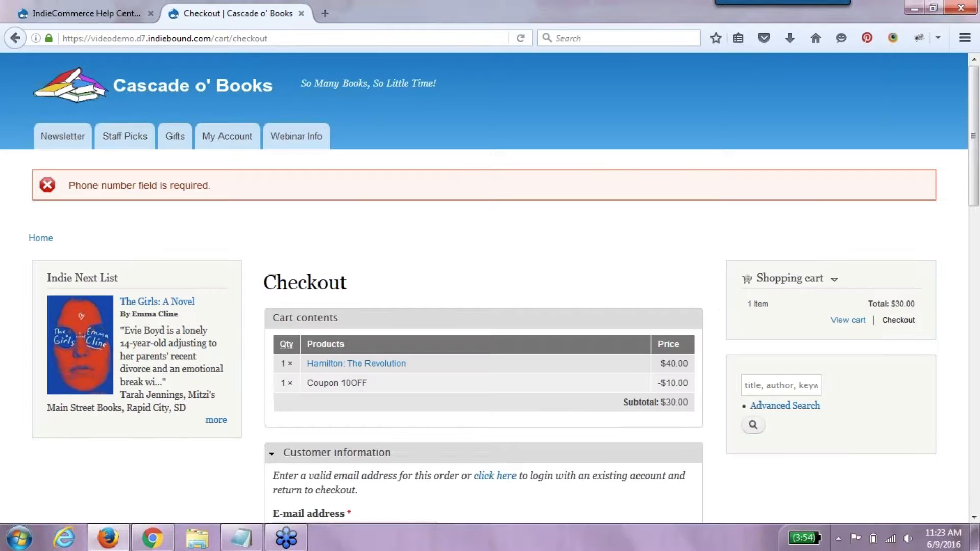
- Enter the customer's phone number in the required billing field
left_click(972, 330)
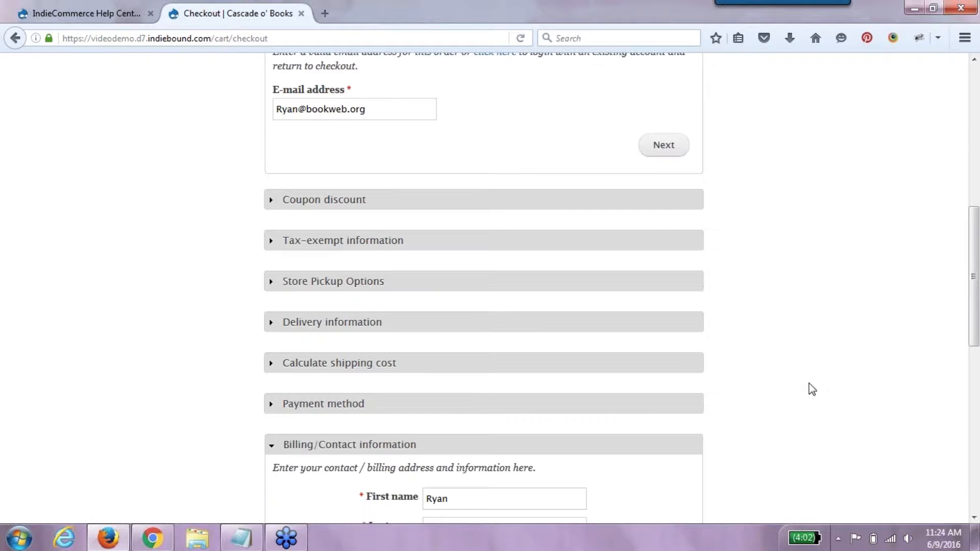
left_click_drag(974, 344, 977, 424)
scroll(536, 404, "down", 4)
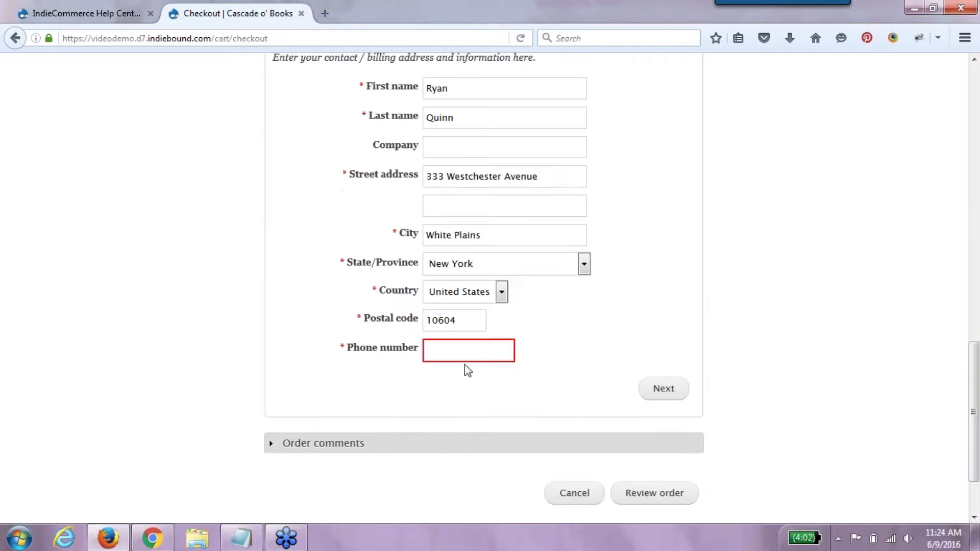
left_click(457, 350)
- Continue to the review page and submit the Hamilton order totalling $32.10
left_click(663, 389)
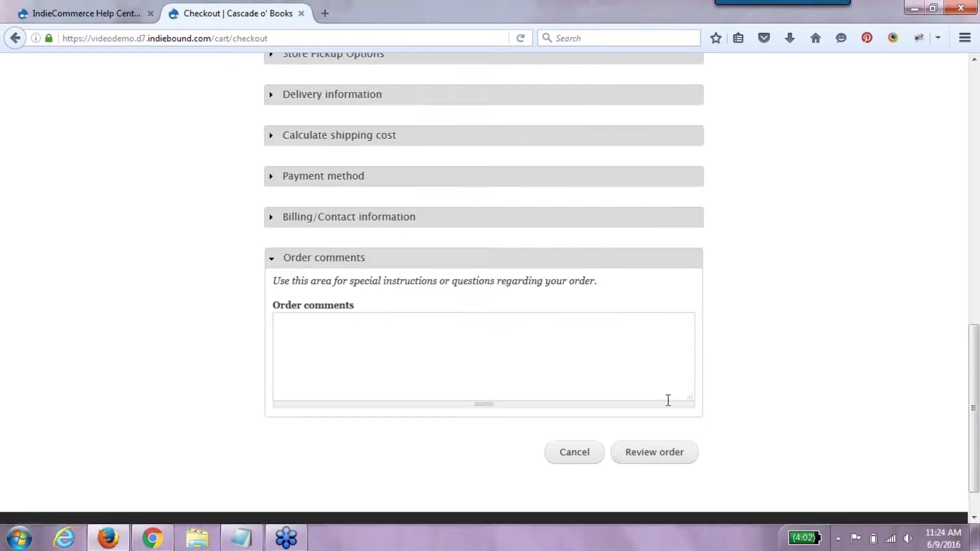
left_click(661, 454)
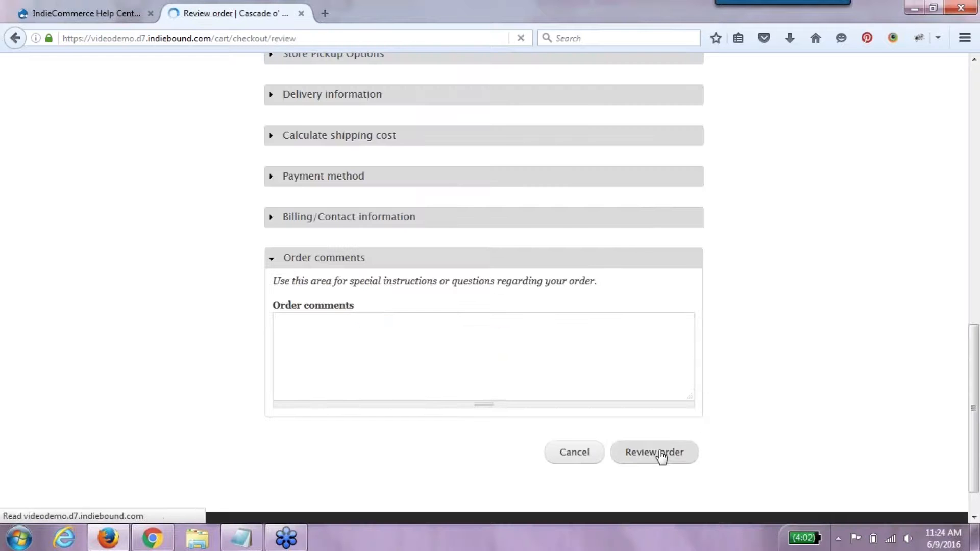
scroll(970, 367, "down", 4)
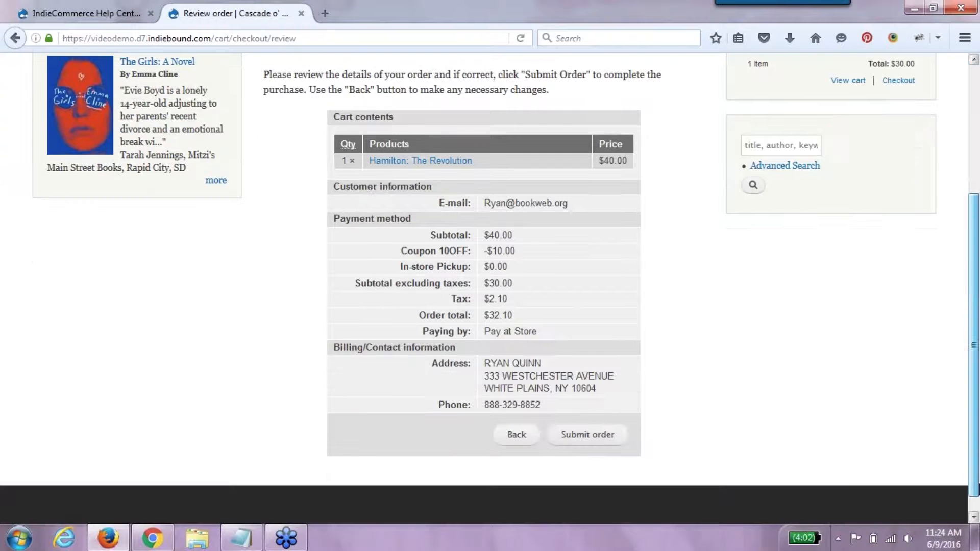
left_click(580, 435)
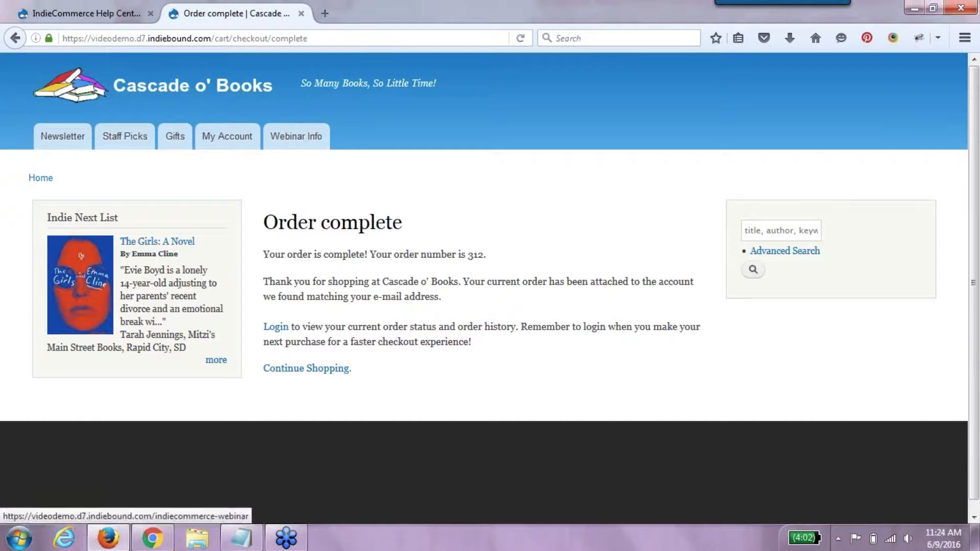
- Log in to the store with the admin username and password, declining Firefox's offer to save the login
left_click(216, 136)
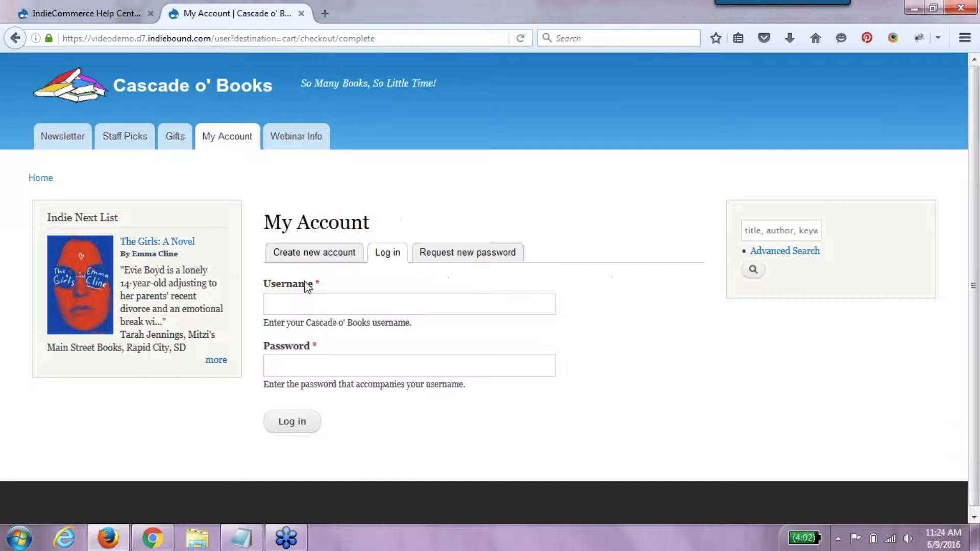
left_click(306, 296)
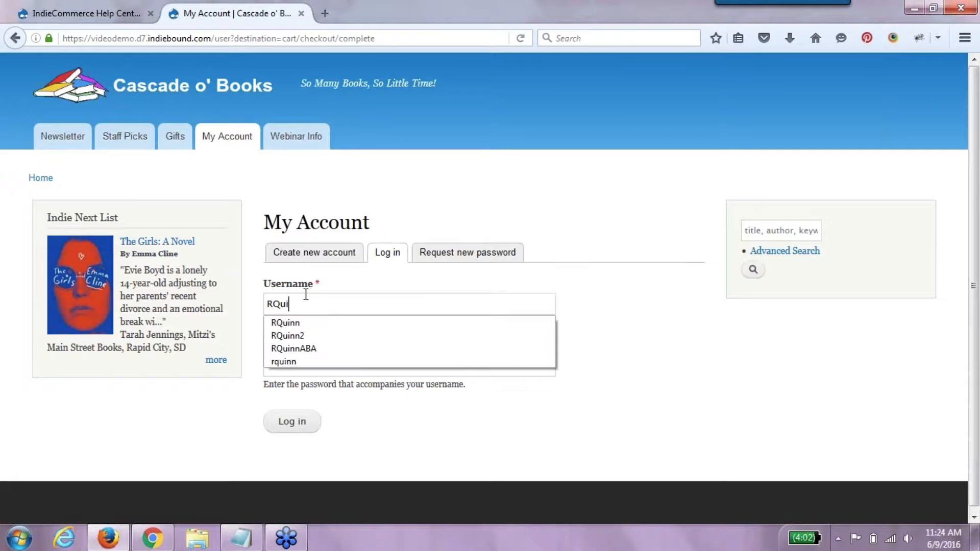
key("Tab")
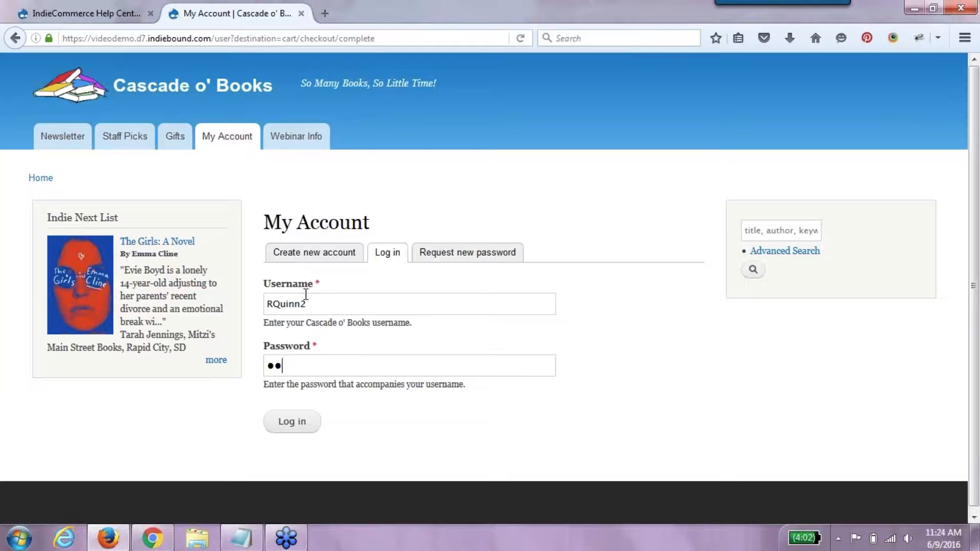
key("Return")
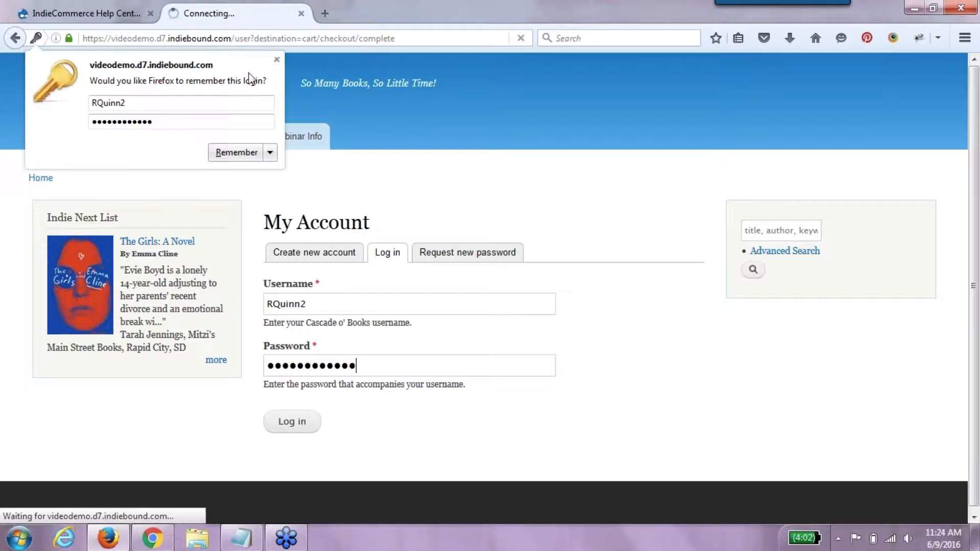
left_click(276, 60)
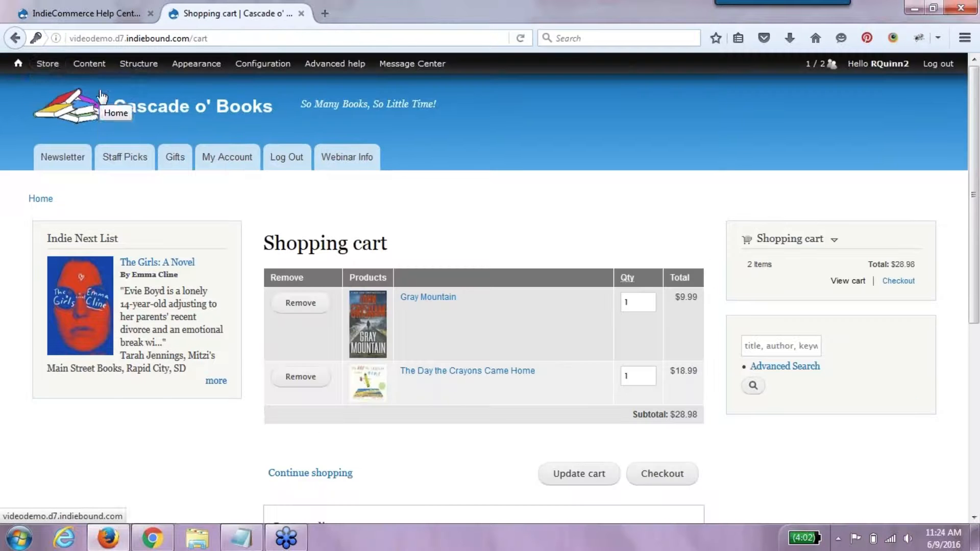
- Open the newest order and check that Coupon 10OFF takes $10.00 off, for a $32.10 total
left_click(49, 83)
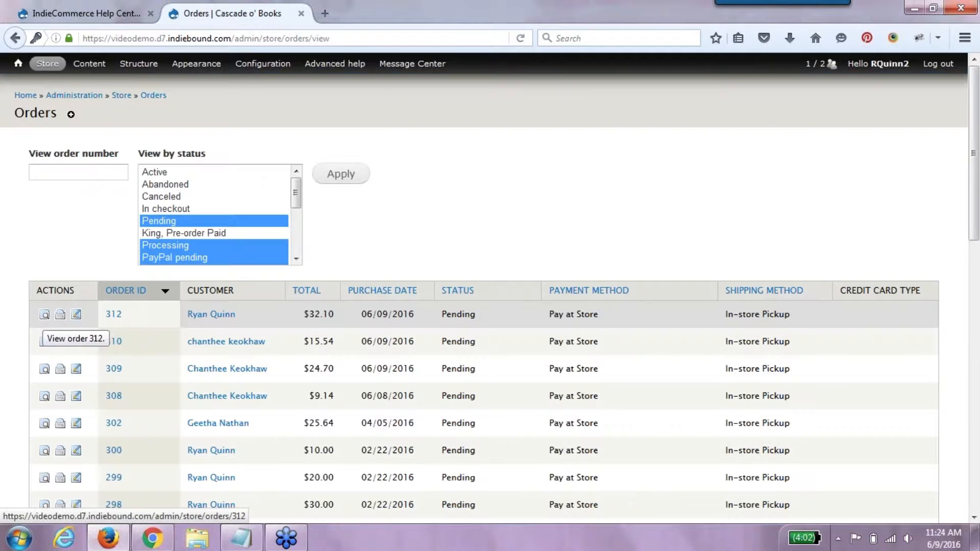
left_click(44, 314)
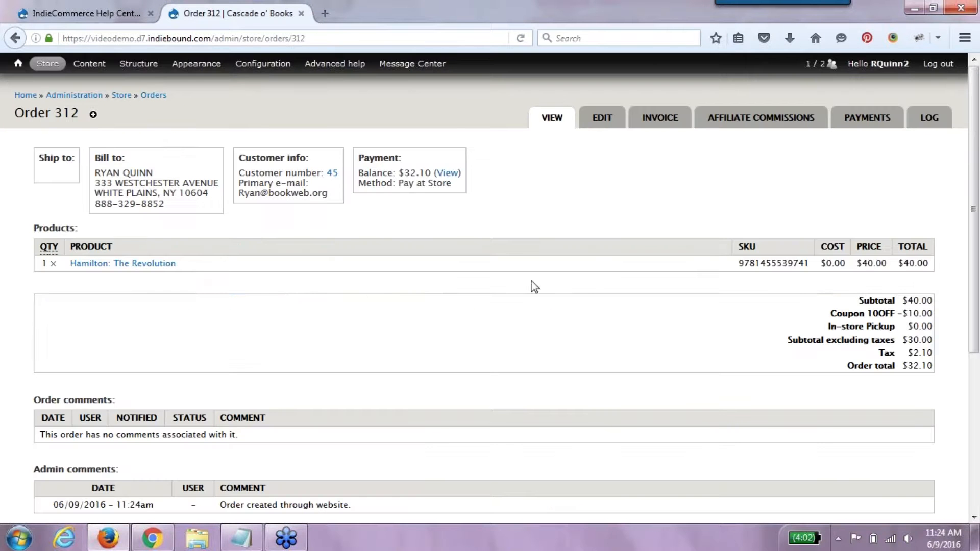
left_click_drag(828, 313, 937, 314)
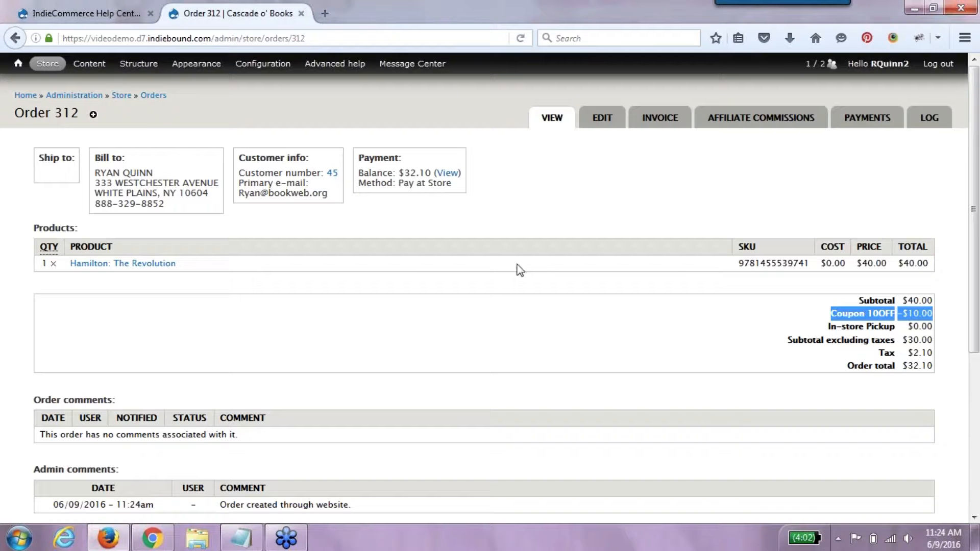
- Start a new coupon named '$10 OFF HARRY POTTER COLORING BOOK', removing the ICI prefix
mouse_move(47, 64)
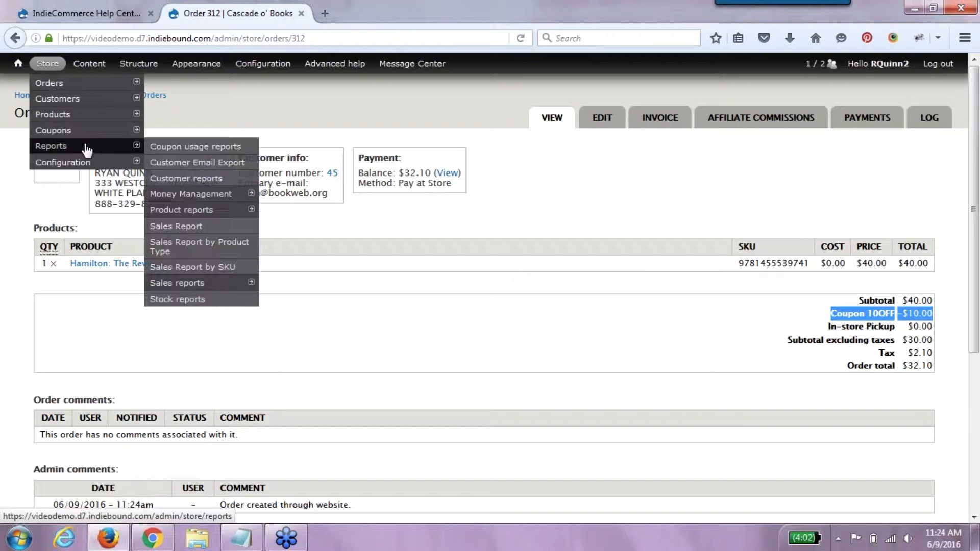
mouse_move(90, 142)
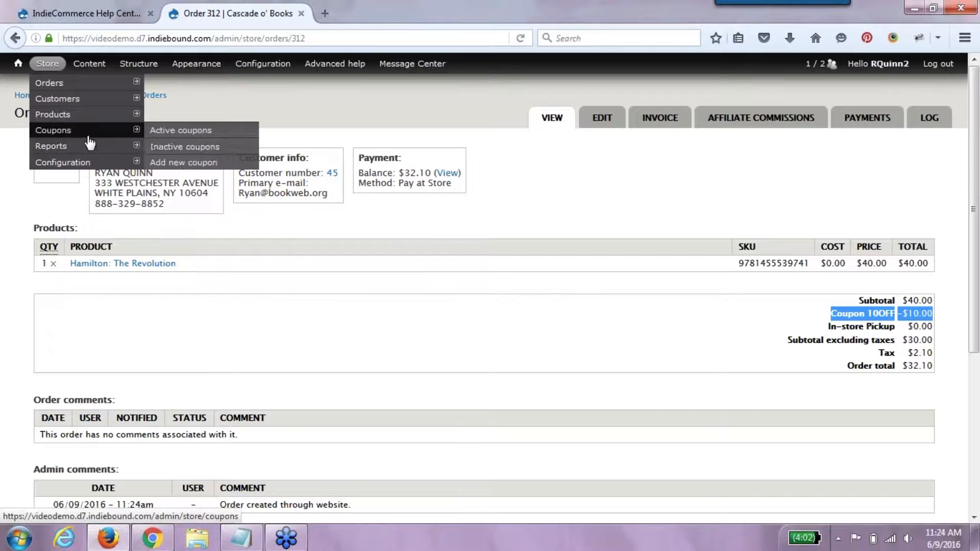
left_click(185, 162)
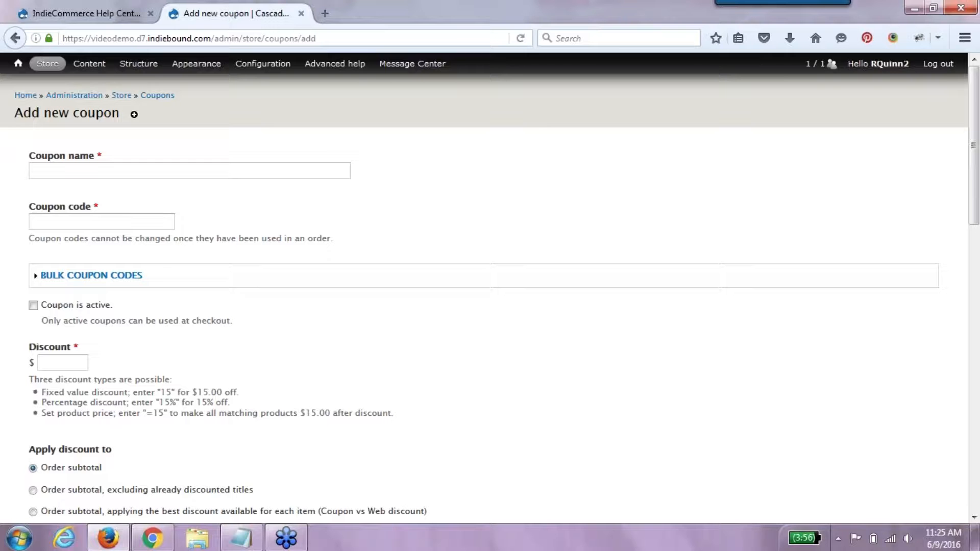
left_click(189, 171)
type("Harry Potte")
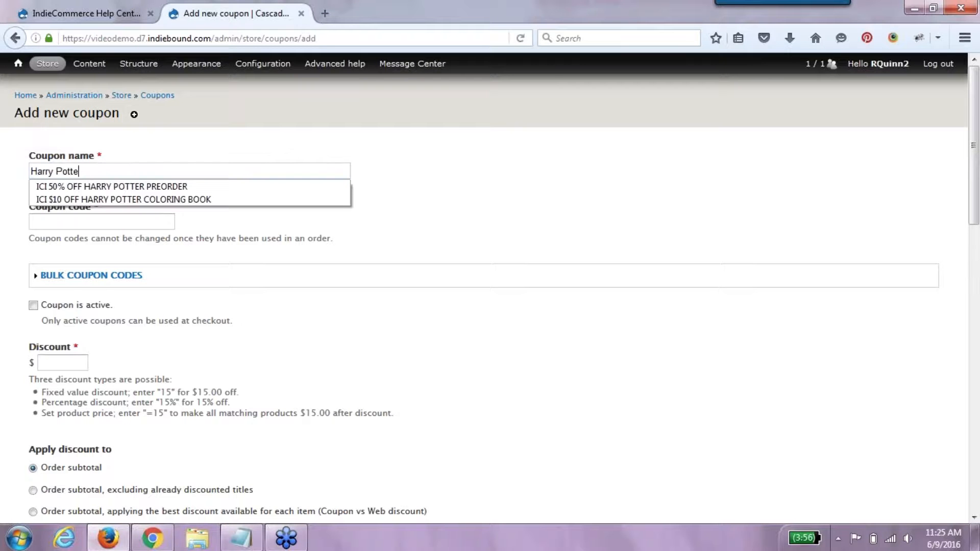
type("r Col")
key("Down")
key("Return")
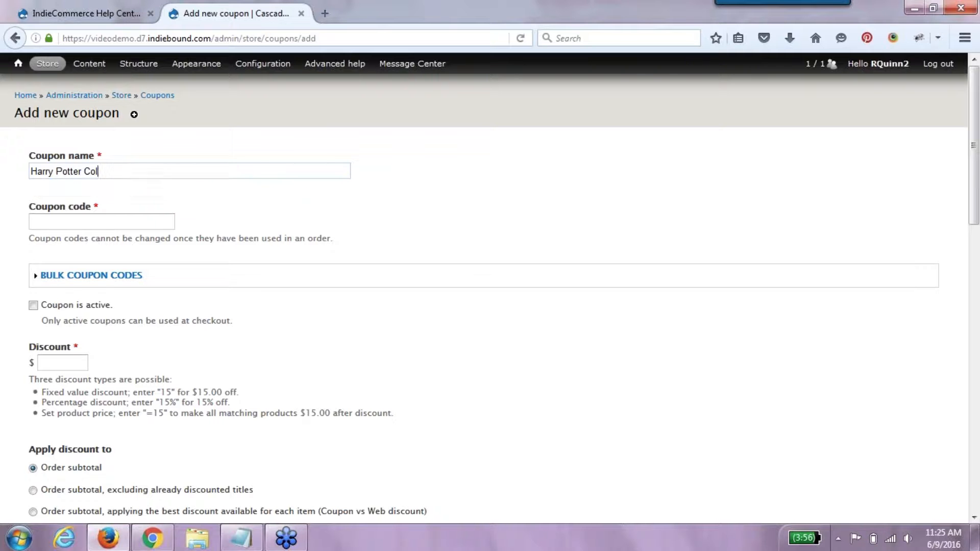
double_click(45, 172)
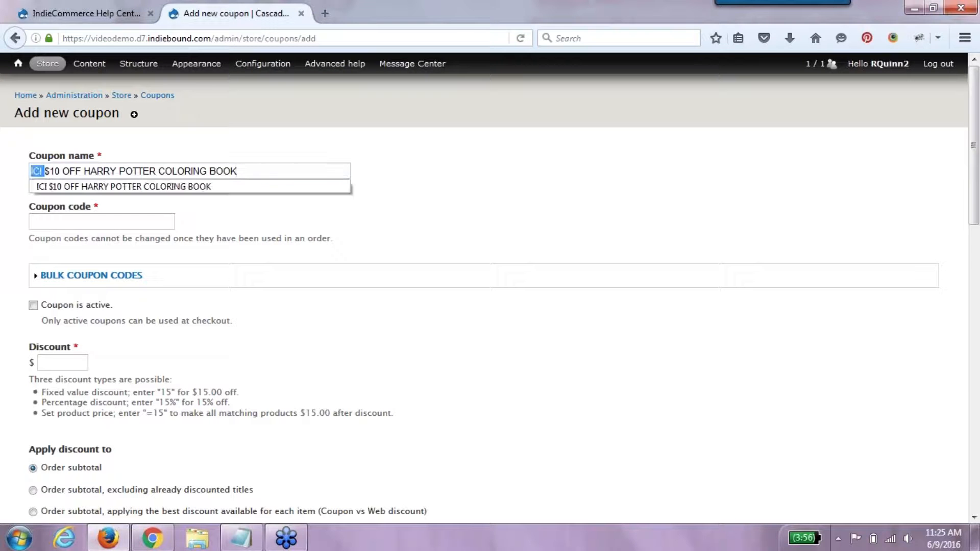
key("BackSpace")
- Give the coupon code 10HPC, mark it active, and set a discount of 10
left_click(41, 219)
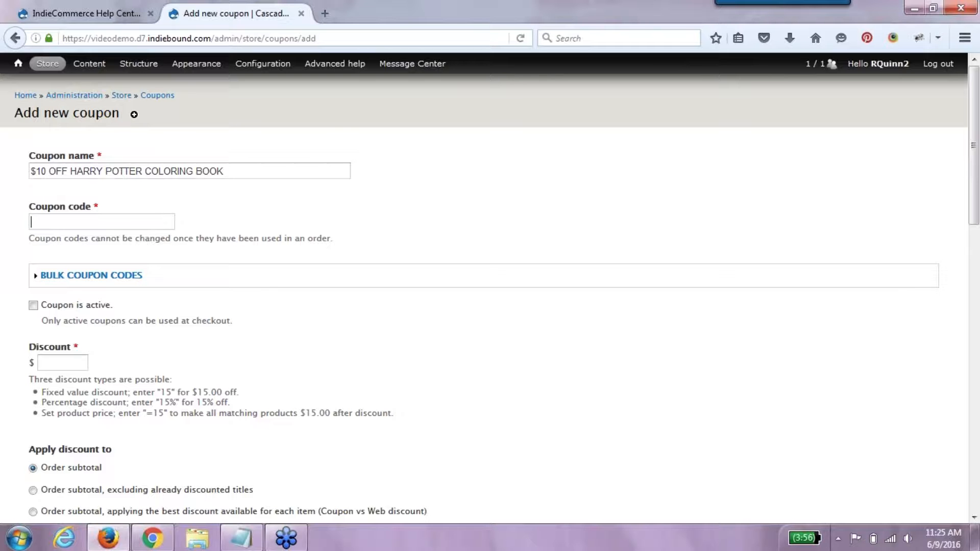
type("10HOC")
key("BackSpace")
key("BackSpace")
type("PC")
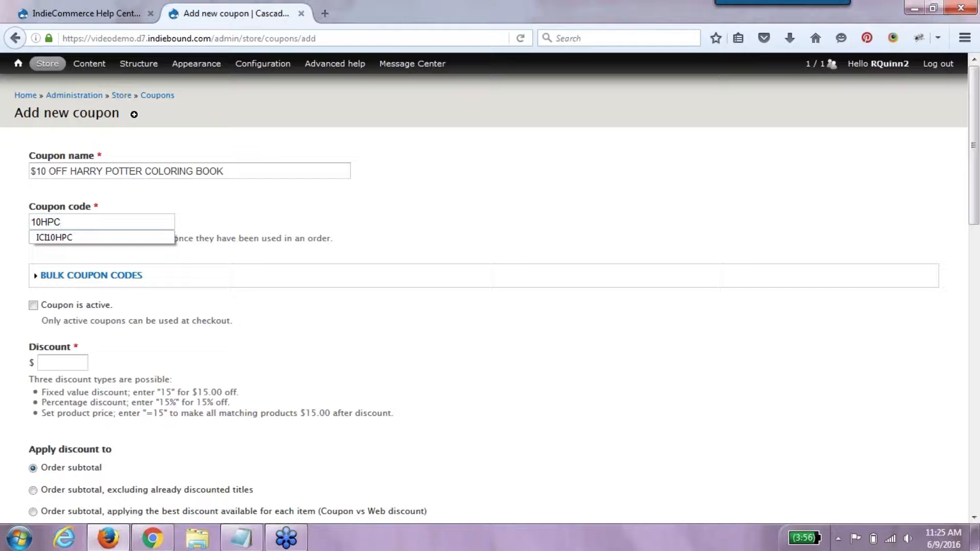
left_click(88, 306)
left_click(67, 363)
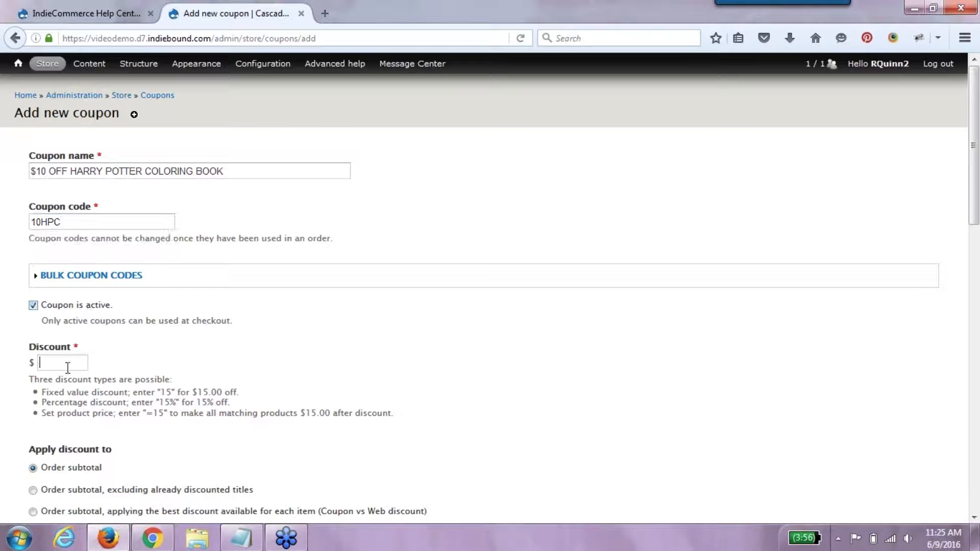
type("10")
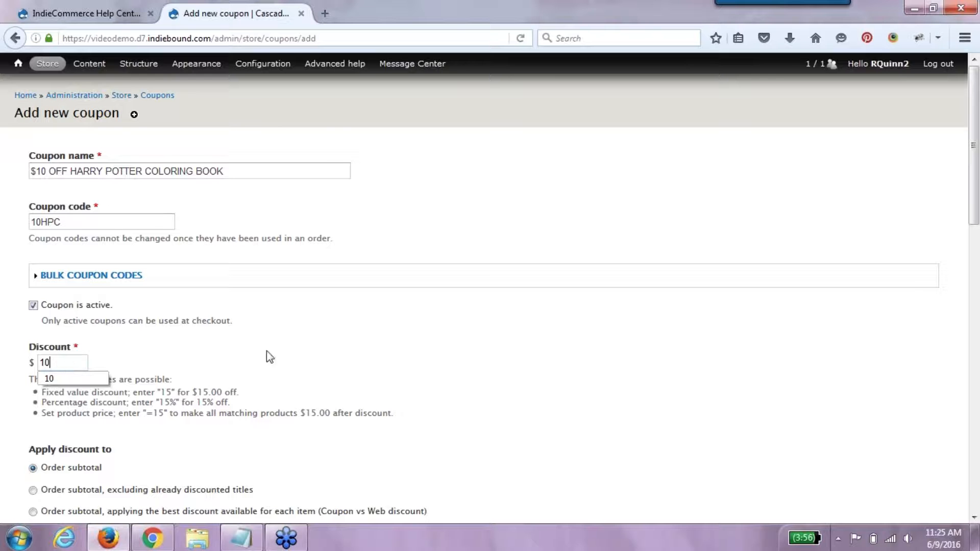
key("ctrl+a")
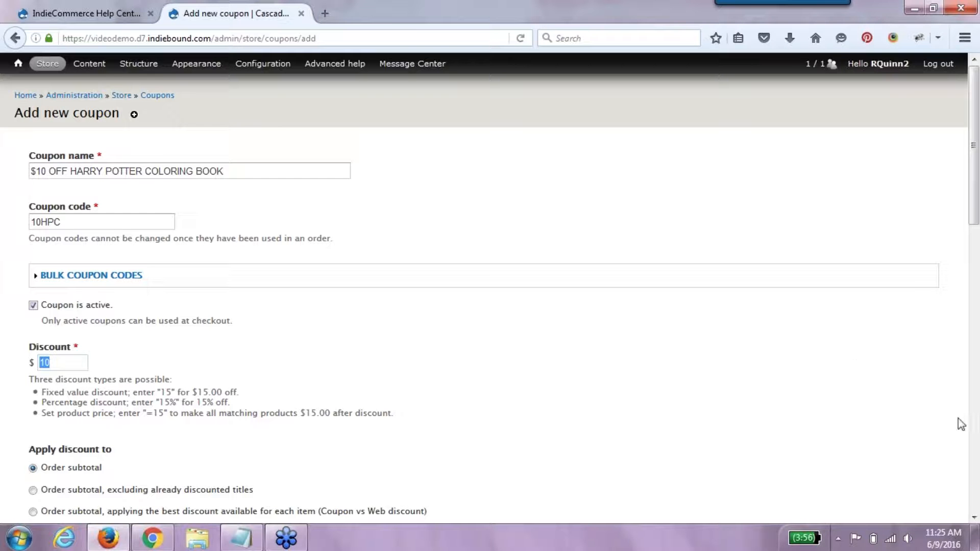
- Restrict the coupon to Jun 9–Jun 10, 2016 and allow 10 redemptions per code
left_click(973, 517)
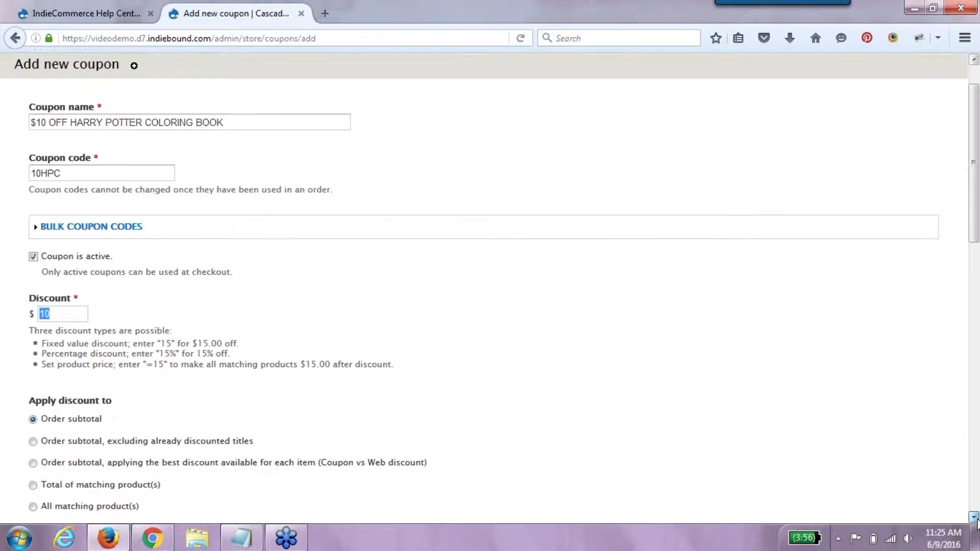
left_click_drag(973, 517, 974, 517)
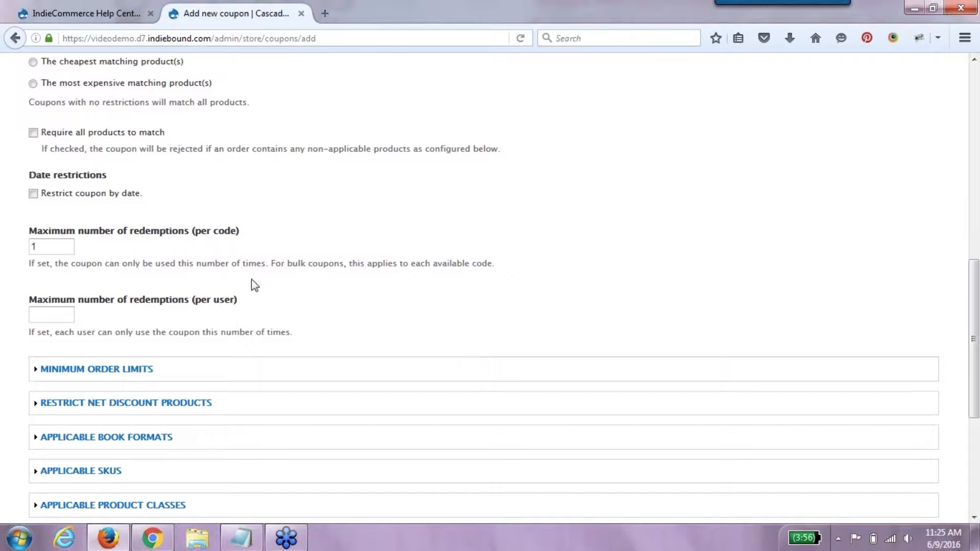
left_click(91, 195)
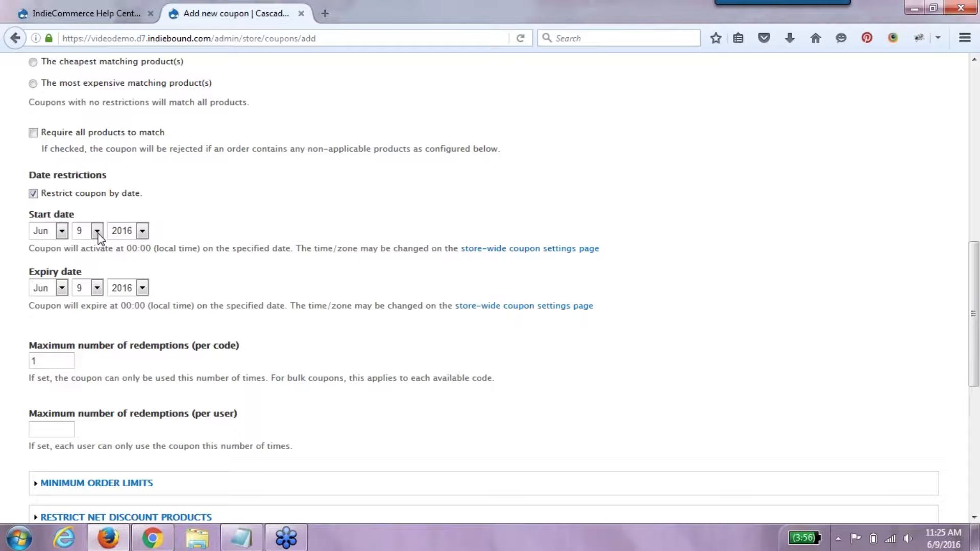
left_click_drag(29, 248, 151, 264)
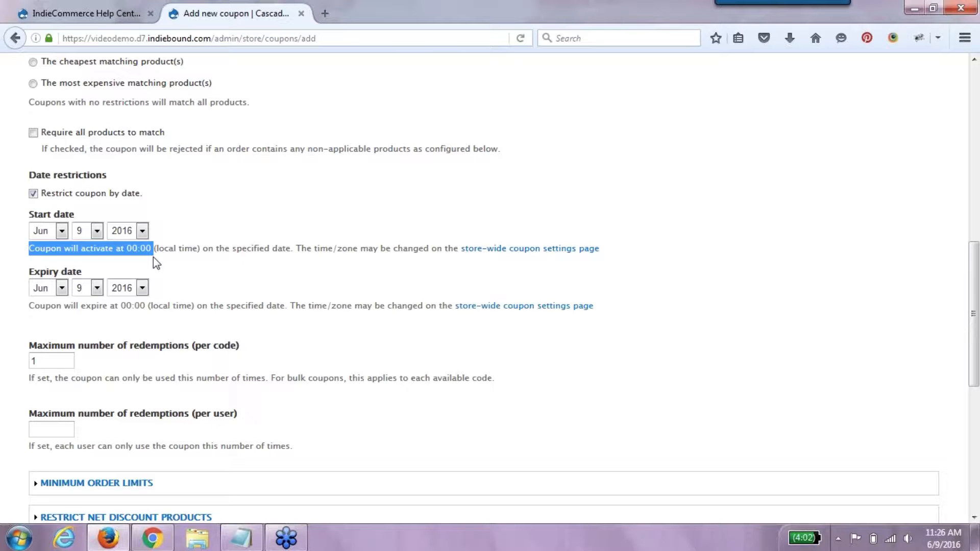
left_click_drag(153, 256, 296, 254)
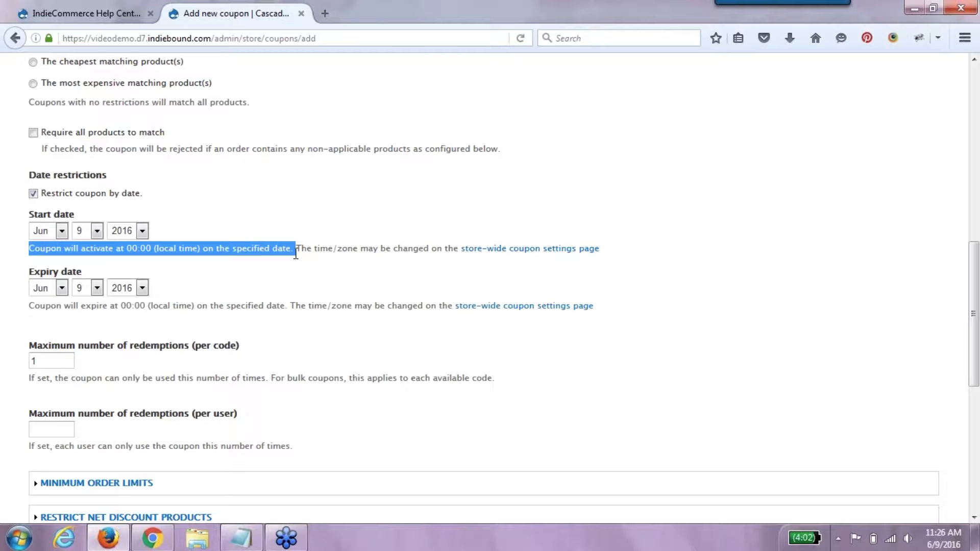
left_click(82, 288)
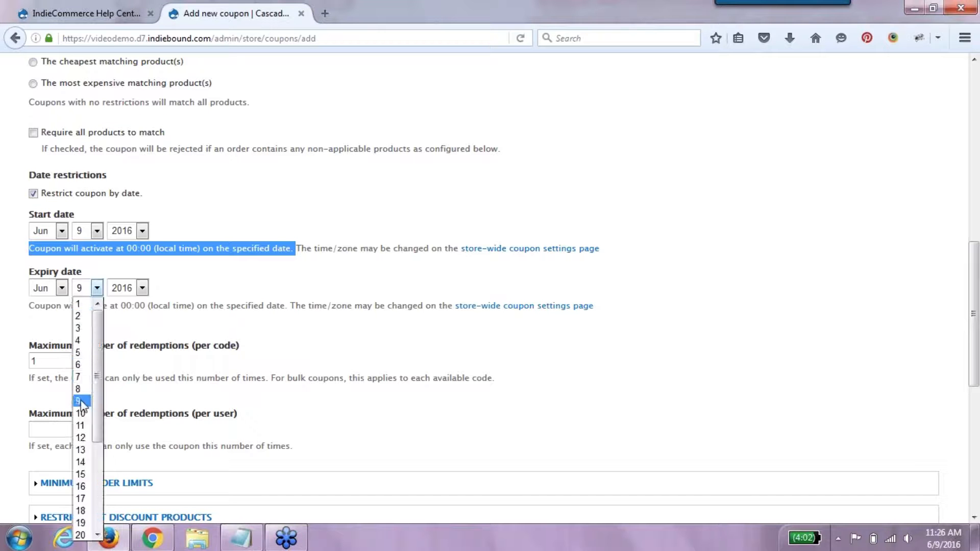
left_click(80, 413)
left_click(219, 336)
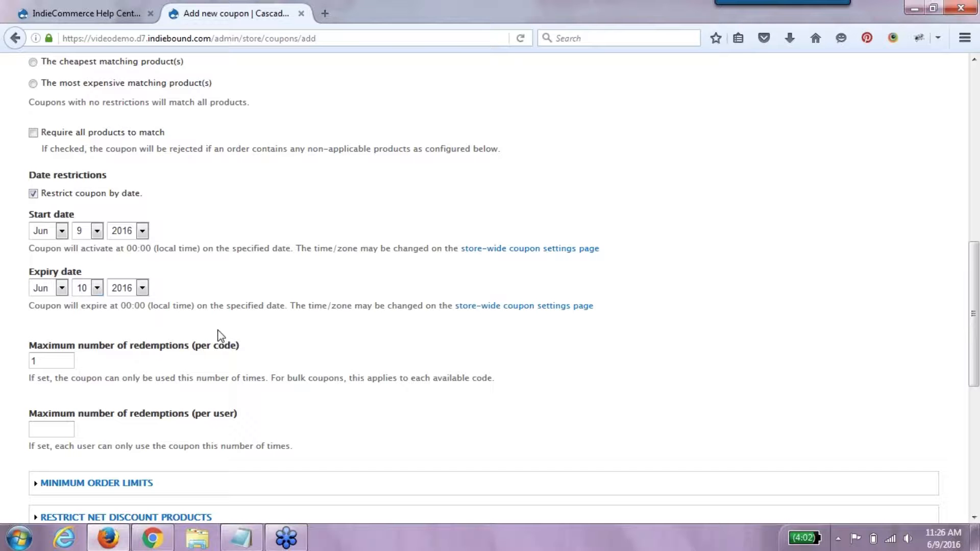
left_click(46, 359)
type("0")
- Limit the coupon to 1 redemption per user and expand the Applicable SKUs section
scroll(975, 377, "down", 3)
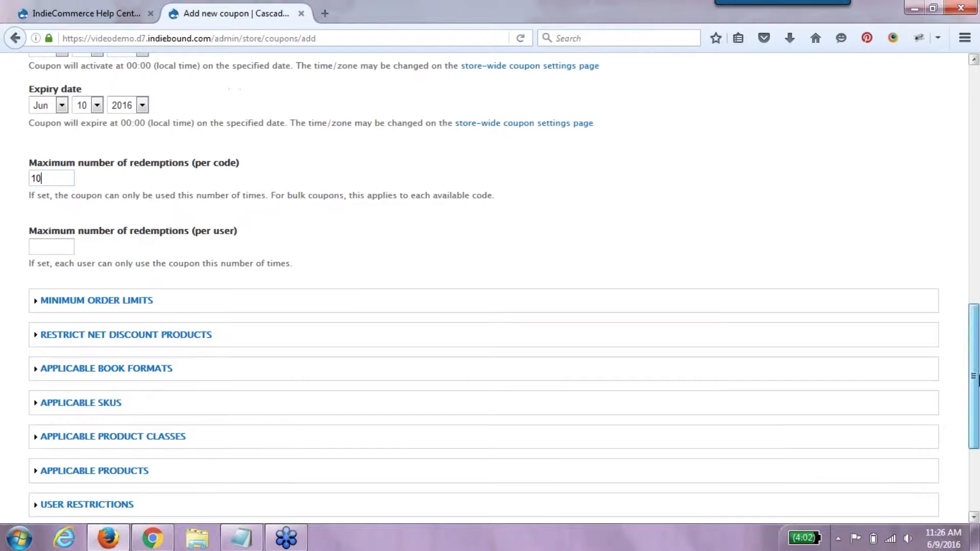
left_click(72, 247)
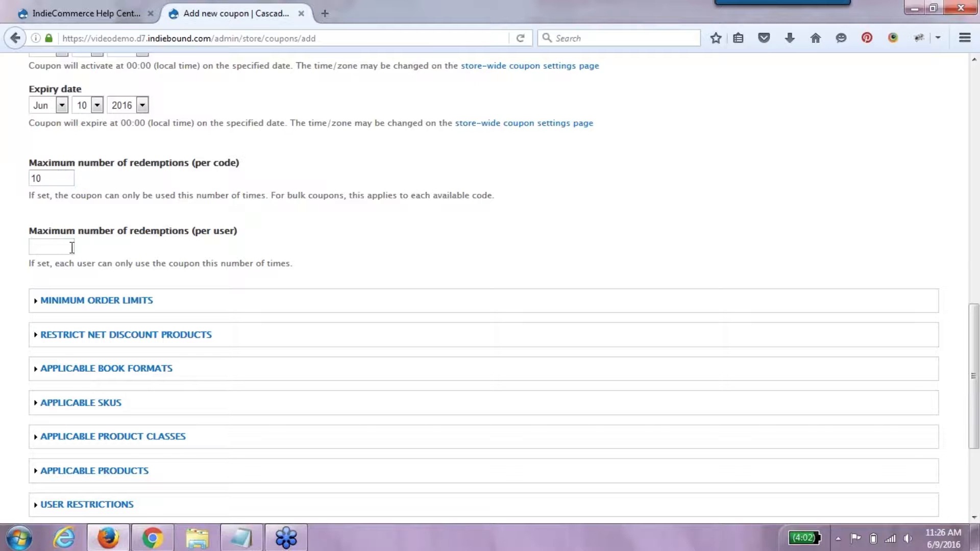
type("1")
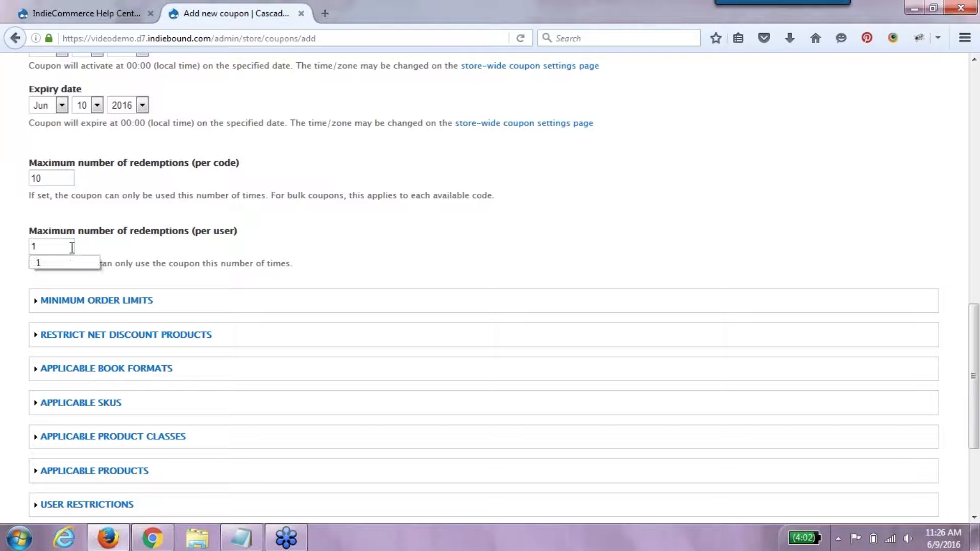
left_click(340, 246)
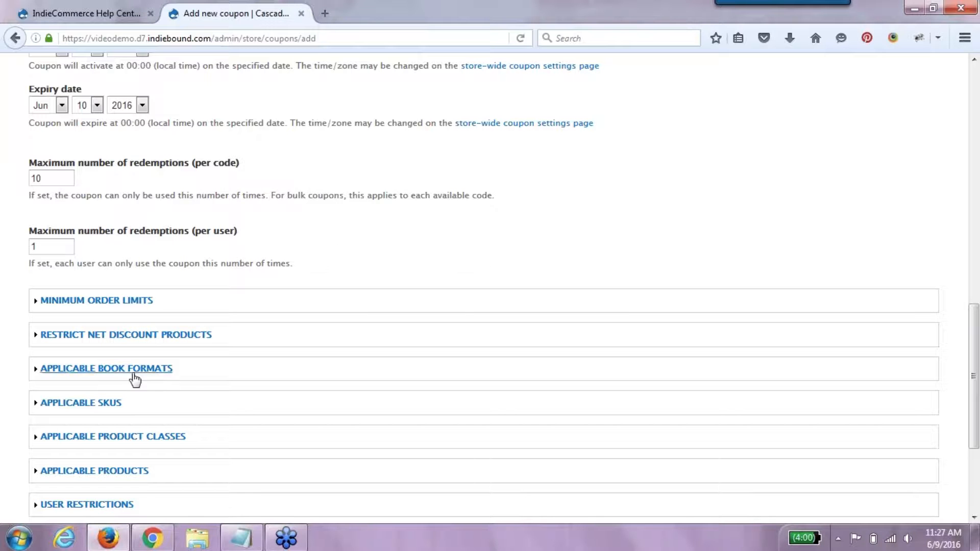
left_click(116, 406)
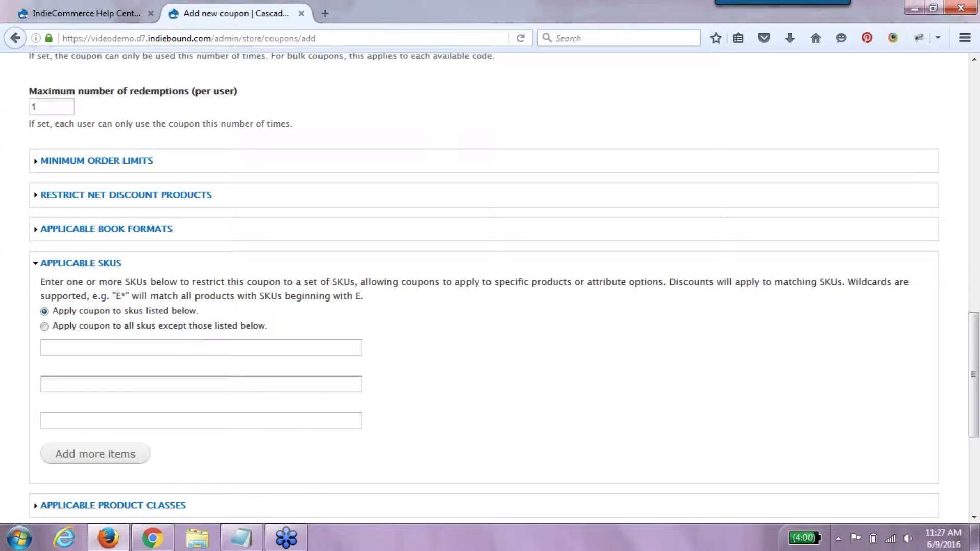
left_click(242, 537)
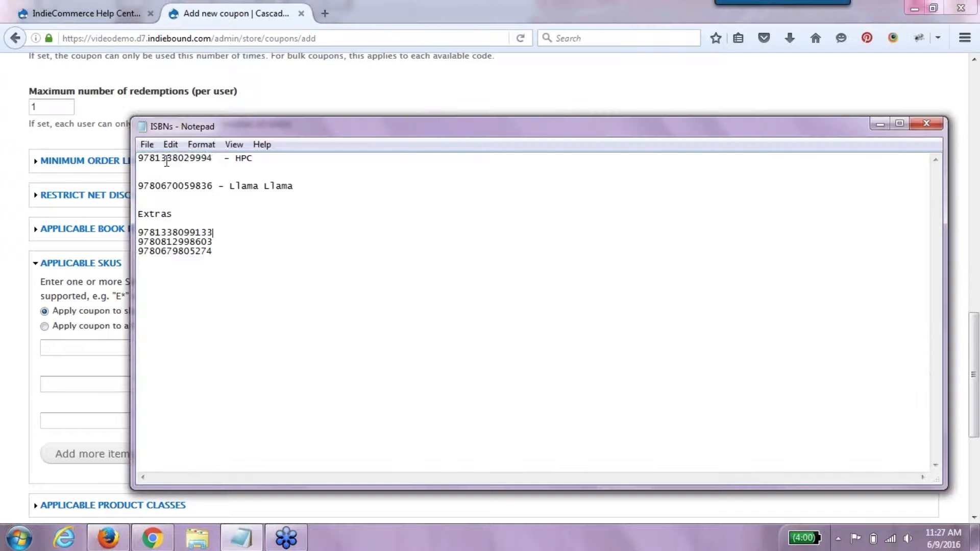
double_click(167, 161)
key("ctrl+c")
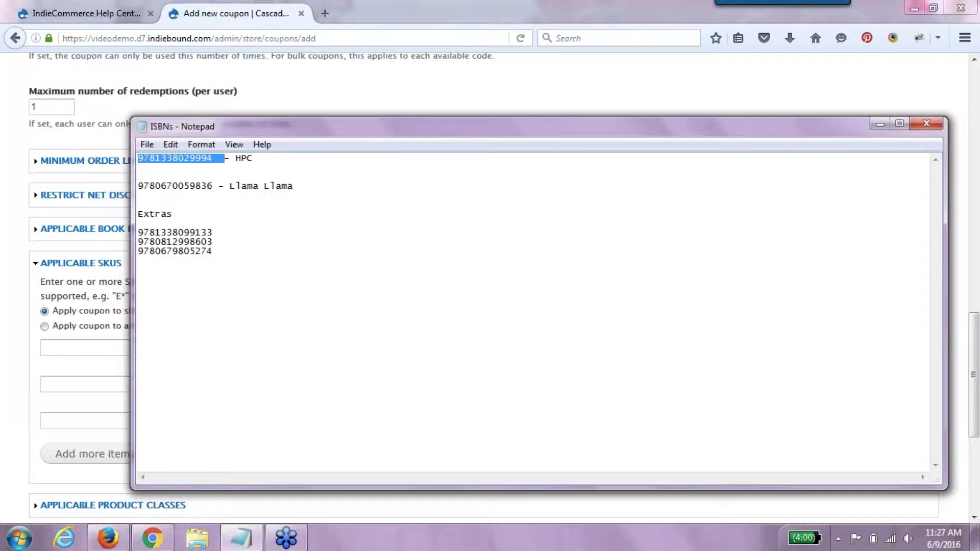
left_click(879, 124)
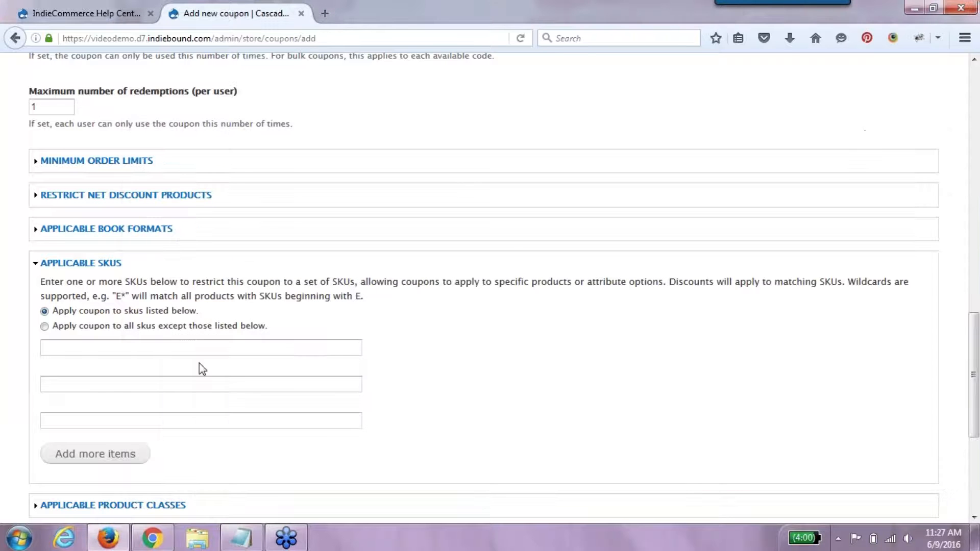
left_click(195, 346)
key("ctrl+v")
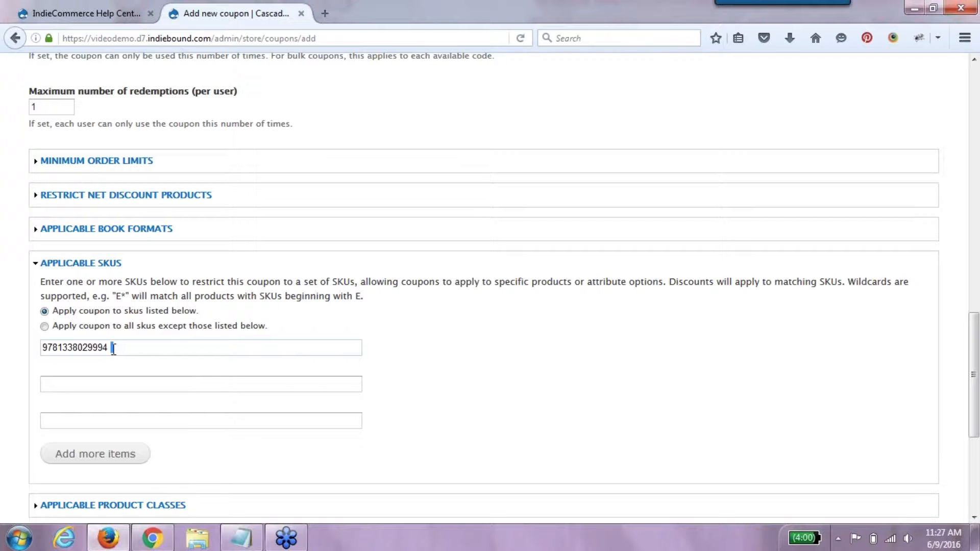
left_click_drag(115, 351, 109, 352)
left_click(516, 350)
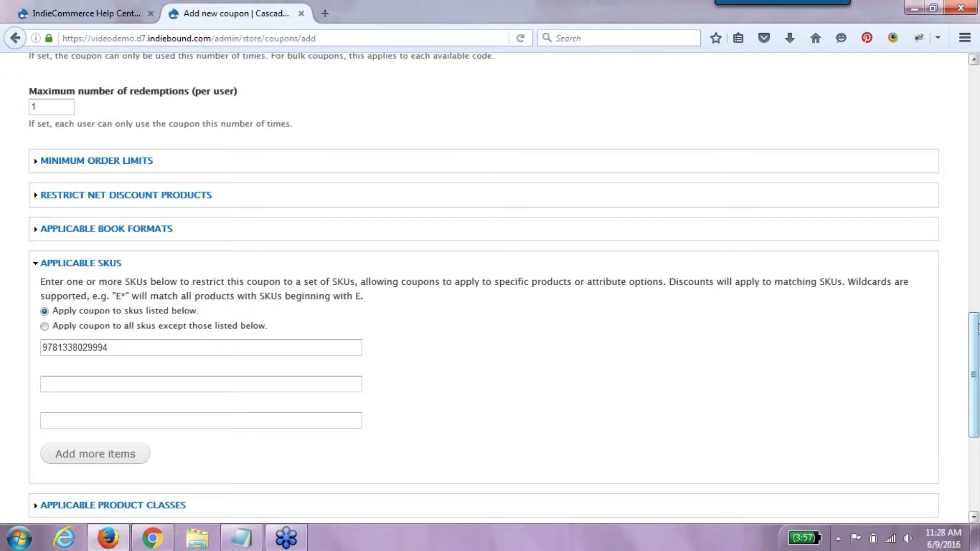
left_click_drag(977, 329, 978, 438)
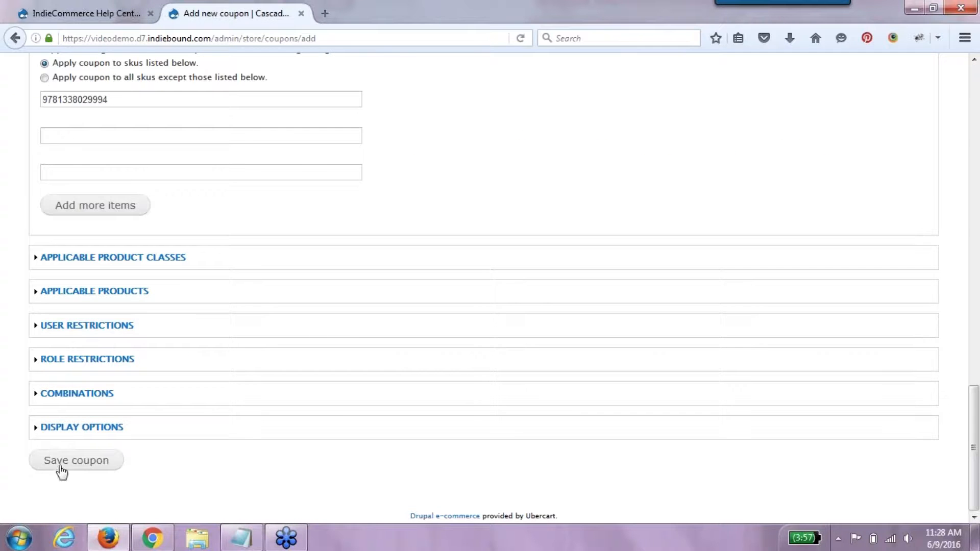
- Save the 10HPC coupon and confirm it is listed at $10.00, valid 06/09/2016–06/10/2016
left_click(61, 470)
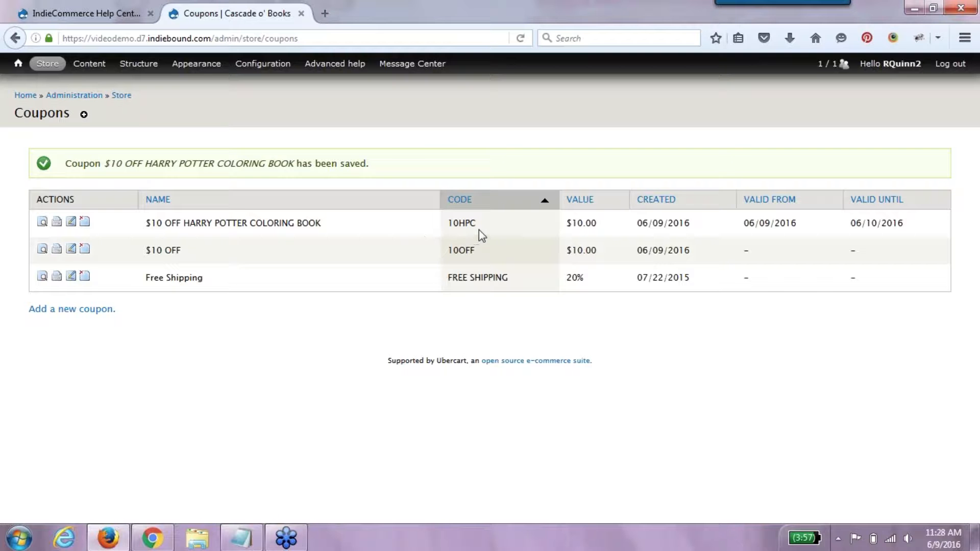
left_click_drag(477, 224, 450, 226)
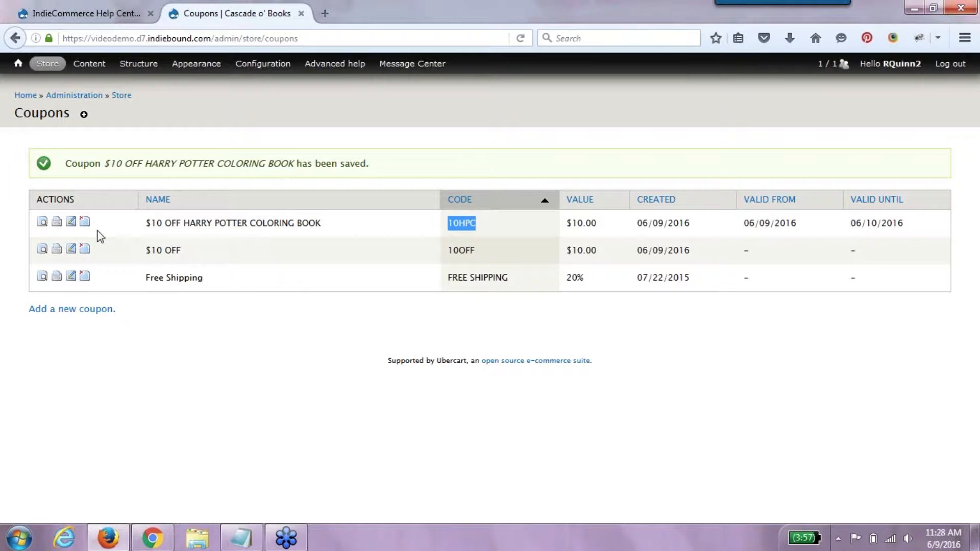
- View the details of the $10 OFF HARRY POTTER COLORING BOOK coupon (10HPC)
left_click(42, 223)
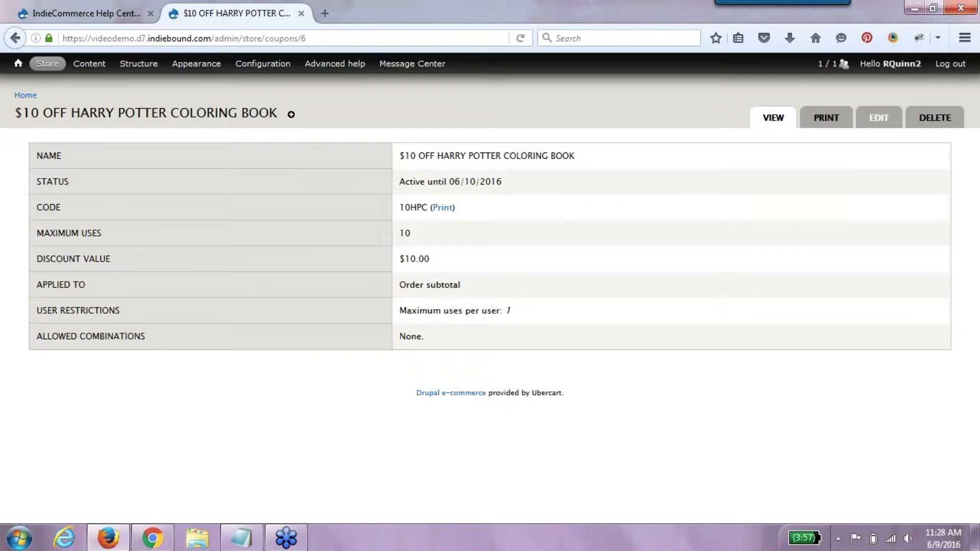
- Change coupon 10HPC's per-code redemption limit from 10 to 1, save it, and return to the storefront
left_click(879, 118)
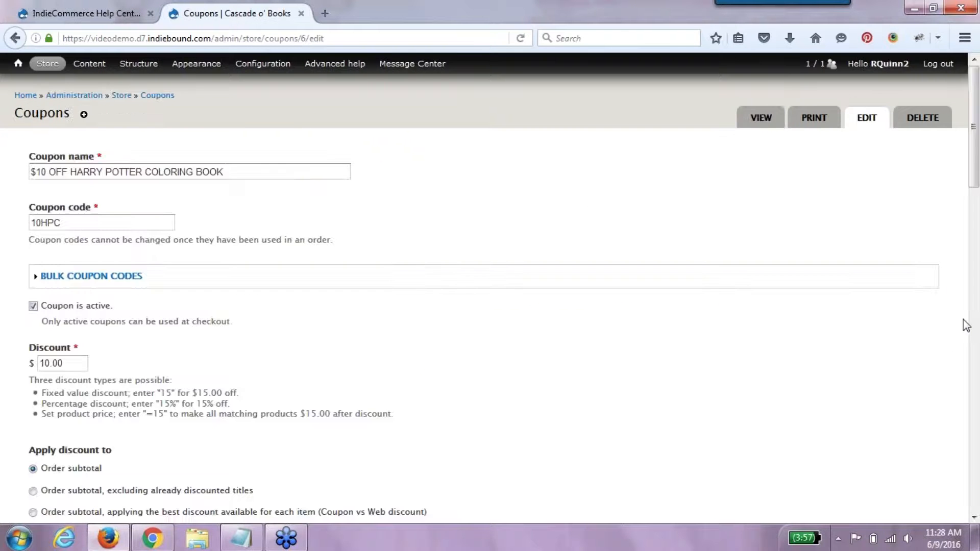
left_click(972, 337)
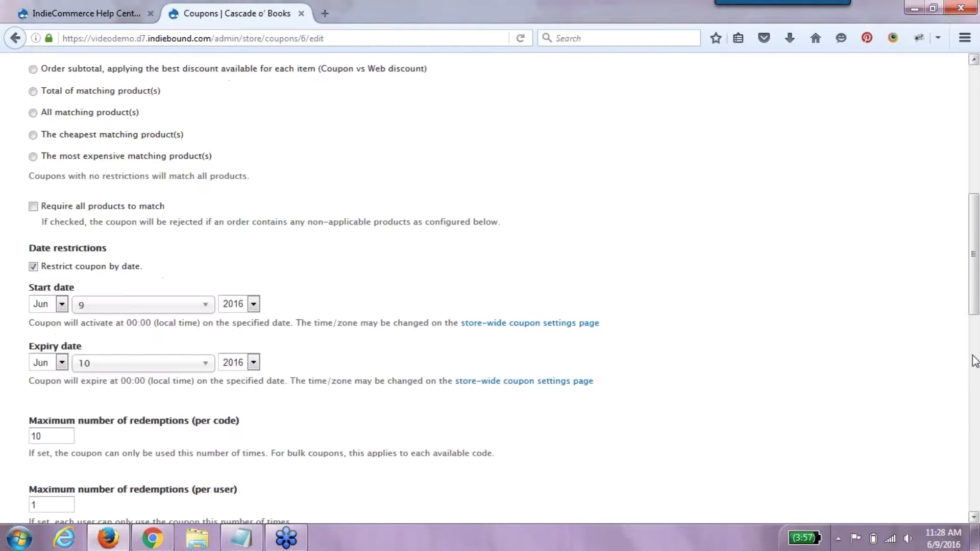
left_click(974, 361)
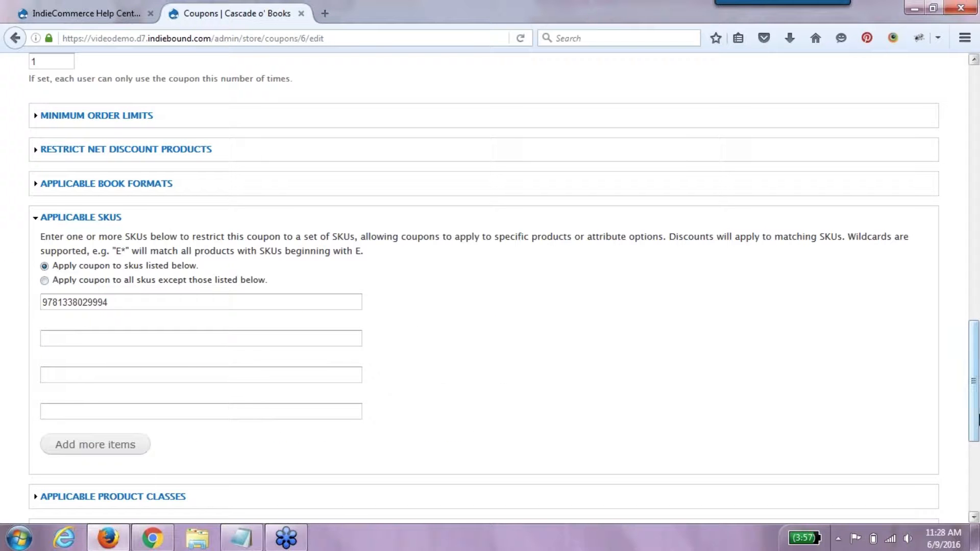
scroll(977, 419, "up", 3)
double_click(53, 134)
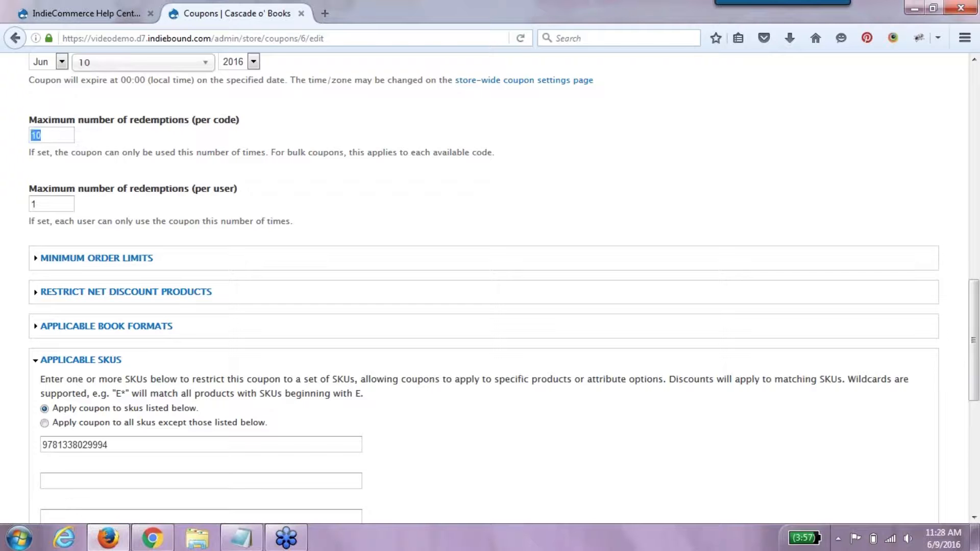
type("1")
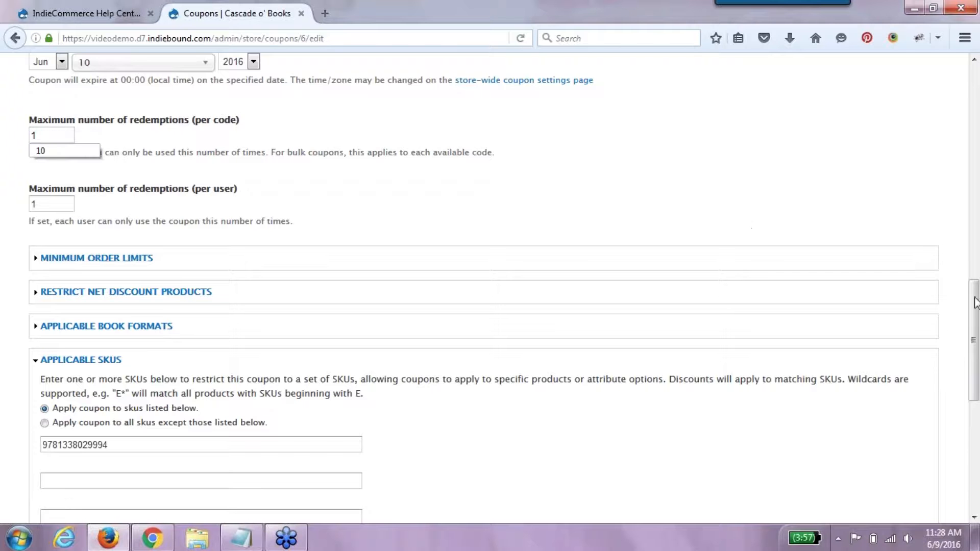
left_click_drag(974, 331, 975, 449)
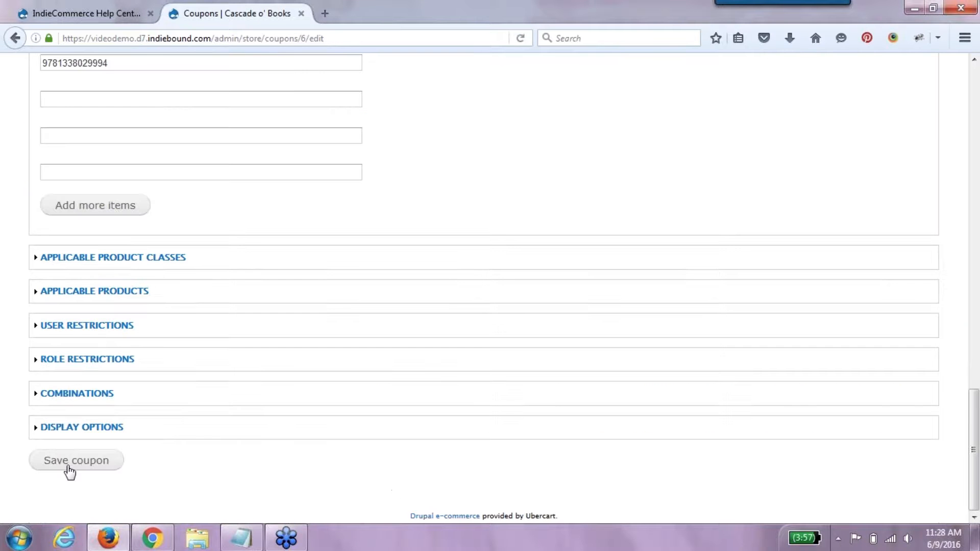
left_click(69, 464)
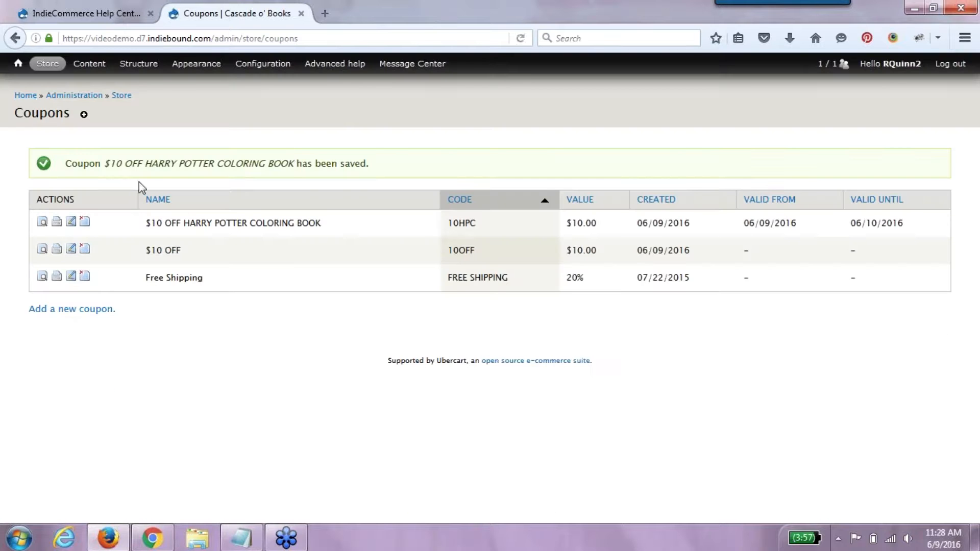
left_click(26, 95)
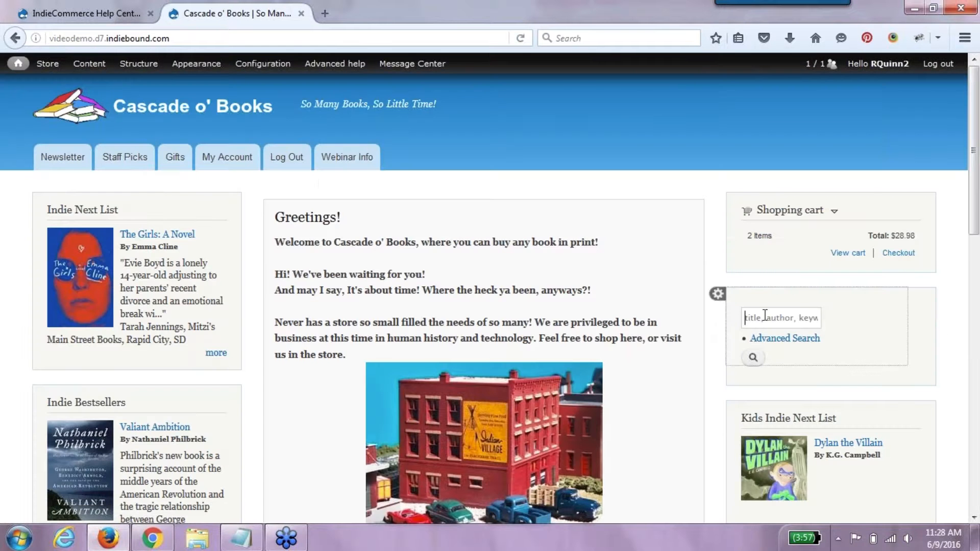
- Search the store for 'harry potter' and add the Harry Potter Coloring Book to the cart
type("I belie")
key("BackSpace")
key("BackSpace")
key("BackSpace")
key("BackSpace")
key("BackSpace")
key("BackSpace")
key("BackSpace")
type("harry")
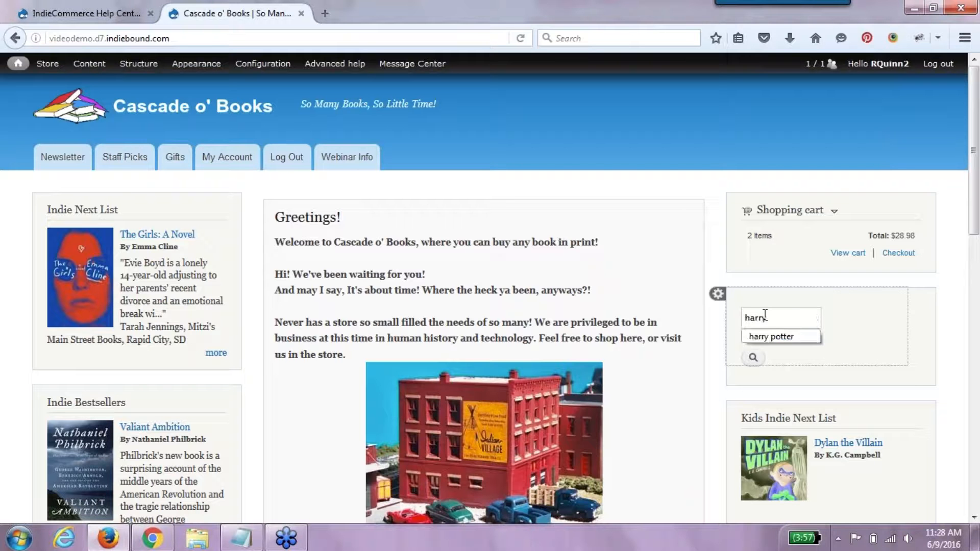
key("Return")
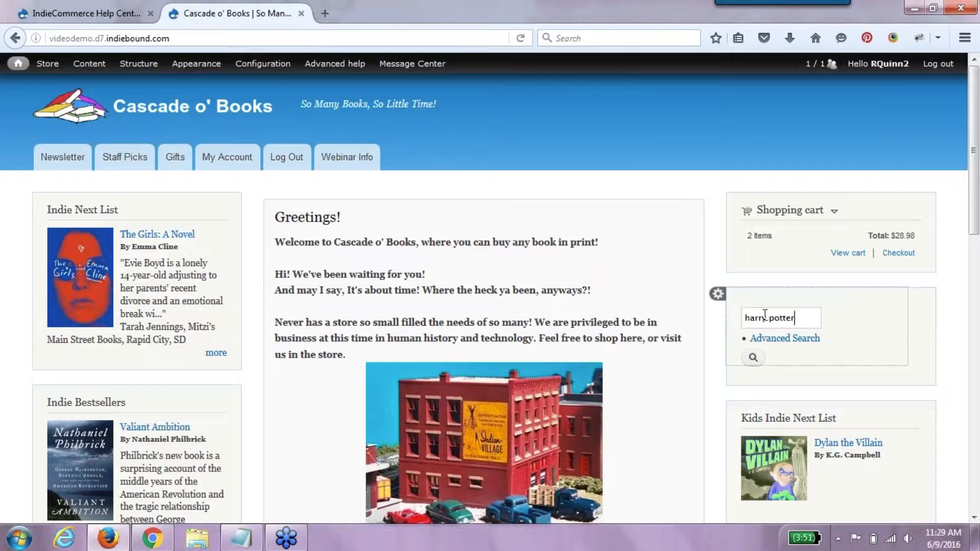
key("Return")
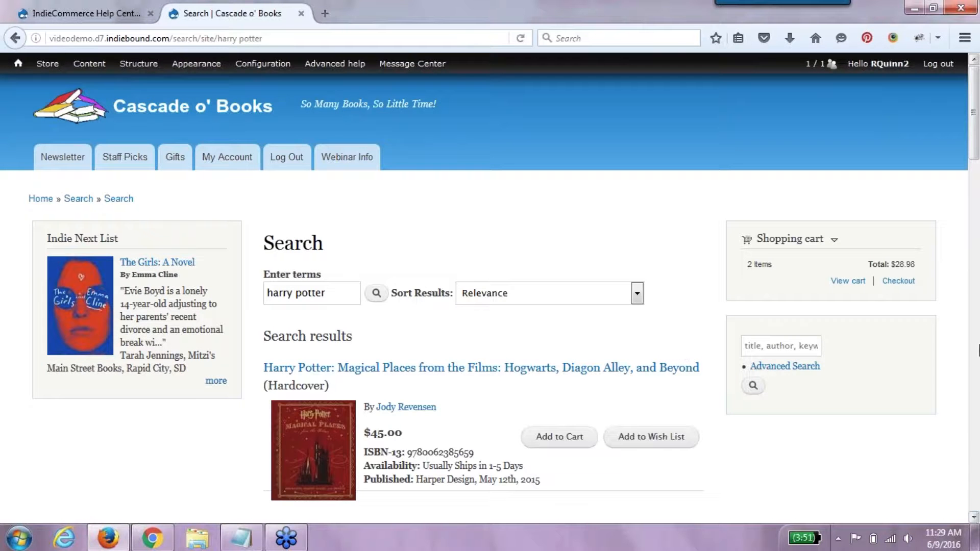
left_click(973, 516)
scroll(973, 516, "down", 2)
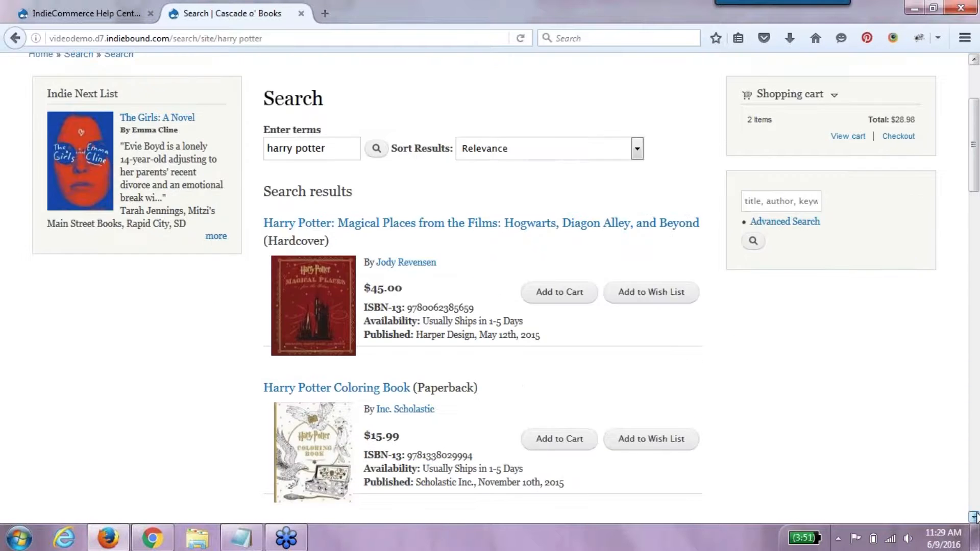
left_click(573, 426)
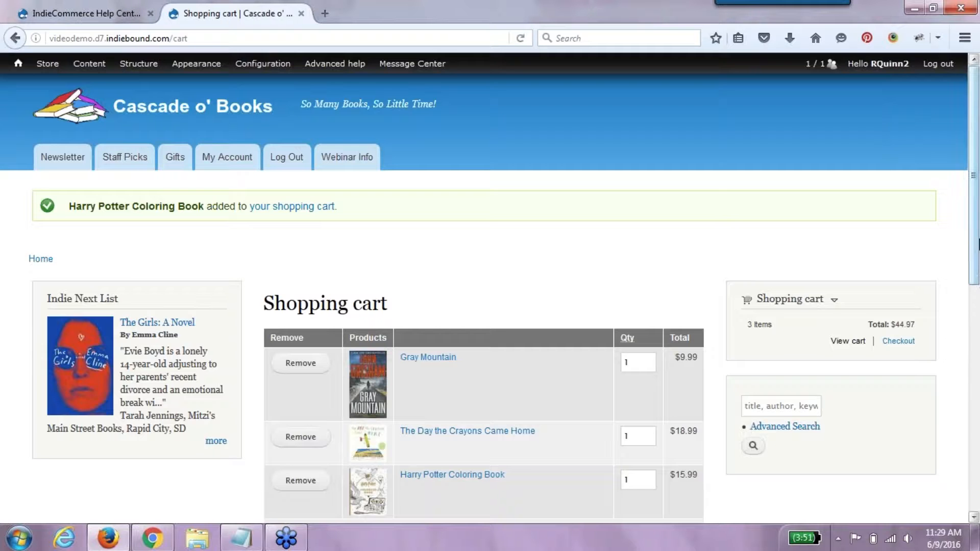
- Remove Gray Mountain and The Day the Crayons Came Home, then apply coupon 10HPC
scroll(380, 462, "down", 5)
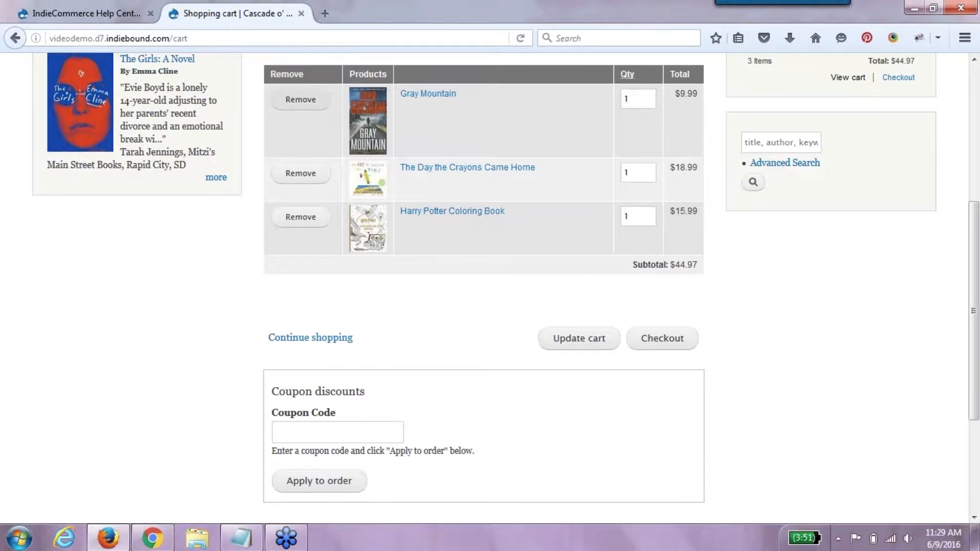
left_click(299, 100)
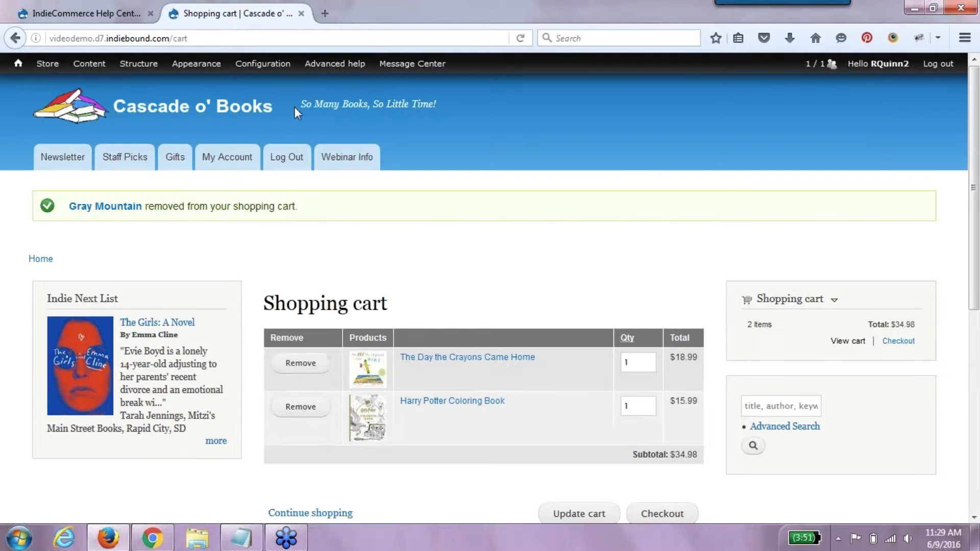
left_click(300, 362)
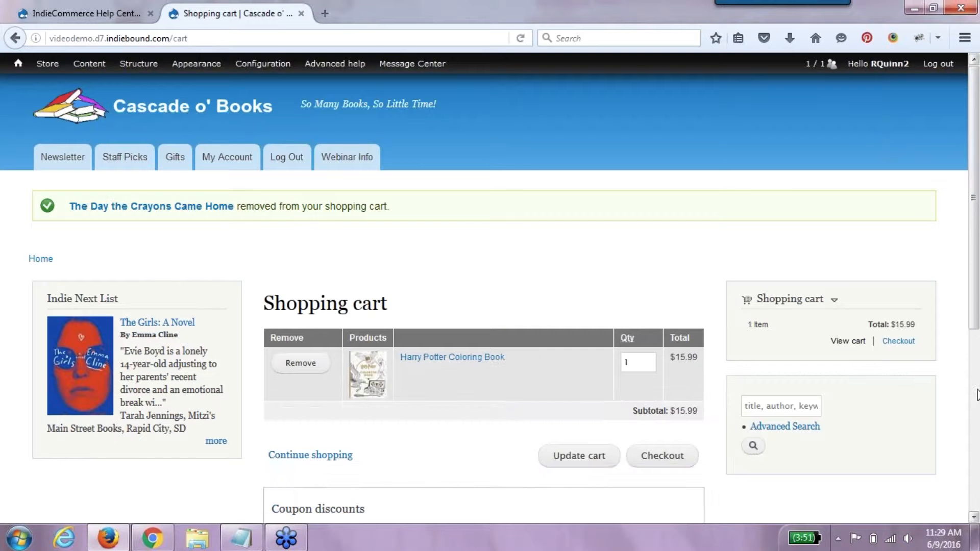
scroll(977, 398, "down", 5)
left_click(369, 257)
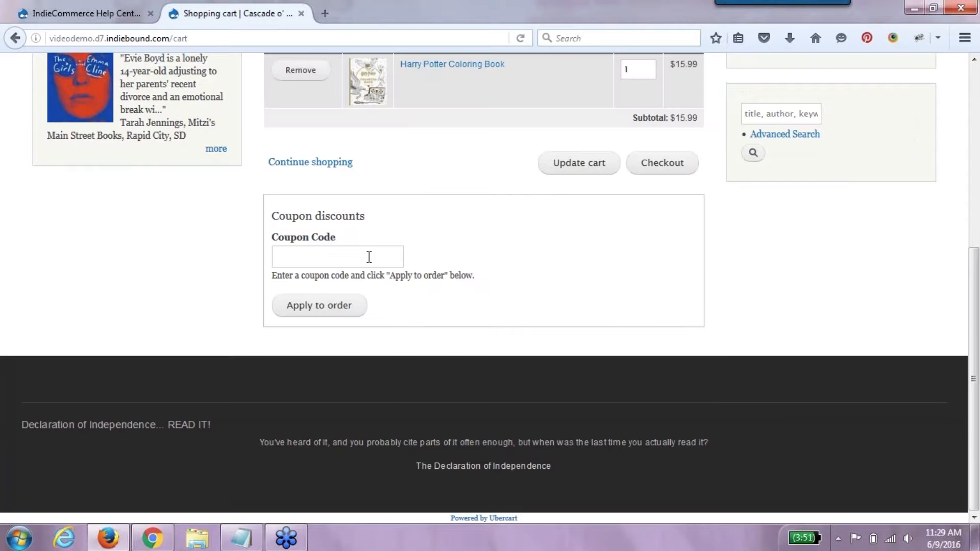
type("10HPC")
left_click(358, 308)
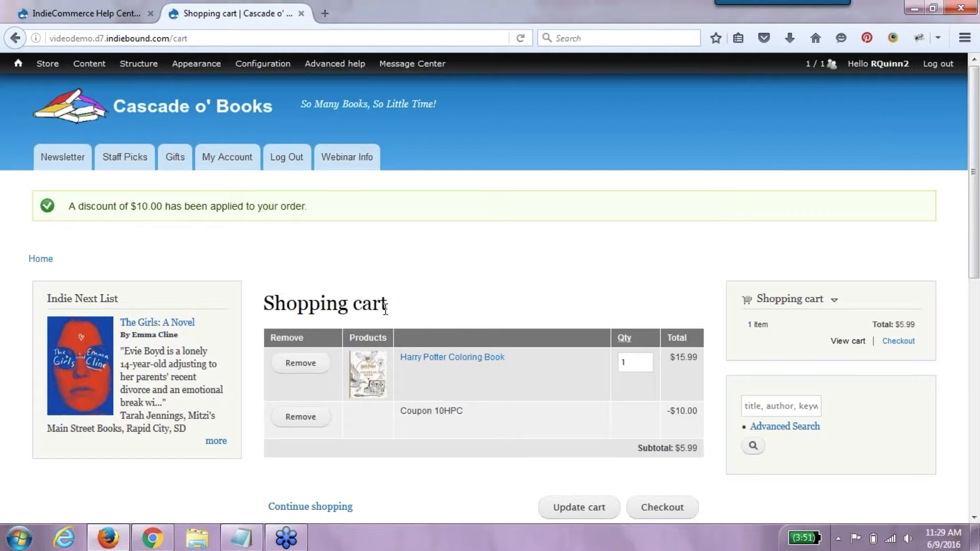
left_click(676, 508)
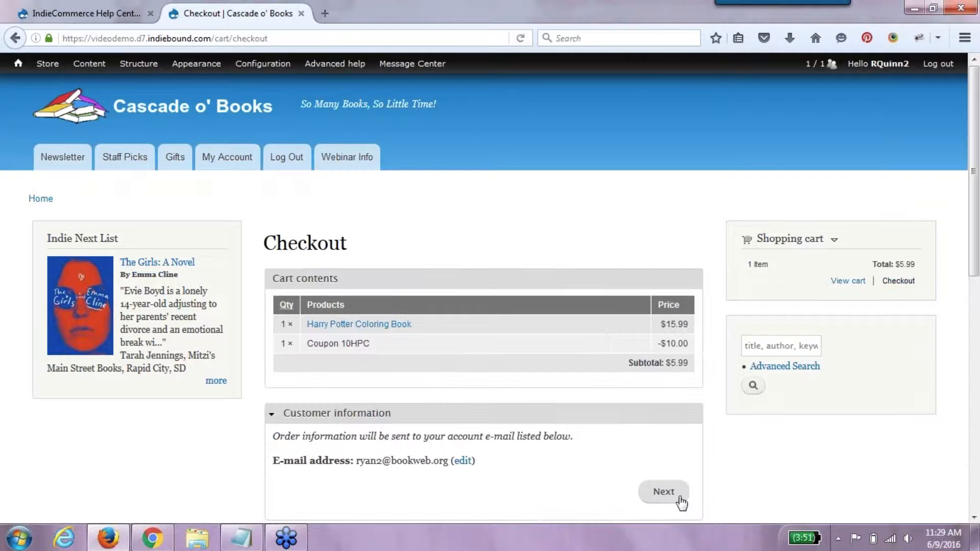
- Go through checkout choosing in-store pickup and Pay at Store as payment method
left_click(682, 503)
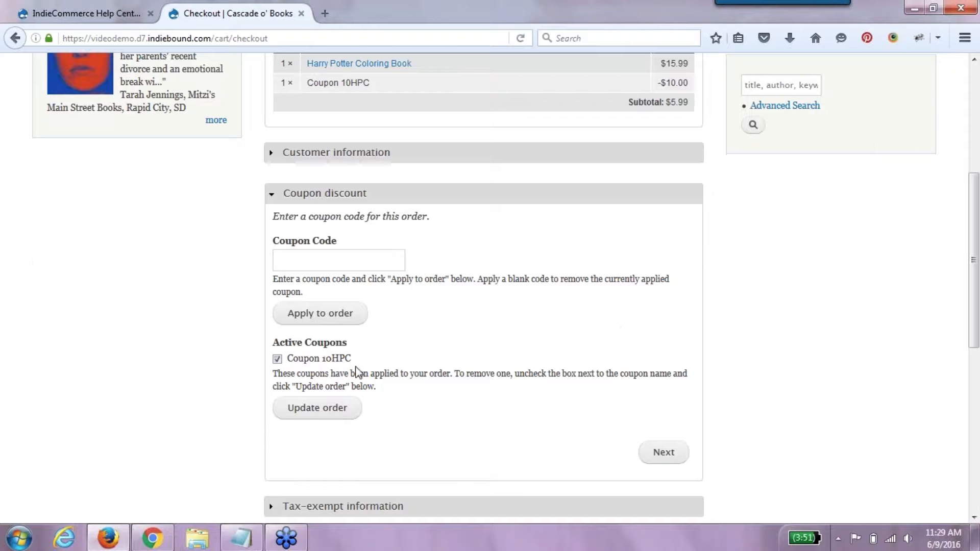
left_click(672, 460)
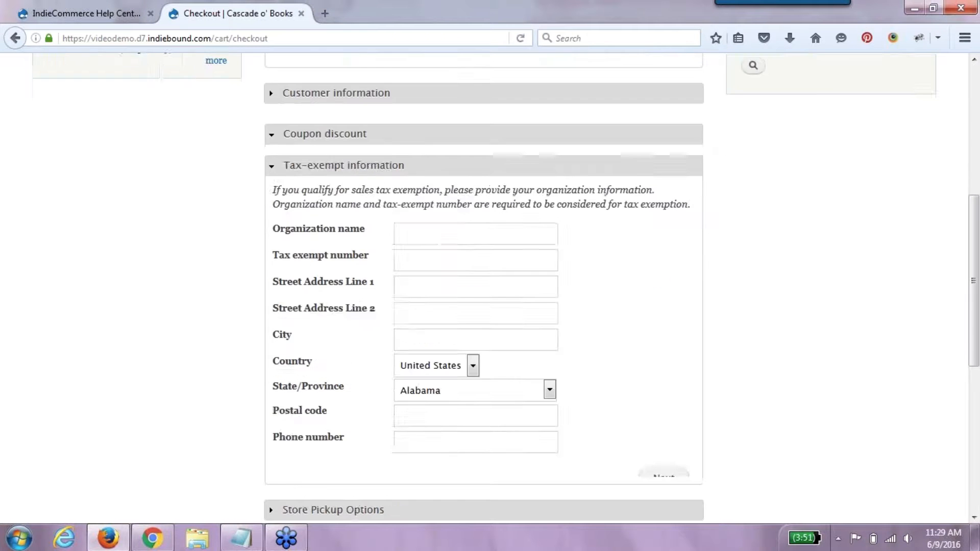
left_click(672, 461)
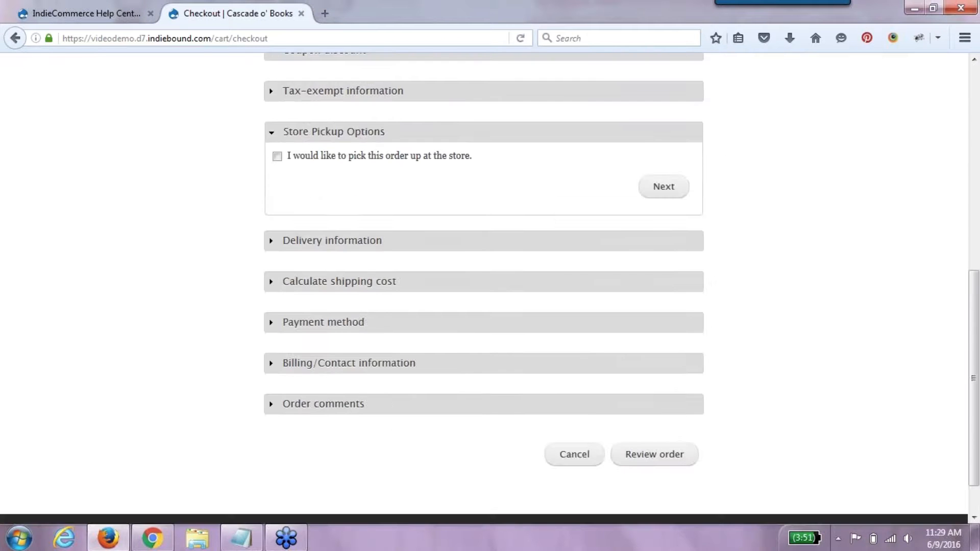
left_click(434, 157)
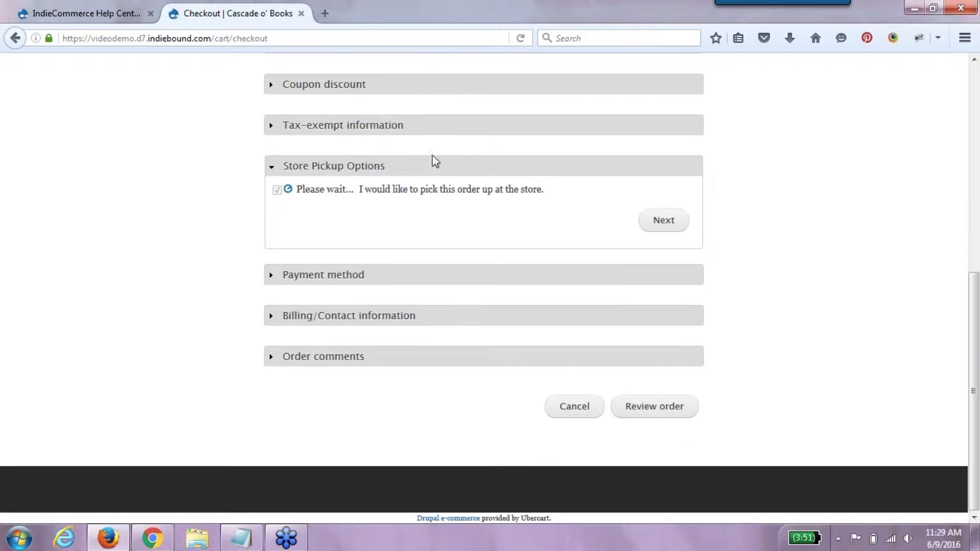
left_click(681, 230)
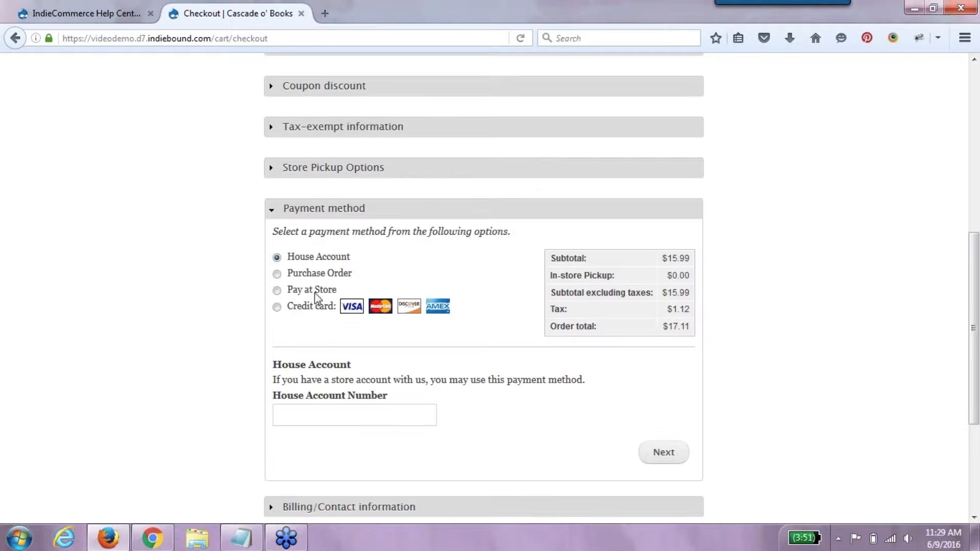
left_click(314, 293)
left_click(666, 398)
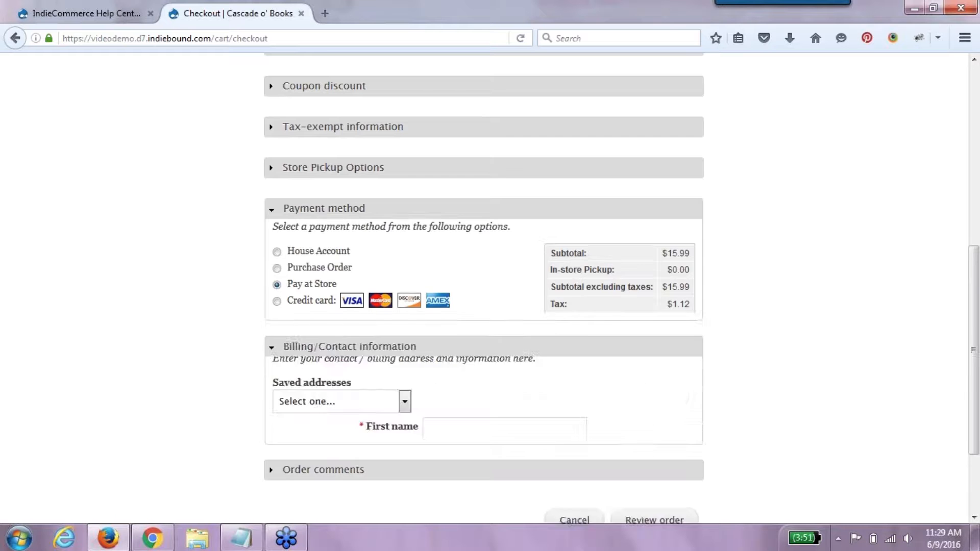
- Fill billing details from the saved address, review the order, and submit it
left_click(404, 126)
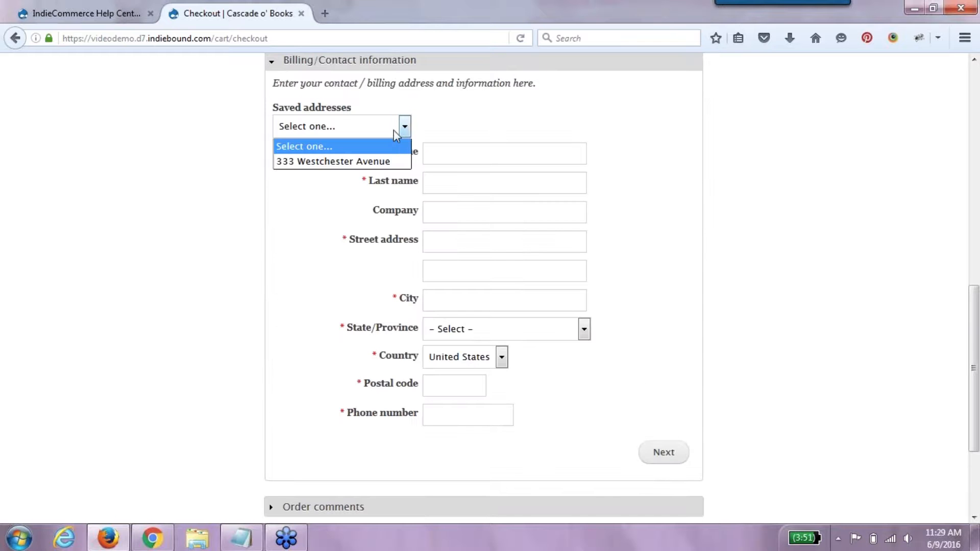
left_click(391, 161)
left_click(679, 458)
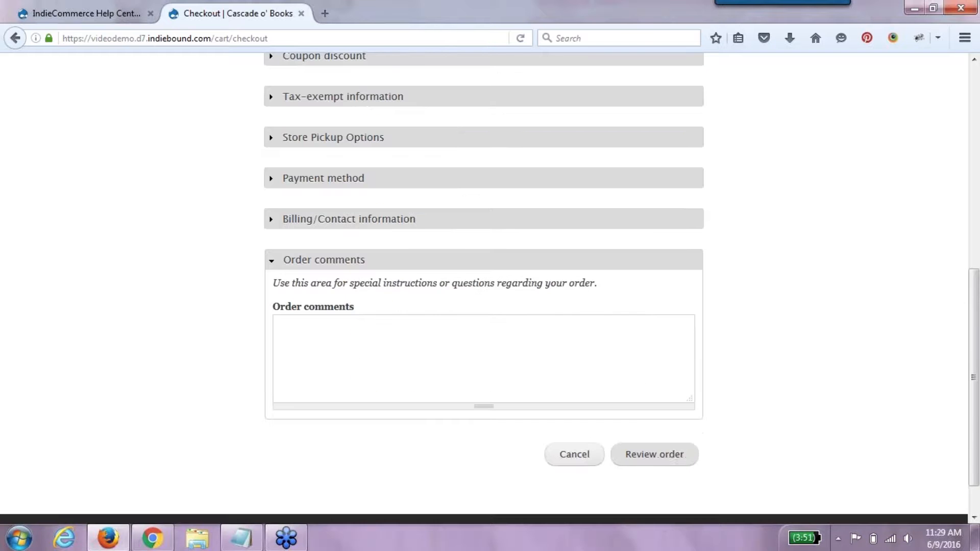
left_click(678, 455)
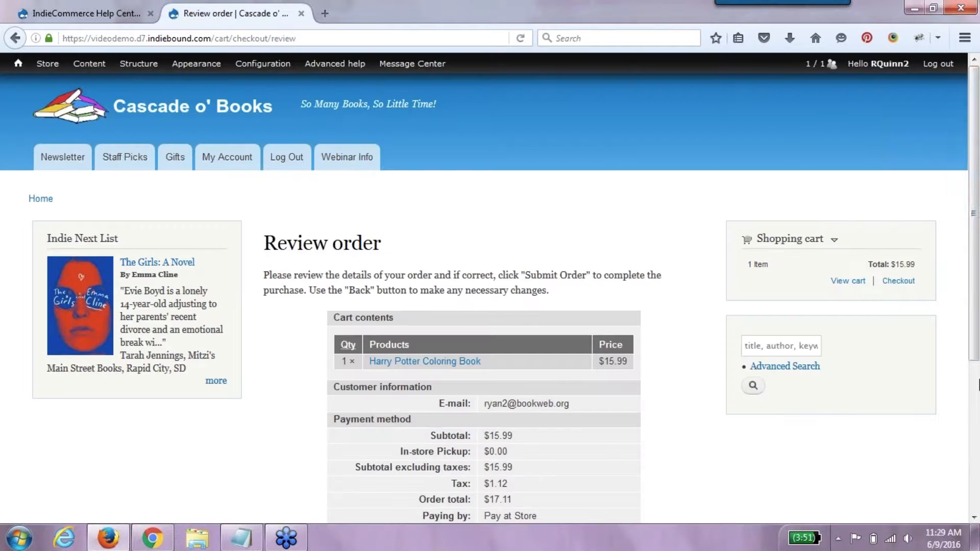
scroll(580, 470, "down", 5)
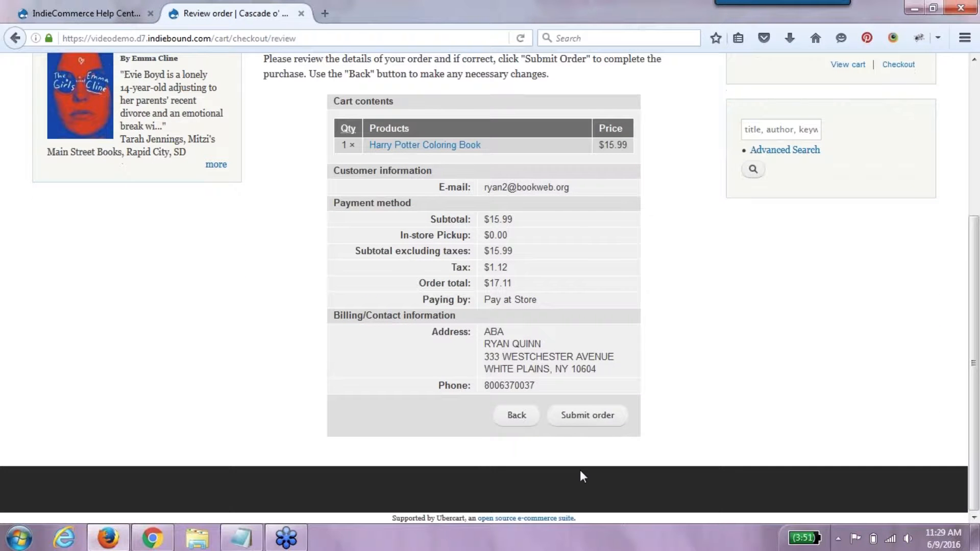
left_click(590, 418)
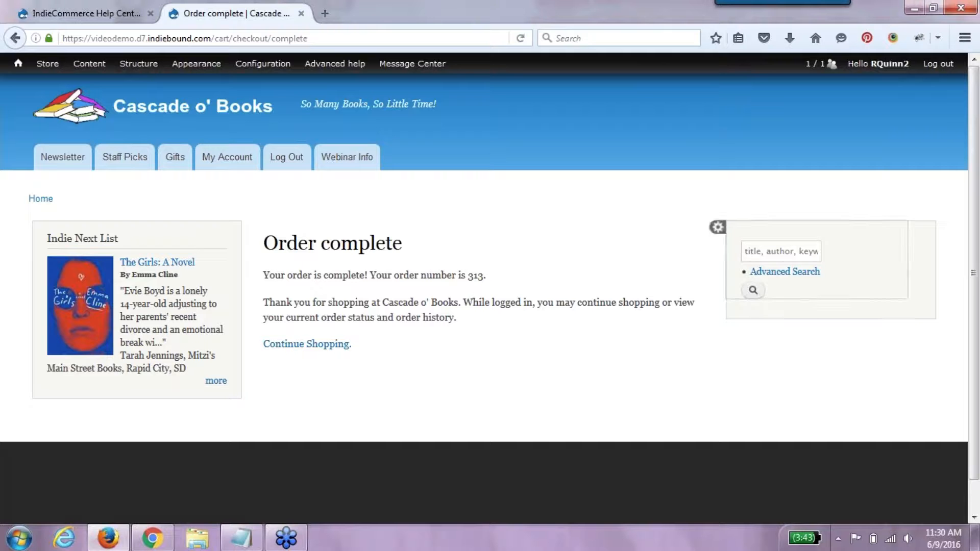
- Search 'harry potter' from the home page and add the Harry Potter Coloring Book to the cart
left_click(17, 63)
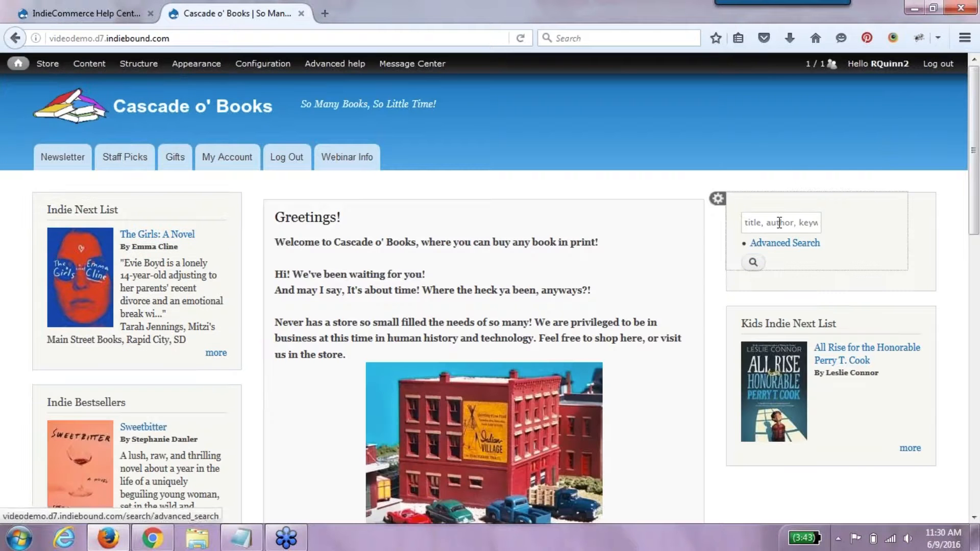
left_click(779, 222)
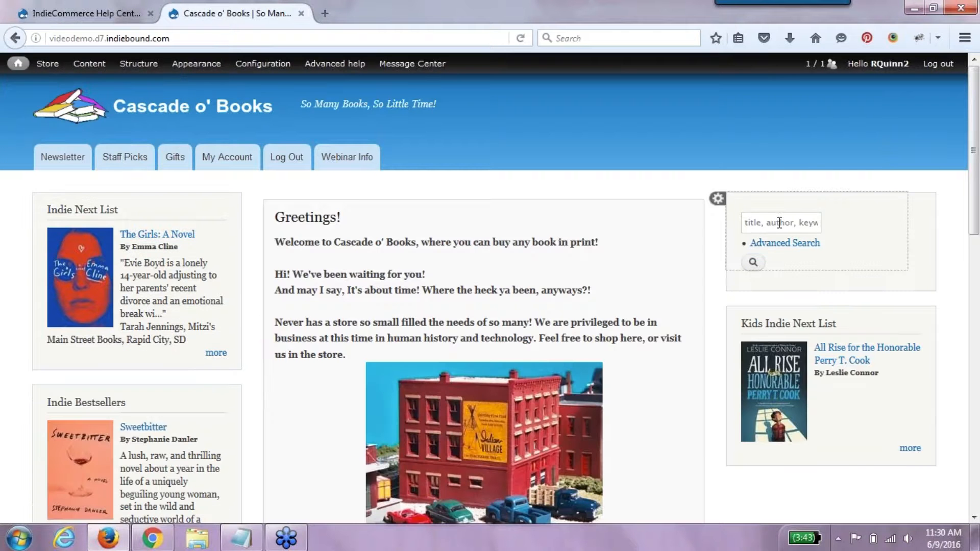
type("harry potter")
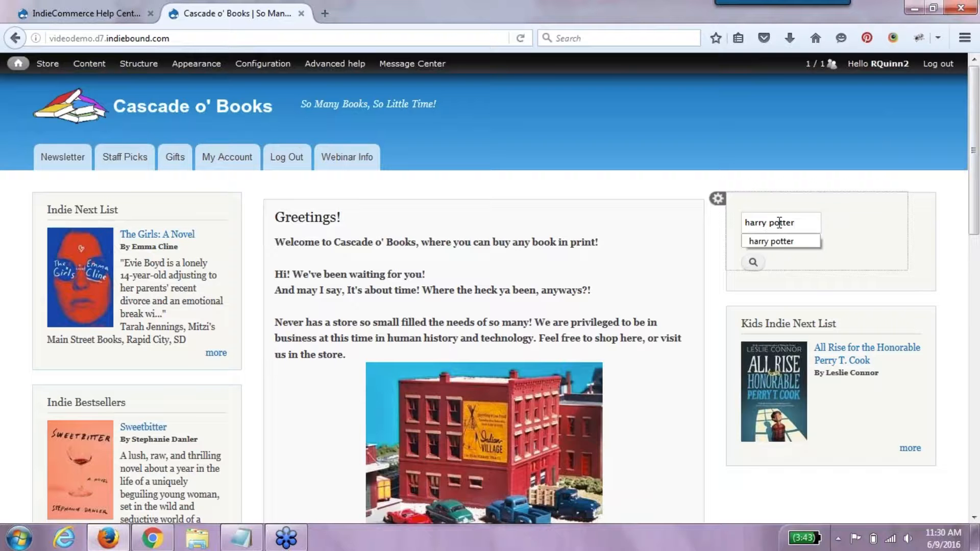
key("Return")
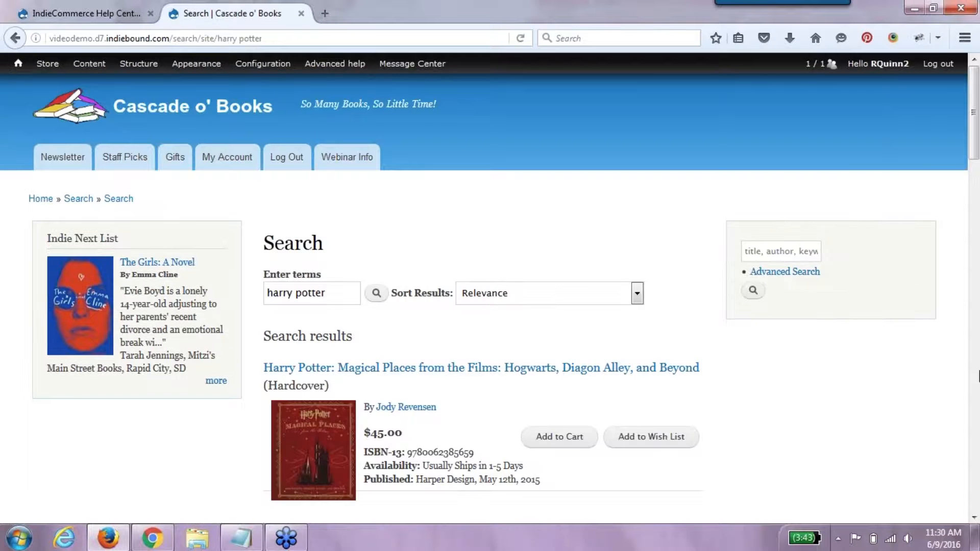
scroll(568, 153, "down", 8)
left_click(570, 148)
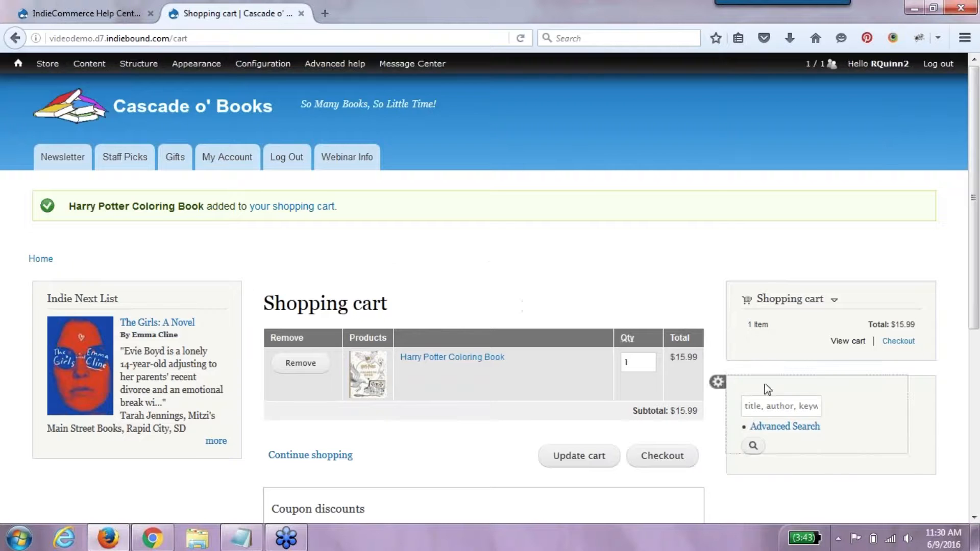
- Apply coupon 10HPC to the cart, then remove it again, leaving $15.99
scroll(977, 381, "down", 2)
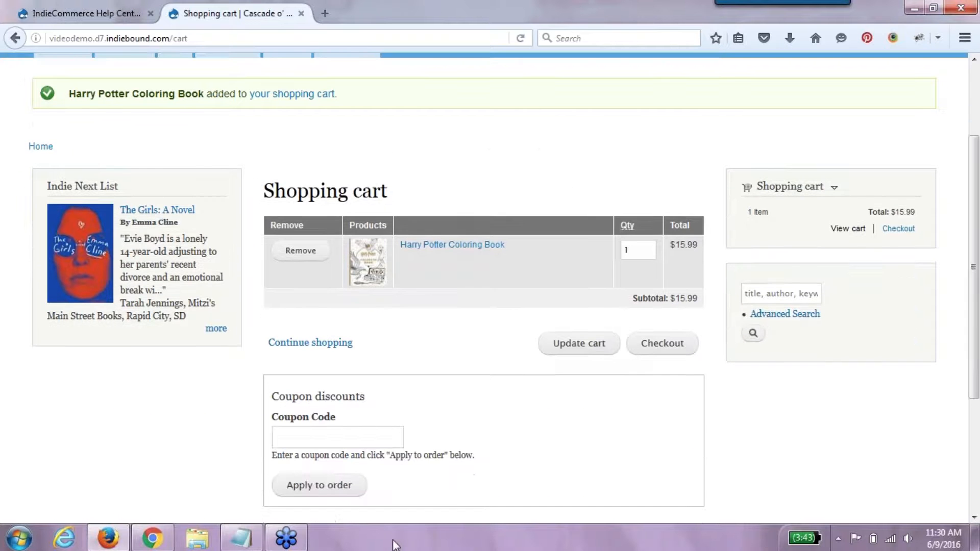
left_click(336, 437)
type("10HPC")
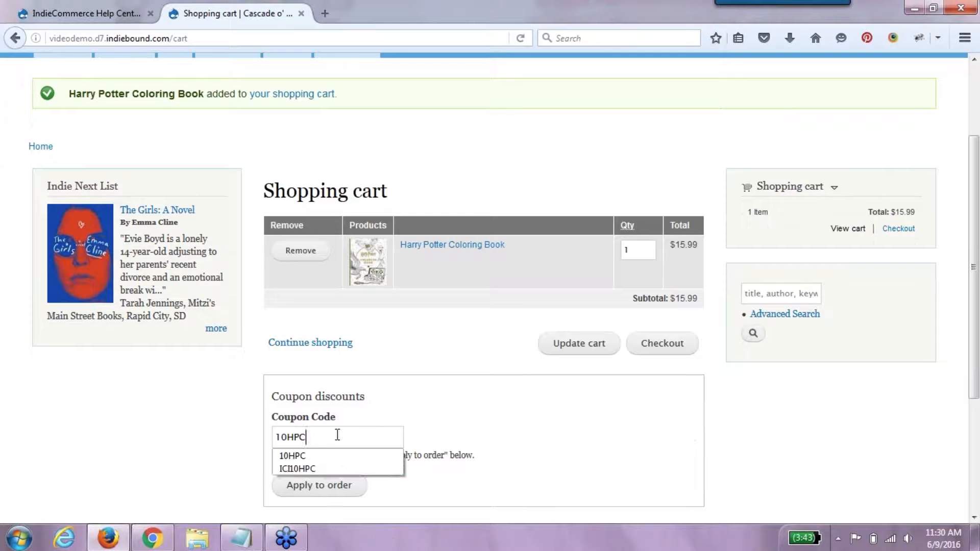
left_click(317, 491)
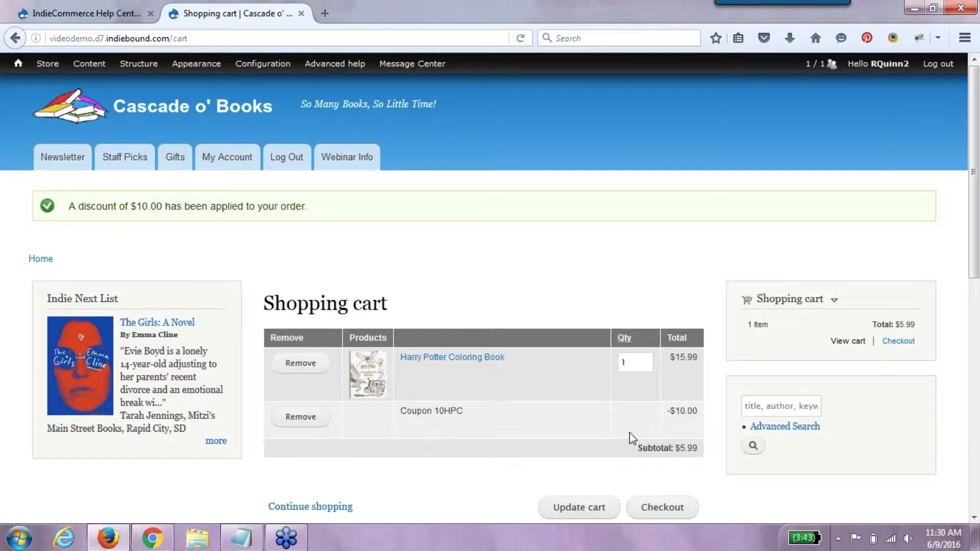
left_click(323, 420)
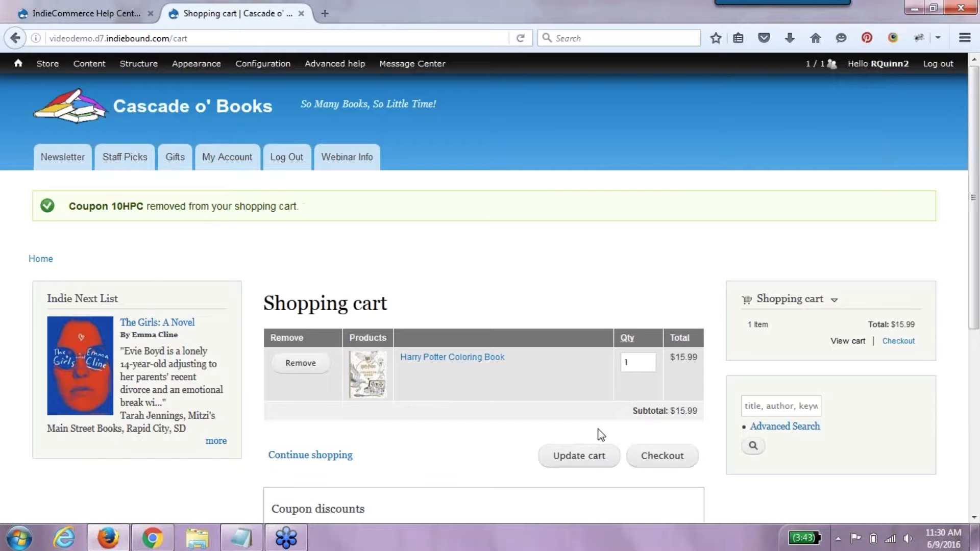
mouse_move(59, 74)
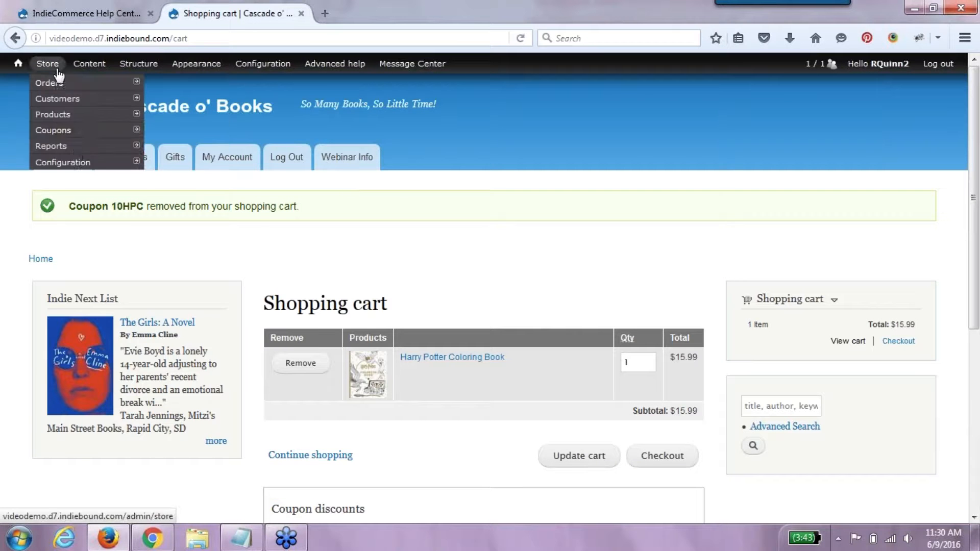
mouse_move(75, 170)
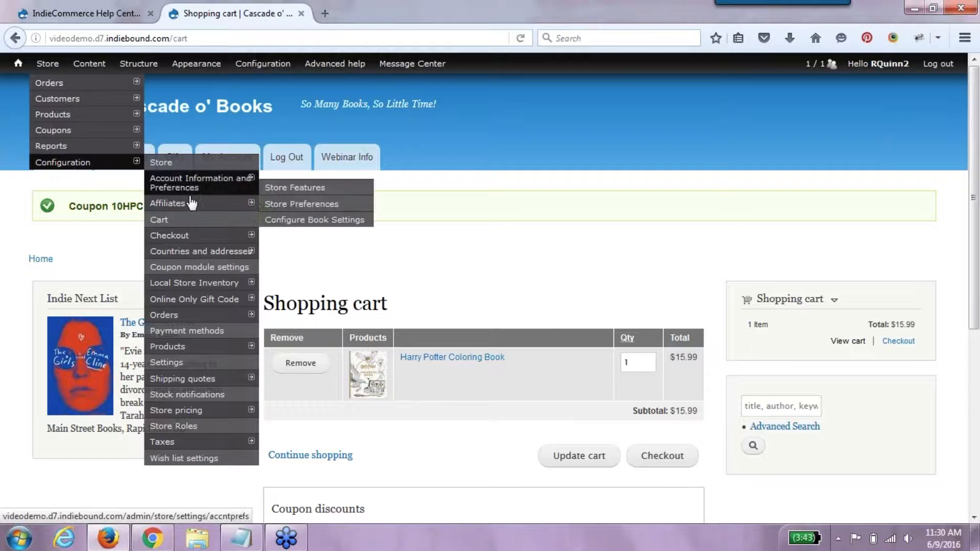
mouse_move(97, 133)
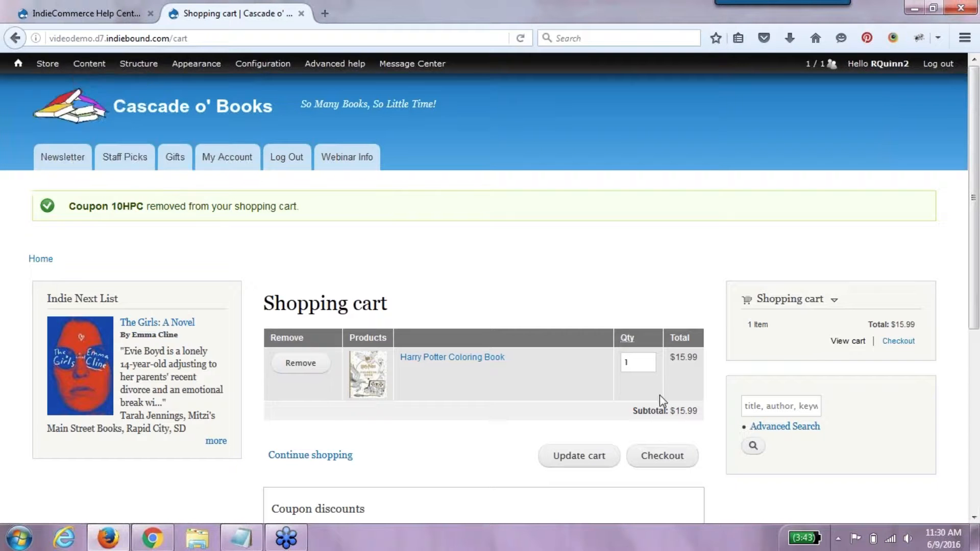
- Proceed to checkout, then open the store admin's Add new coupon form
left_click(670, 456)
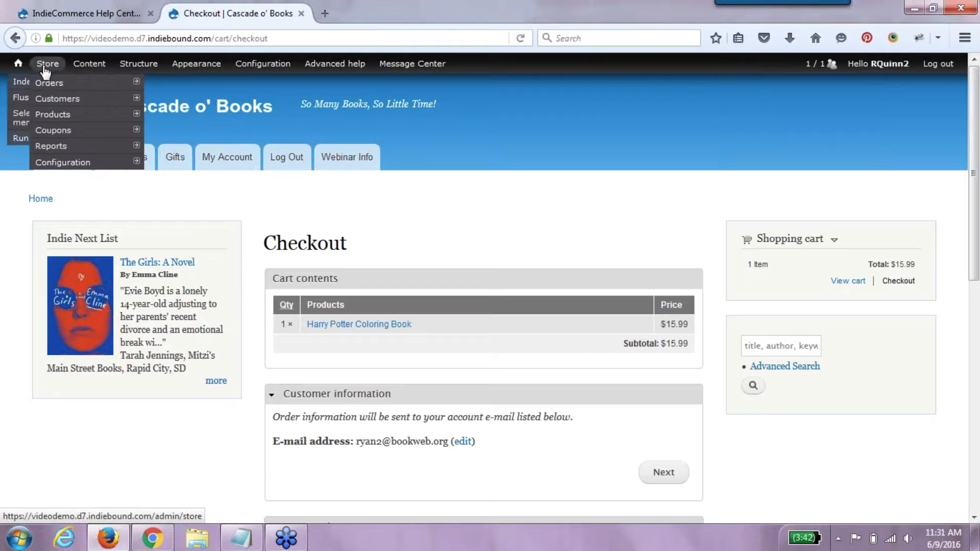
left_click(169, 164)
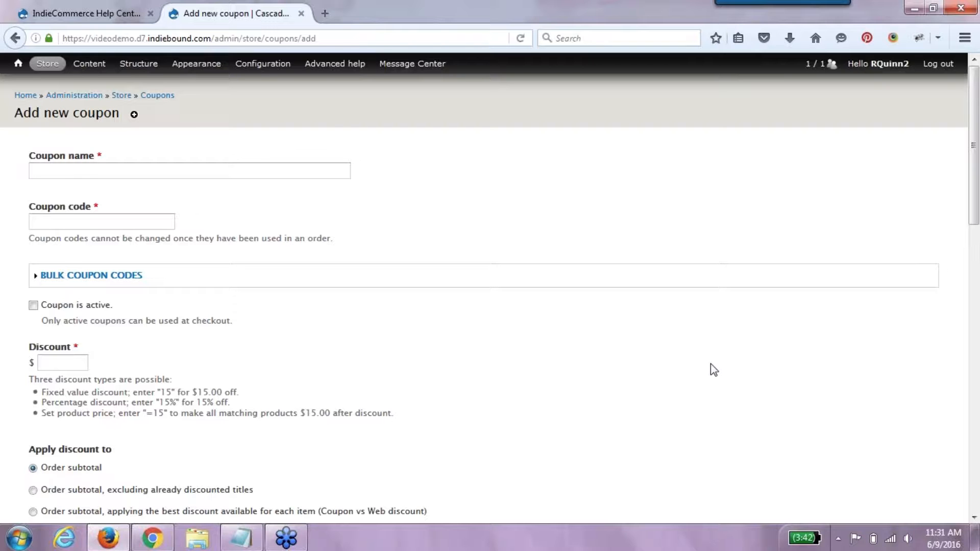
- Name the coupon 'Save 25% OFF $100 or MORE!'
left_click(187, 166)
type("$")
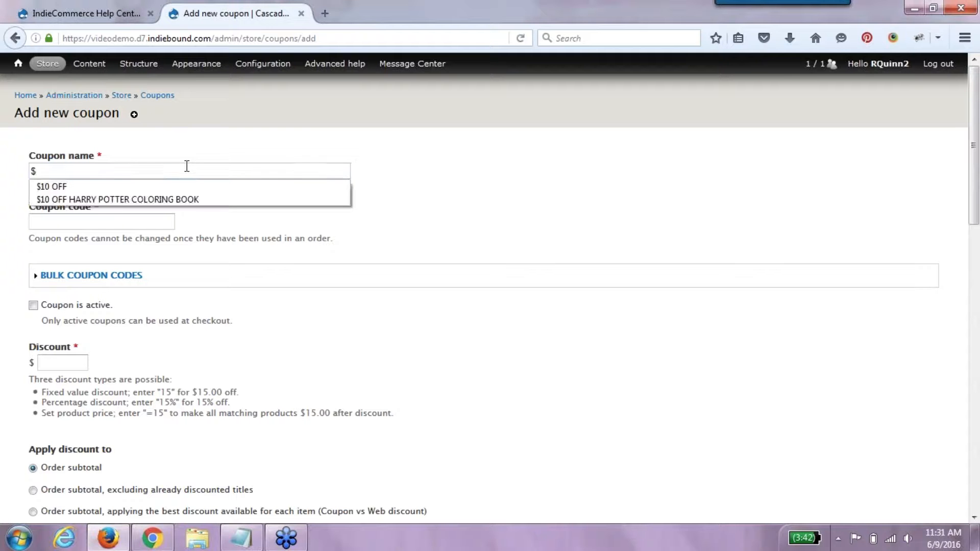
key("BackSpace")
type("Save ")
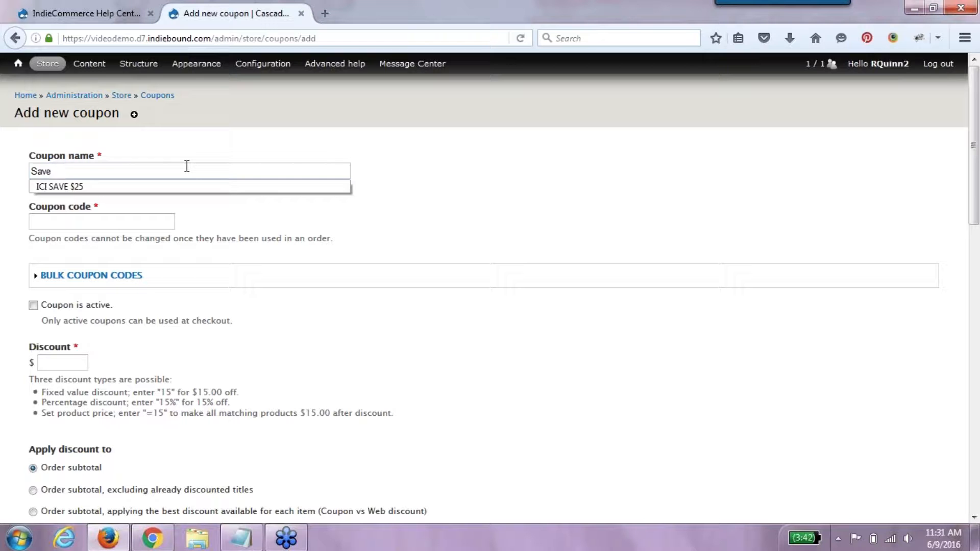
type("20%")
key("BackSpace")
key("BackSpace")
type("5%")
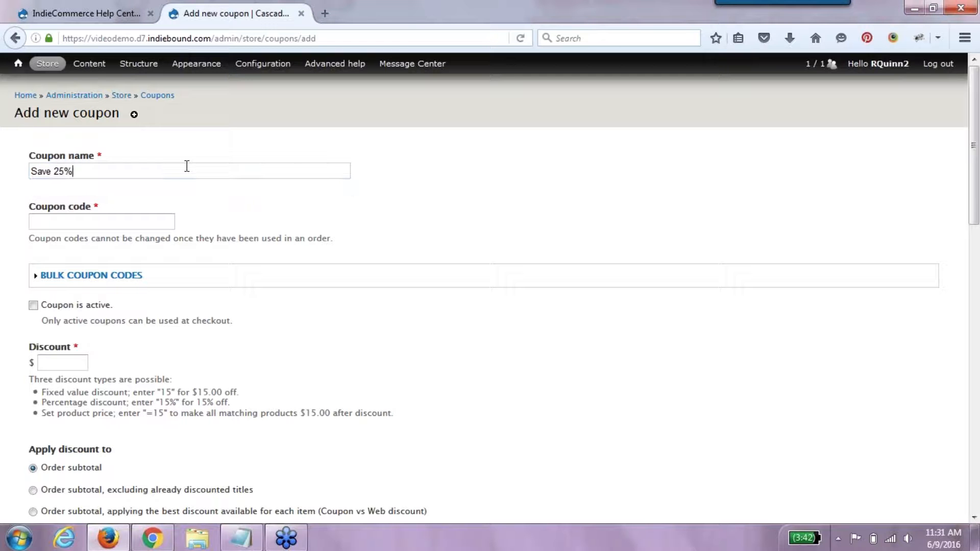
type(" OFF $100 or MORE!")
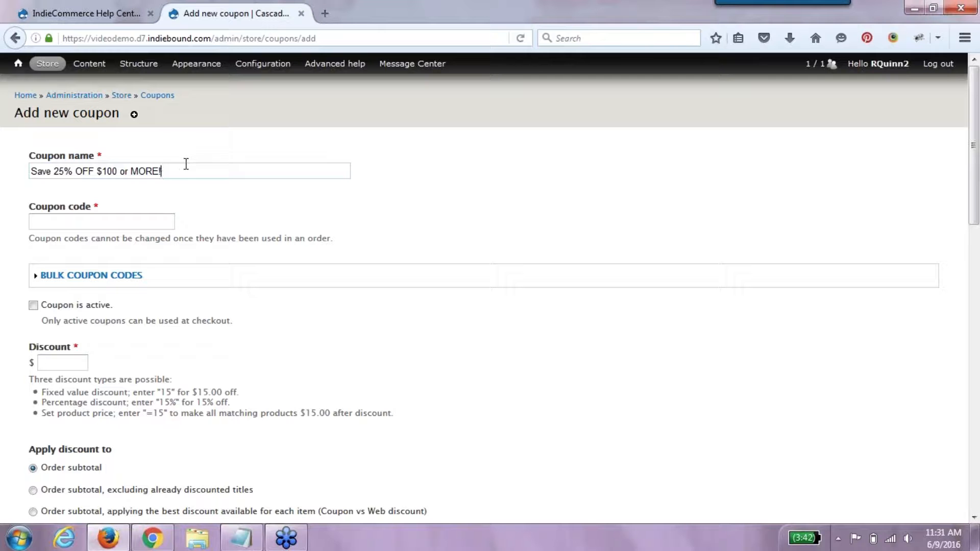
- Give the coupon code 25OFF, mark it active, and set a 25% discount
left_click(126, 223)
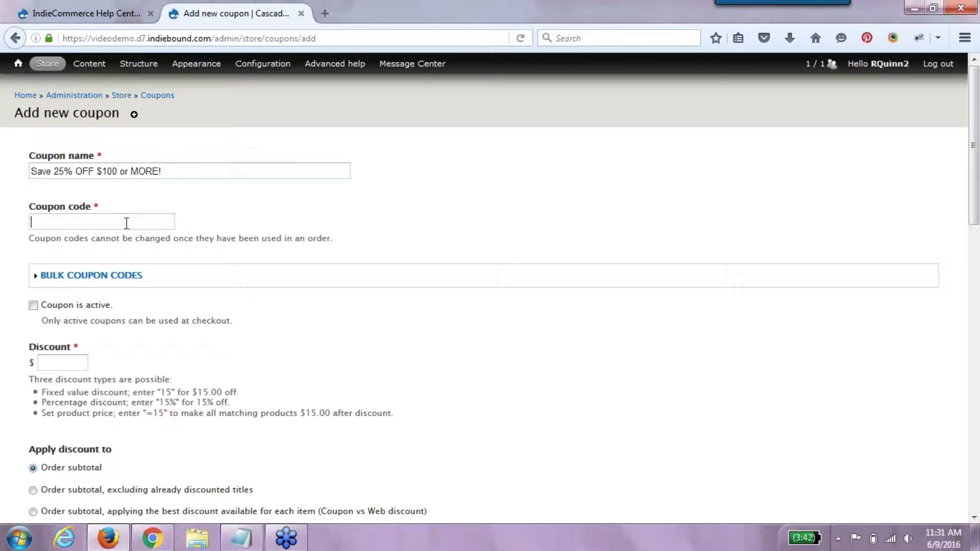
type("25OFF")
left_click(87, 304)
left_click(77, 365)
type("25%")
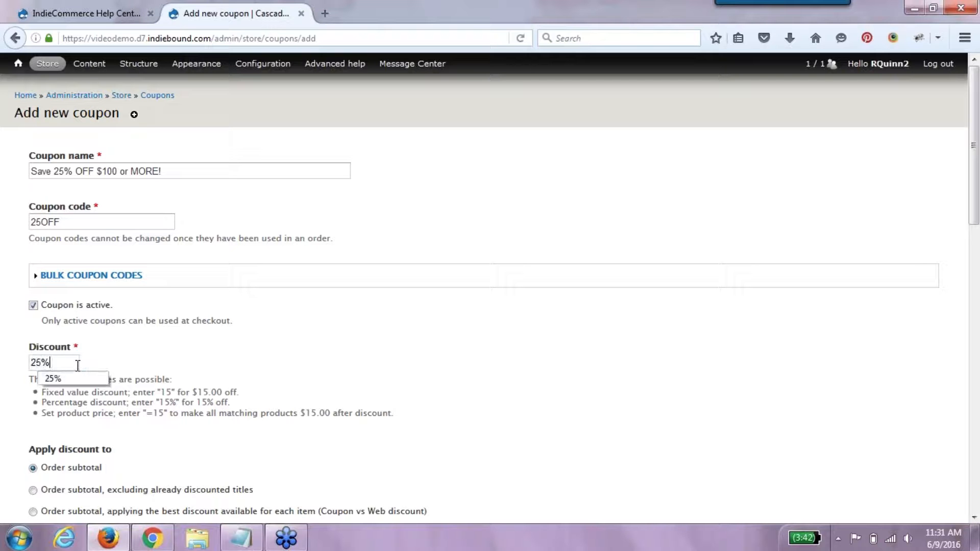
left_click(407, 378)
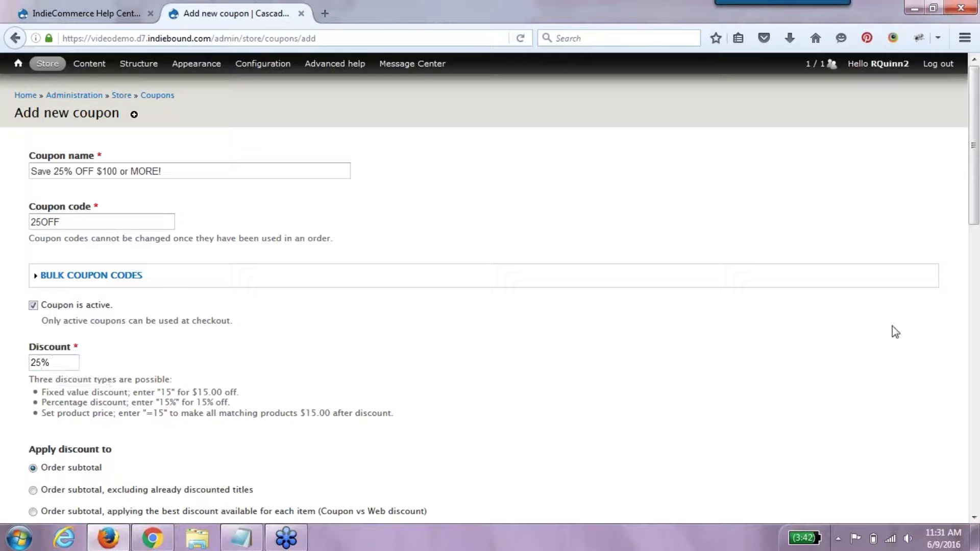
left_click(974, 517)
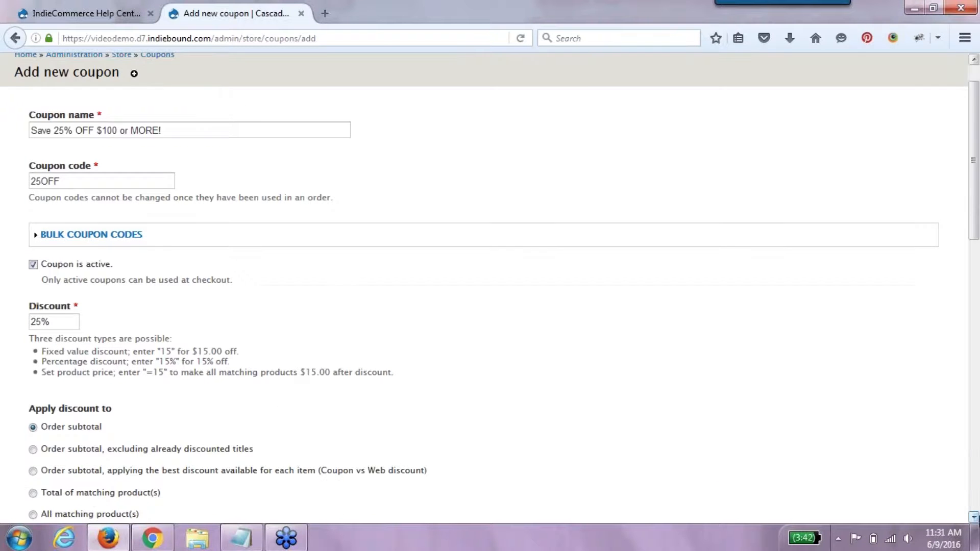
- Apply the discount to the subtotal excluding discounted titles, clear the per-code redemption limit, and save
left_click(975, 517)
left_click(975, 518)
left_click(975, 517)
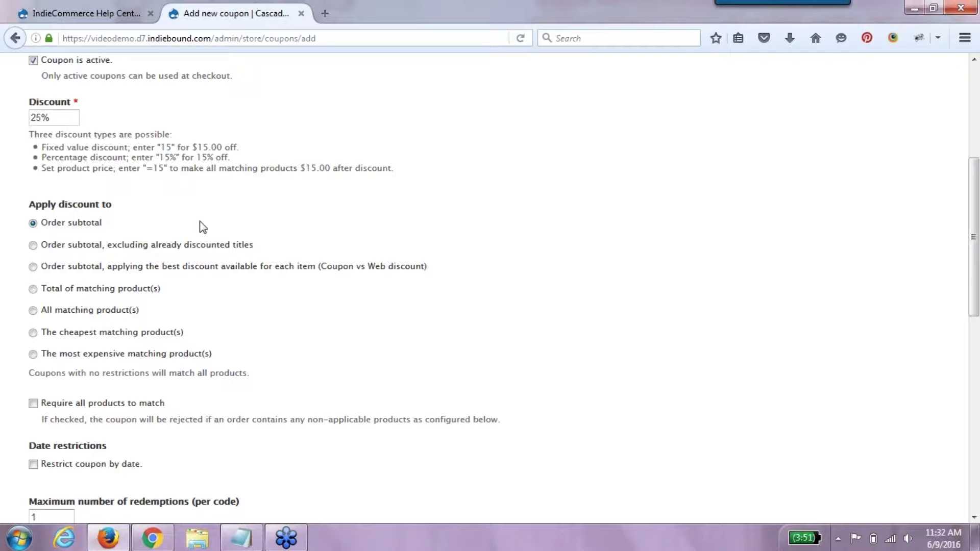
left_click(80, 248)
left_click_drag(977, 321, 975, 441)
double_click(56, 203)
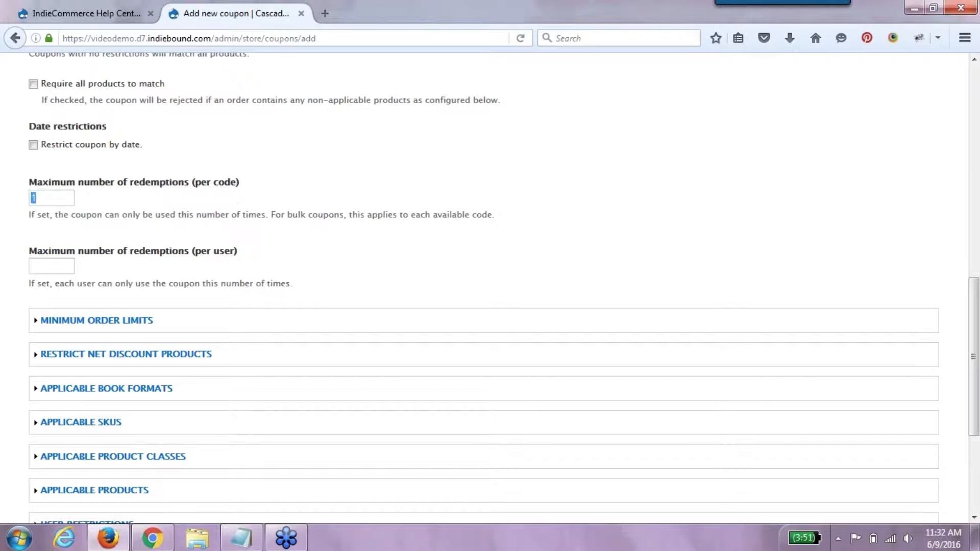
key("BackSpace")
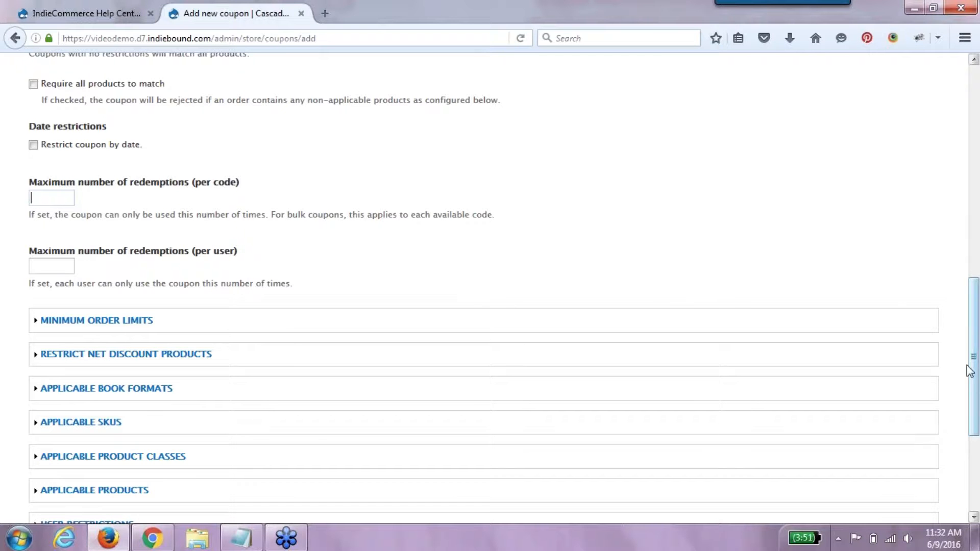
left_click_drag(973, 378, 973, 452)
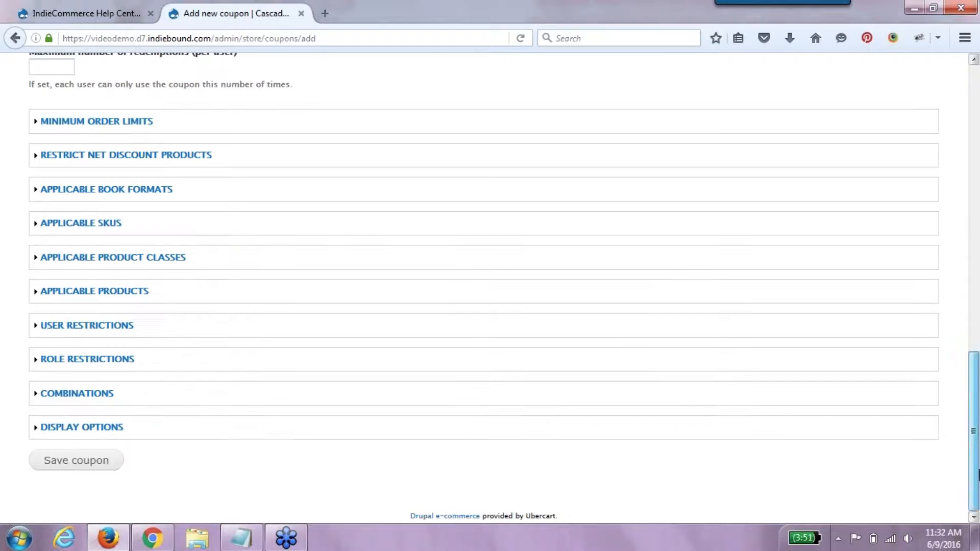
left_click(106, 464)
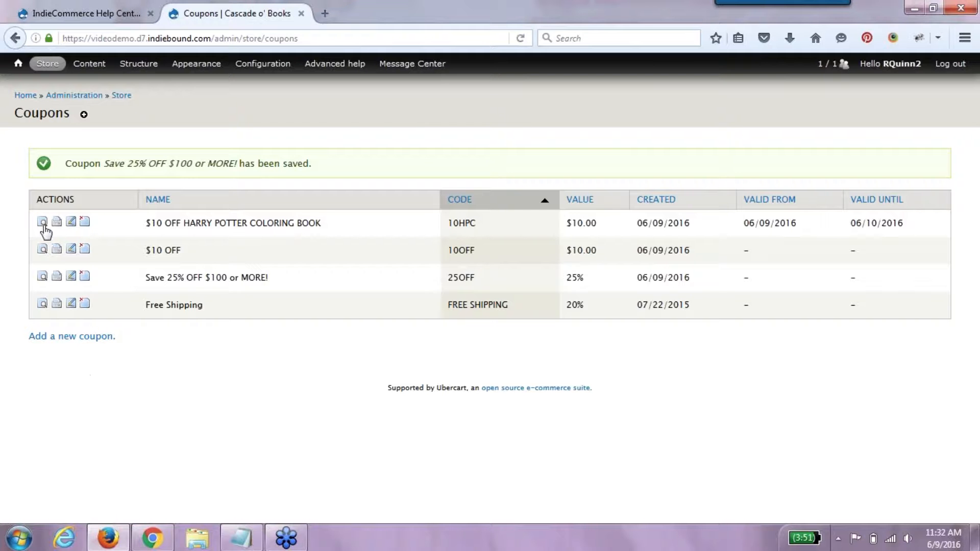
left_click(57, 276)
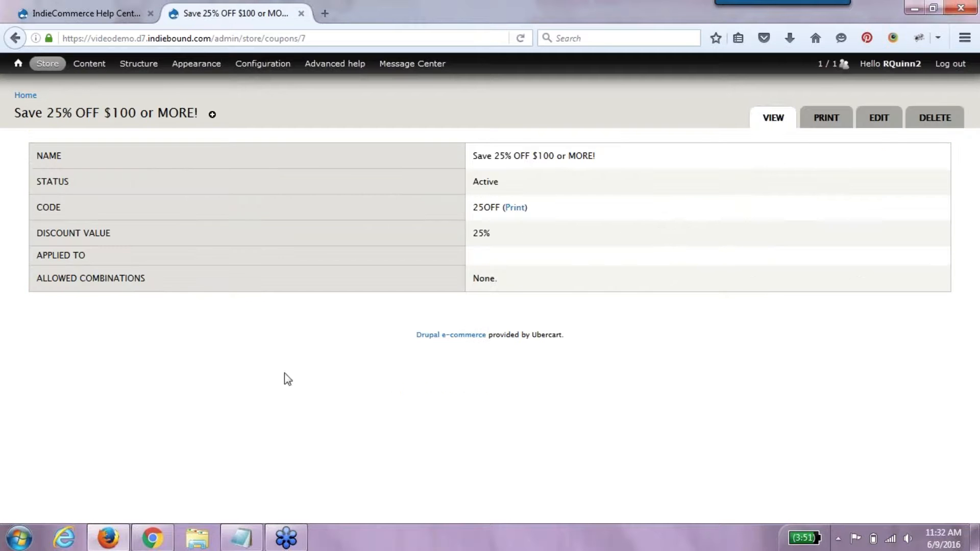
left_click(877, 121)
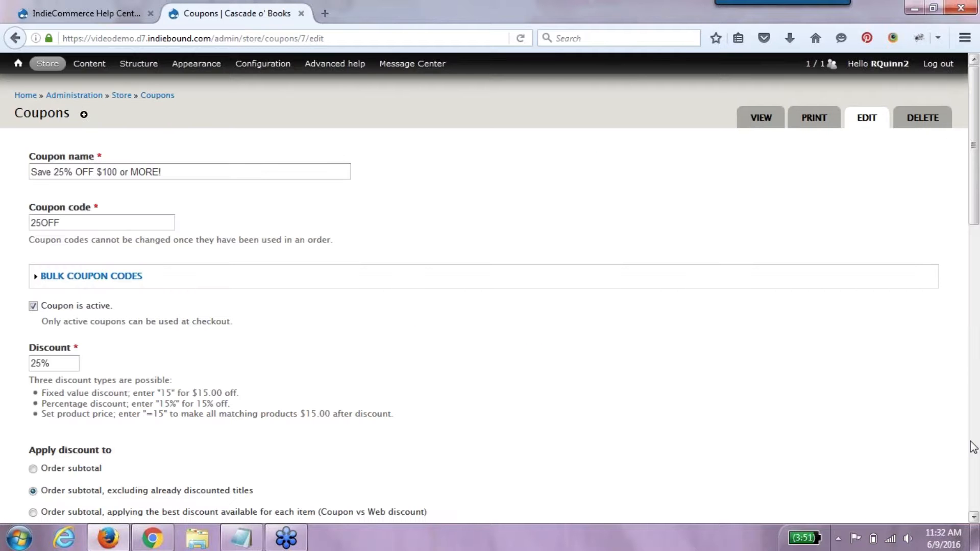
left_click(974, 517)
scroll(974, 517, "down", 10)
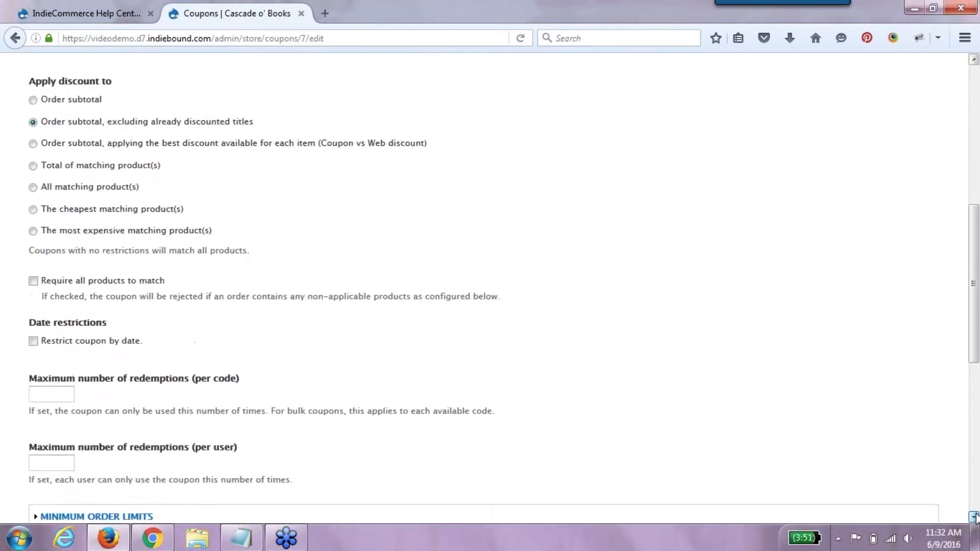
left_click(85, 314)
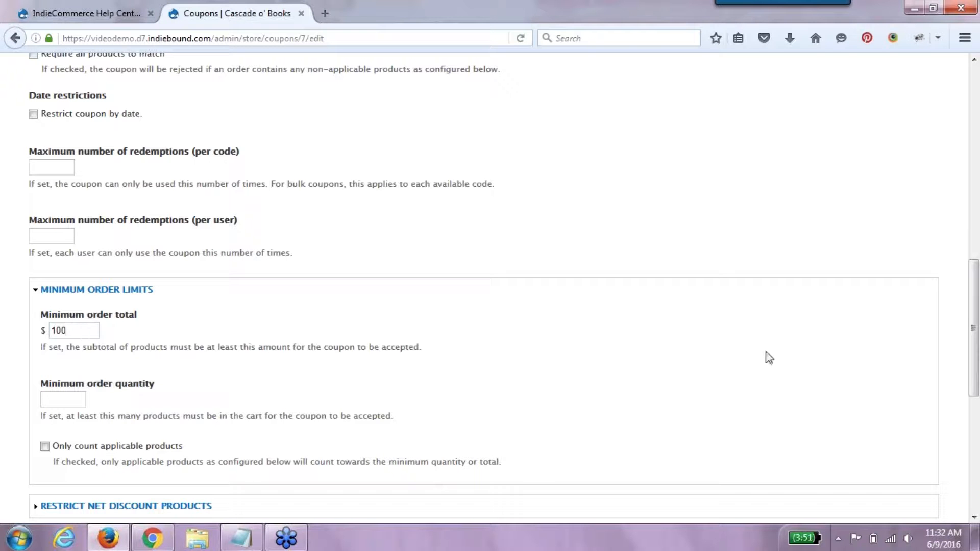
scroll(962, 380, "down", 7)
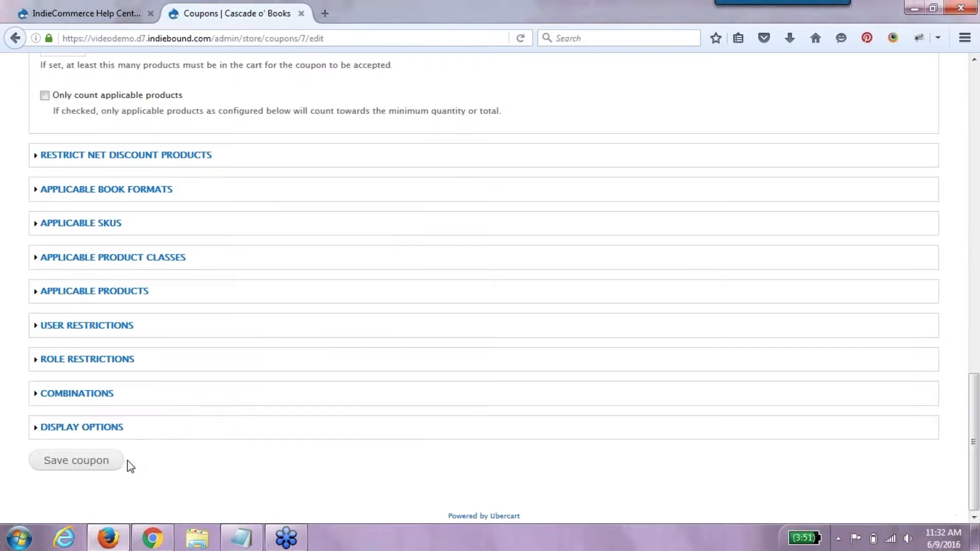
left_click(100, 462)
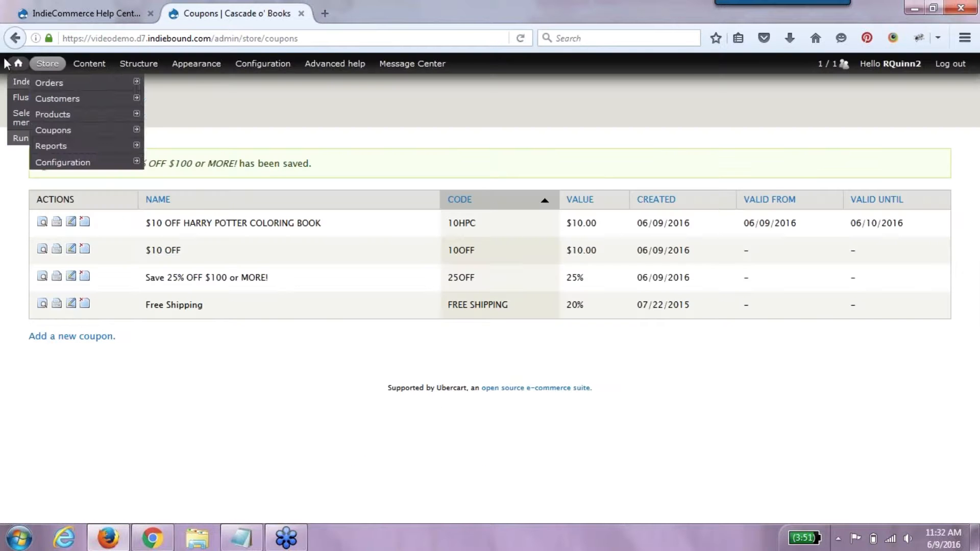
- Add The Girls: A Novel (hardcover, $27.00) to the cart from the storefront
left_click(168, 114)
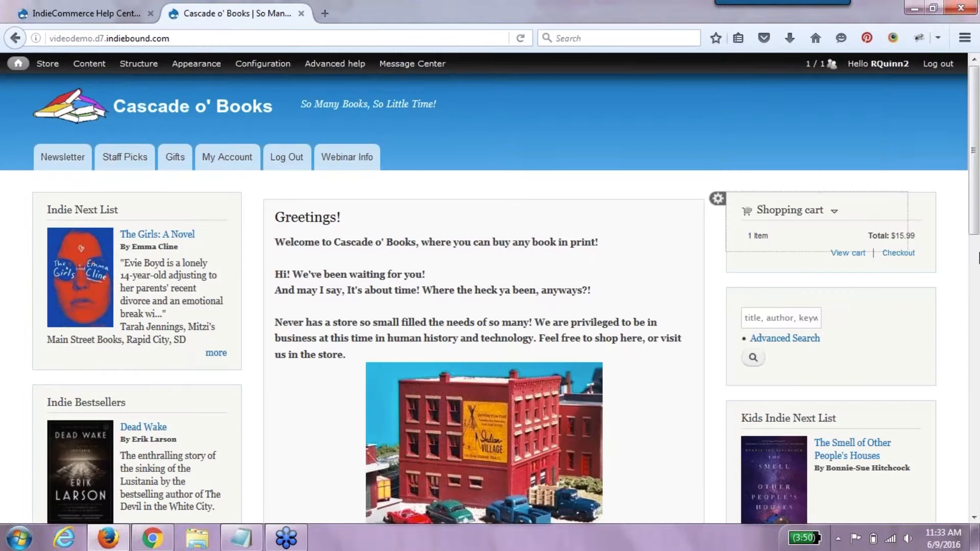
scroll(976, 239, "down", 1)
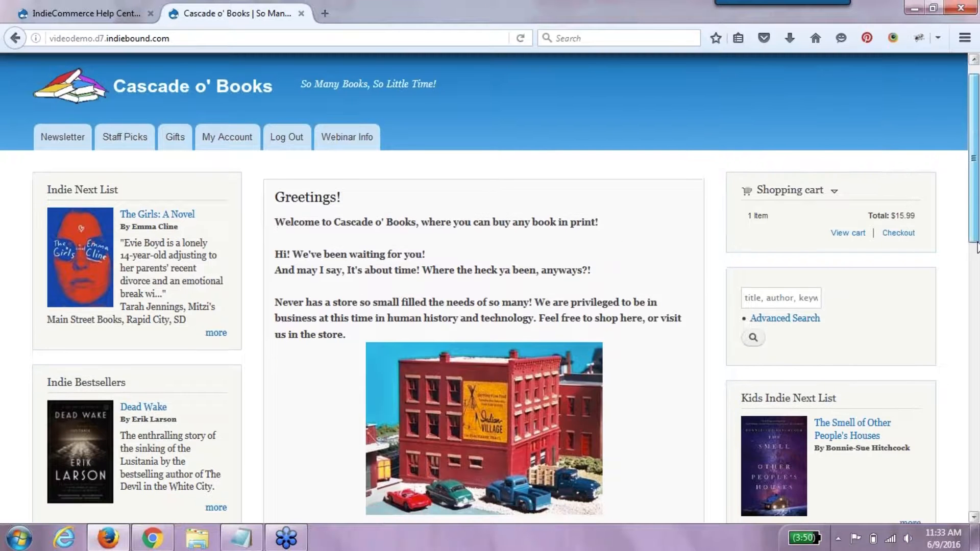
left_click(156, 214)
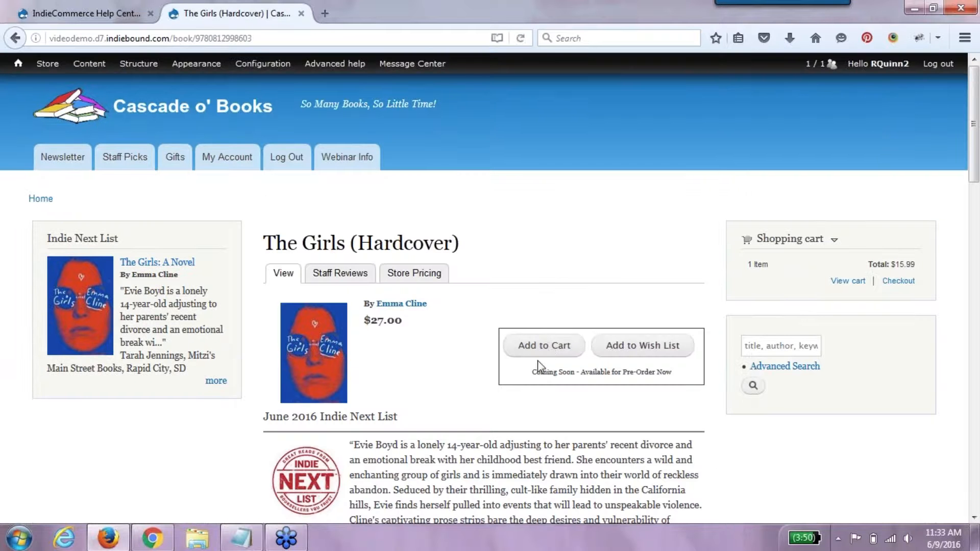
left_click(542, 351)
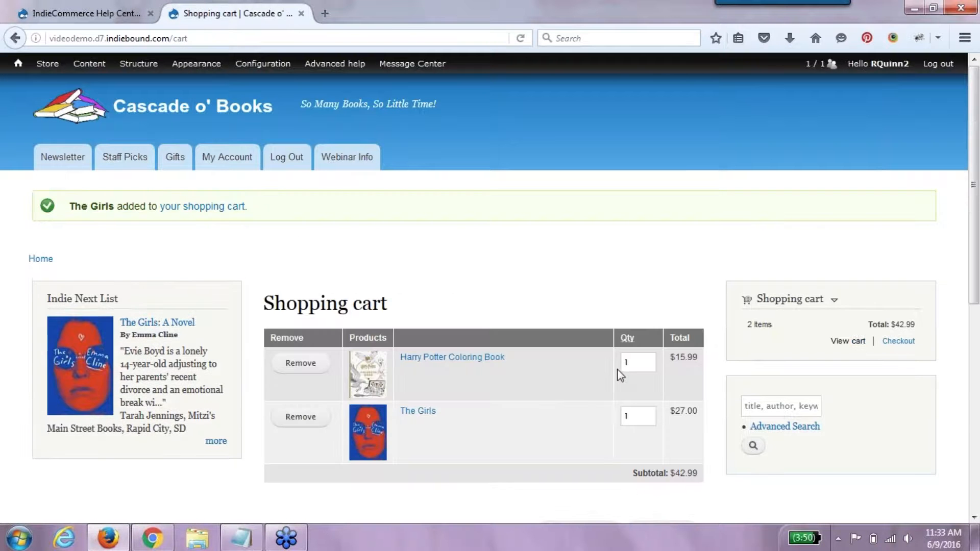
- Remove the Harry Potter Coloring Book and update The Girls to quantity 3 ($81.00)
left_click(300, 363)
left_click_drag(641, 364, 606, 366)
type("4")
type("3")
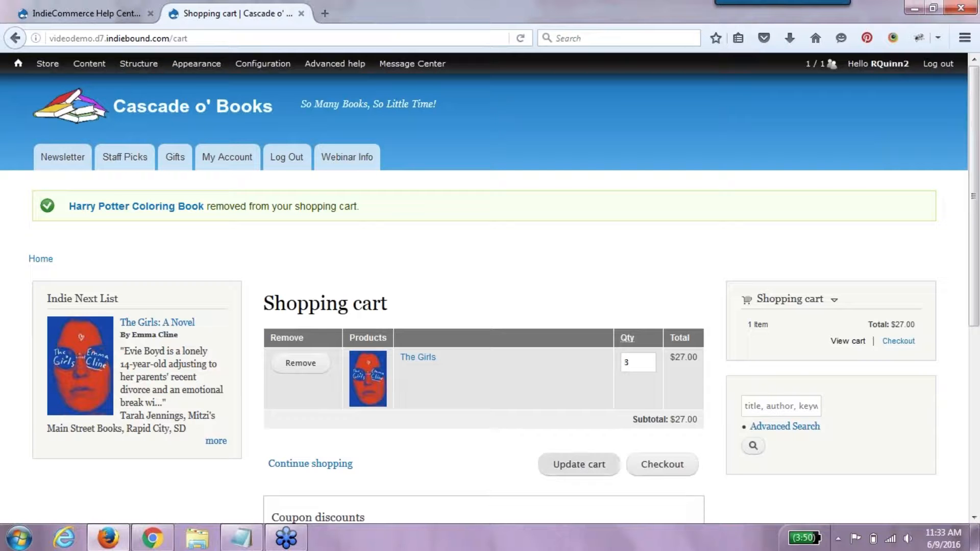
left_click(613, 459)
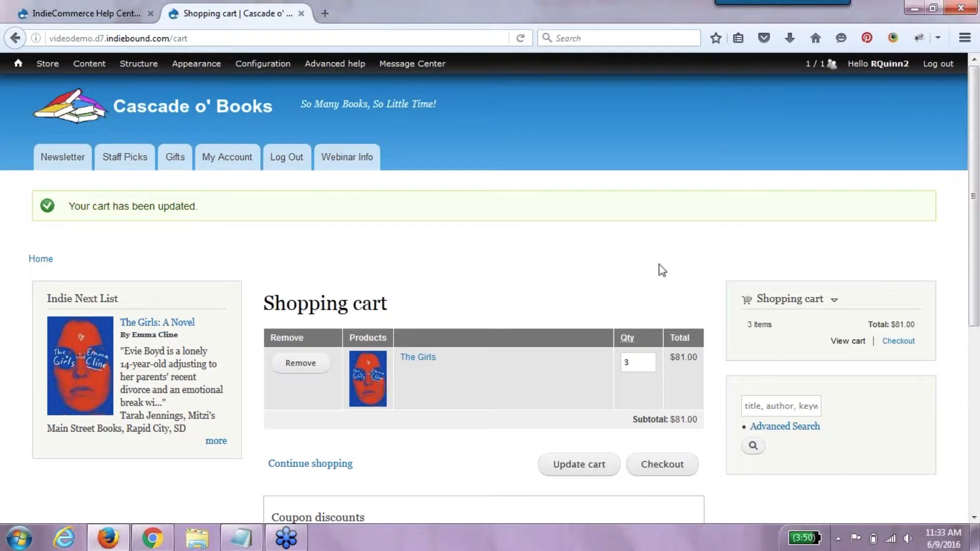
- Enter coupon code 25OFF and apply it to the order
left_click_drag(973, 285, 975, 358)
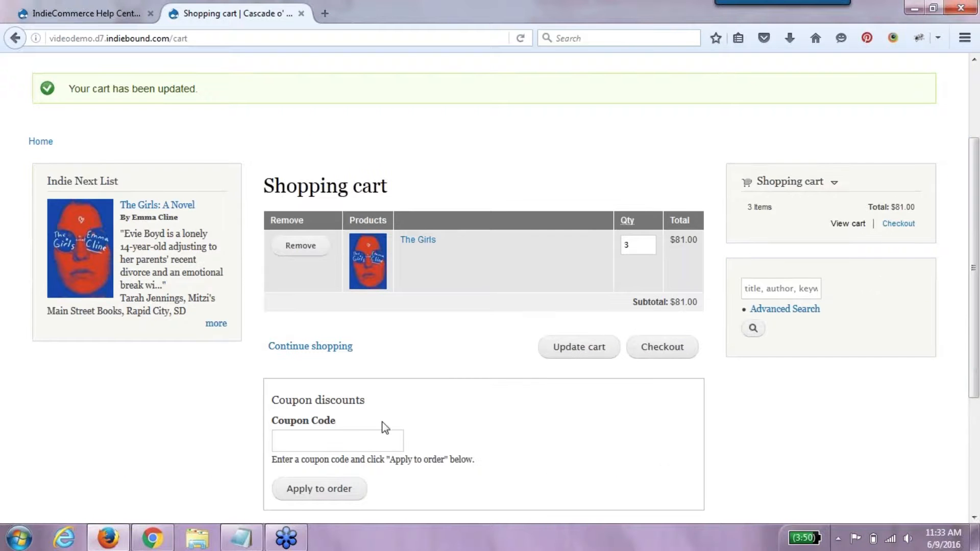
left_click(357, 448)
type("25")
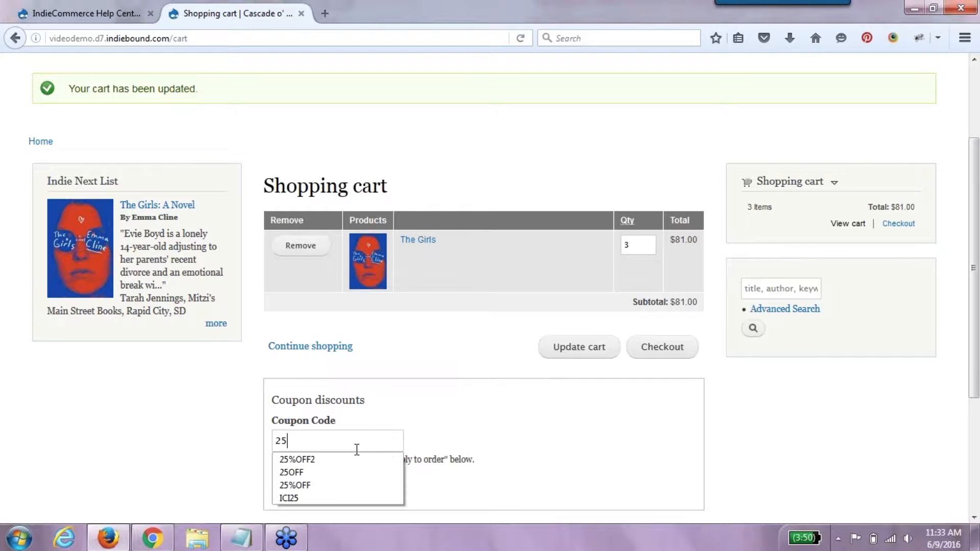
key("Escape")
type("OFF")
left_click(334, 487)
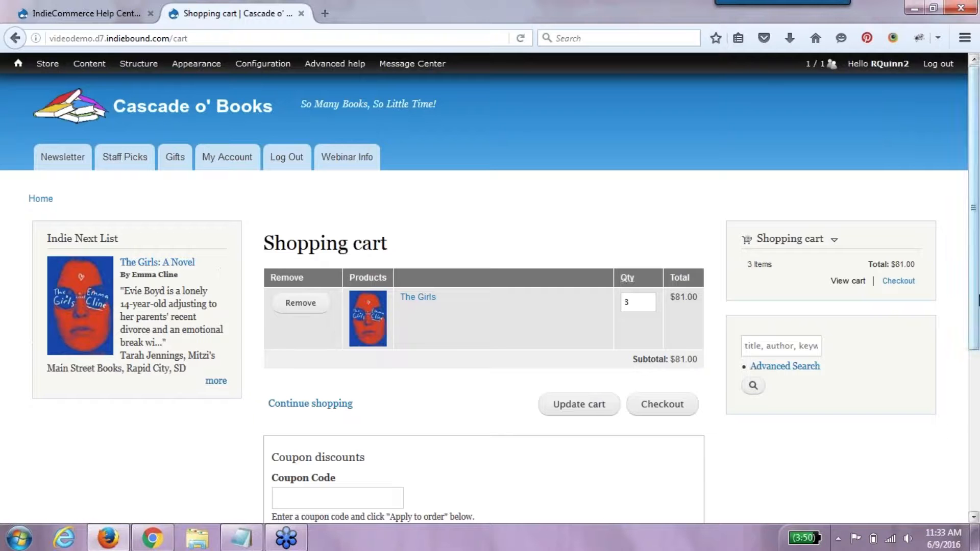
scroll(954, 426, "down", 4)
- From Margaret's Musings in Staff Picks, add Harry Potter and the Deathly Hallows to the cart
scroll(977, 424, "up", 3)
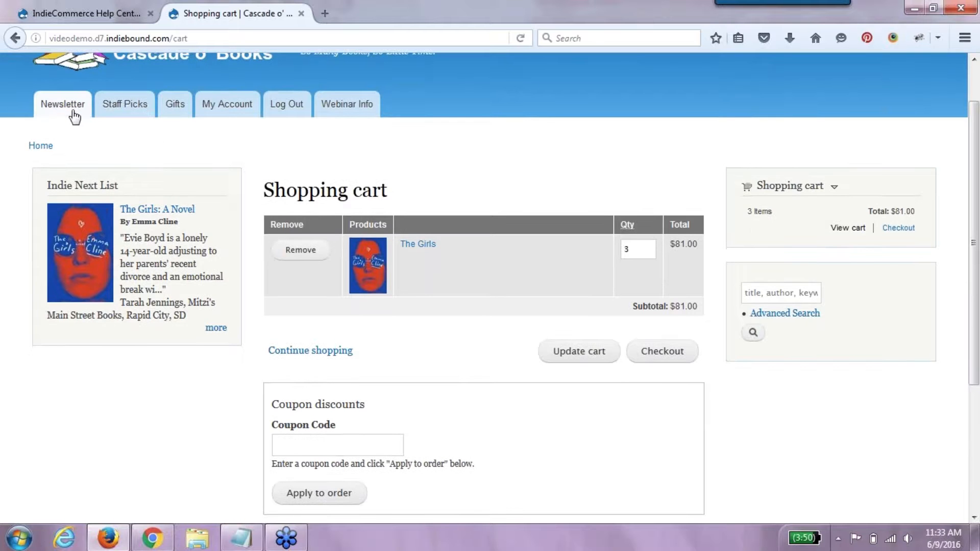
left_click(118, 110)
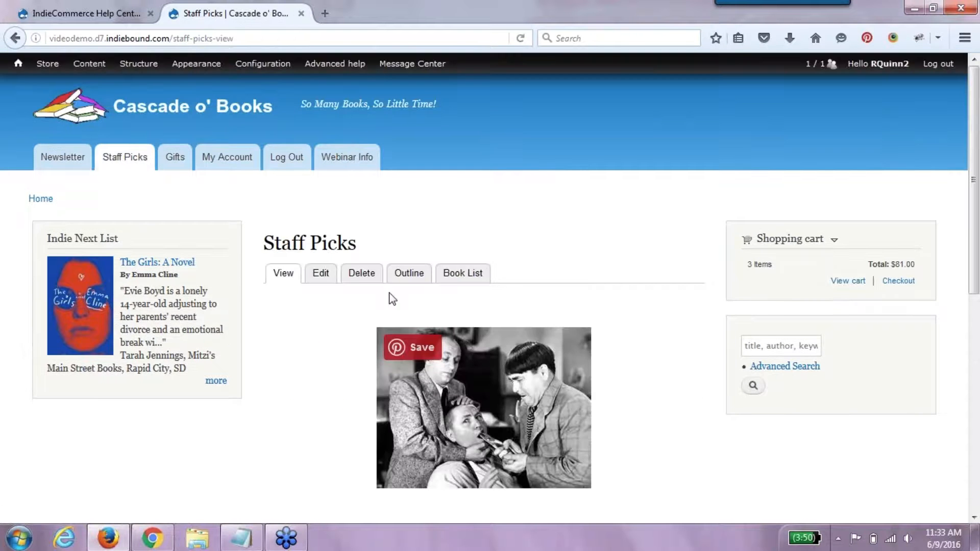
scroll(978, 401, "down", 3)
scroll(978, 400, "down", 2)
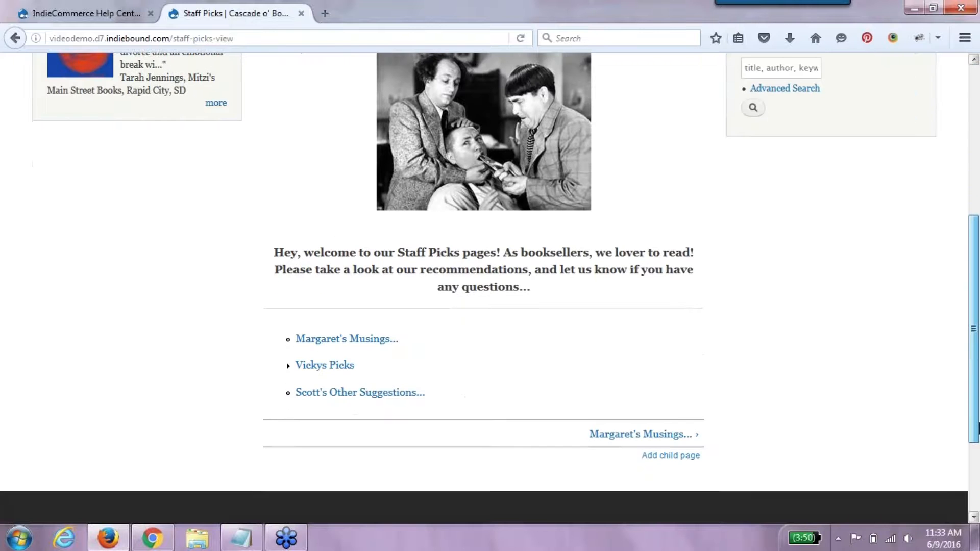
left_click(345, 340)
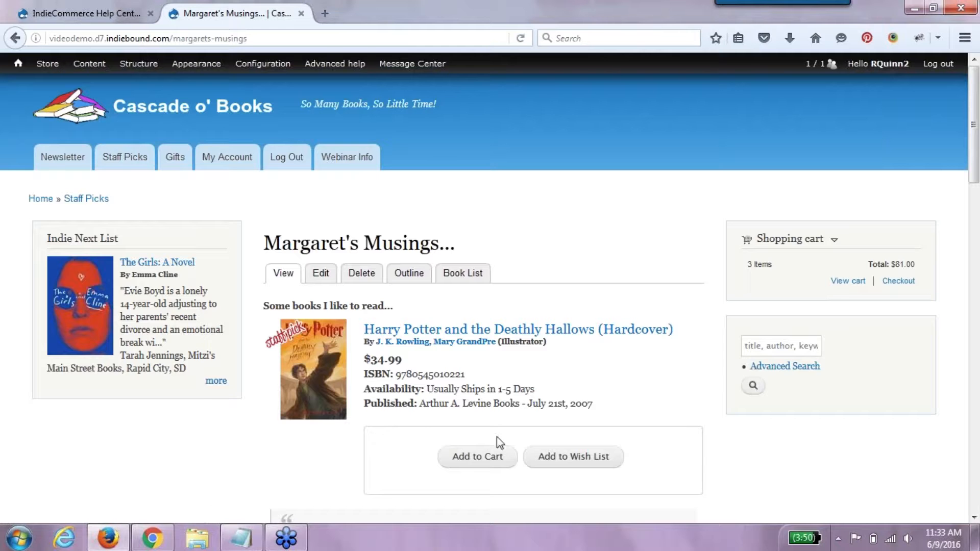
left_click(493, 459)
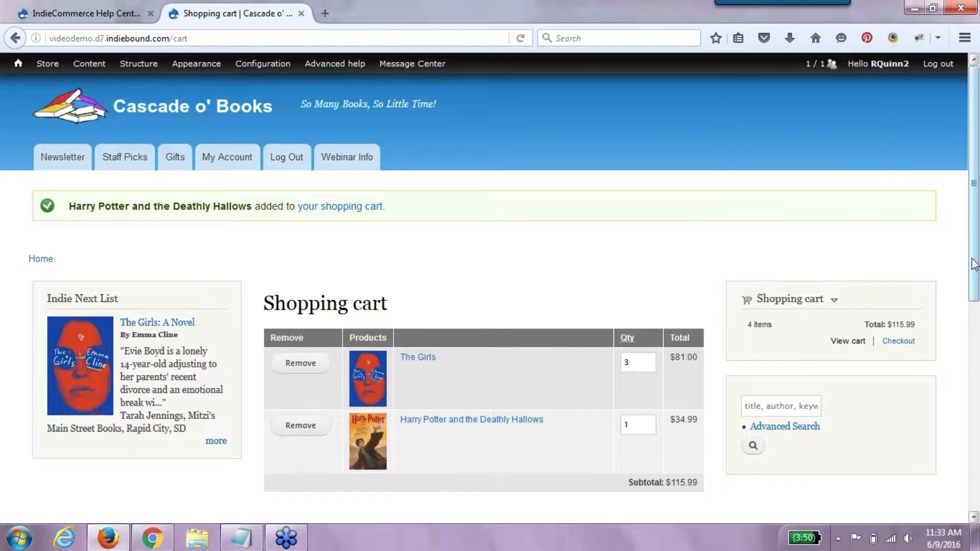
left_click_drag(973, 264, 971, 398)
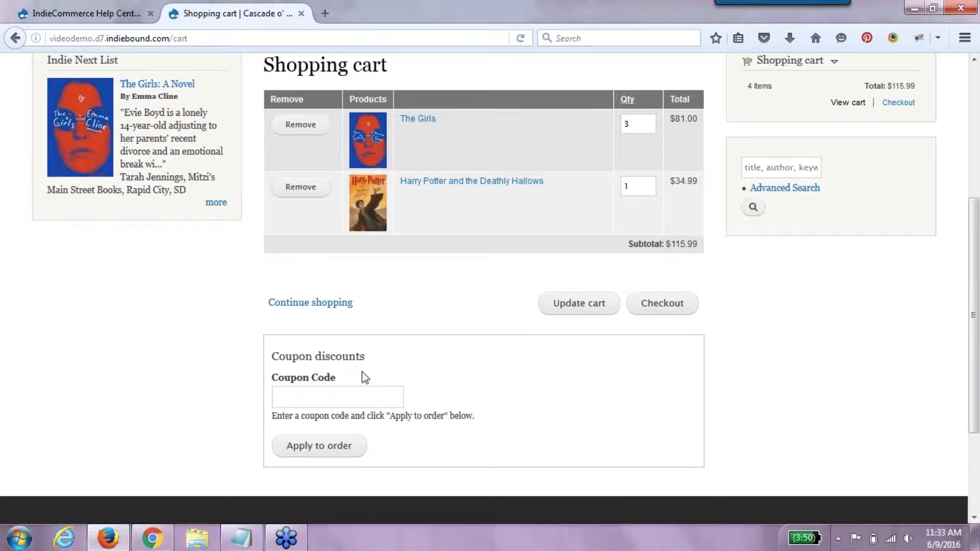
type("10HPC")
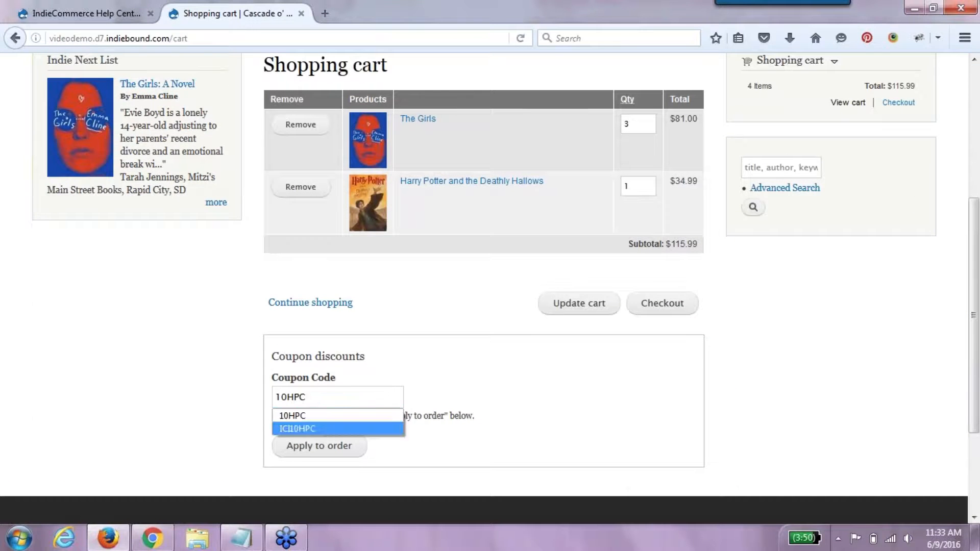
key("ctrl+a")
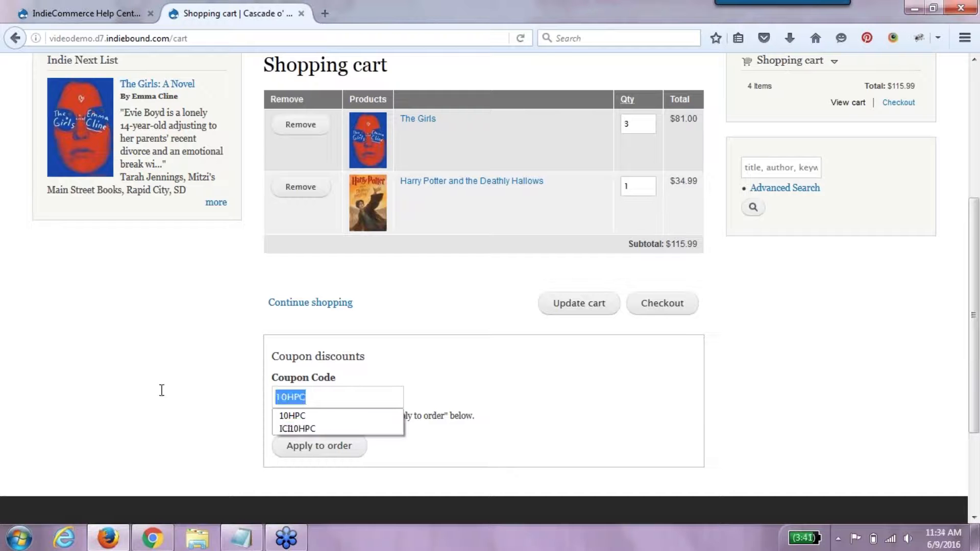
type("25")
left_click(291, 416)
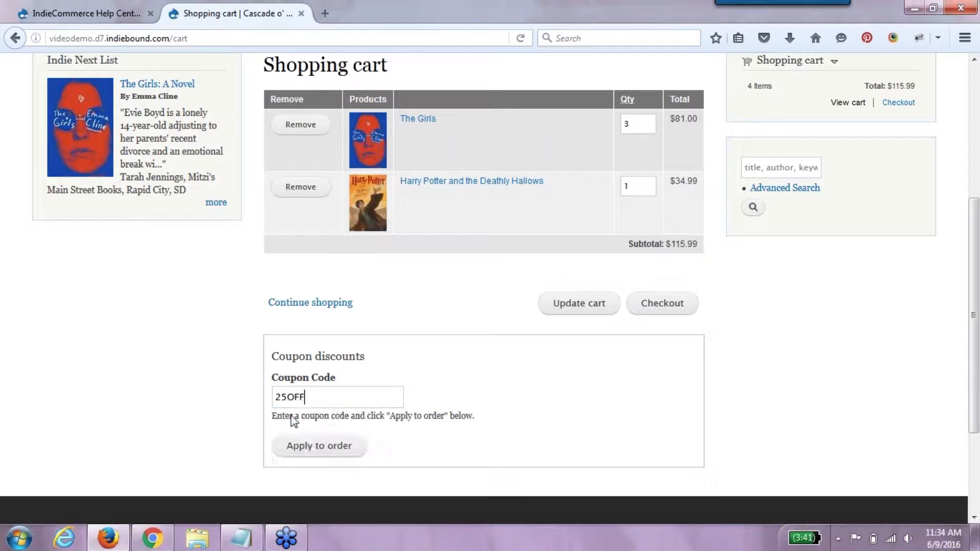
left_click(305, 446)
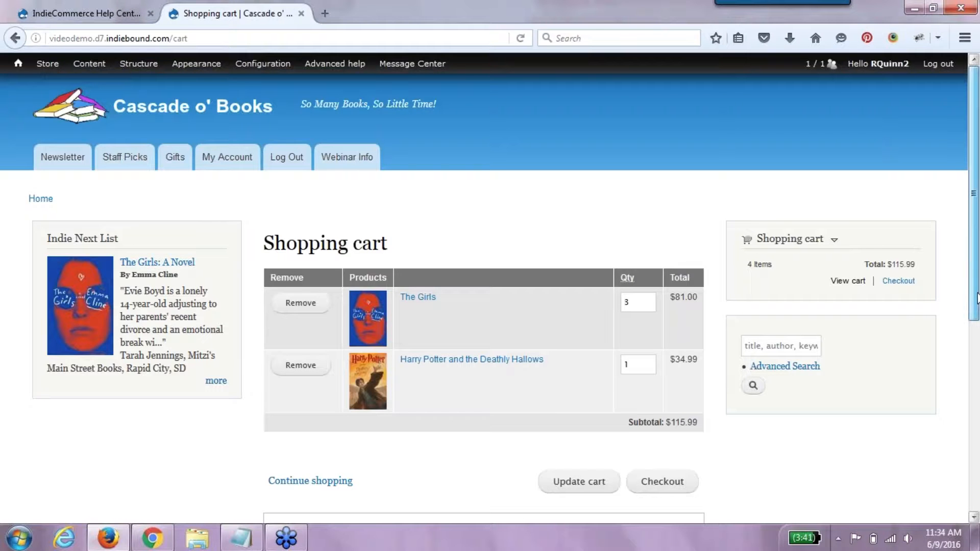
scroll(977, 298, "down", 3)
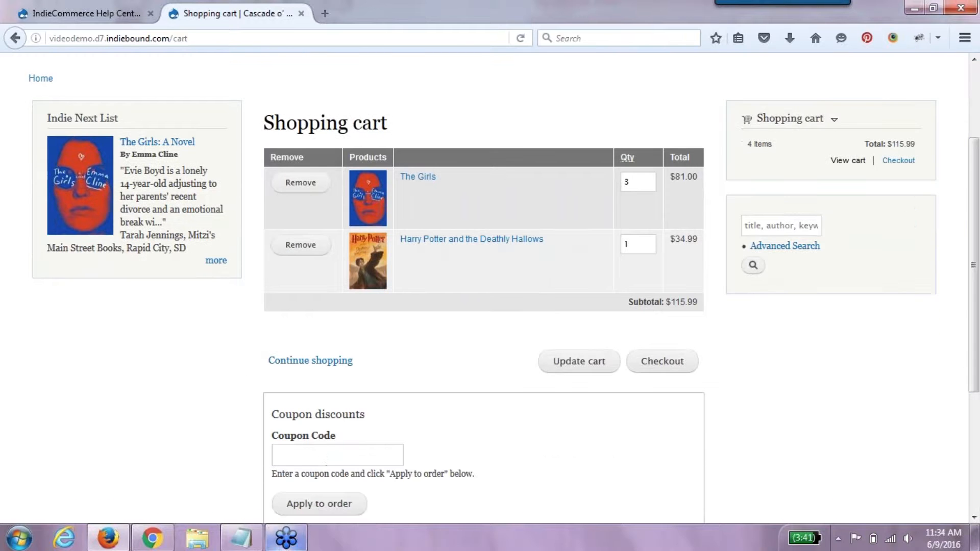
left_click(328, 460)
type("10HPC")
key("BackSpace")
key("BackSpace")
key("BackSpace")
key("BackSpace")
type("2")
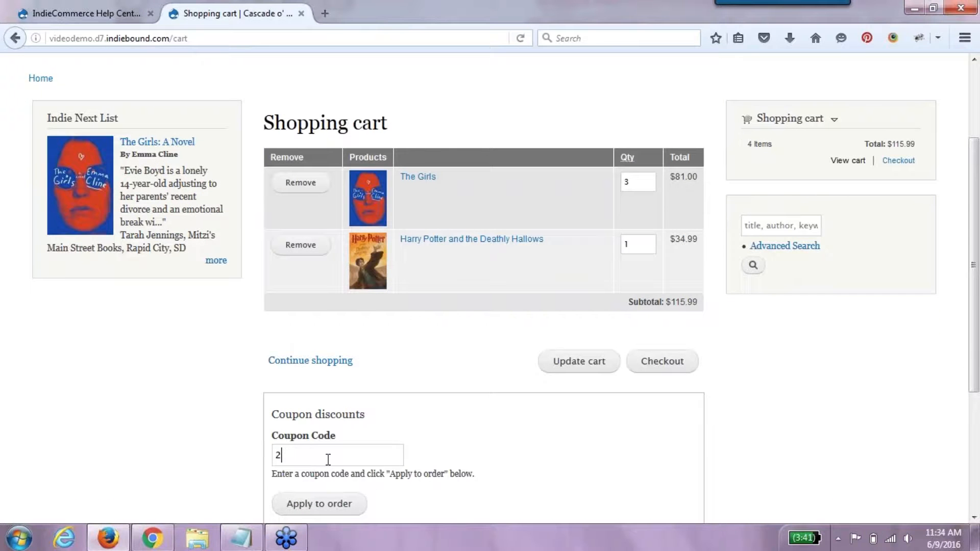
type("5OFF")
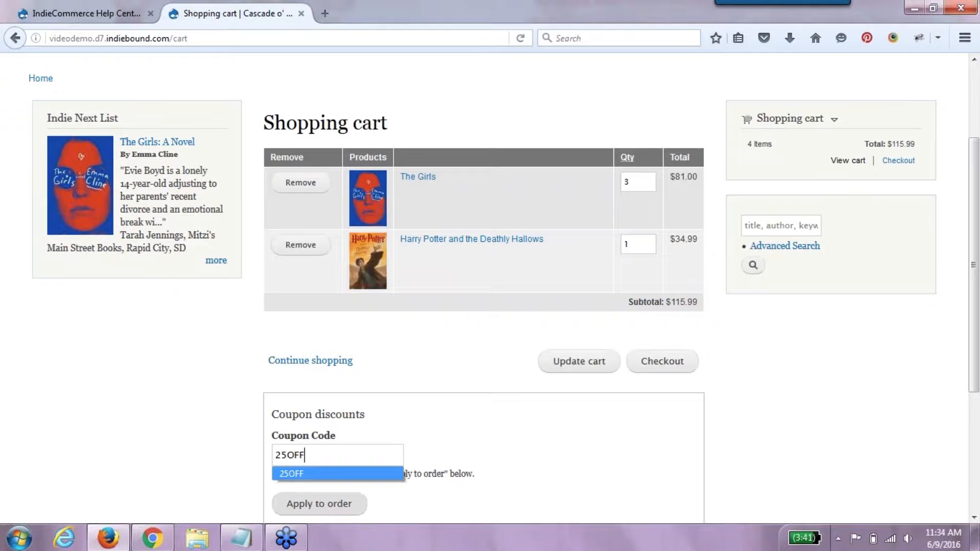
key("Return")
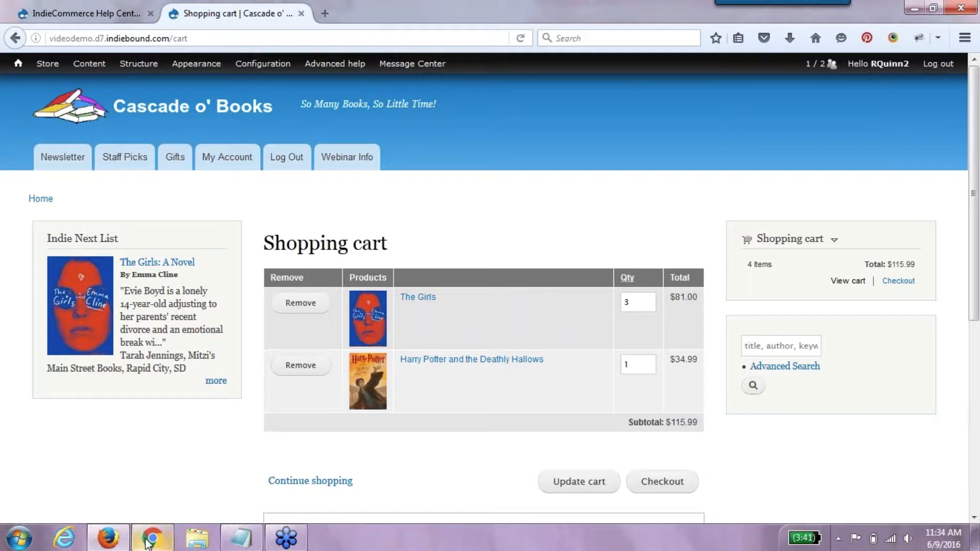
- Open a new browser window from the taskbar jump list and maximize it
mouse_move(146, 542)
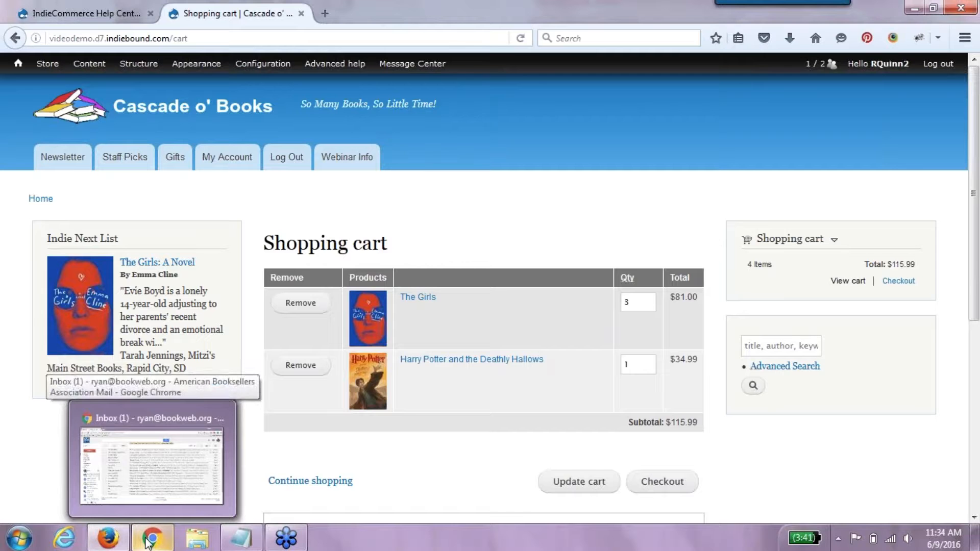
left_click(147, 542)
left_click(148, 541)
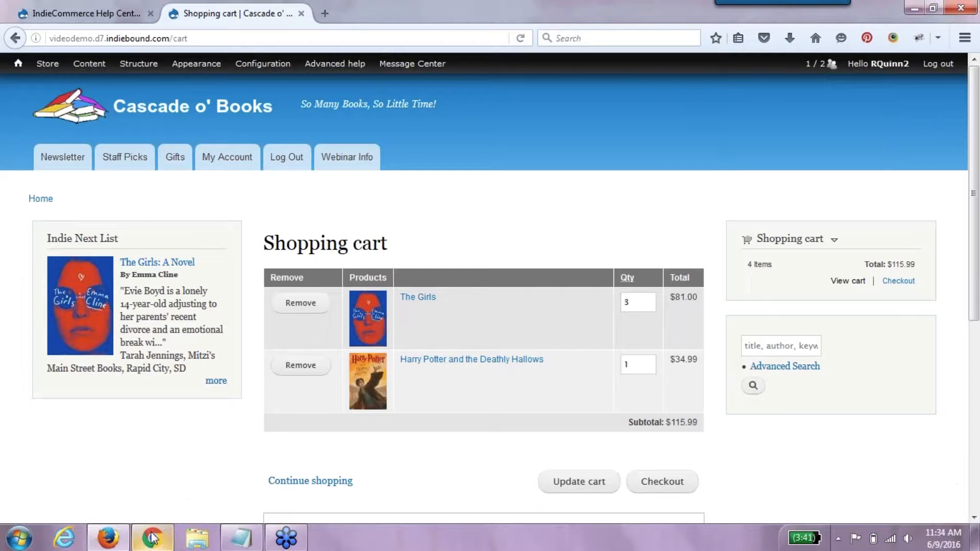
mouse_move(151, 537)
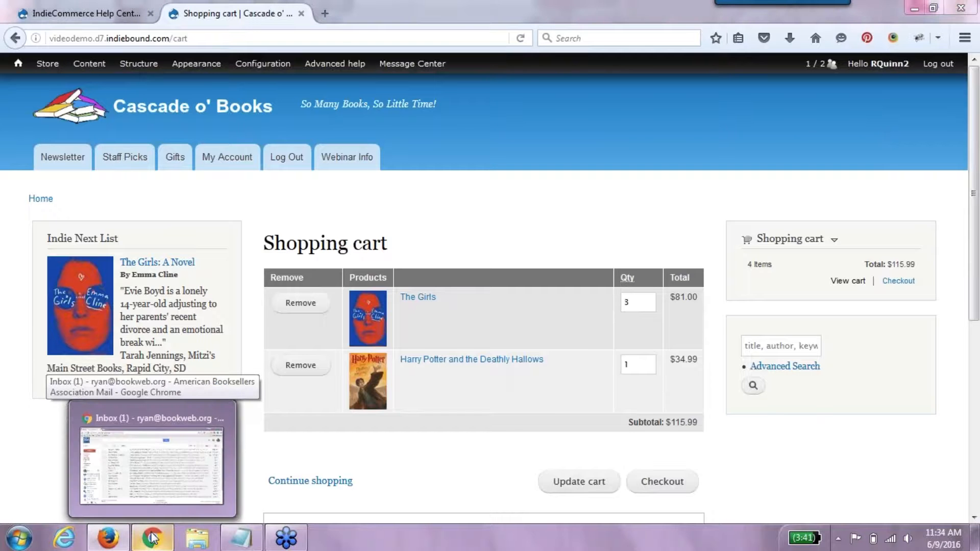
right_click(151, 537)
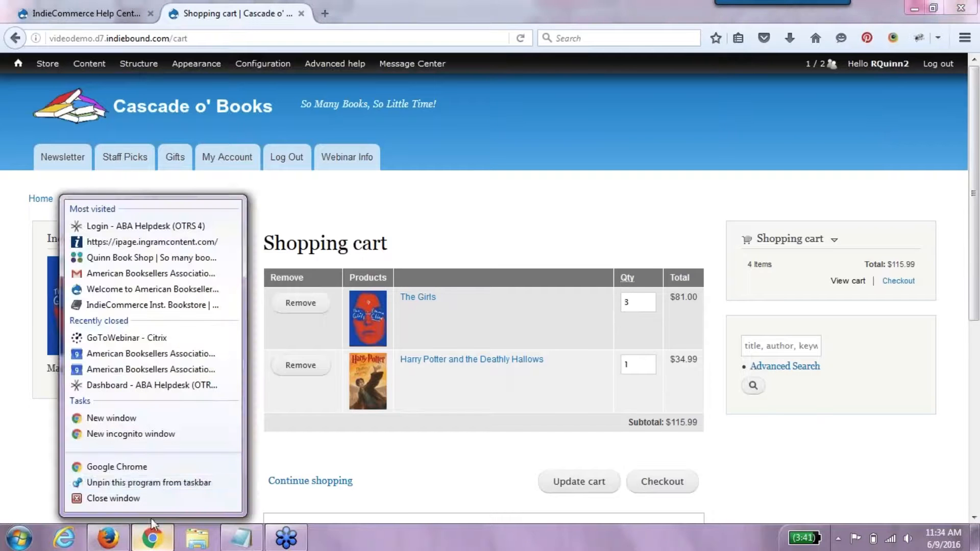
left_click(166, 422)
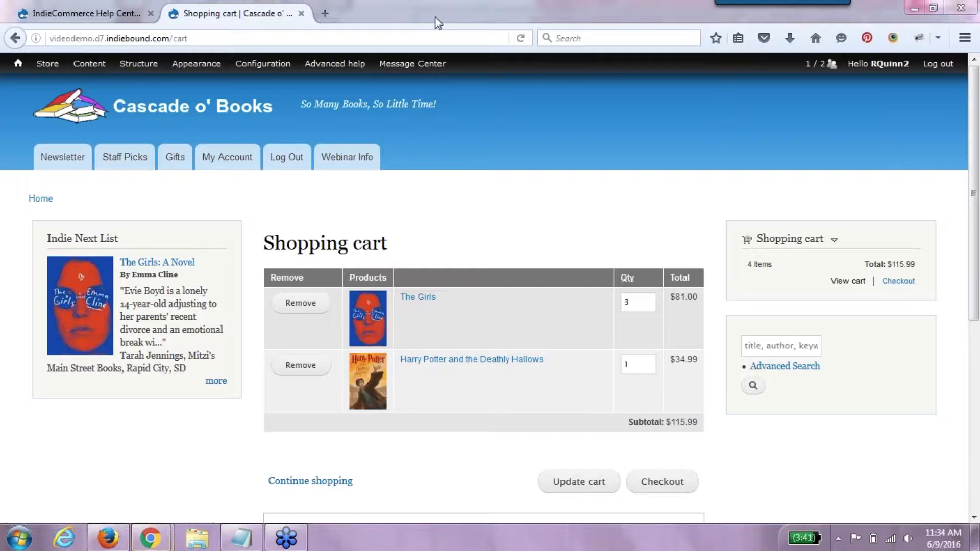
mouse_move(158, 537)
left_click(249, 465)
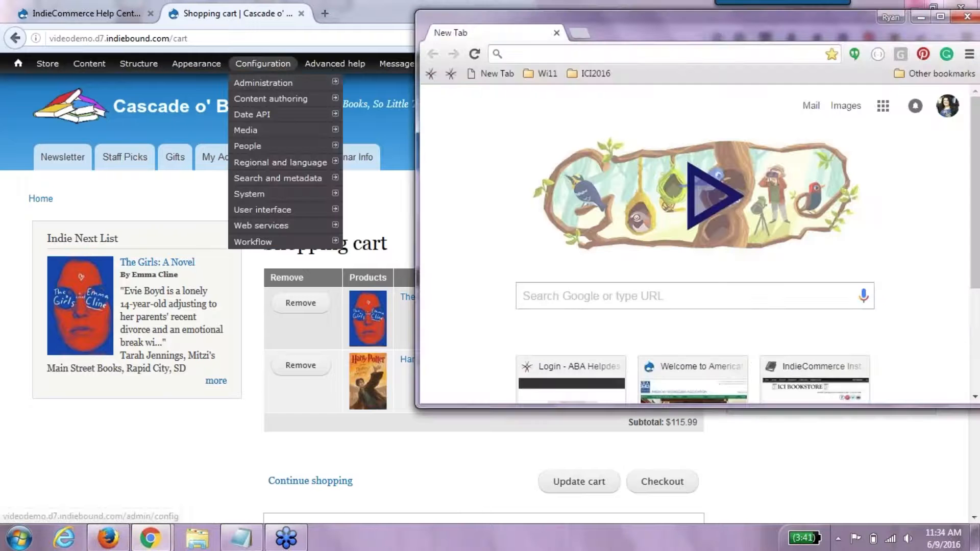
left_click_drag(945, 10, 658, 8)
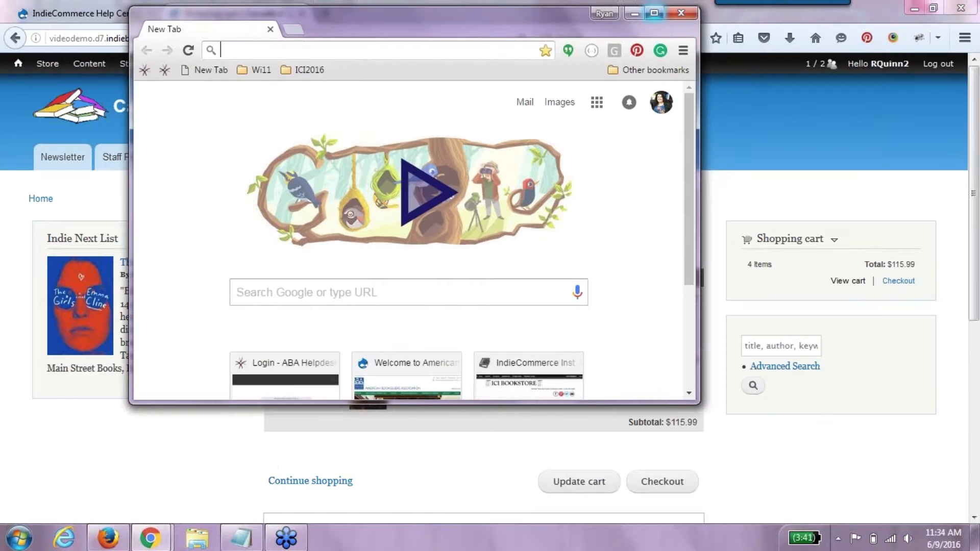
left_click(654, 12)
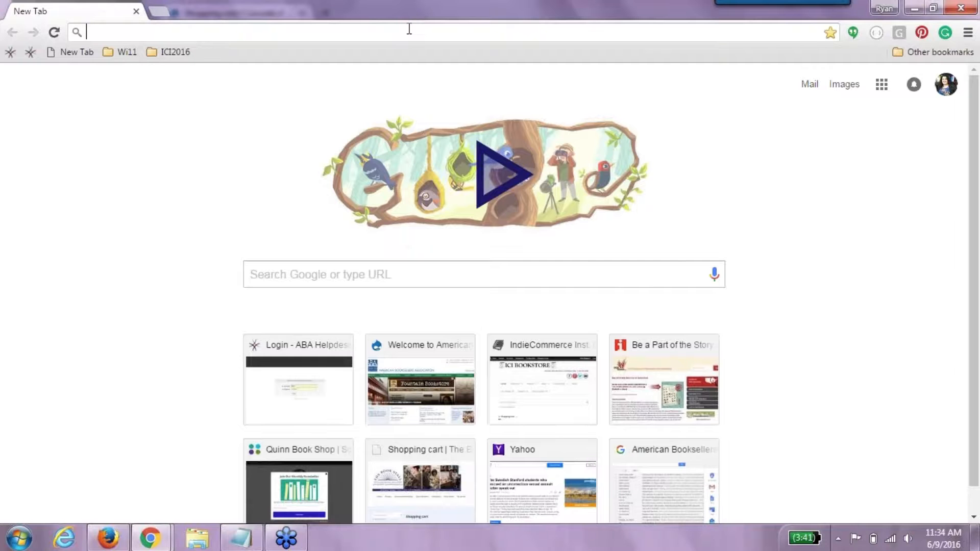
- Load videodemo.d7.indiebound.com, log out, and open The Girls: A Novel product page
type("videodemo.d7.indiebound.com")
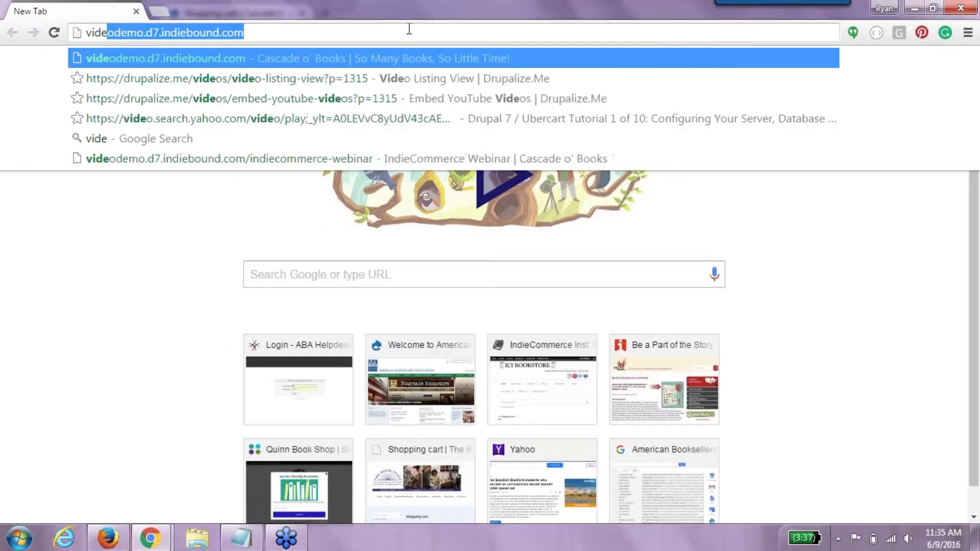
key("Return")
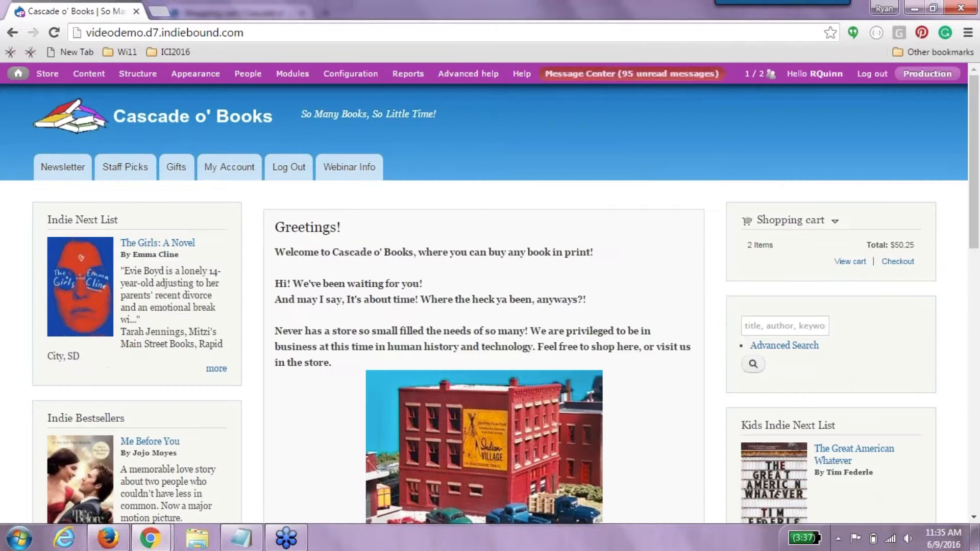
left_click(801, 328)
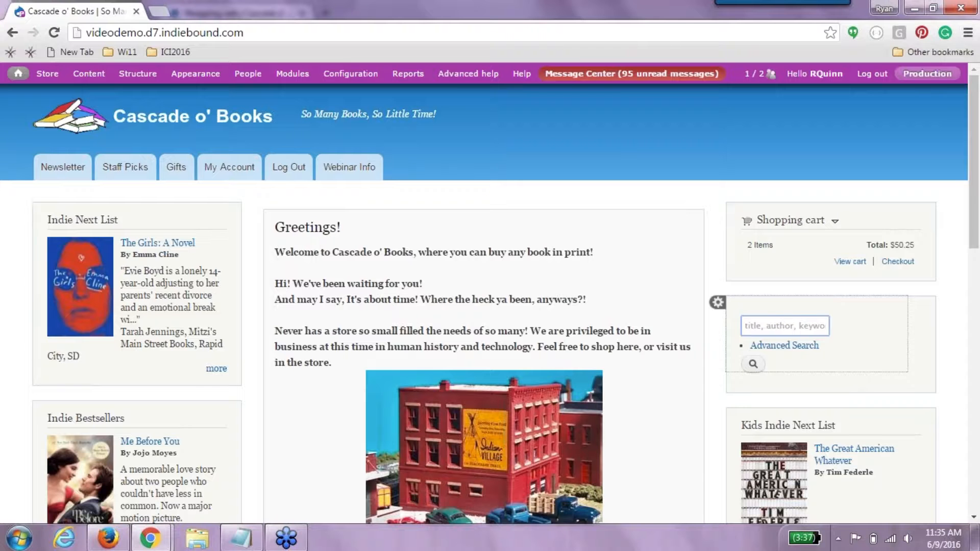
left_click(872, 73)
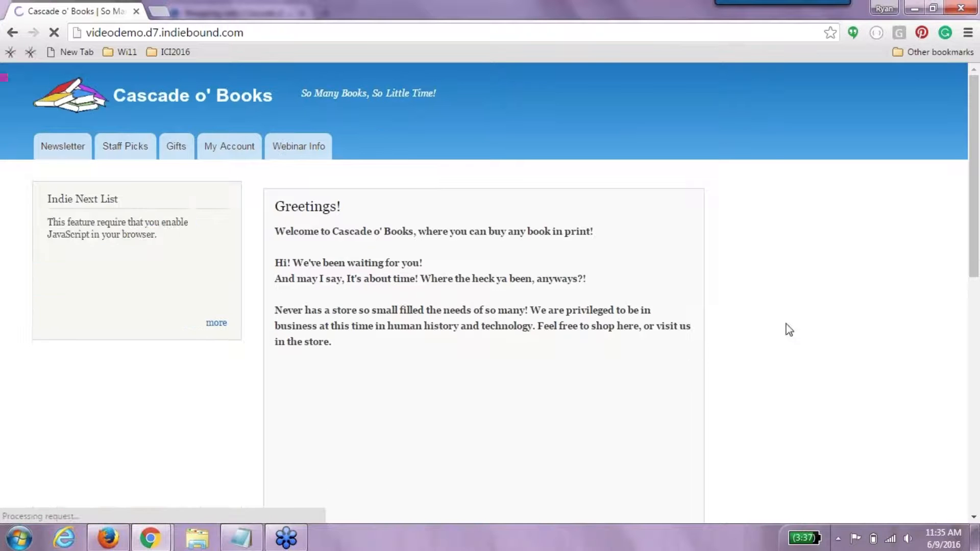
left_click(787, 211)
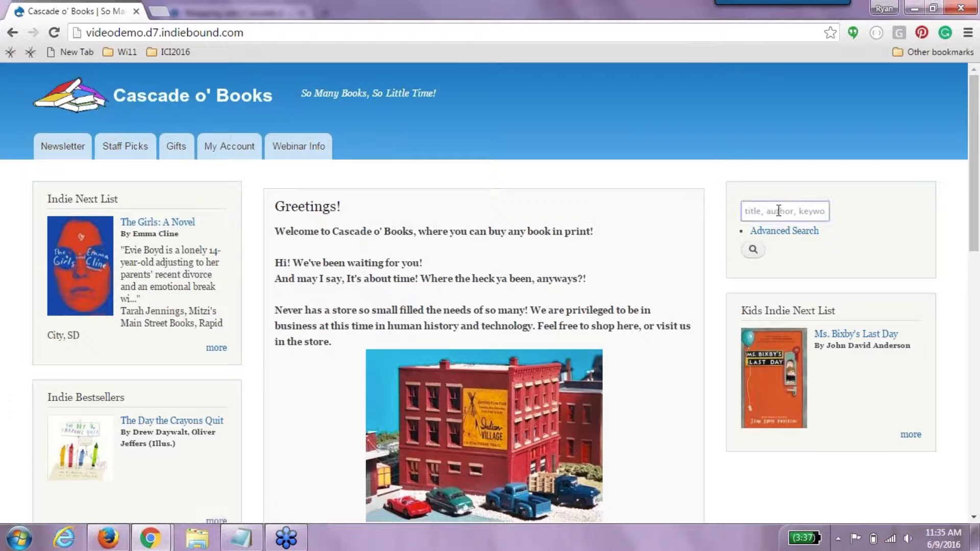
left_click(157, 222)
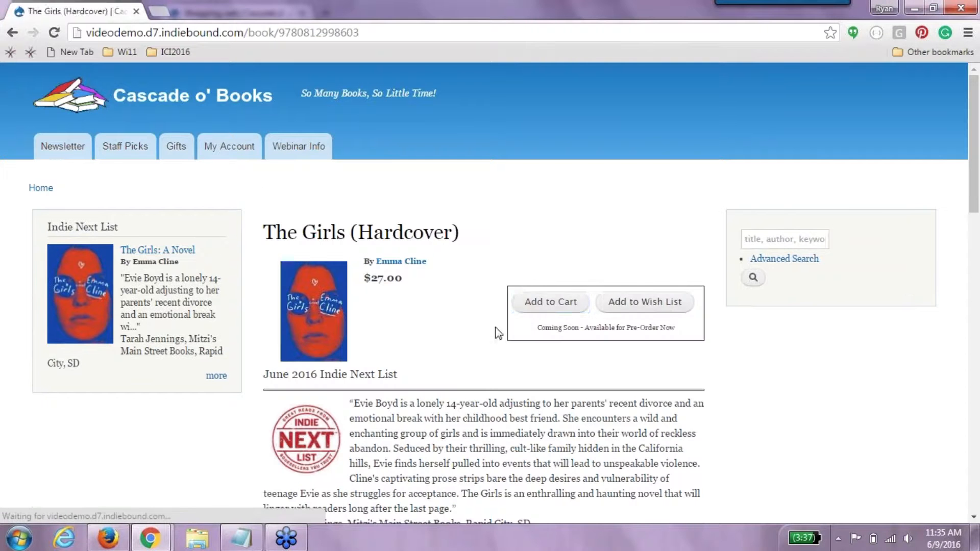
- Add The Girls to the cart, updating quantity to 3 then 4 for a $108.00 subtotal
left_click(577, 303)
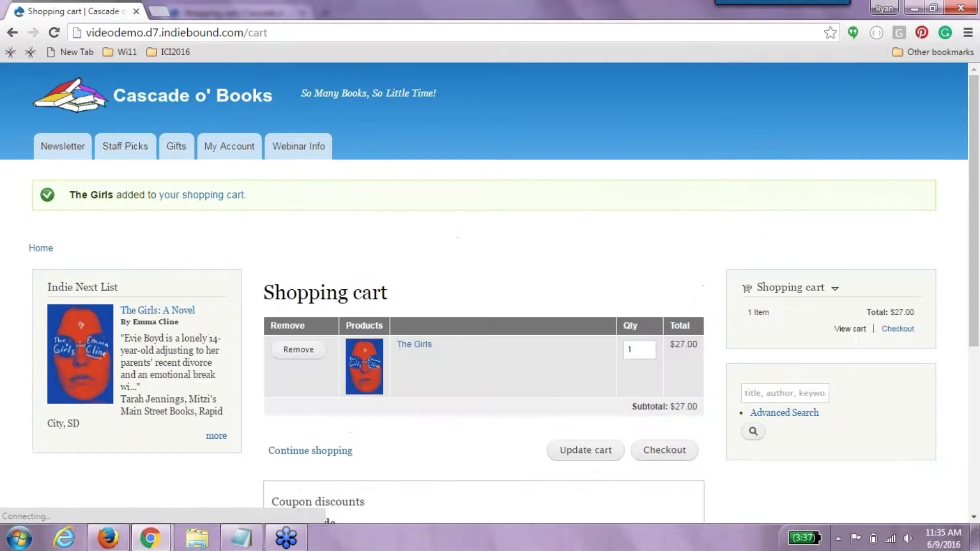
double_click(630, 350)
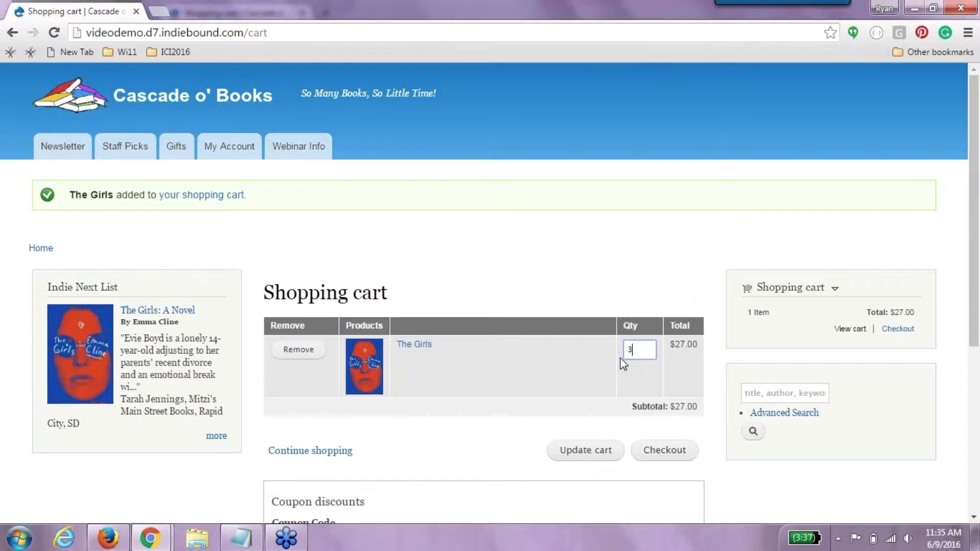
left_click(621, 454)
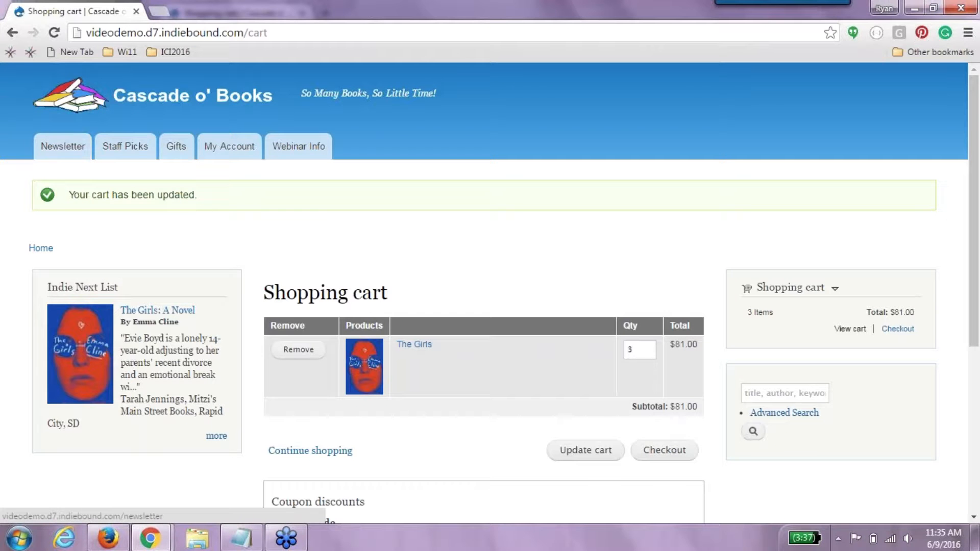
left_click(774, 392)
type("ha")
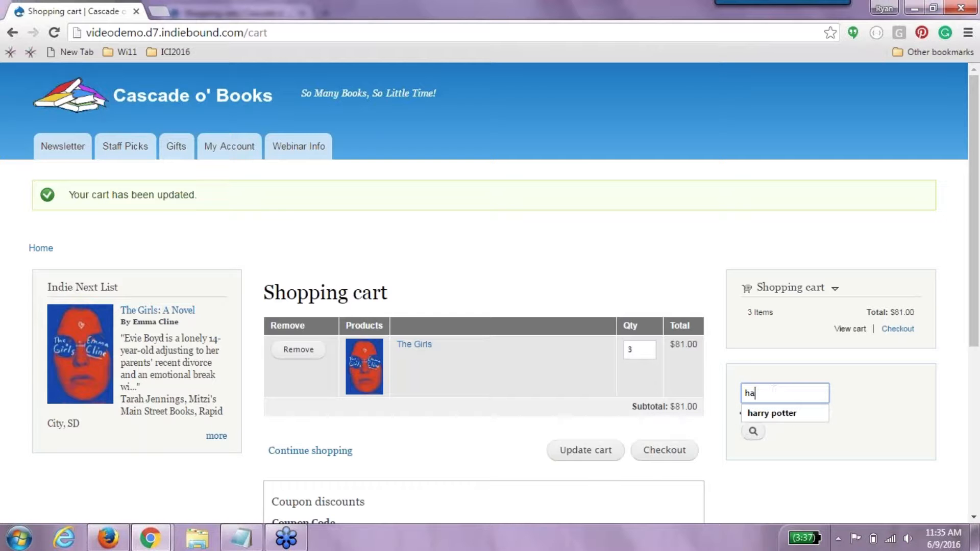
double_click(639, 351)
type("4")
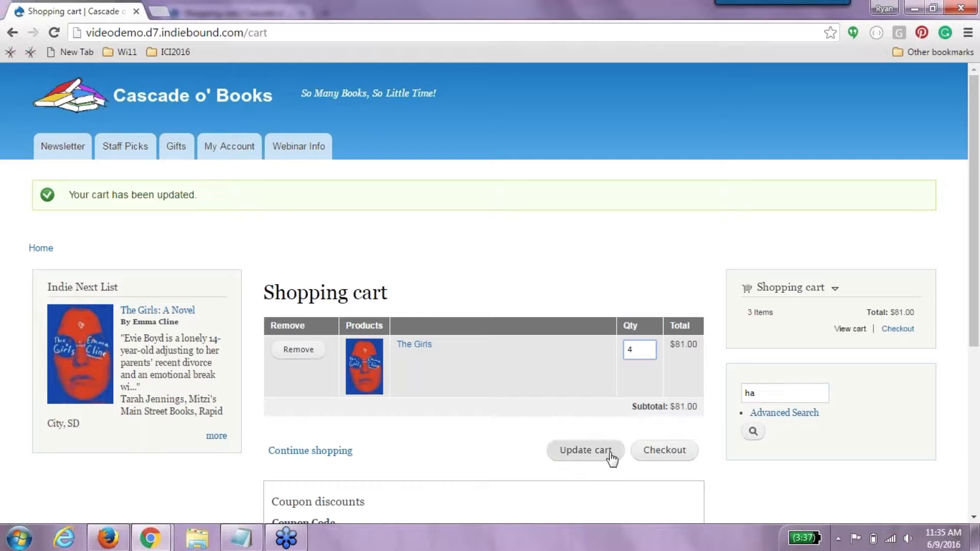
left_click(611, 458)
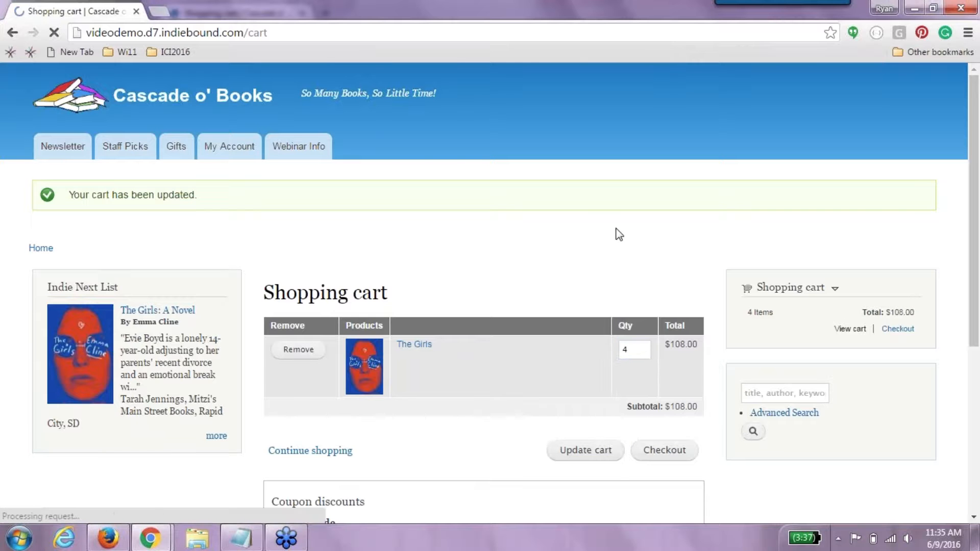
scroll(975, 334, "down", 3)
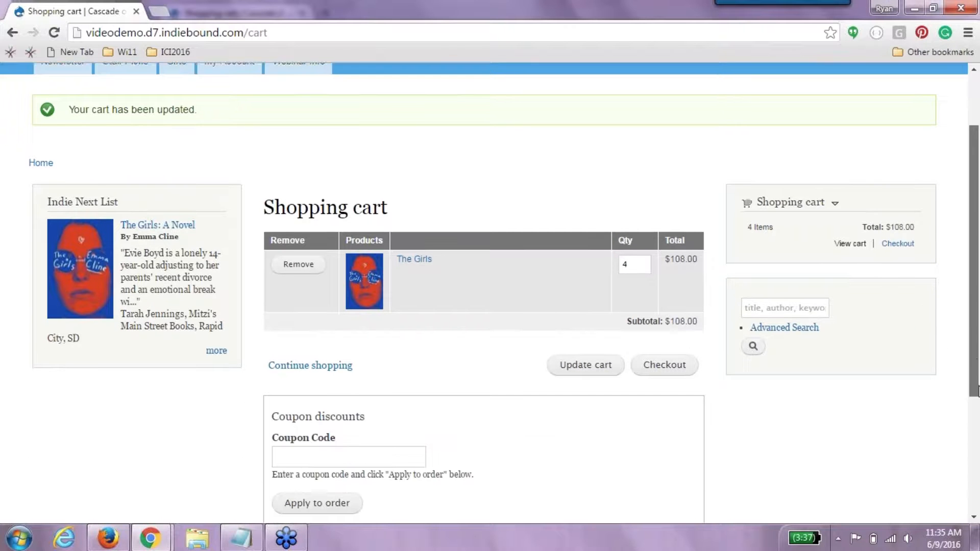
left_click(324, 424)
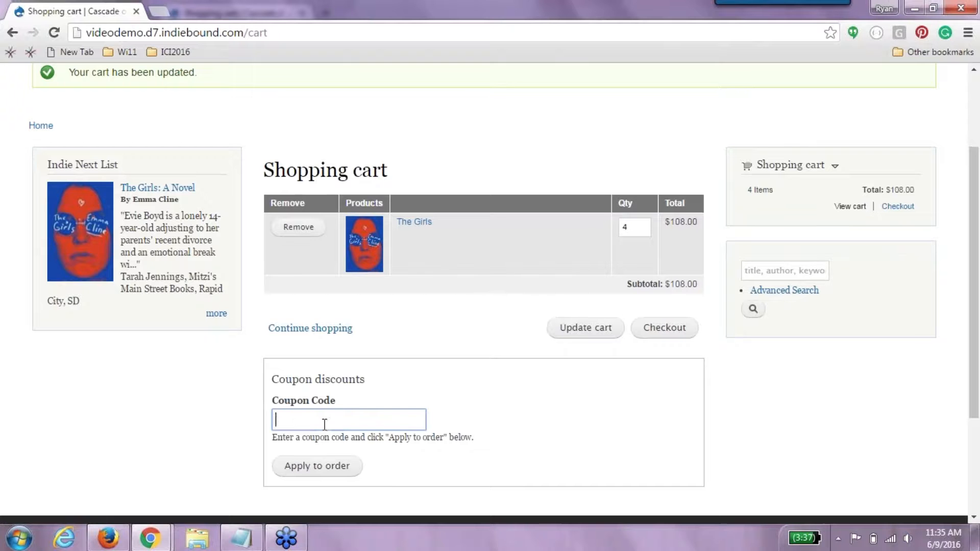
- Apply coupon code 25OFF for a $27.00 discount, then remove it again
type("10HPC")
key("BackSpace")
key("BackSpace")
key("BackSpace")
type("25")
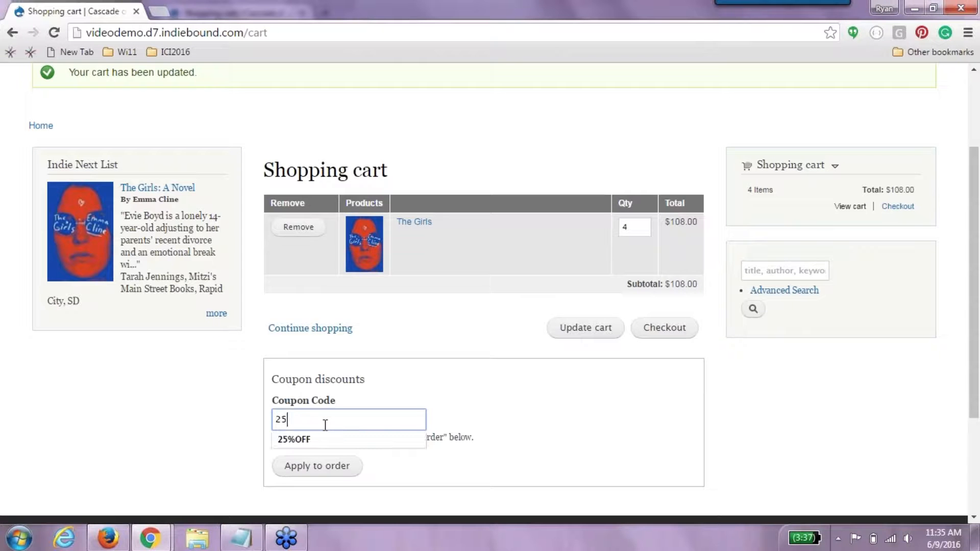
type("OFF")
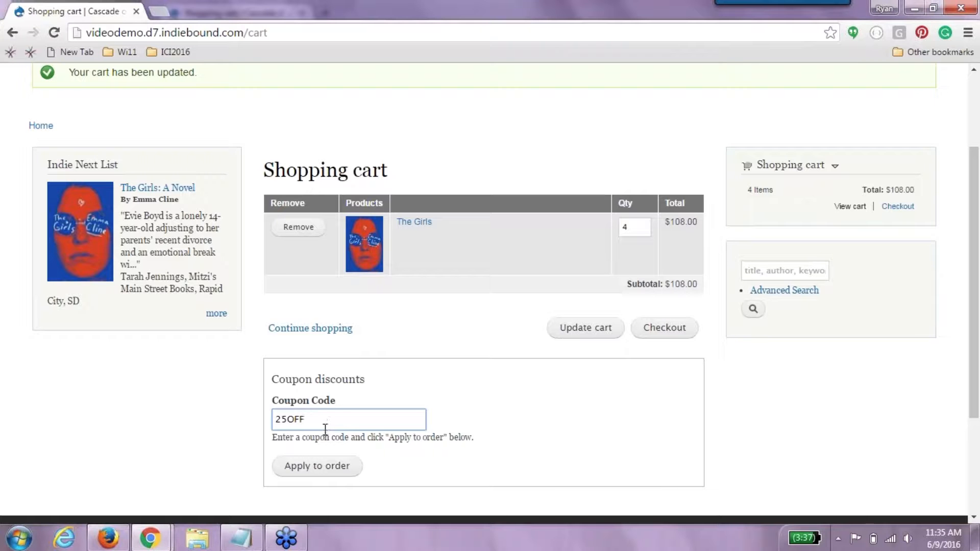
left_click(328, 477)
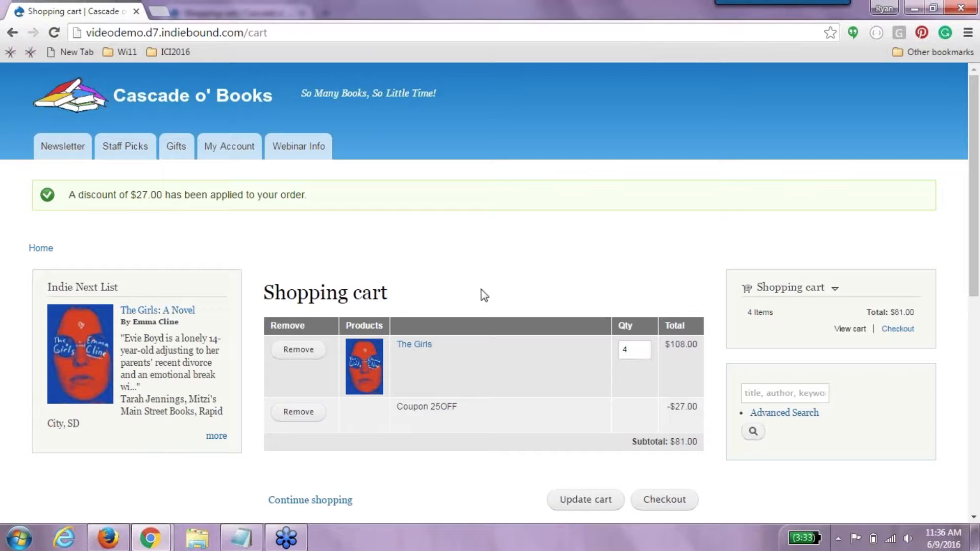
left_click(306, 413)
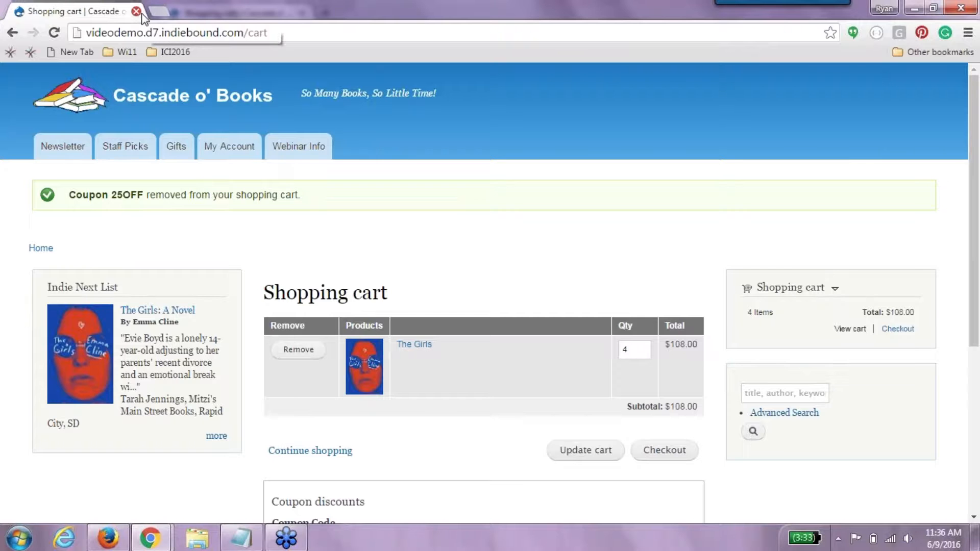
- Close the shopper window, open a maximized new one on videodemo.d7.indiebound.com, and open Wolf Hollow
left_click(108, 537)
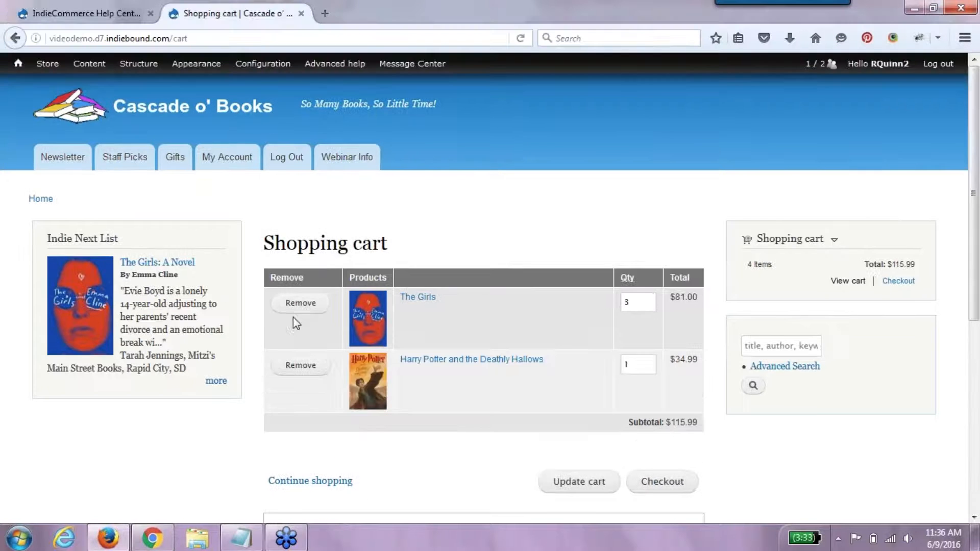
right_click(148, 537)
left_click(176, 417)
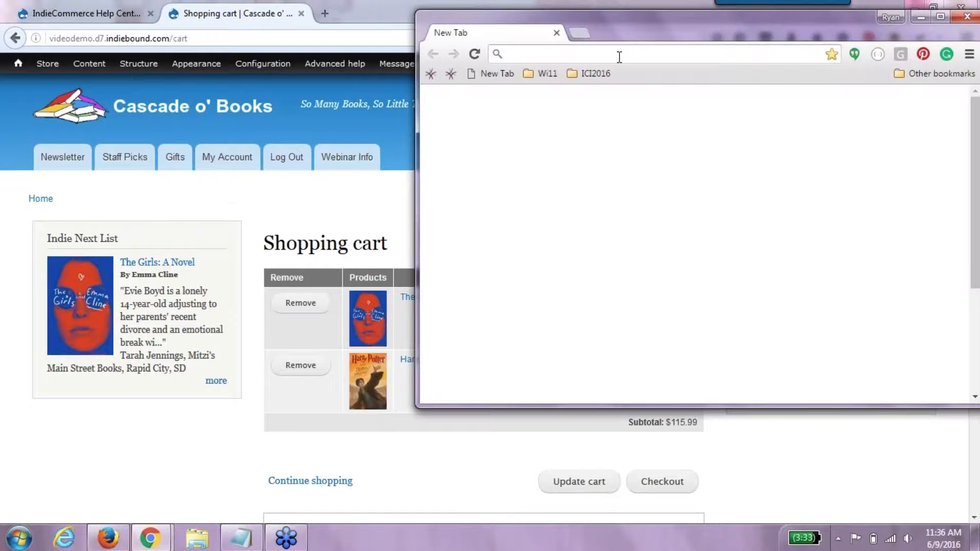
type("videodemo.d7.indiebound.com")
key("Return")
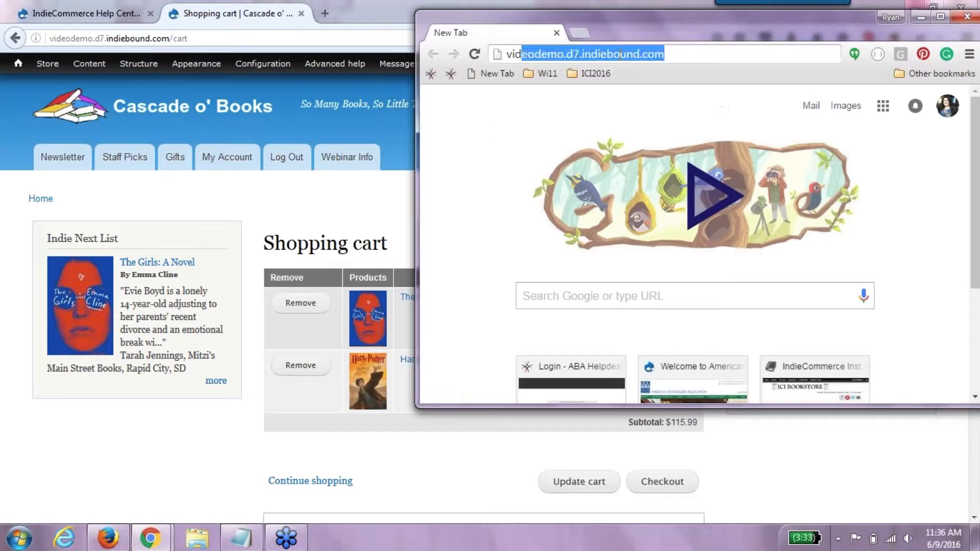
left_click(940, 16)
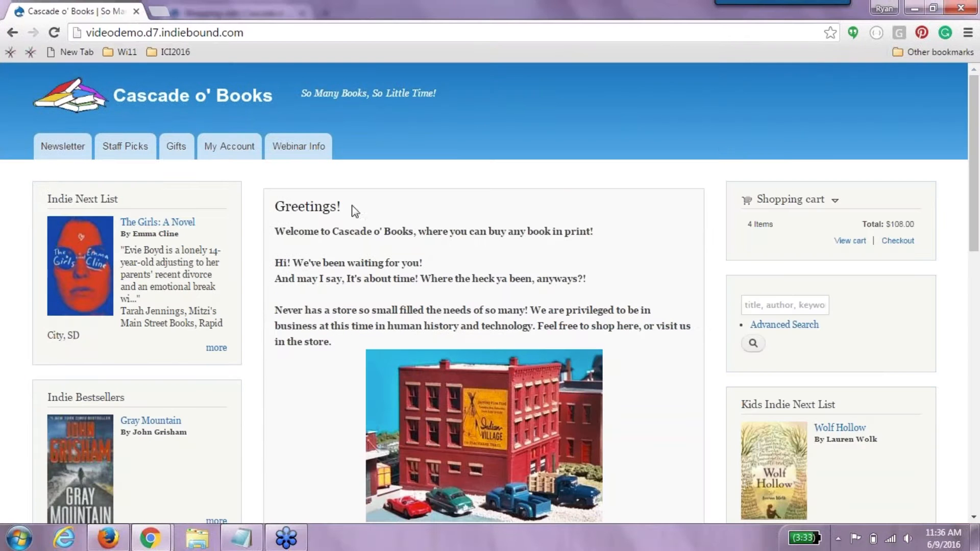
left_click(798, 306)
left_click(840, 428)
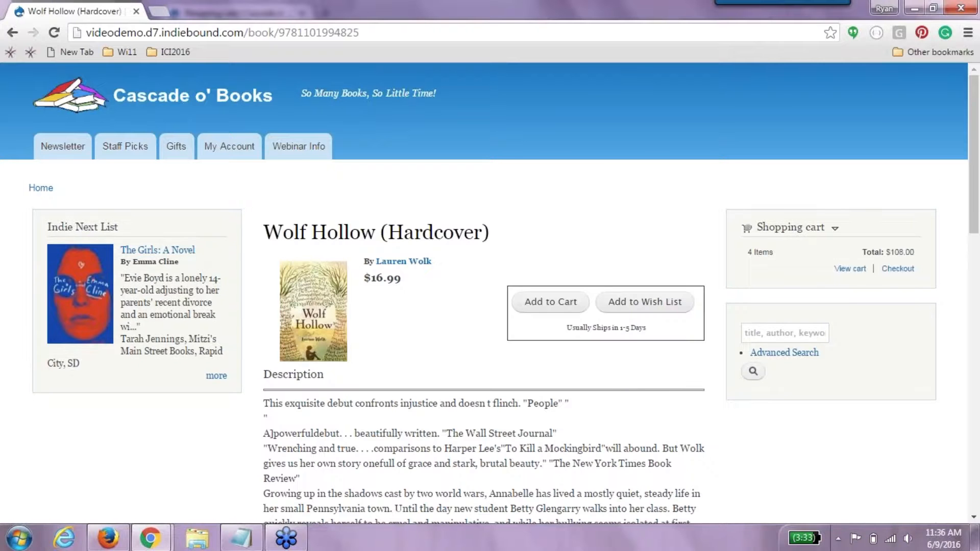
- Add Wolf Hollow, remove The Girls, set Wolf Hollow quantity to 4 ($67.96), and return home
left_click(554, 303)
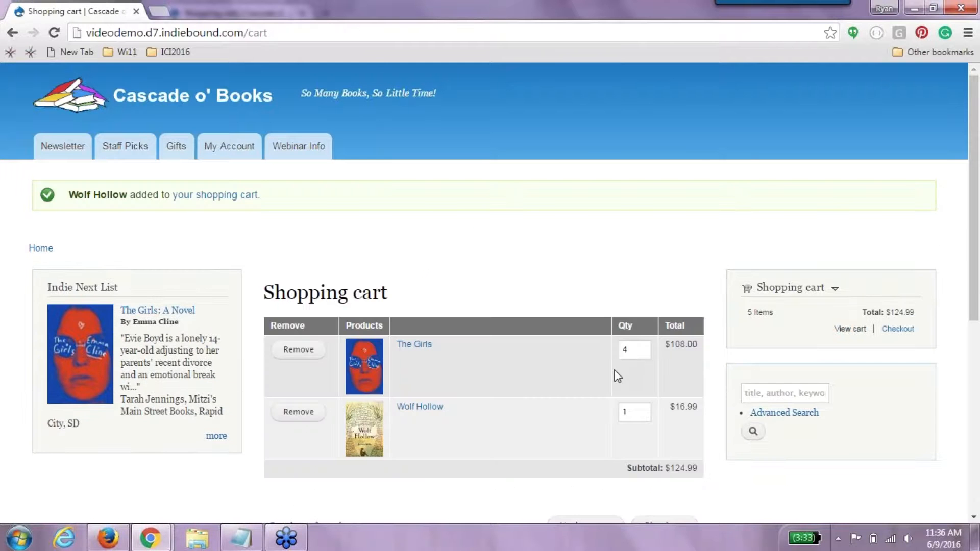
left_click(278, 355)
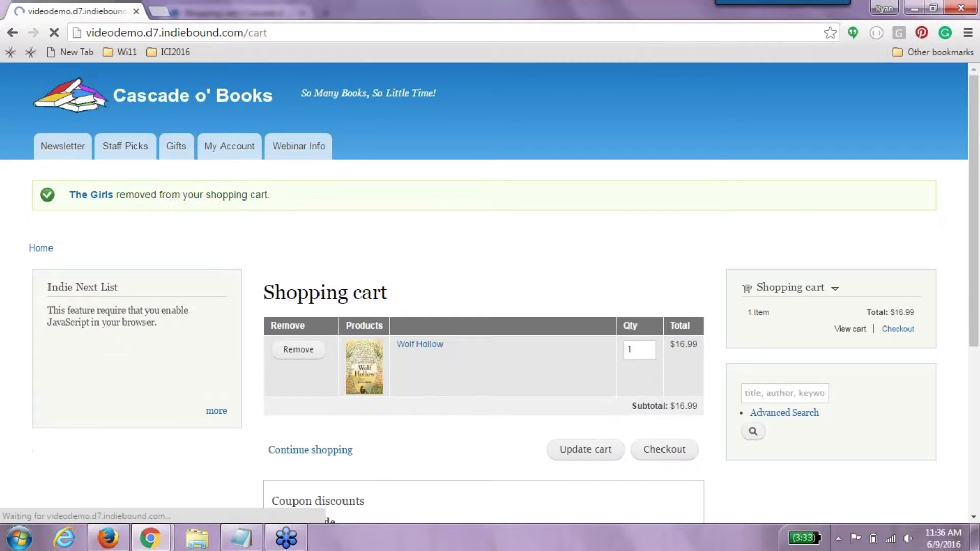
double_click(631, 350)
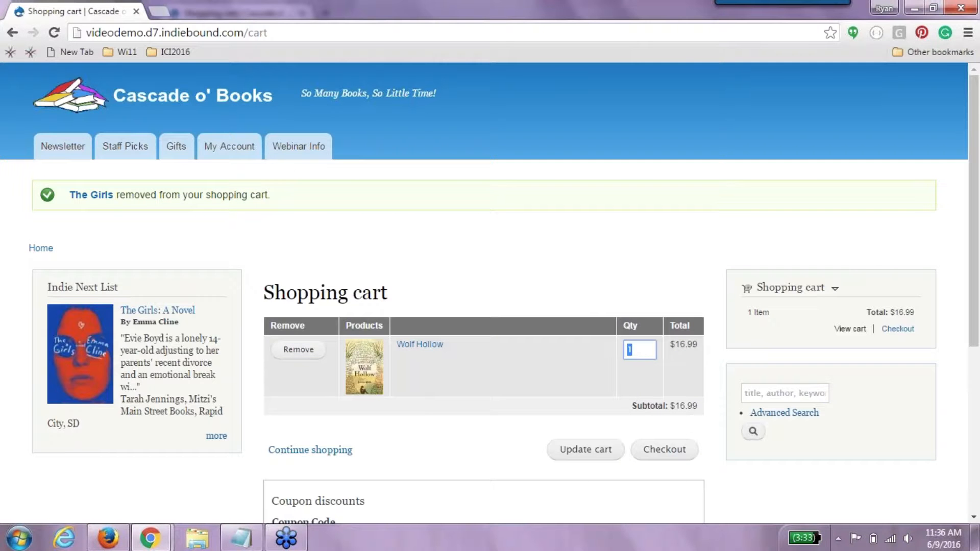
type("4")
left_click(585, 449)
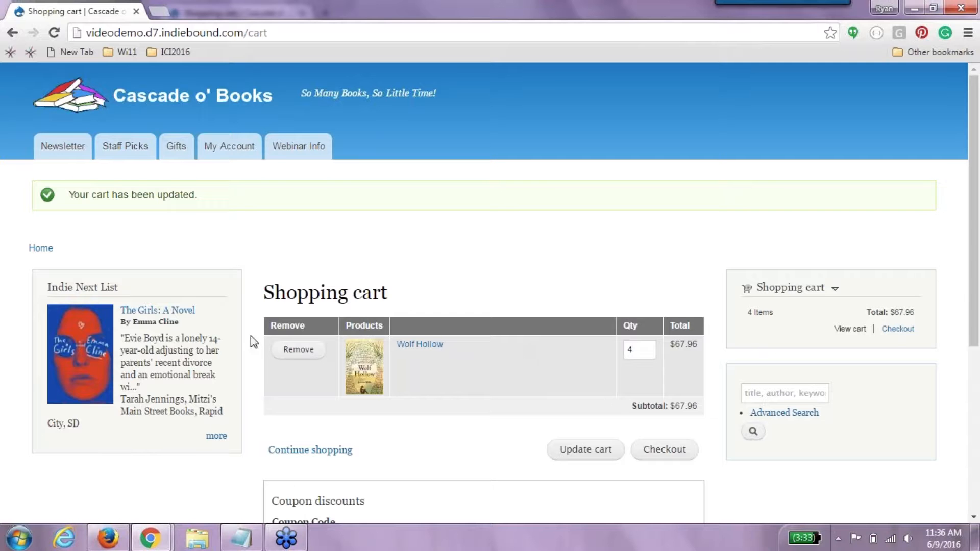
left_click(88, 129)
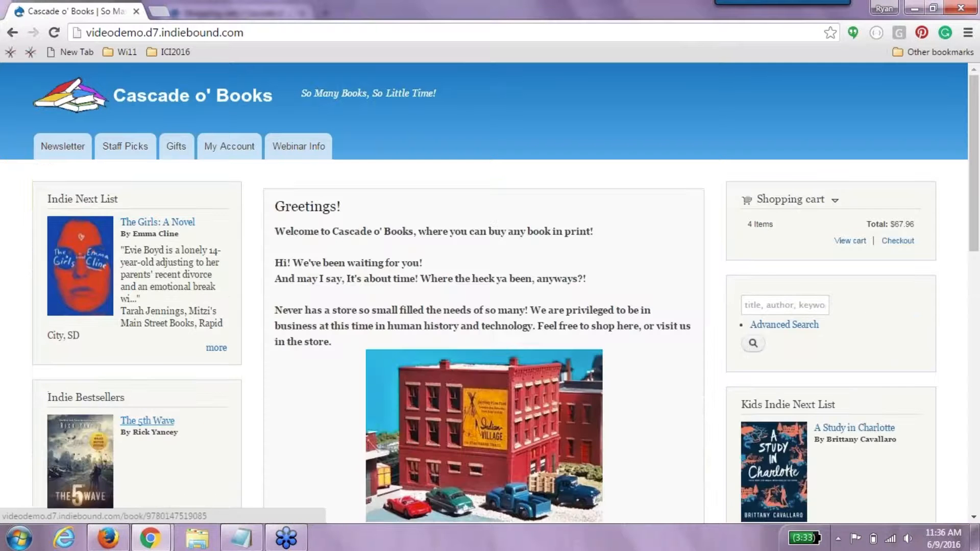
- Add The 5th Wave to the cart with quantity 2, raising the subtotal to $89.94
left_click(155, 422)
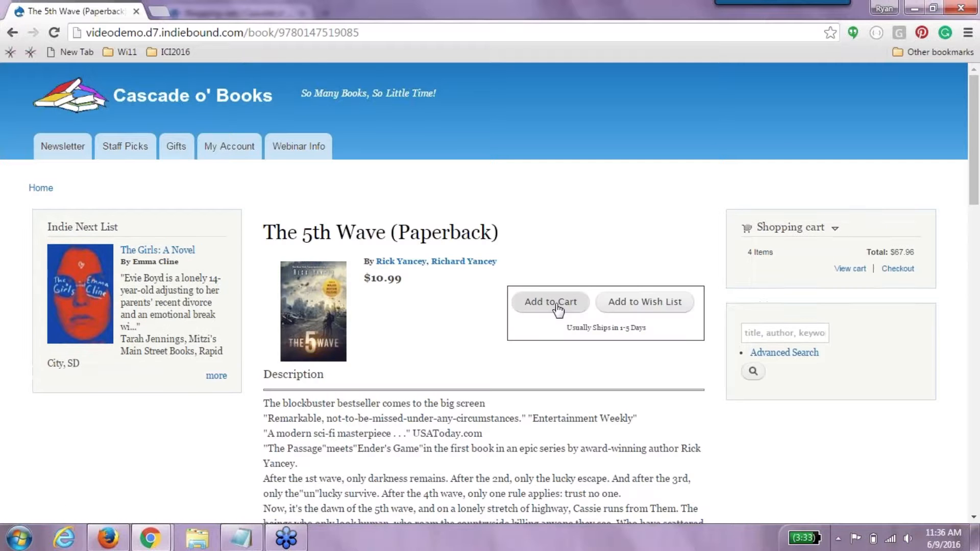
left_click(558, 308)
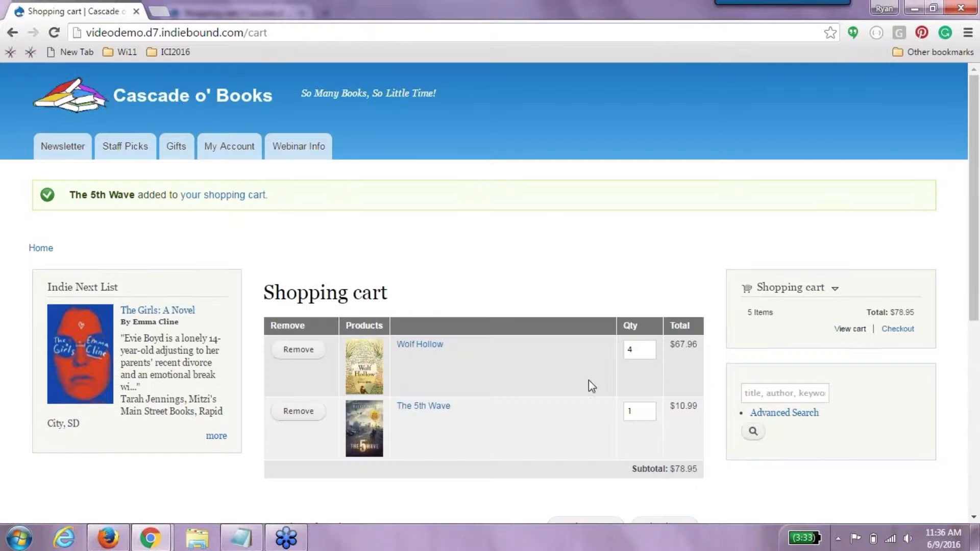
left_click_drag(651, 411, 621, 411)
type("3")
key("BackSpace")
type("2")
scroll(974, 331, "down", 3)
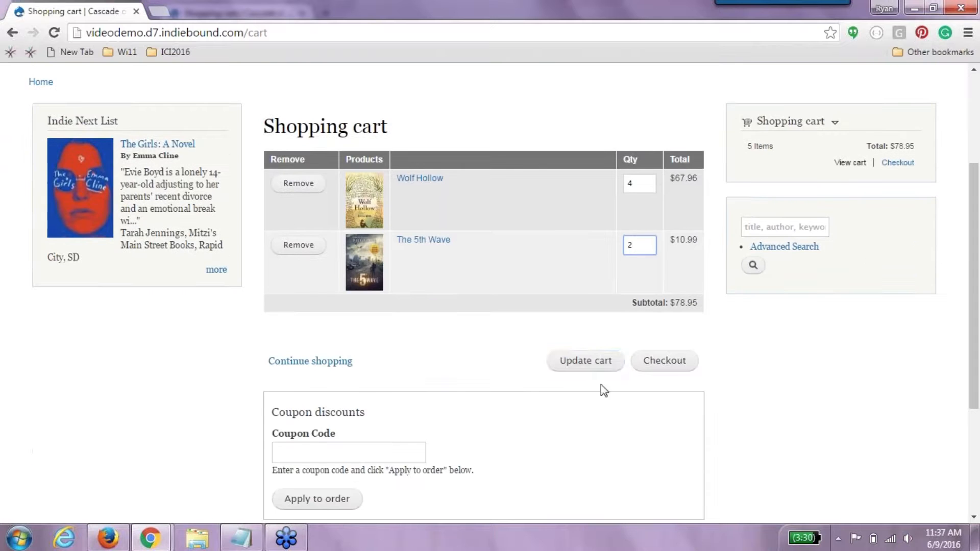
left_click(598, 363)
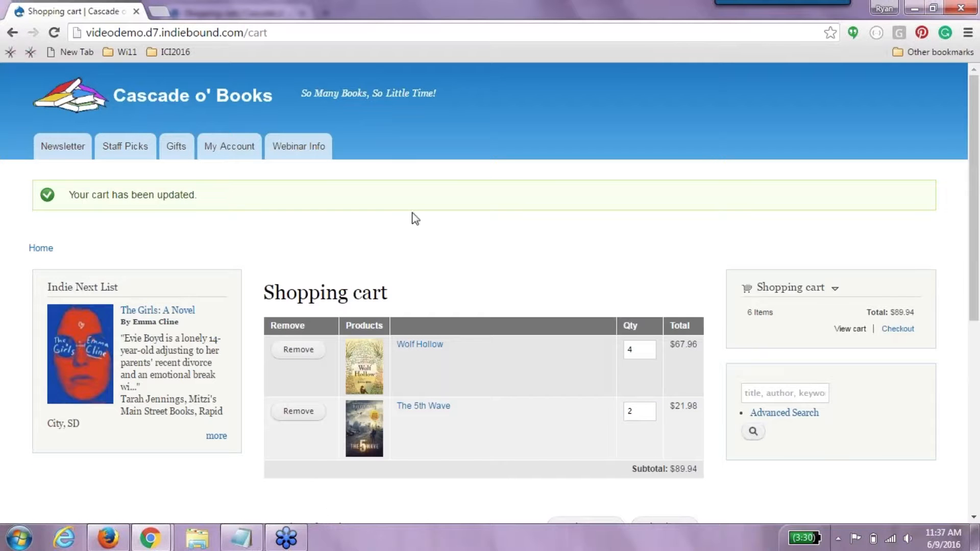
left_click(760, 392)
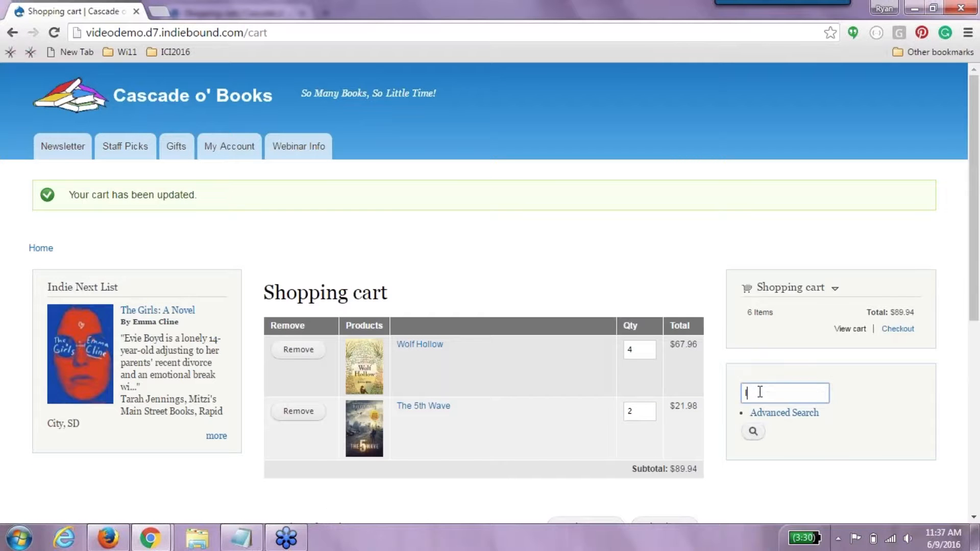
- Search the store catalog for 'llama llama'
type("Ilana")
type(" llama")
key("Return")
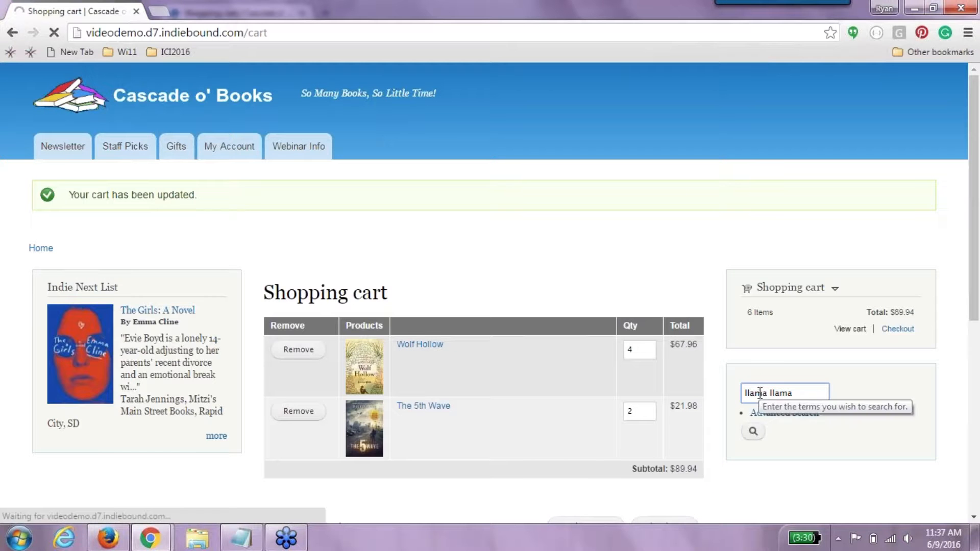
left_click(753, 432)
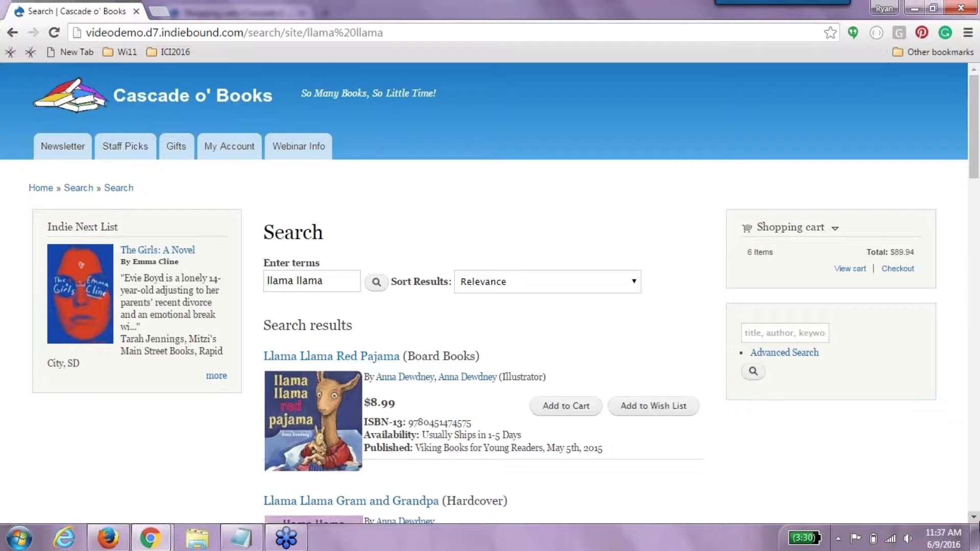
left_click(974, 517)
scroll(977, 526, "down", 2)
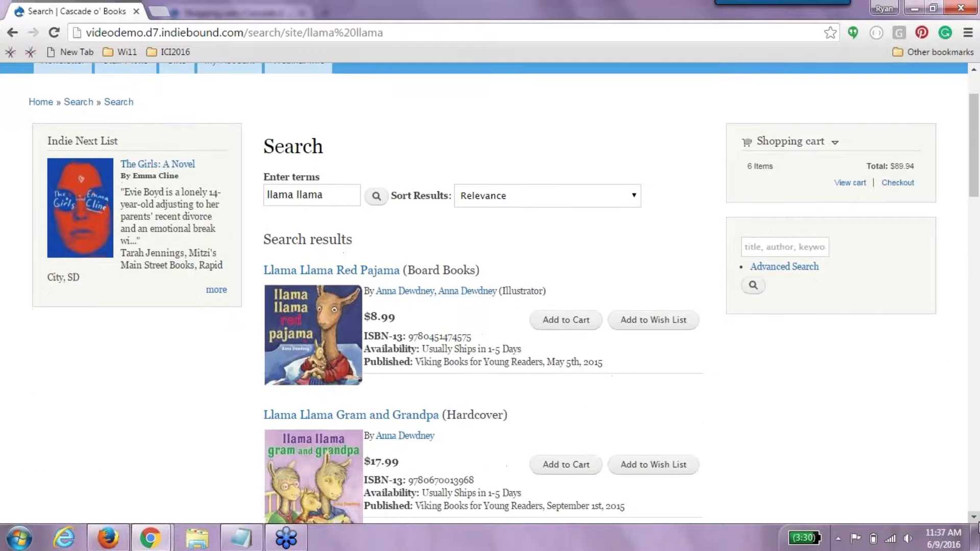
- Search by the Llama Llama ISBN copied from Notepad and add Llama Llama Red Pajama to the cart
left_click(241, 537)
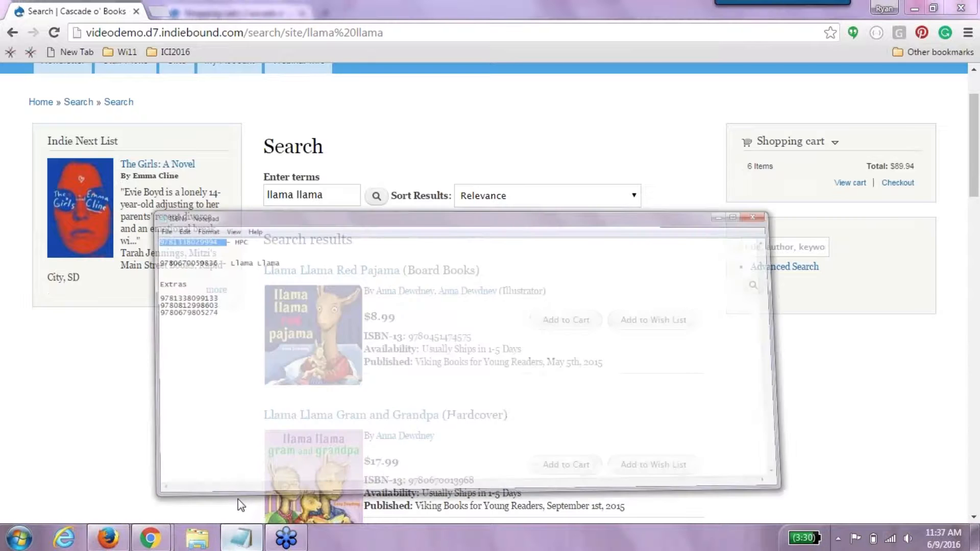
double_click(191, 187)
key("ctrl+c")
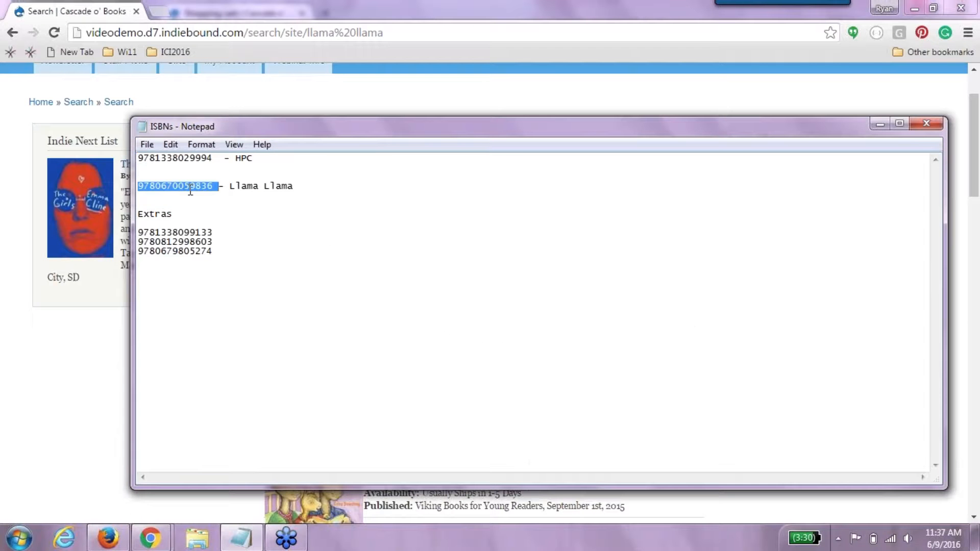
key("alt+Tab")
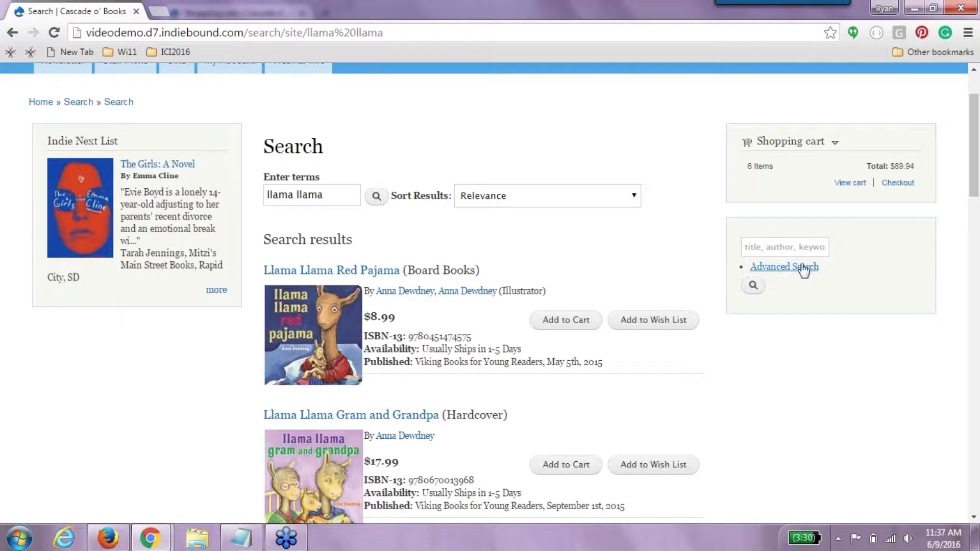
left_click(805, 247)
key("ctrl+v")
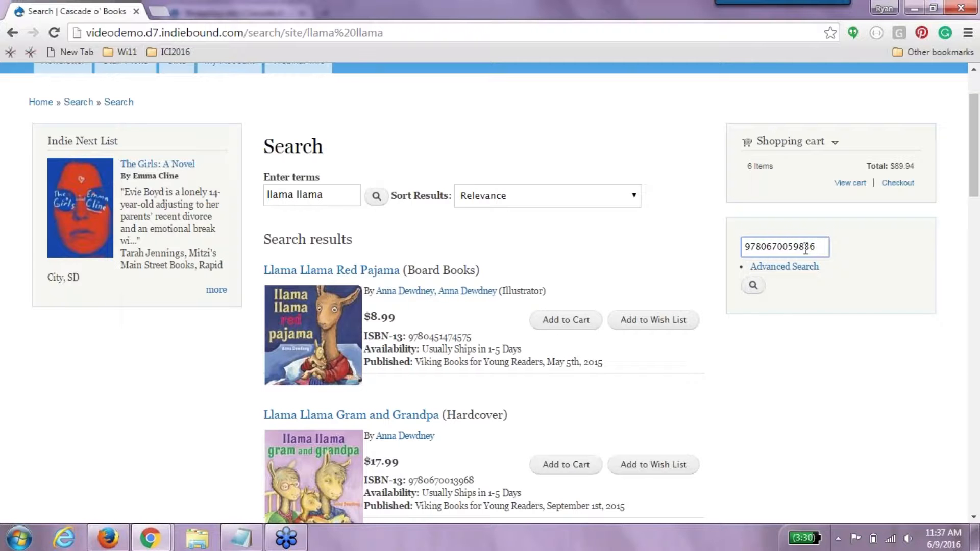
key("BackSpace")
key("BackSpace")
type("6")
key("Return")
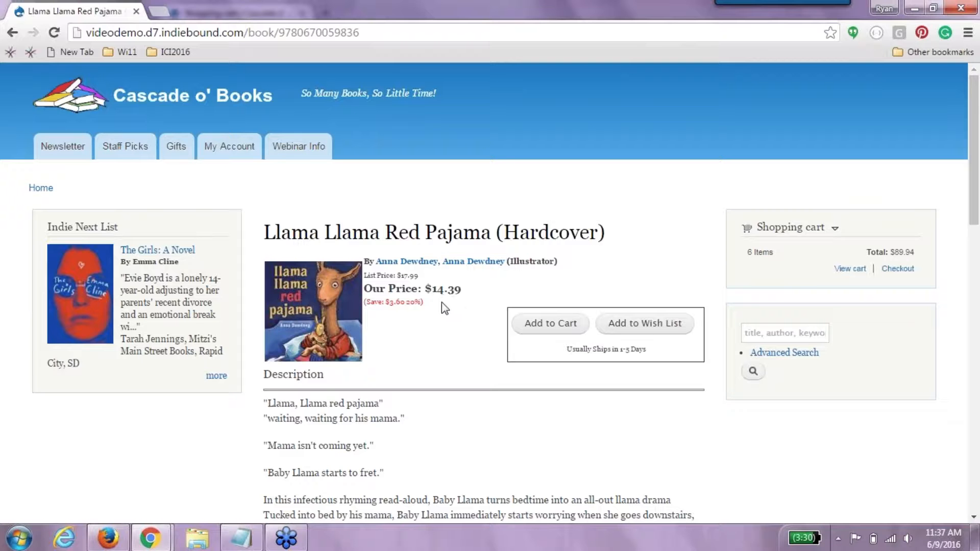
left_click_drag(442, 302, 375, 303)
left_click(434, 295)
left_click(545, 324)
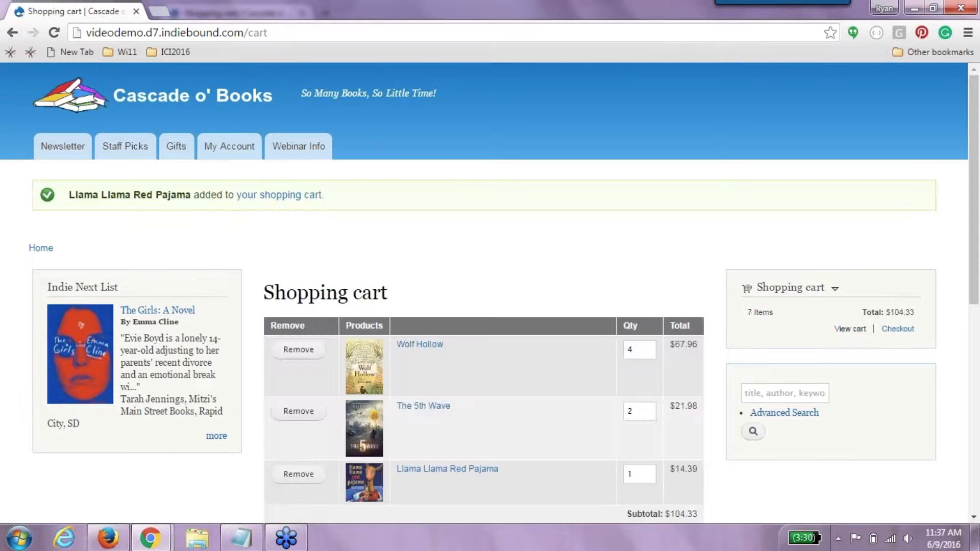
left_click_drag(975, 294, 978, 432)
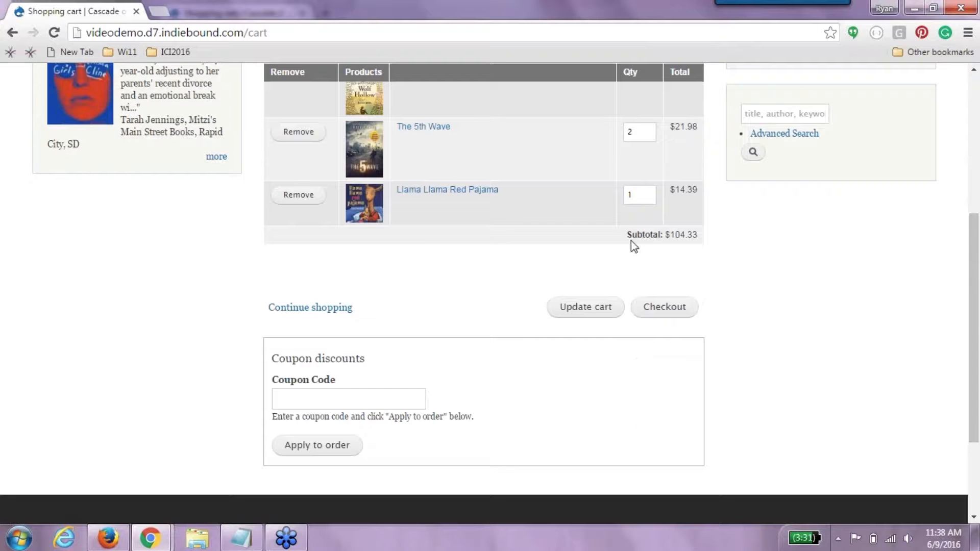
left_click(348, 393)
type("25OFF")
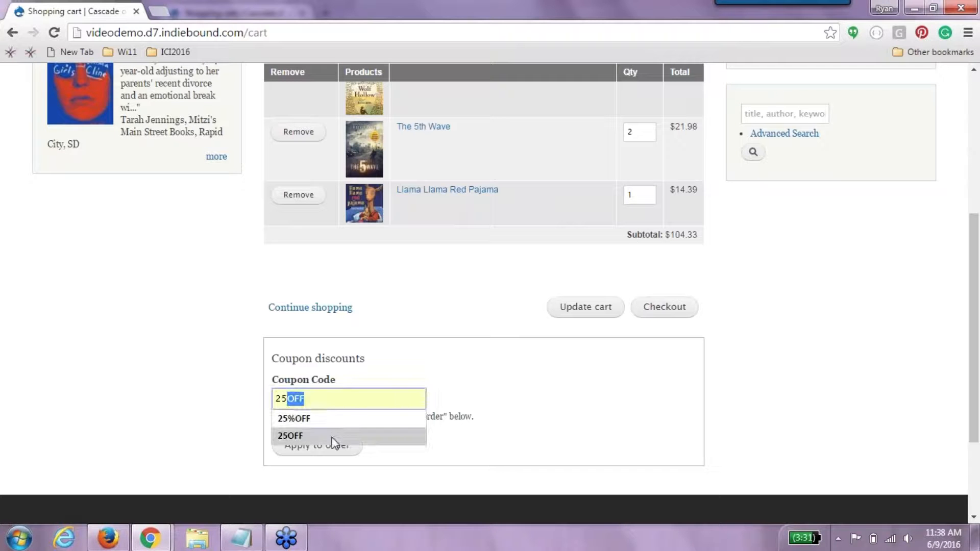
left_click(332, 437)
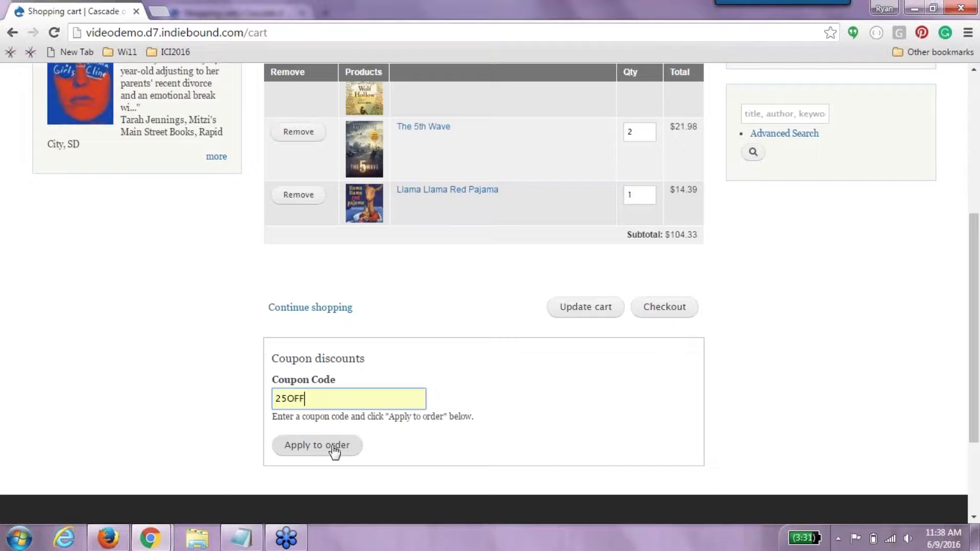
left_click(334, 449)
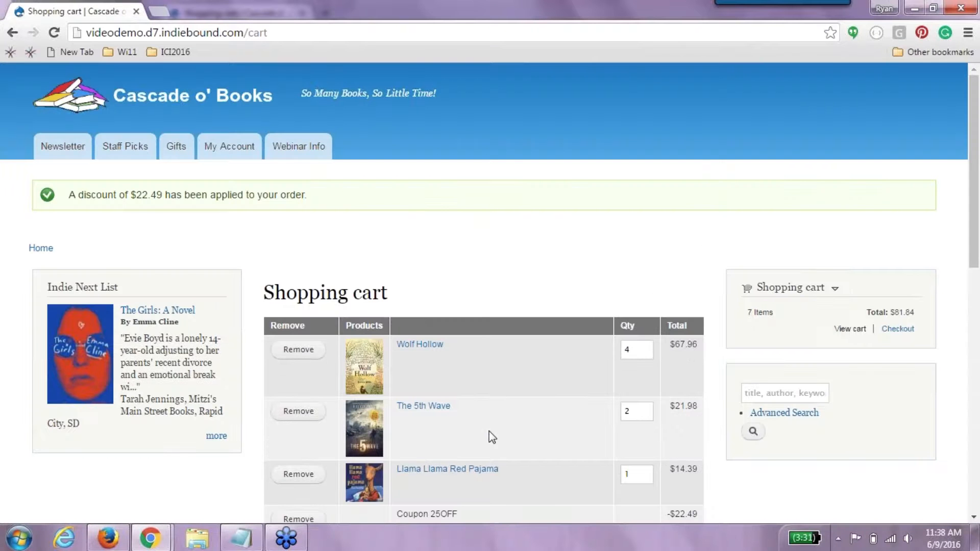
left_click(12, 32)
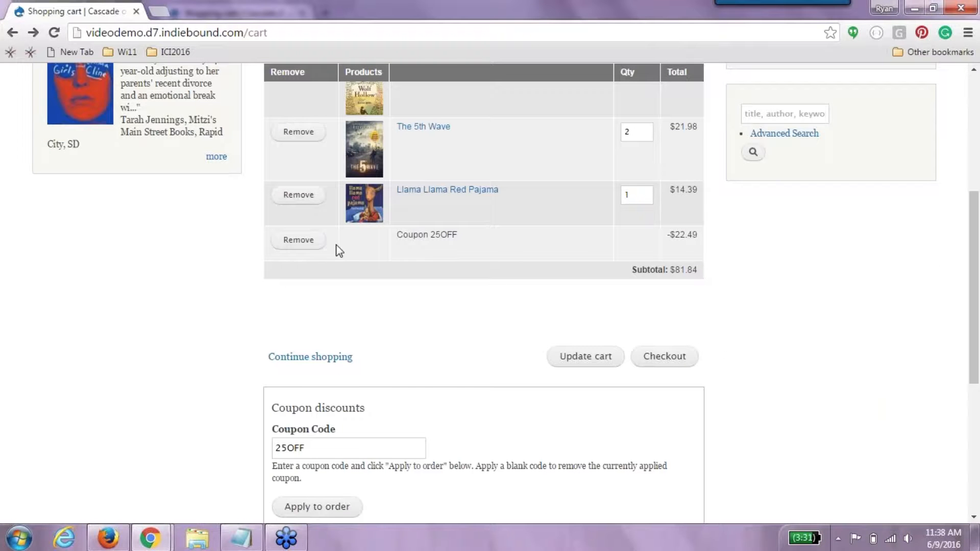
left_click(320, 243)
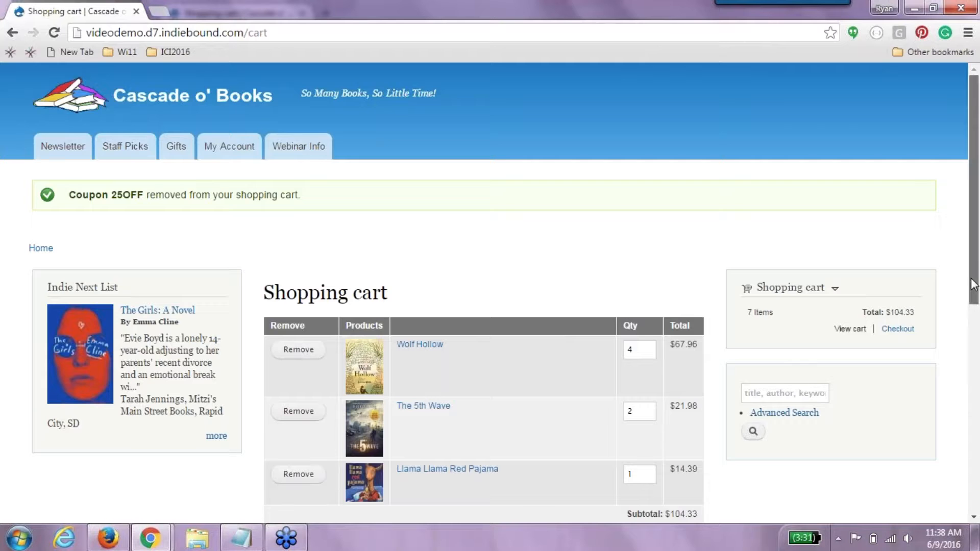
scroll(567, 320, "down", 3)
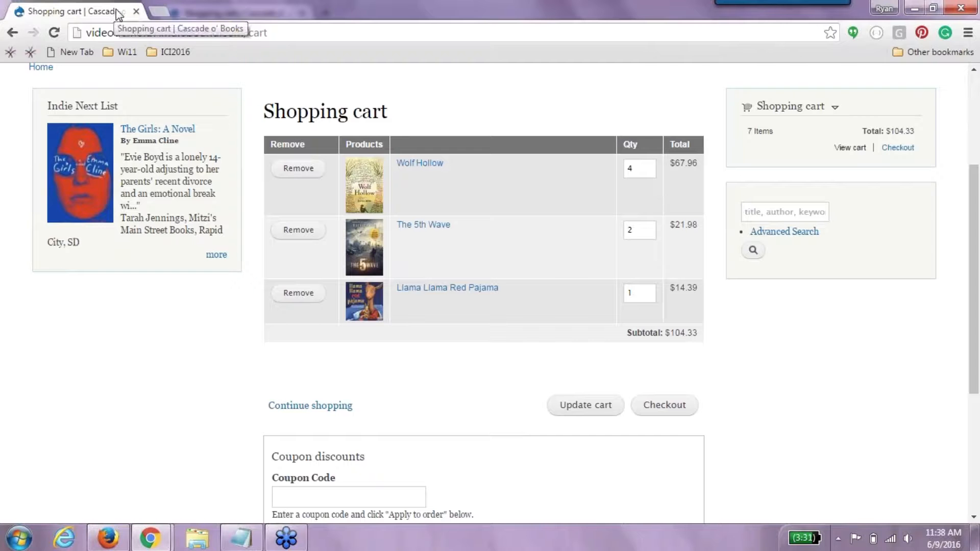
- Reload the cart page, then load videodemo.d7.indiebound.com in Internet Explorer
left_click(139, 34)
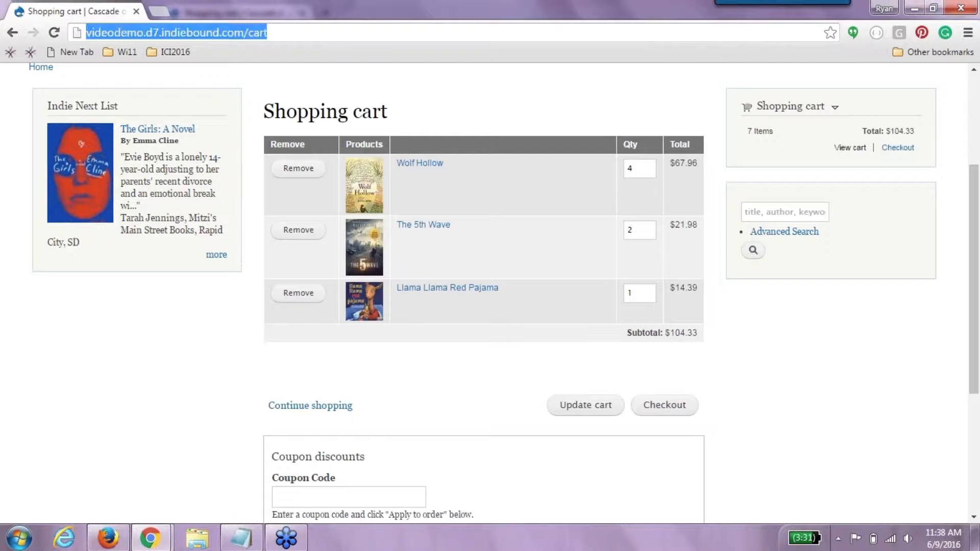
key("Return")
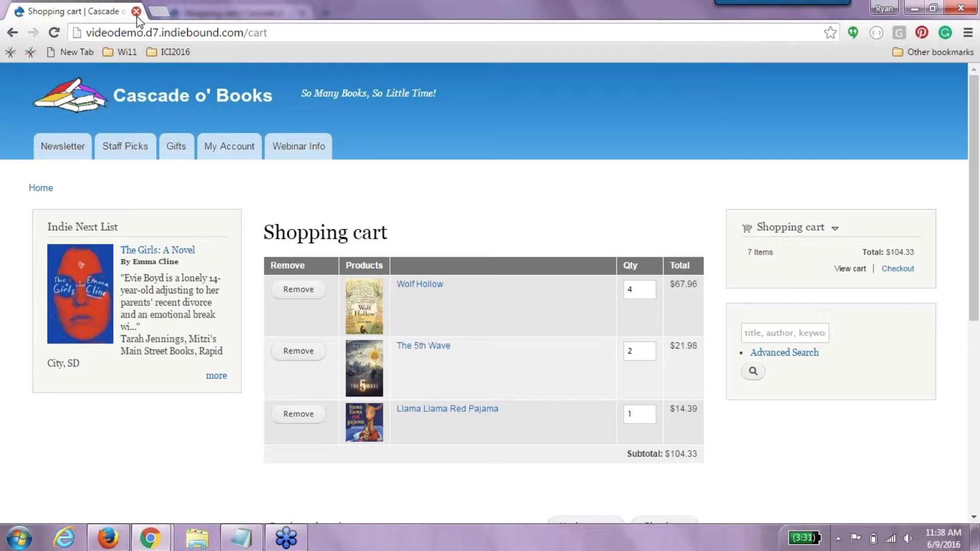
left_click(74, 534)
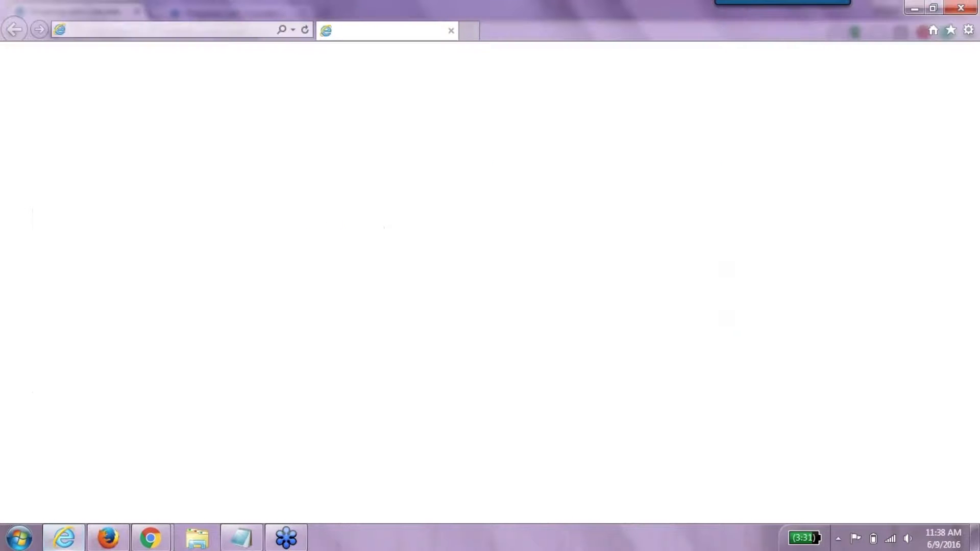
left_click(232, 29)
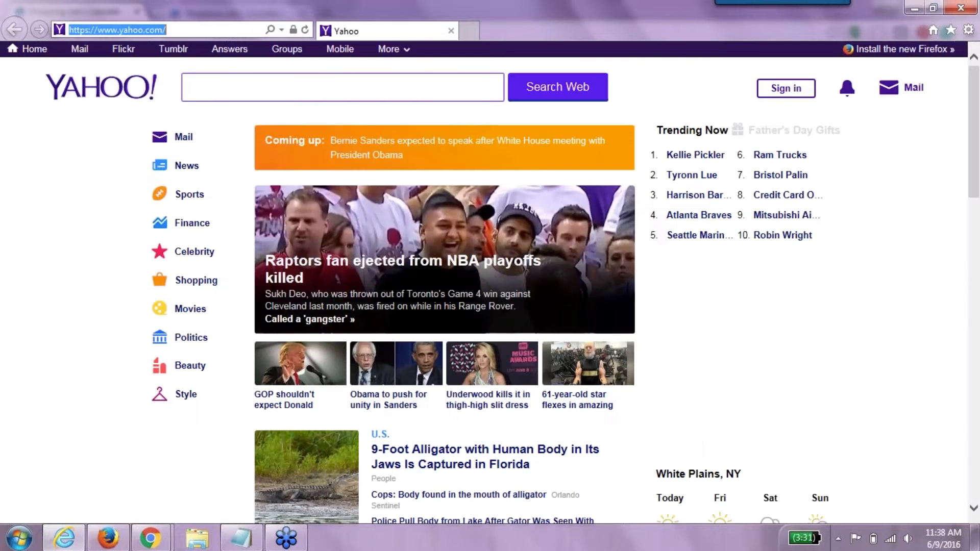
type("vide")
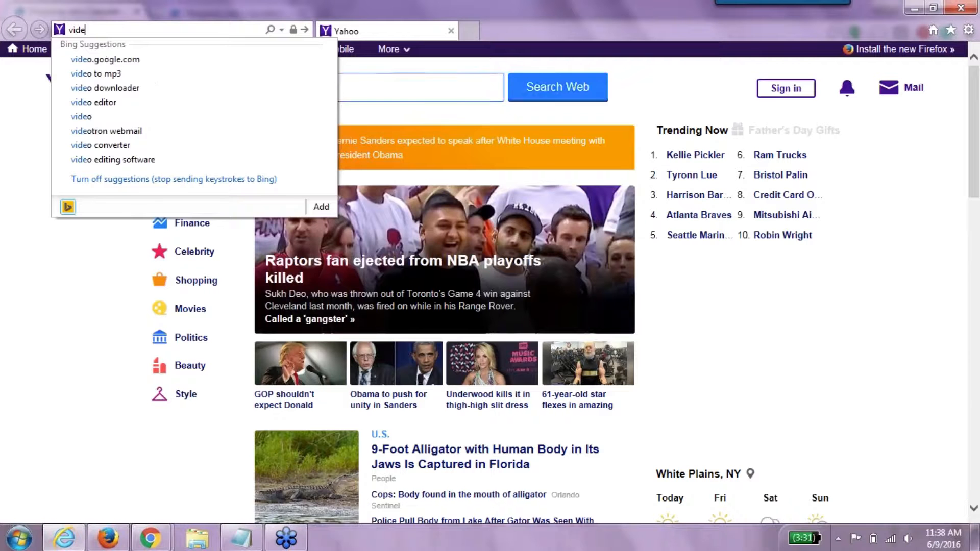
type("odemo.d7")
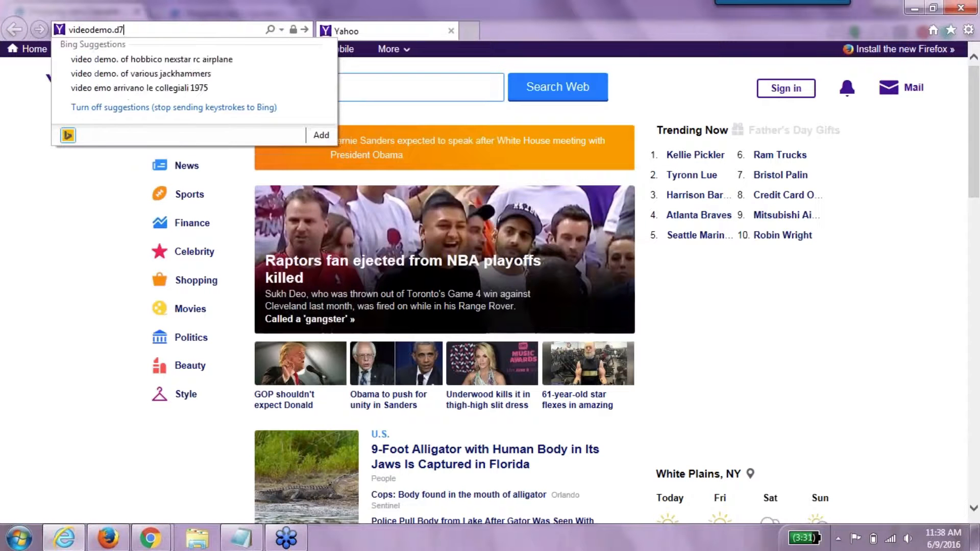
type(".indiebound.com")
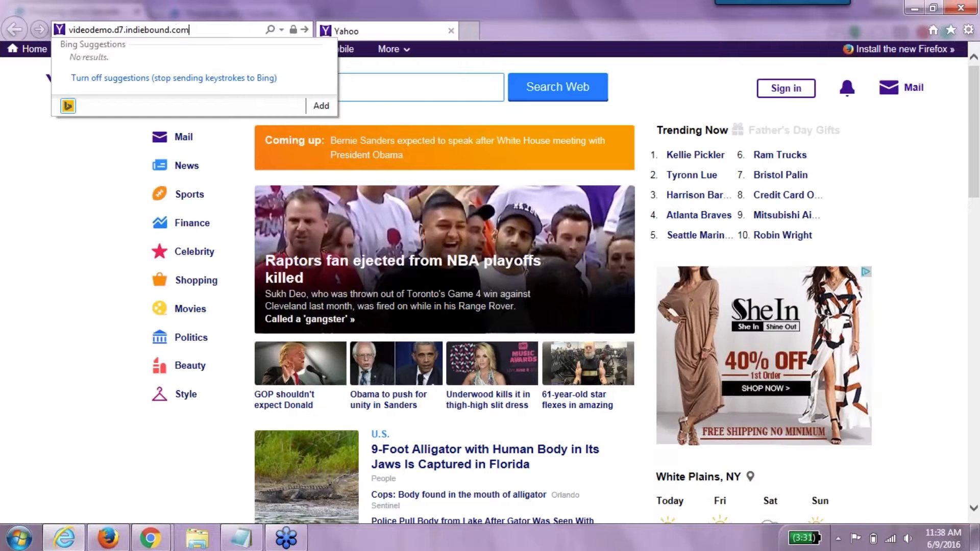
key("Return")
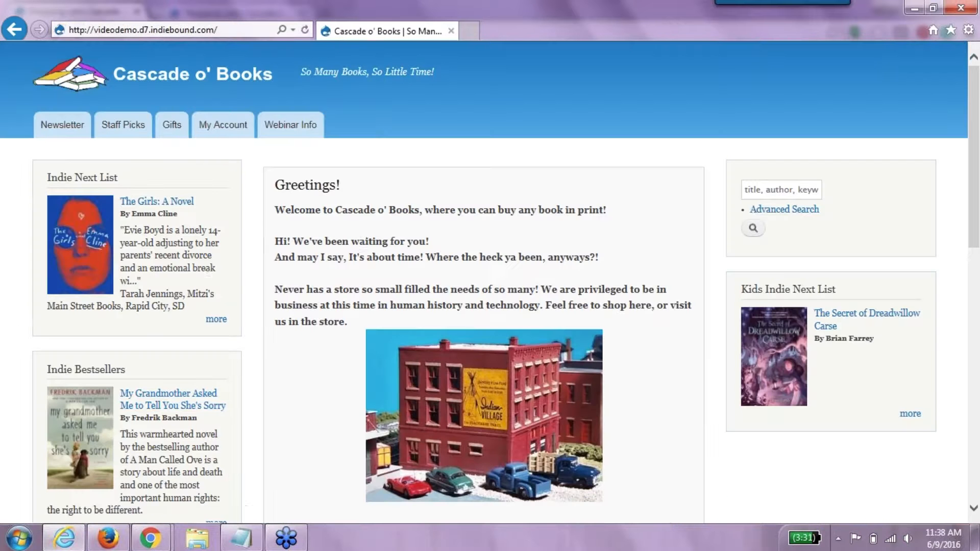
- Search the pasted ISBN and add Llama Llama Red Pajama to the cart
left_click(777, 192)
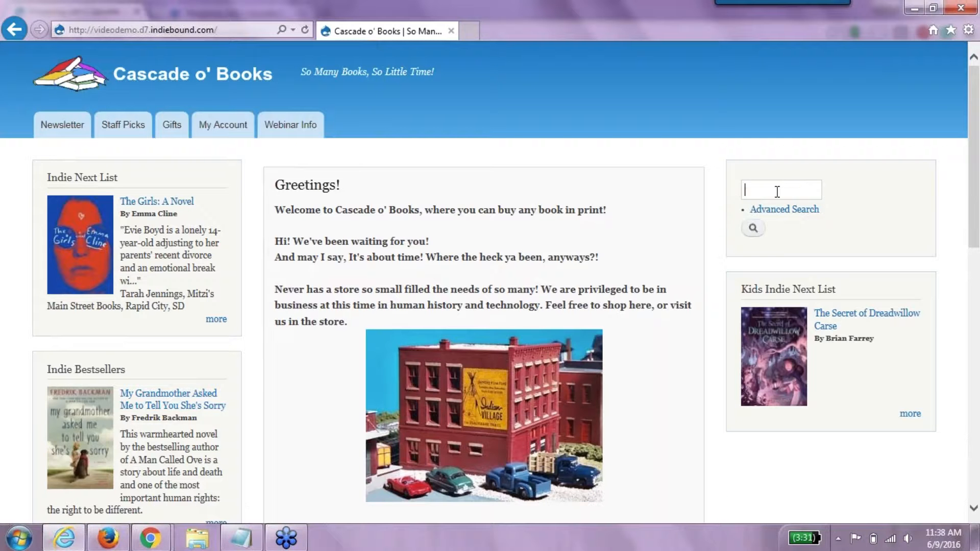
key("ctrl+v")
key("Return")
left_click(559, 302)
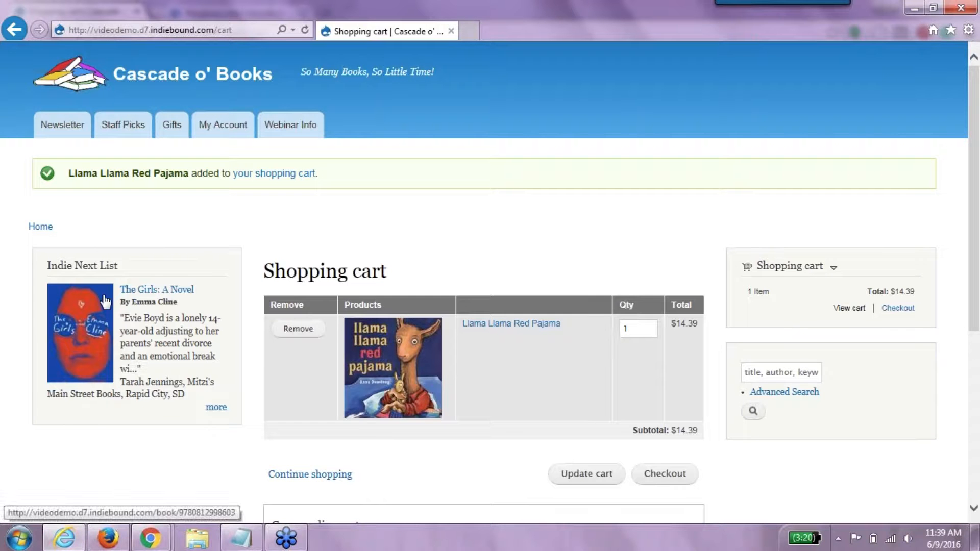
- Add The Girls with quantity 3, bringing the cart total to $95.39
left_click(154, 290)
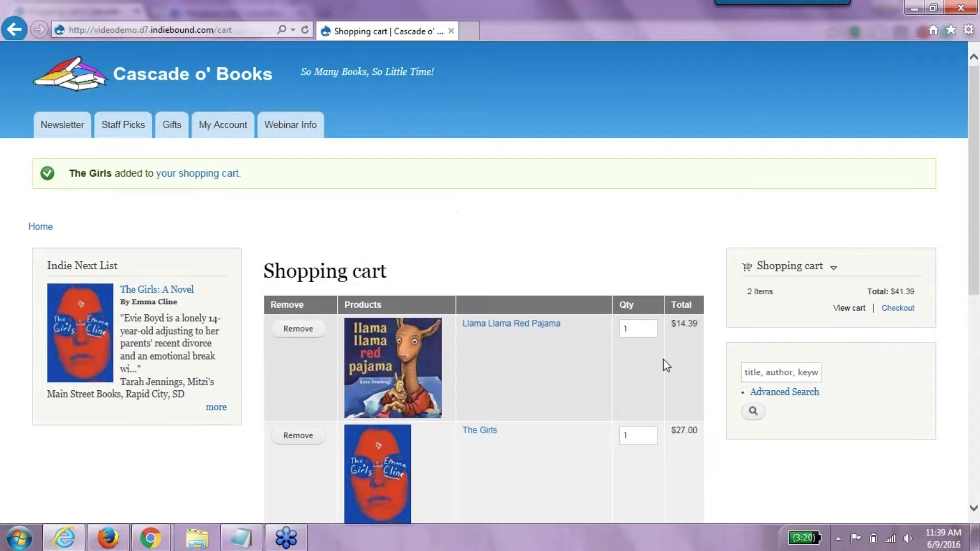
left_click_drag(637, 435, 623, 440)
scroll(677, 153, "down", 10)
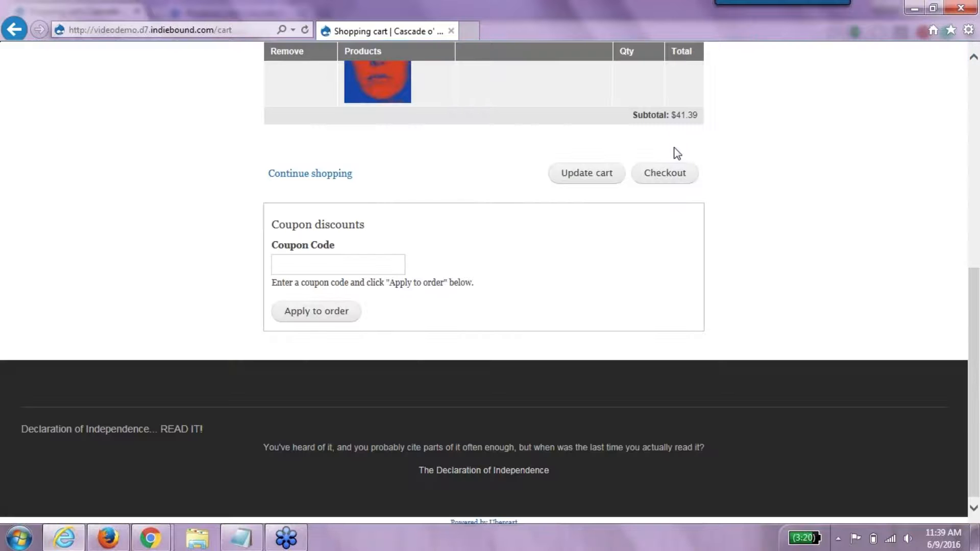
left_click(587, 172)
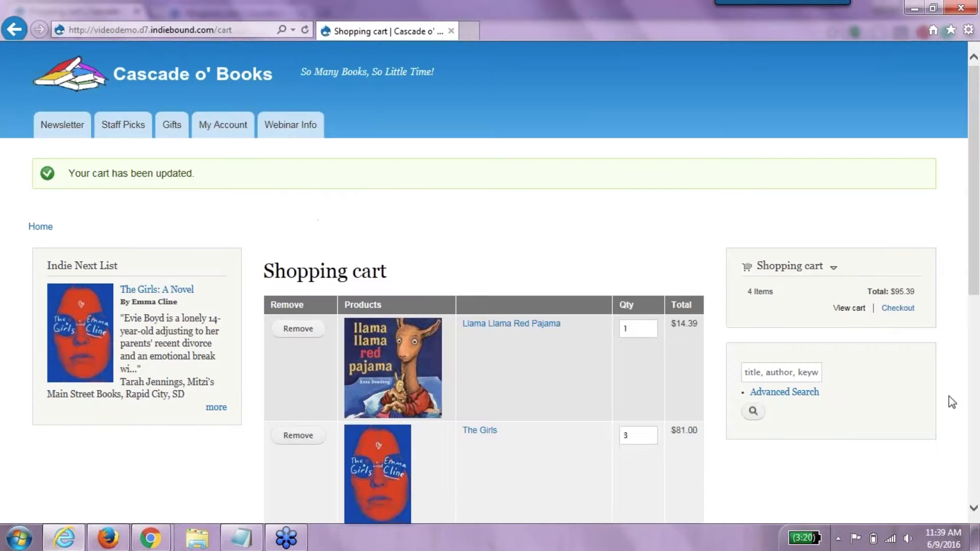
scroll(977, 457, "down", 10)
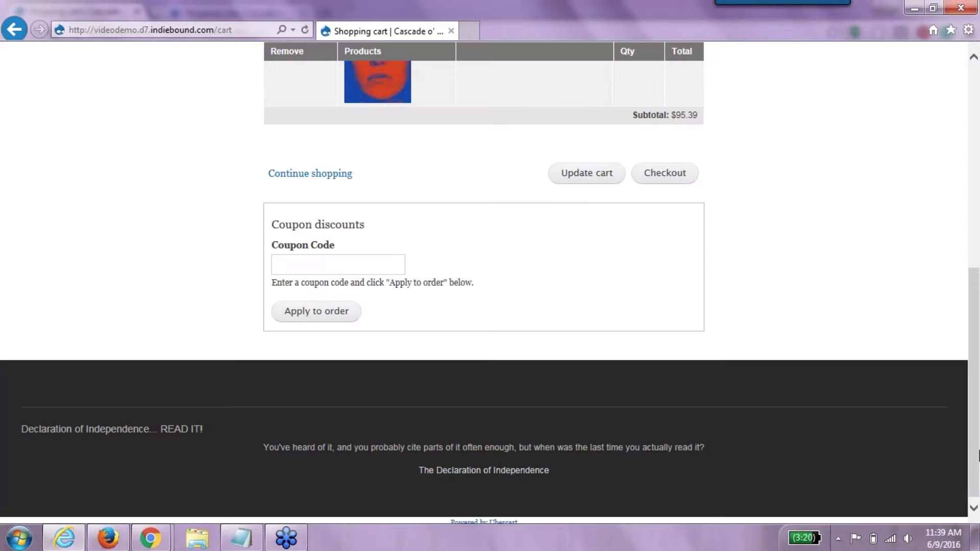
left_click_drag(976, 439, 978, 190)
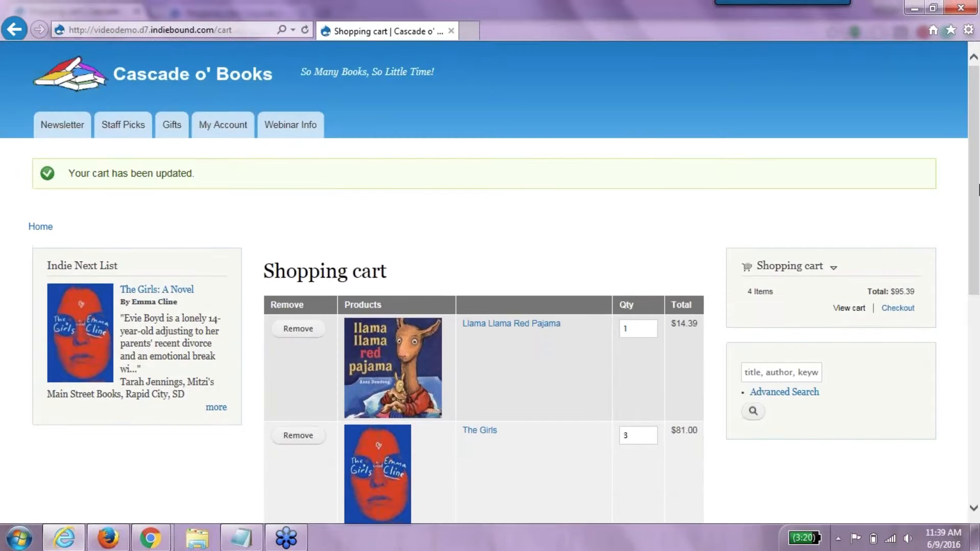
left_click(772, 375)
- Search the store for 'cake' and add the Cake paperback to the cart
type("cake")
key("Return")
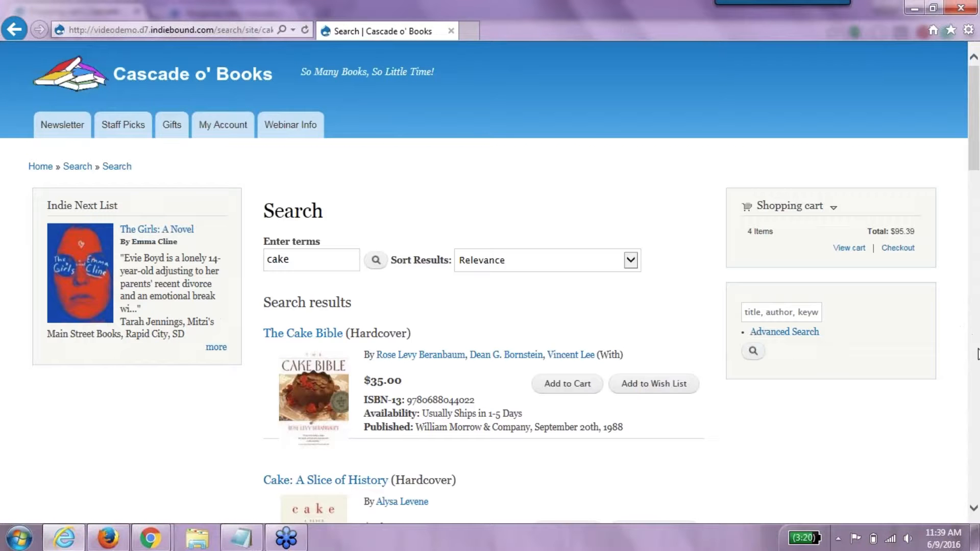
left_click(977, 352)
left_click(977, 352)
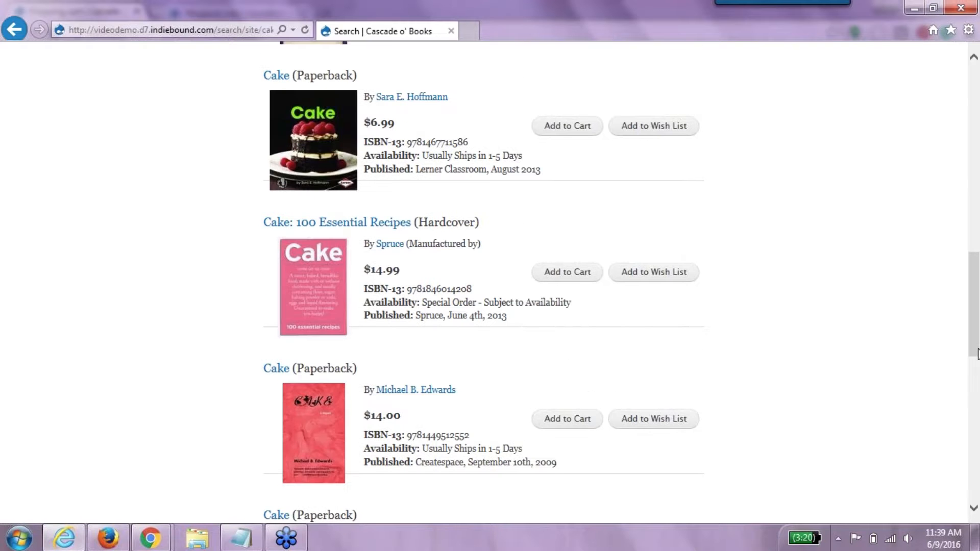
left_click(567, 418)
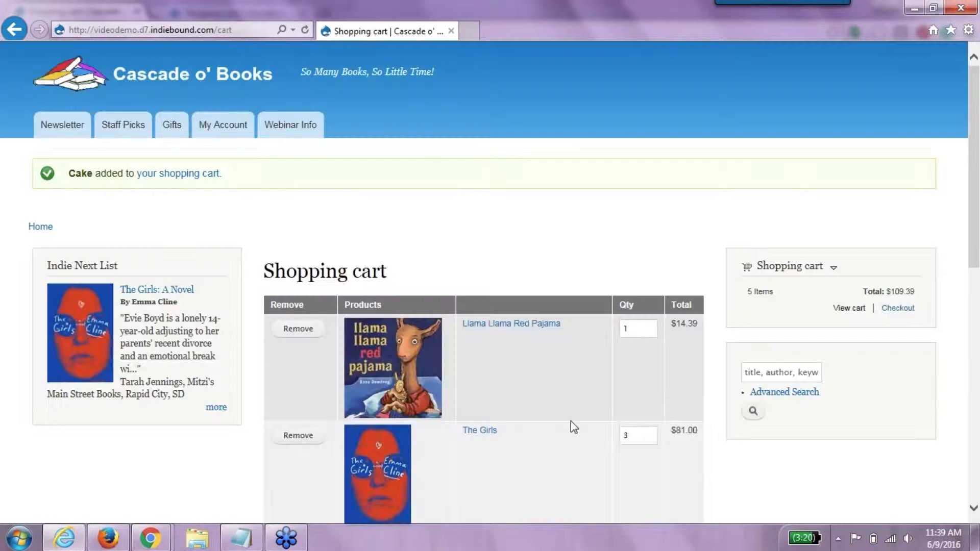
- Change The Girls quantity to 2 and update the cart
double_click(625, 435)
type("2")
left_click(975, 449)
left_click(580, 294)
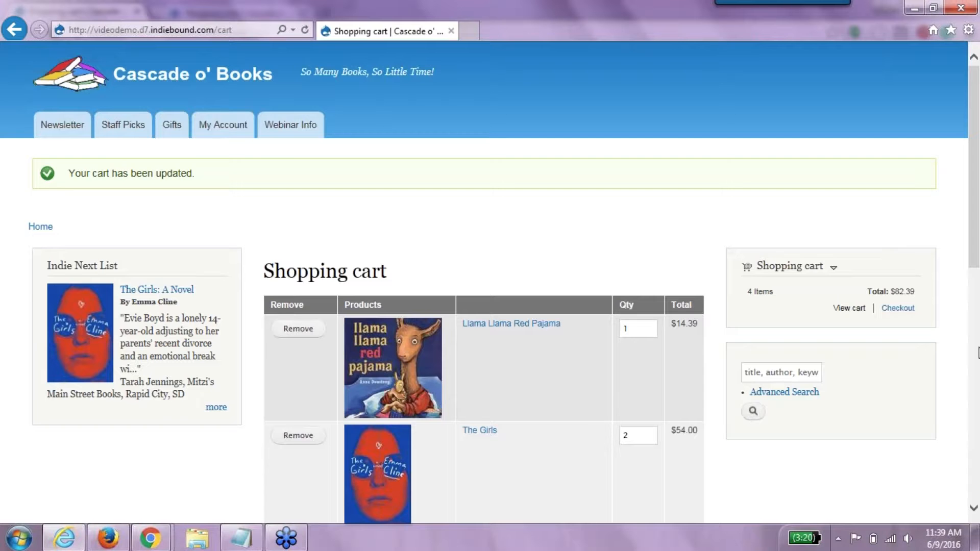
- Set Cake and Llama Llama Red Pajama quantities to 2, bringing the cart to $110.78
scroll(977, 290, "down", 2)
left_click_drag(977, 290, 978, 360)
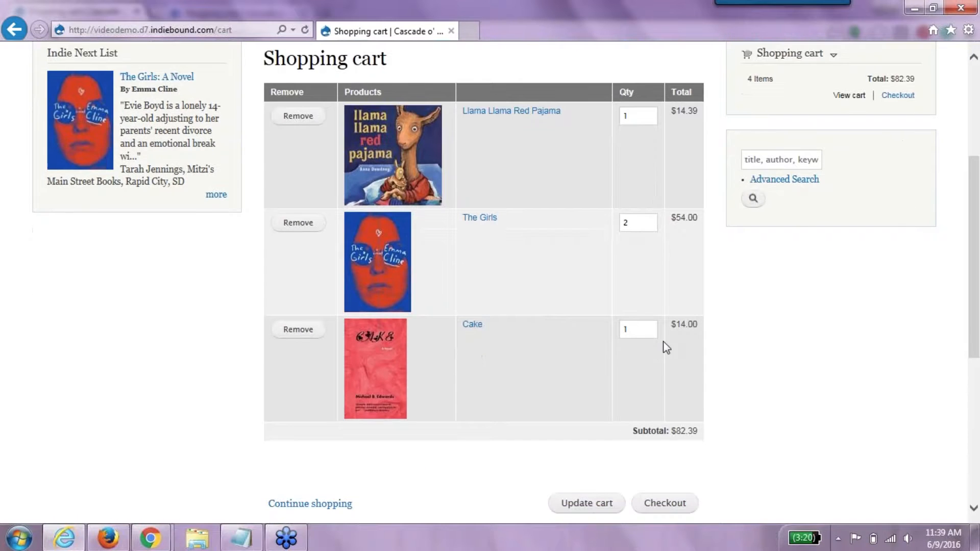
double_click(625, 329)
type("2")
key("Return")
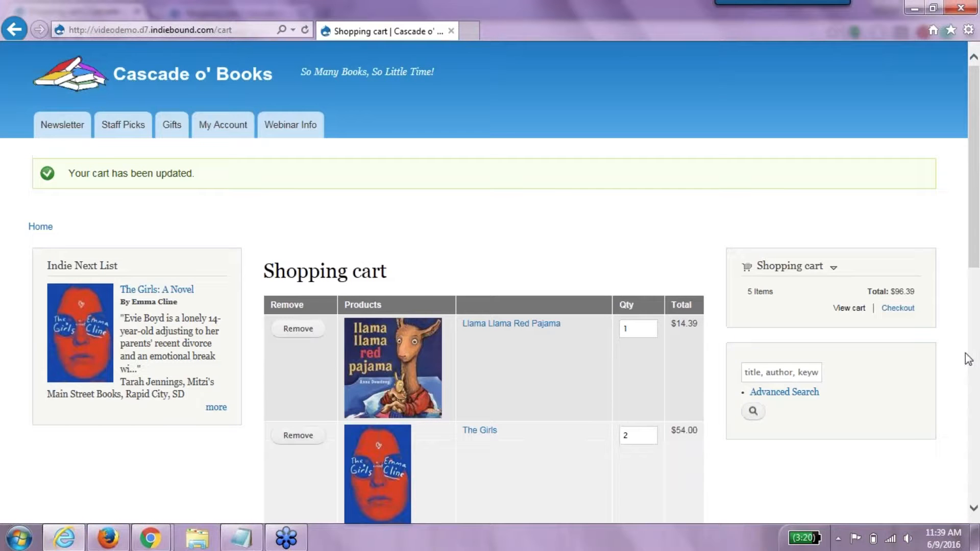
left_click(974, 357)
left_click_drag(975, 361, 978, 267)
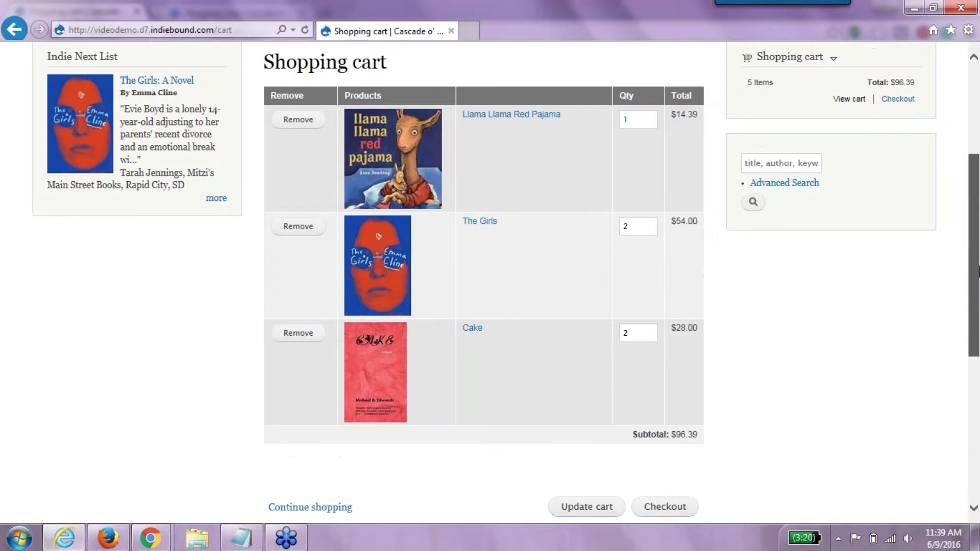
double_click(625, 119)
type("2")
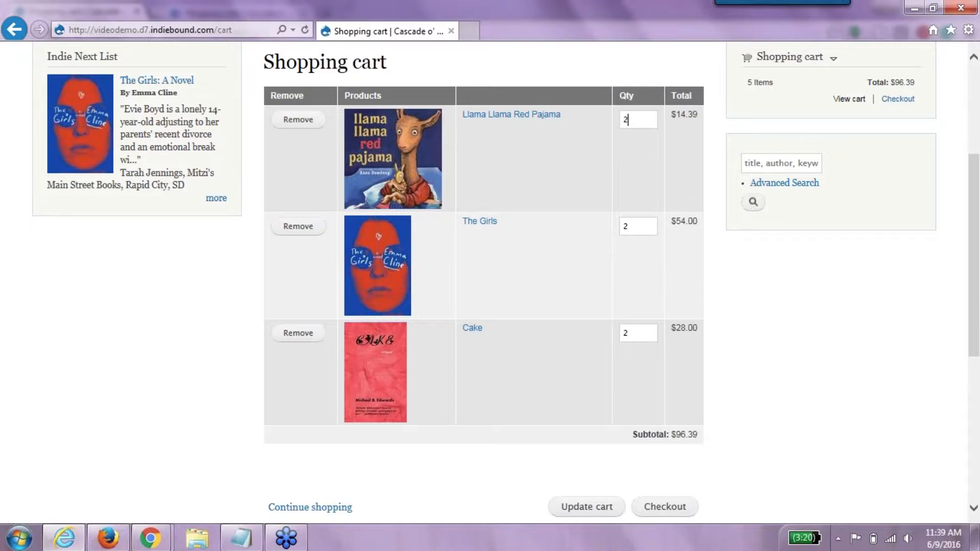
left_click(587, 505)
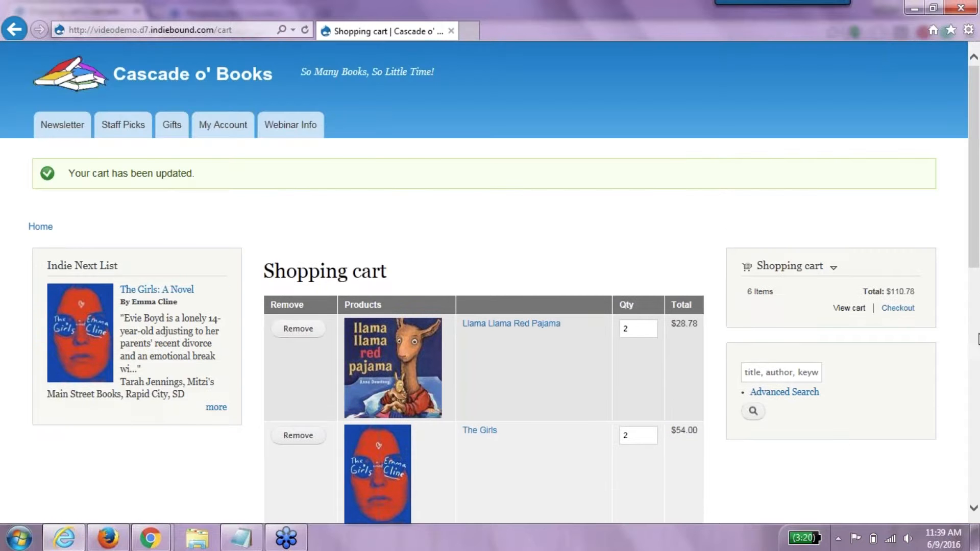
- Apply coupon code 25OFF for $20.50 off the order, then close the customer browser window
left_click(976, 337)
left_click(403, 383)
key("ctrl+v")
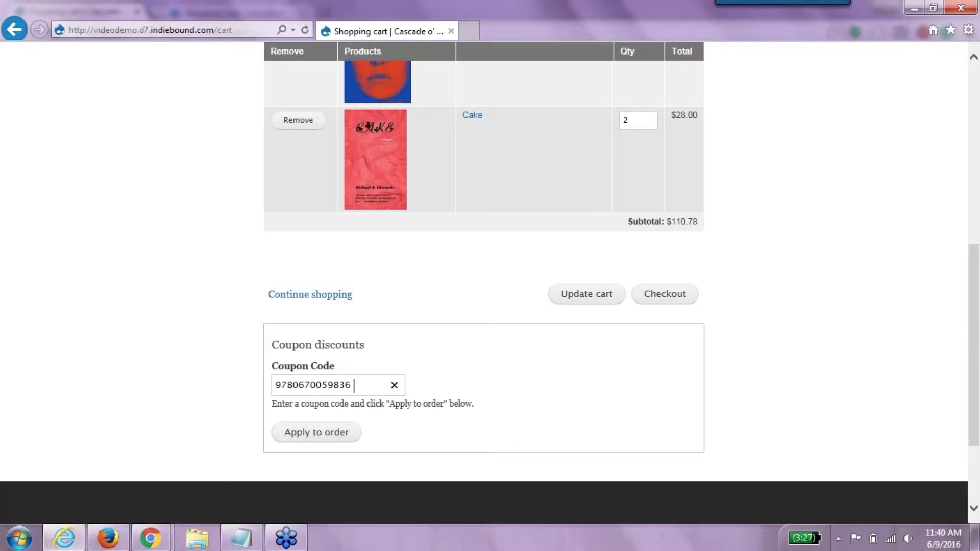
key("BackSpace")
key("BackSpace")
key("BackSpace")
key("BackSpace")
key("BackSpace")
key("BackSpace")
key("BackSpace")
key("BackSpace")
key("BackSpace")
key("BackSpace")
key("BackSpace")
key("BackSpace")
key("BackSpace")
type("25OFF")
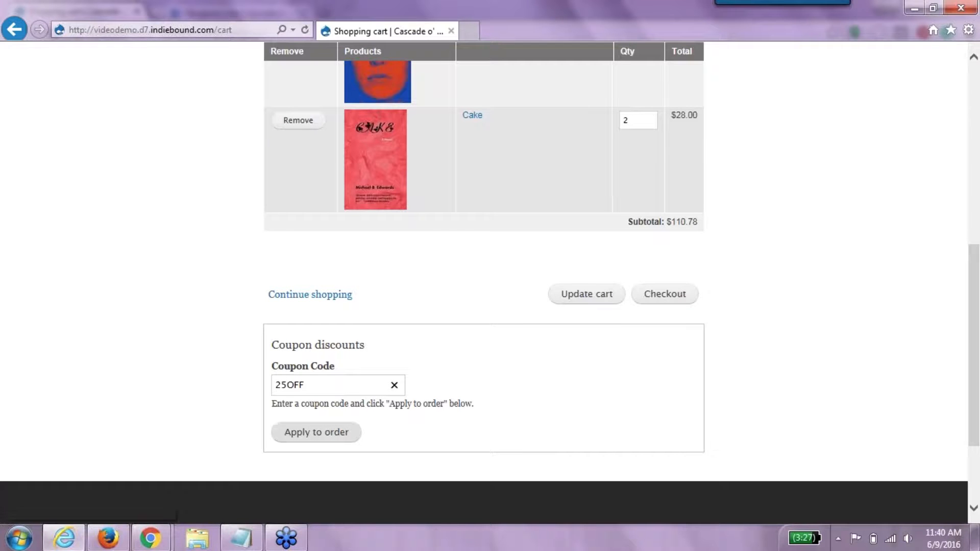
left_click(345, 437)
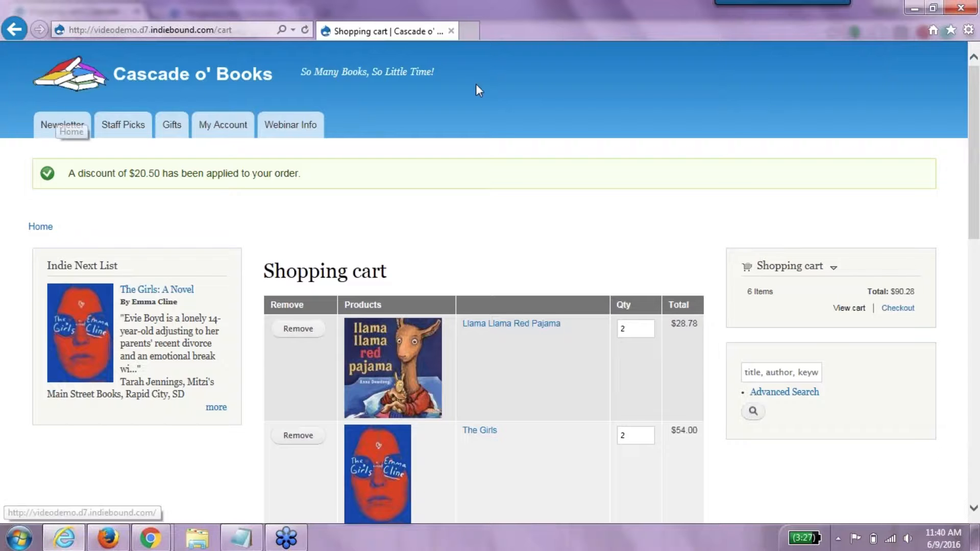
left_click(957, 8)
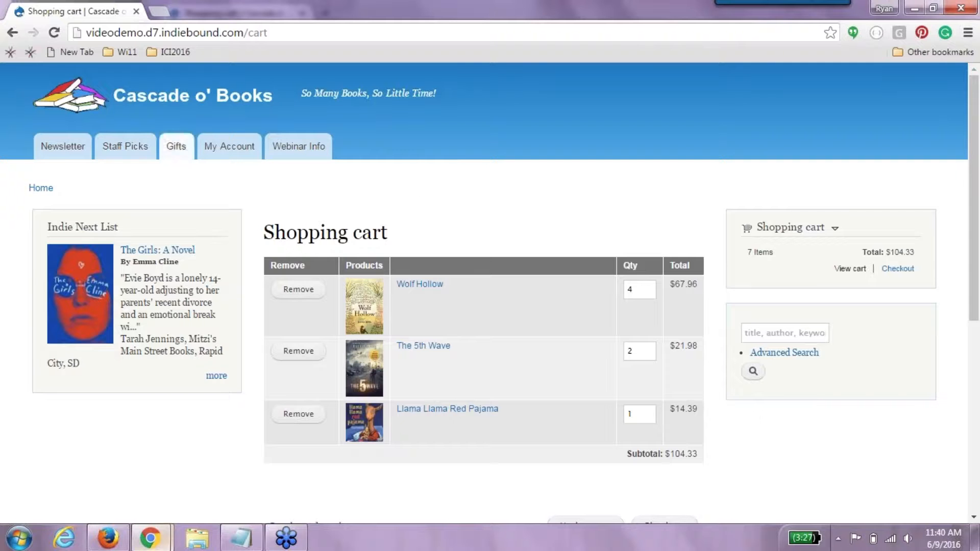
left_click(109, 539)
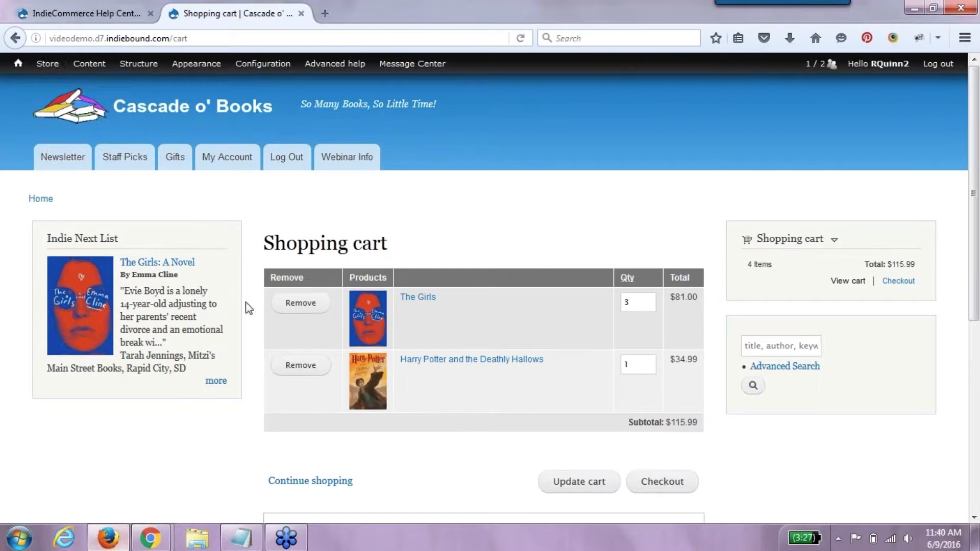
mouse_move(49, 72)
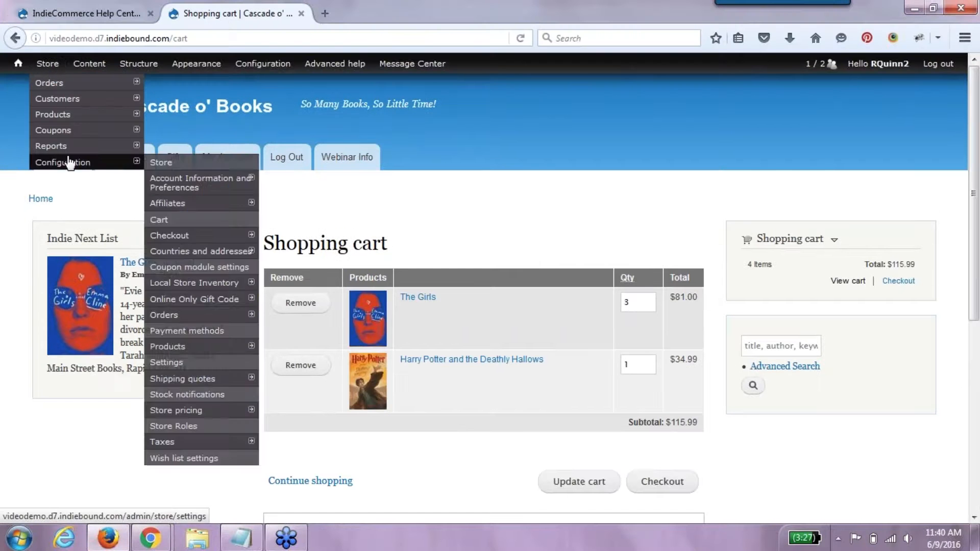
mouse_move(122, 134)
left_click(196, 164)
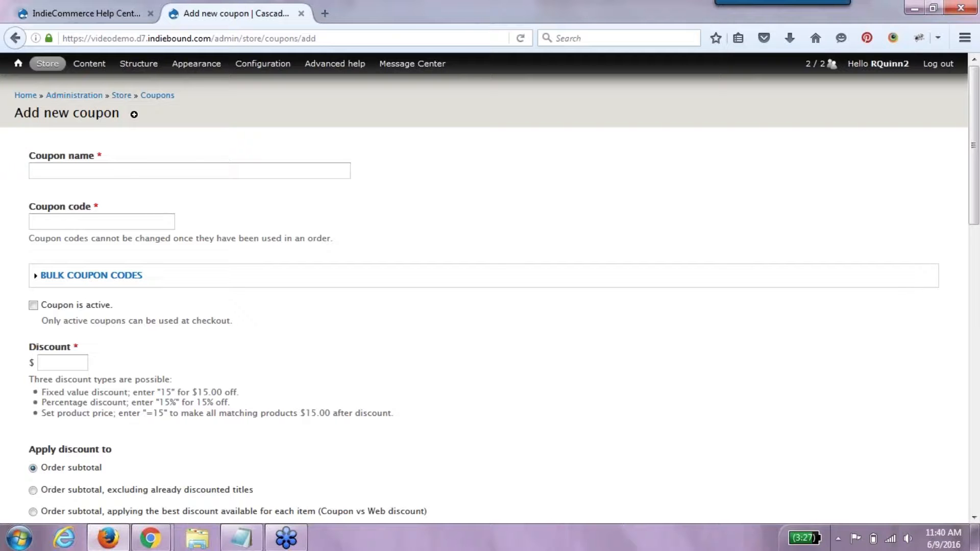
left_click(187, 173)
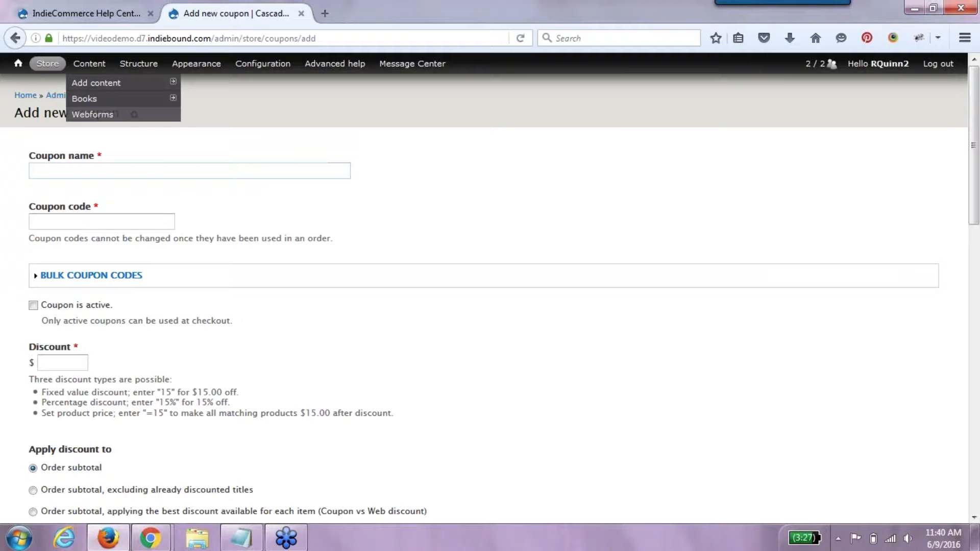
- Filter the site's content list to show only Event Ticket items
left_click(104, 71)
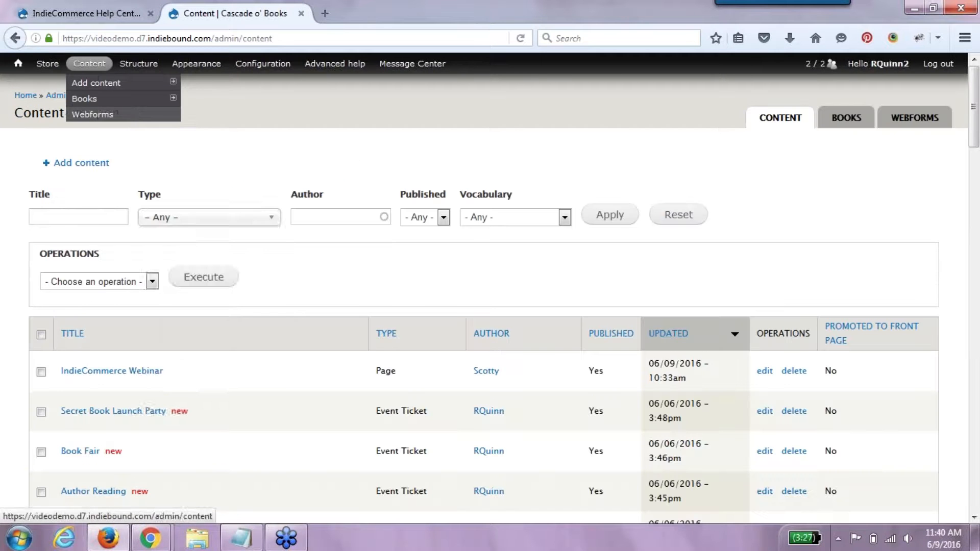
left_click(224, 218)
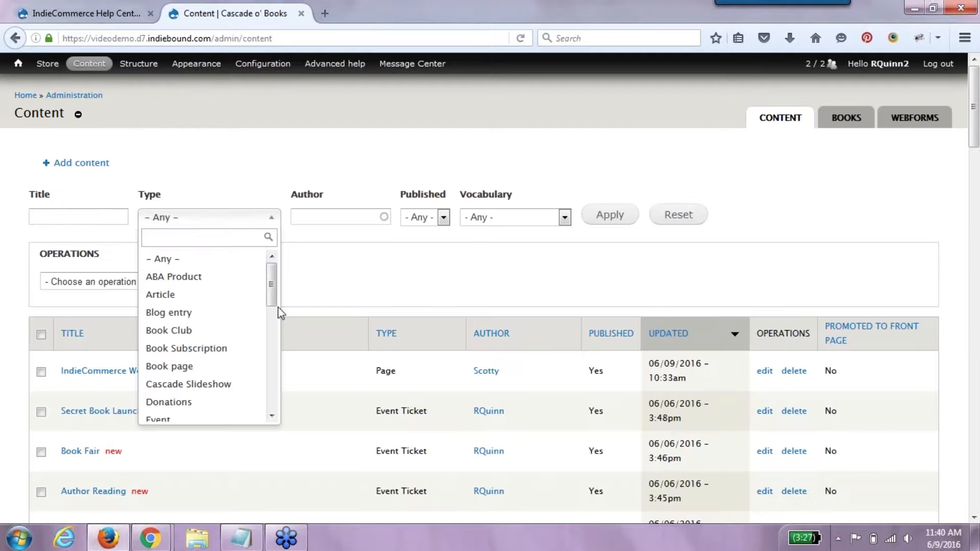
left_click_drag(276, 310, 273, 337)
left_click(222, 281)
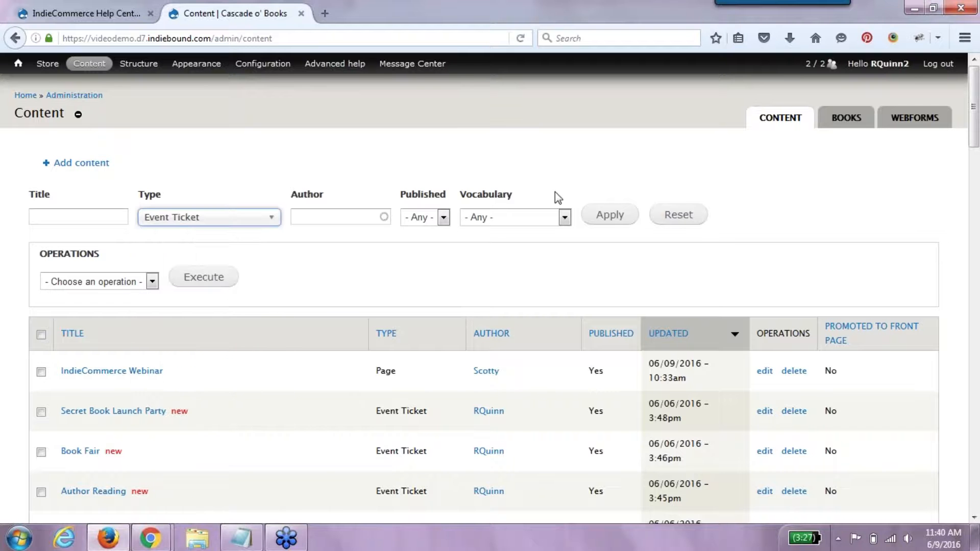
left_click(592, 214)
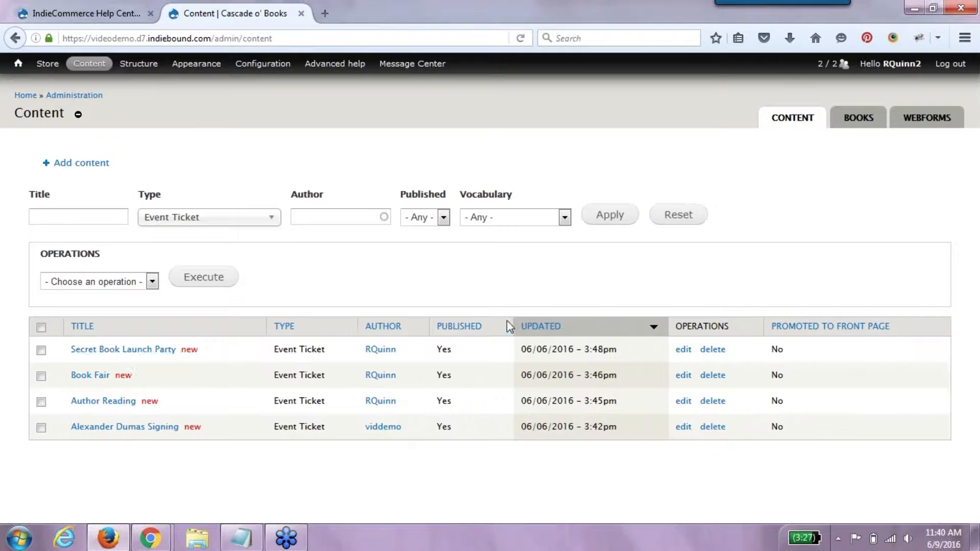
- Open Secret Book Launch Party and Book Fair each in a new tab
right_click(131, 359)
left_click(148, 365)
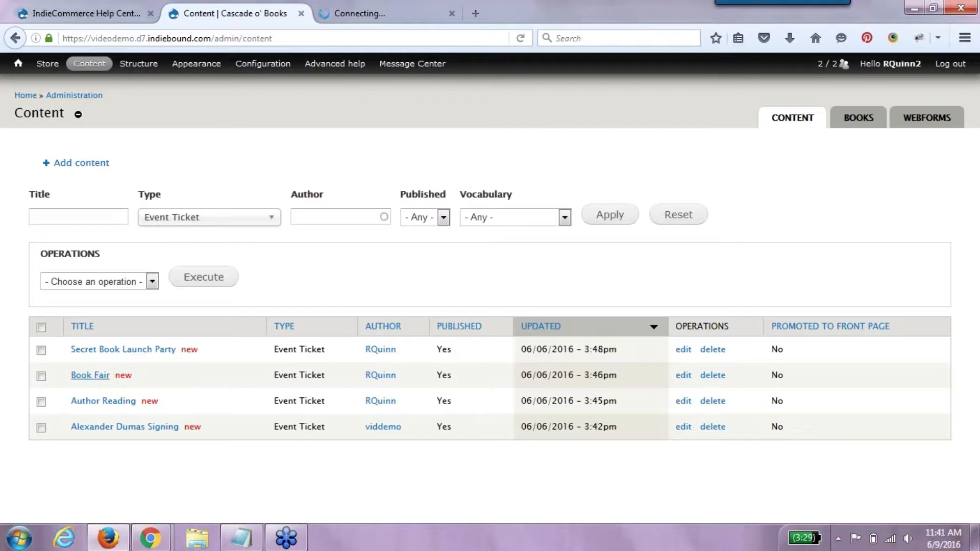
right_click(102, 377)
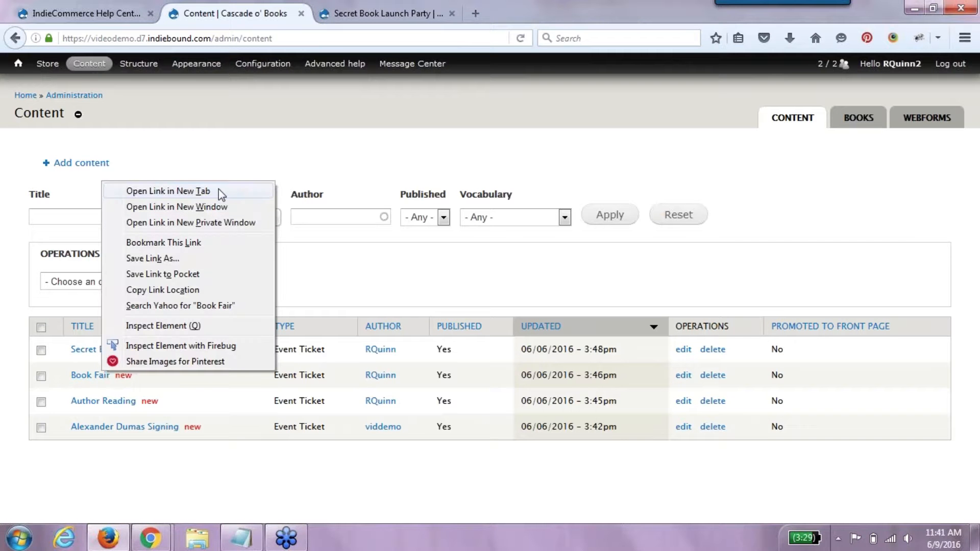
left_click(219, 191)
- Check the event locations, In Store and Off Site, then return to the content list
left_click(380, 13)
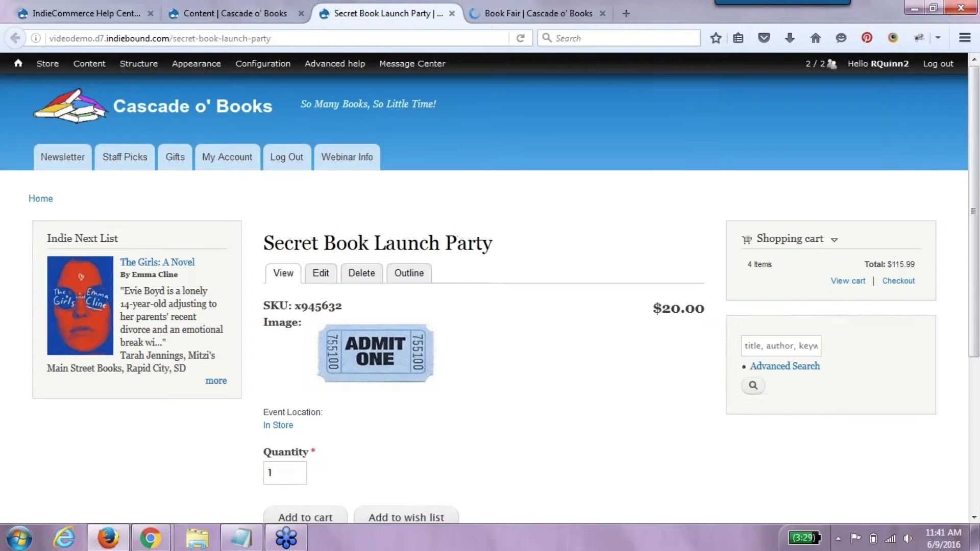
left_click_drag(976, 289, 975, 373)
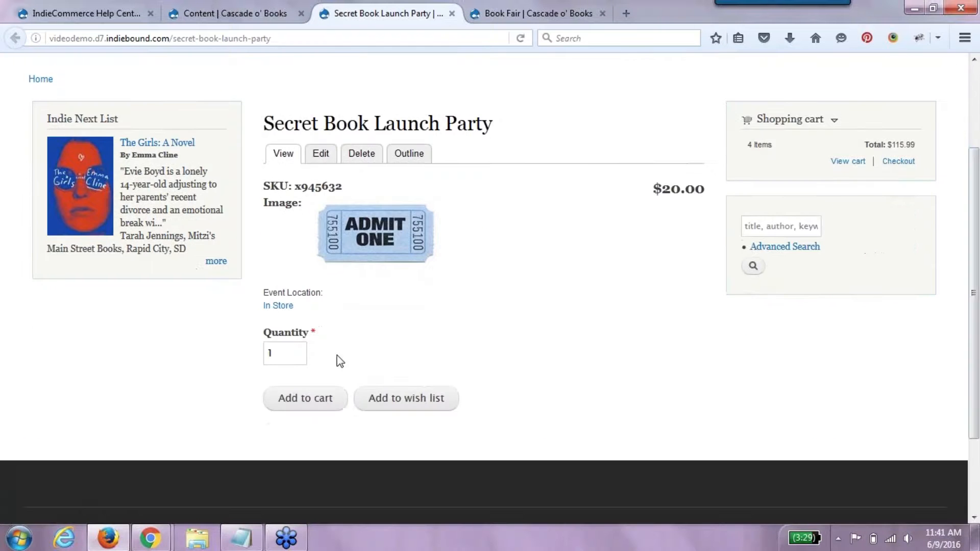
left_click_drag(263, 308, 302, 313)
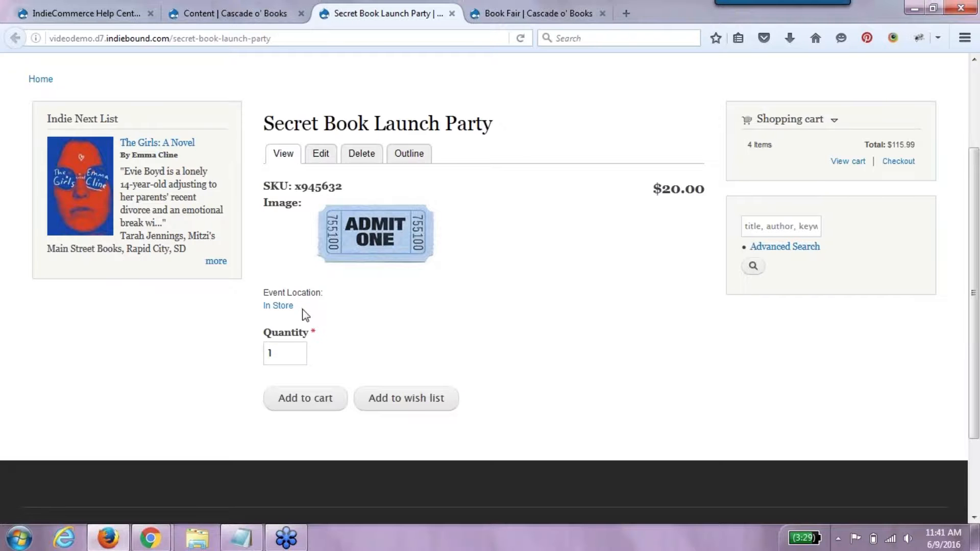
left_click(543, 12)
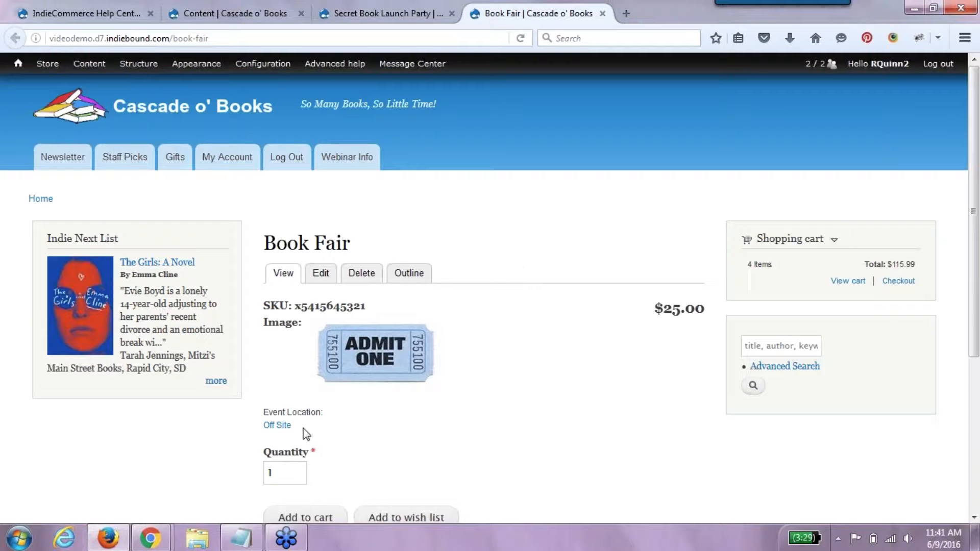
left_click_drag(301, 431, 271, 433)
left_click(264, 14)
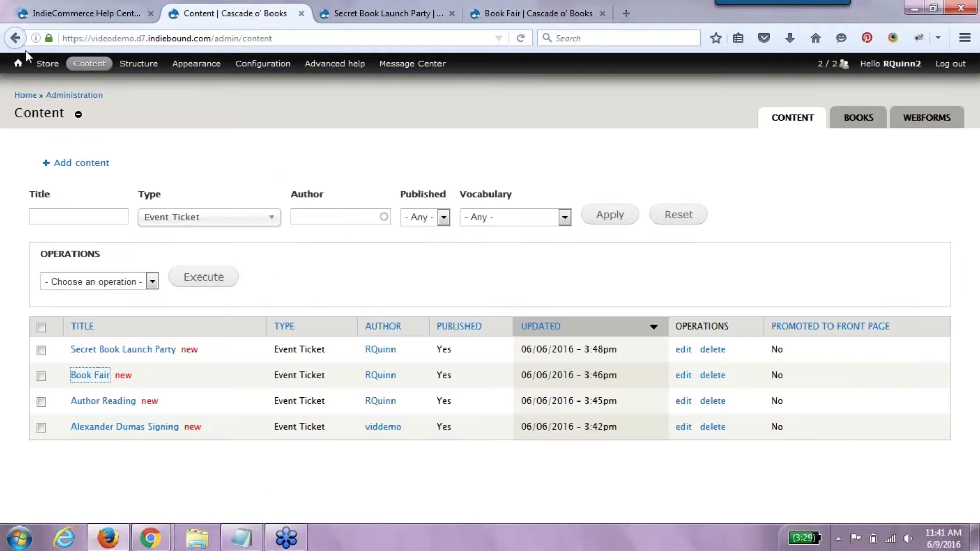
- Start a new coupon named 'In Store Event Ticket Discount' with code StoreEvent
mouse_move(46, 65)
mouse_move(62, 134)
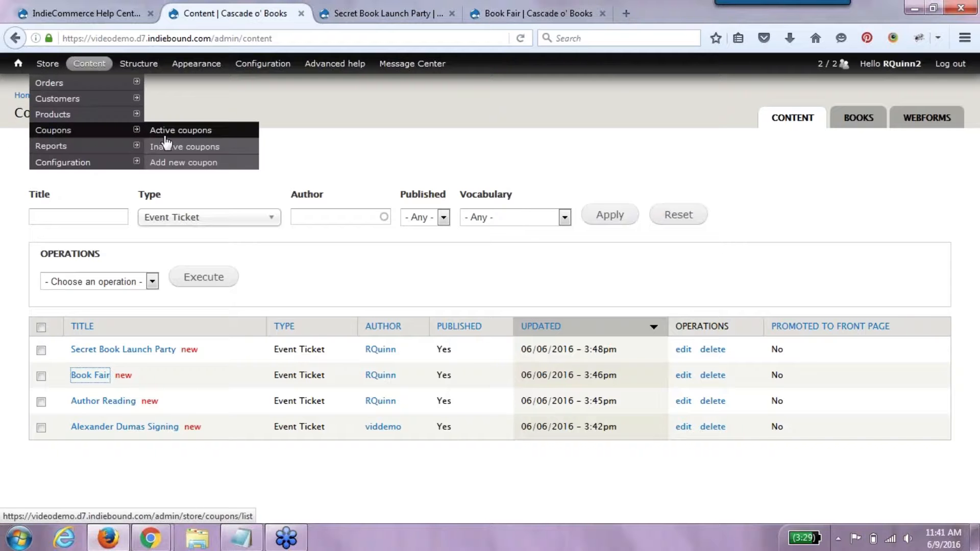
left_click(170, 161)
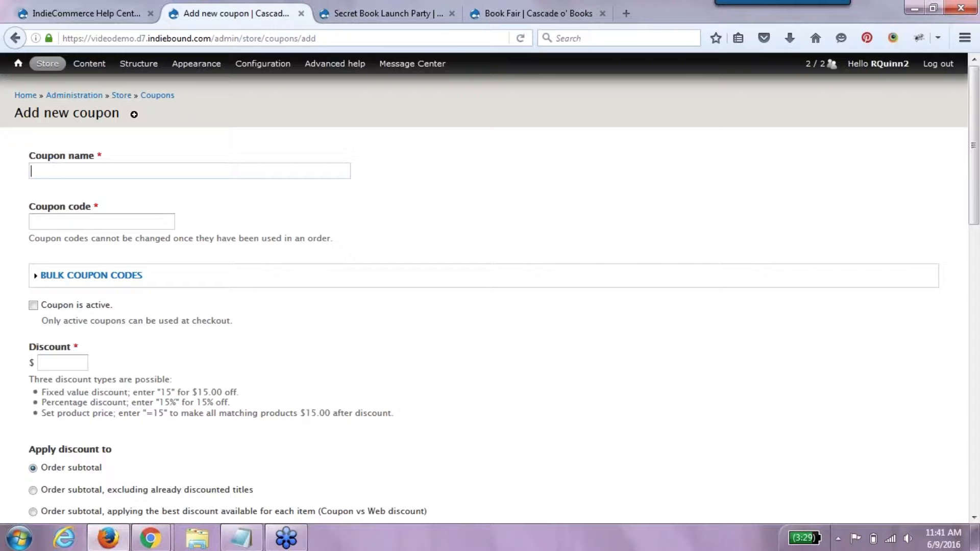
type("In Store ")
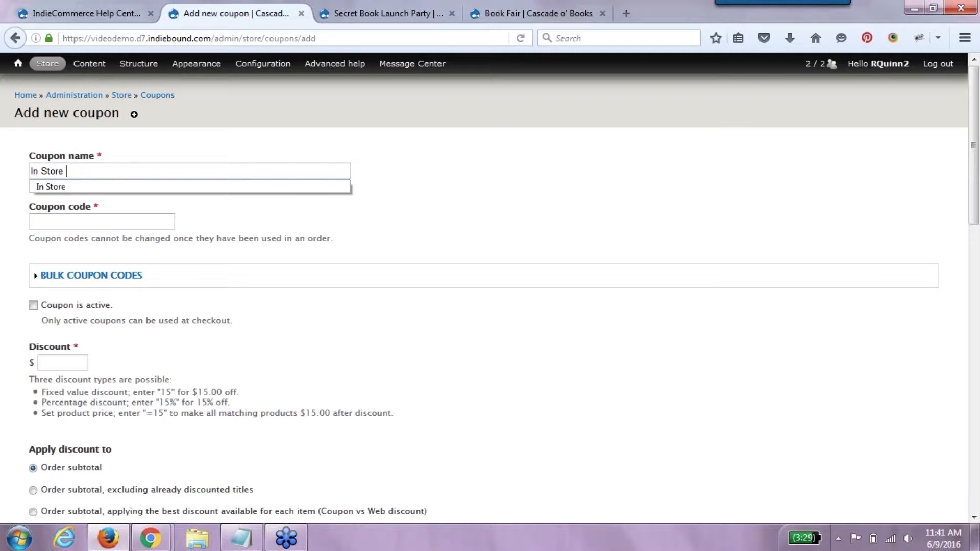
type("Event Tick")
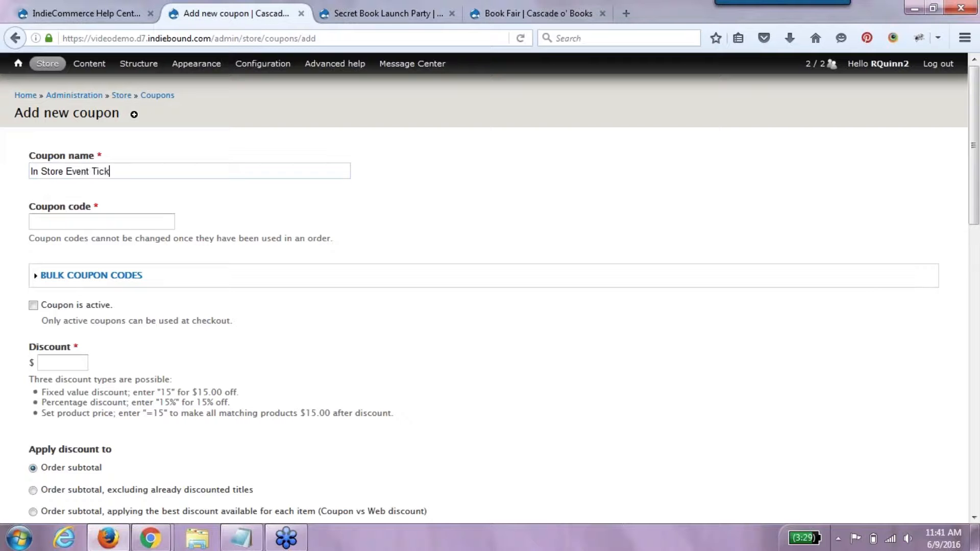
type("et Discount")
left_click(148, 220)
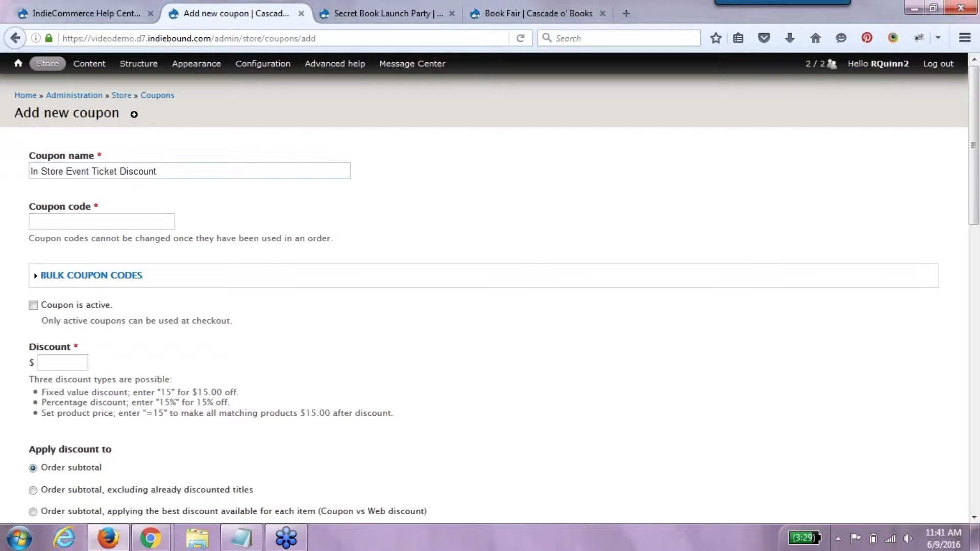
type("StoreEvent")
- Mark the coupon active and give it a 5% discount
left_click(72, 306)
left_click(62, 362)
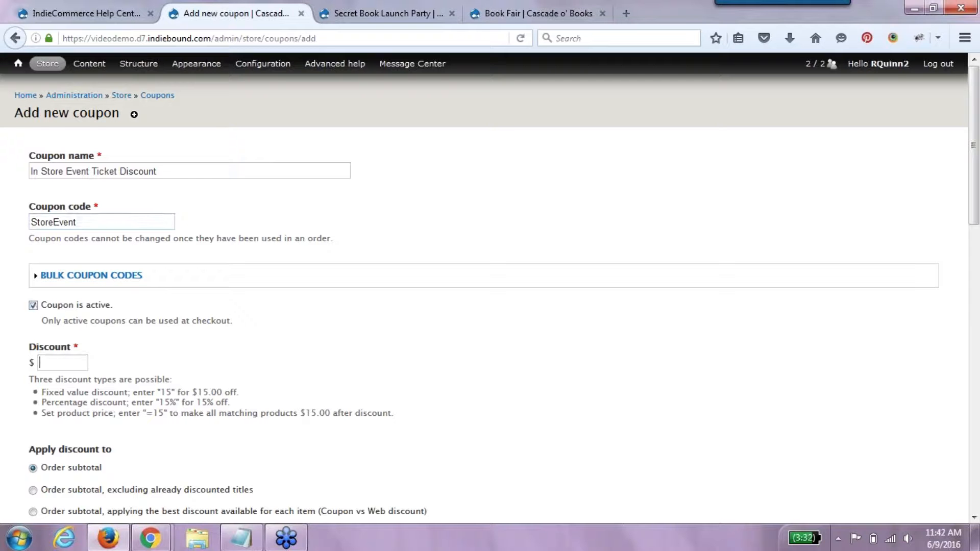
type("5%")
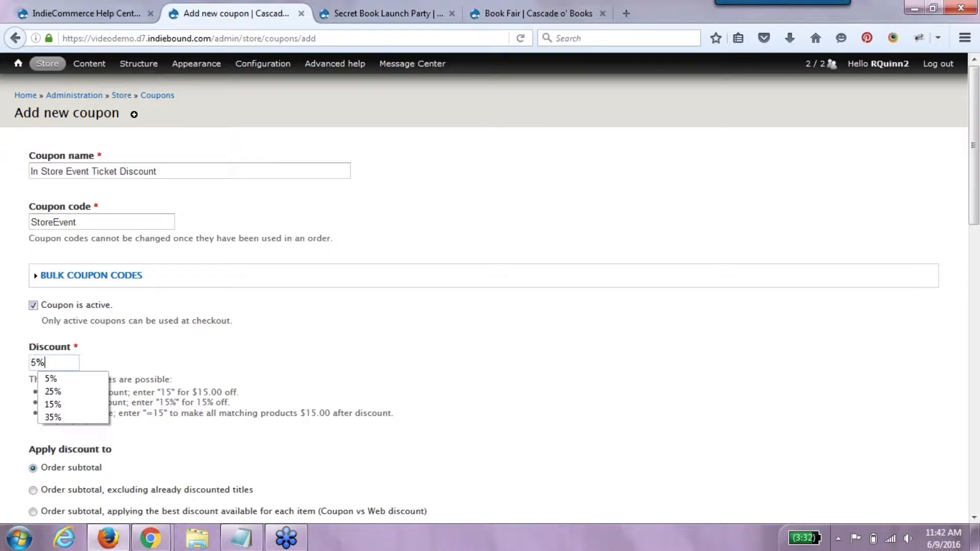
left_click(281, 359)
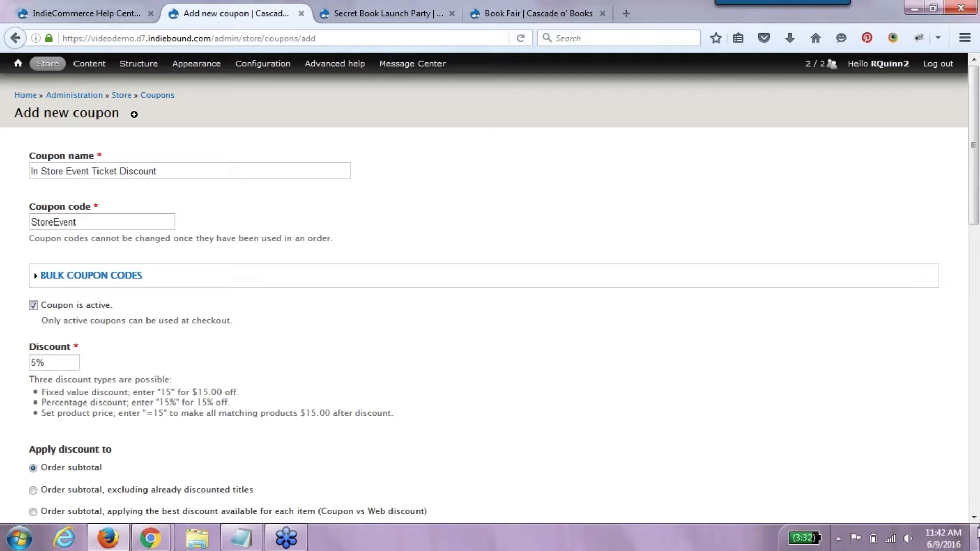
- Clear the per-code maximum redemptions value of 1 further down the coupon form
scroll(977, 525, "down", 7)
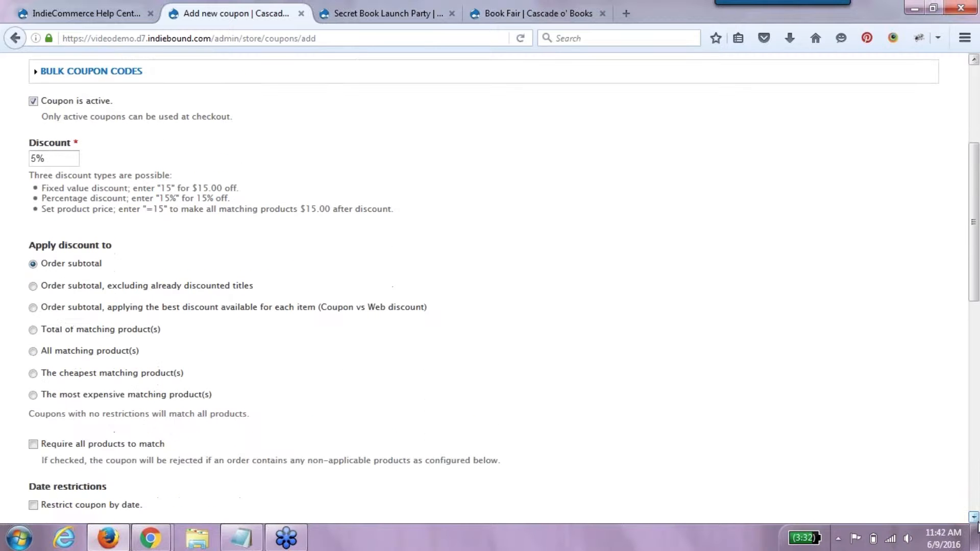
scroll(977, 526, "down", 2)
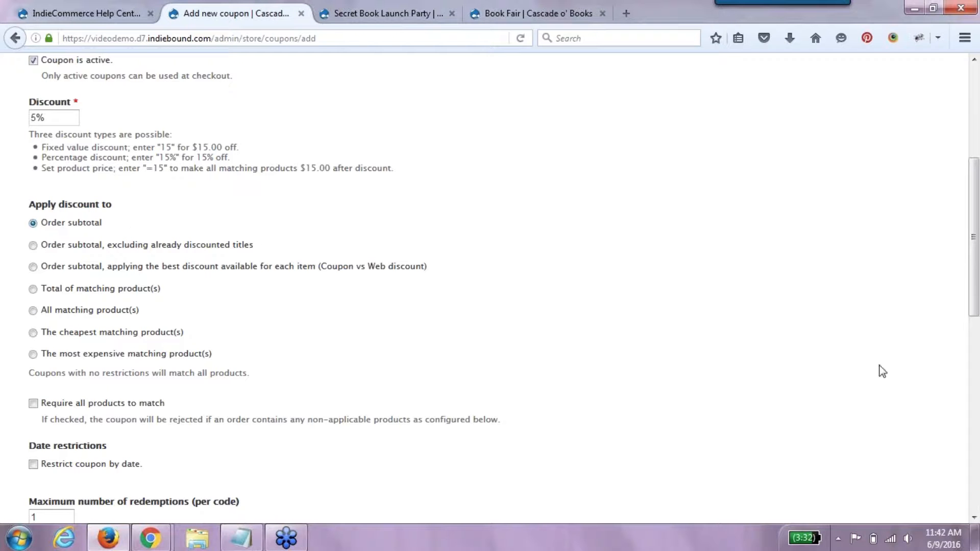
left_click_drag(976, 290, 977, 450)
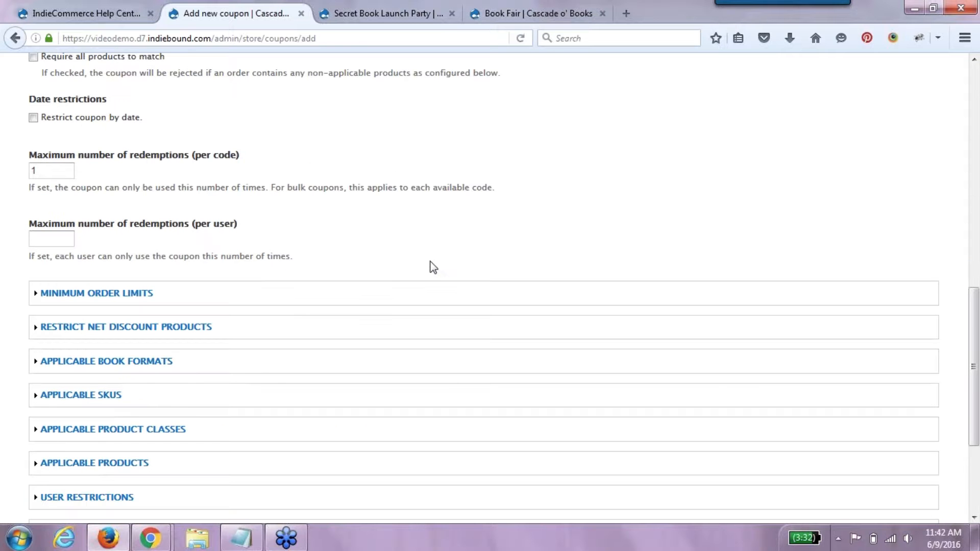
left_click_drag(50, 175, 8, 174)
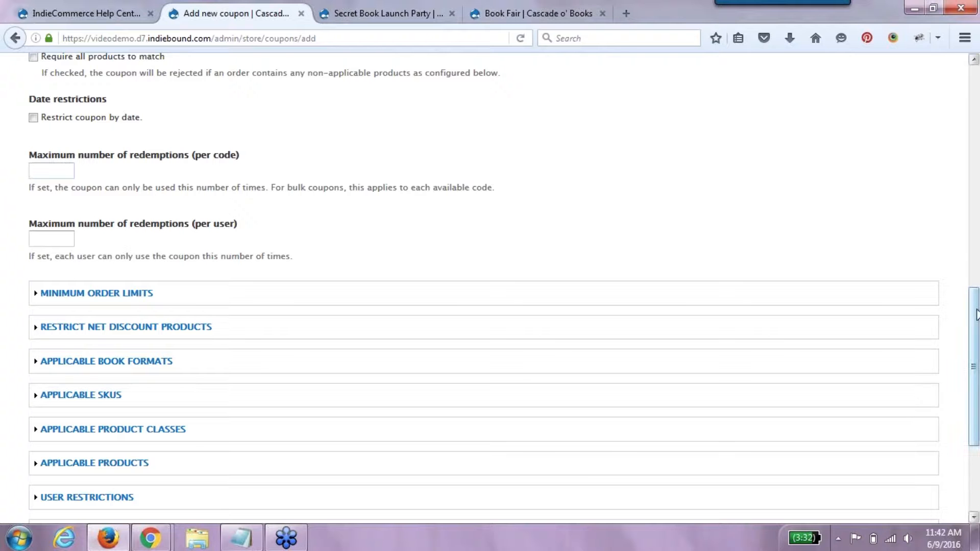
scroll(976, 308, "down", 3)
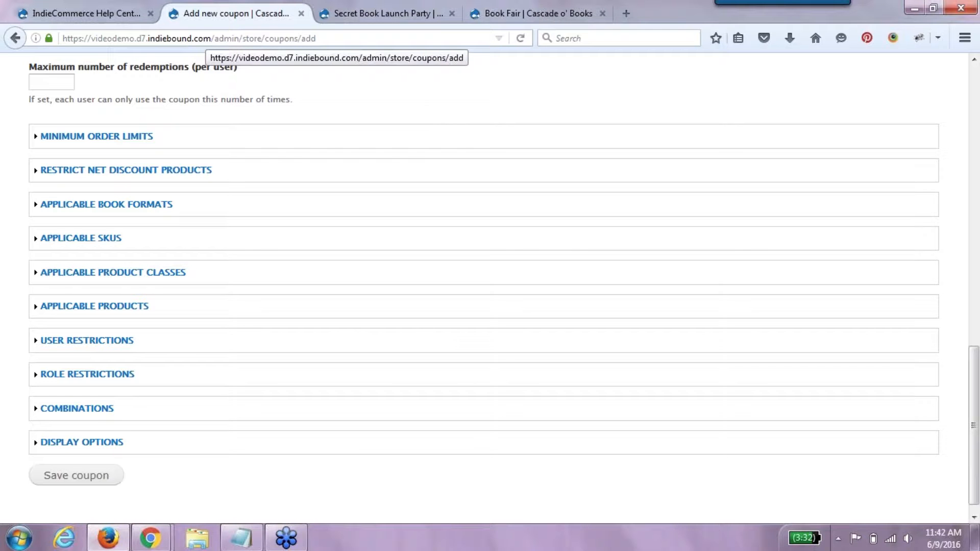
left_click(206, 38)
- Reload the coupon form, then go to the ici.d7.indiebound.com store
key("Return")
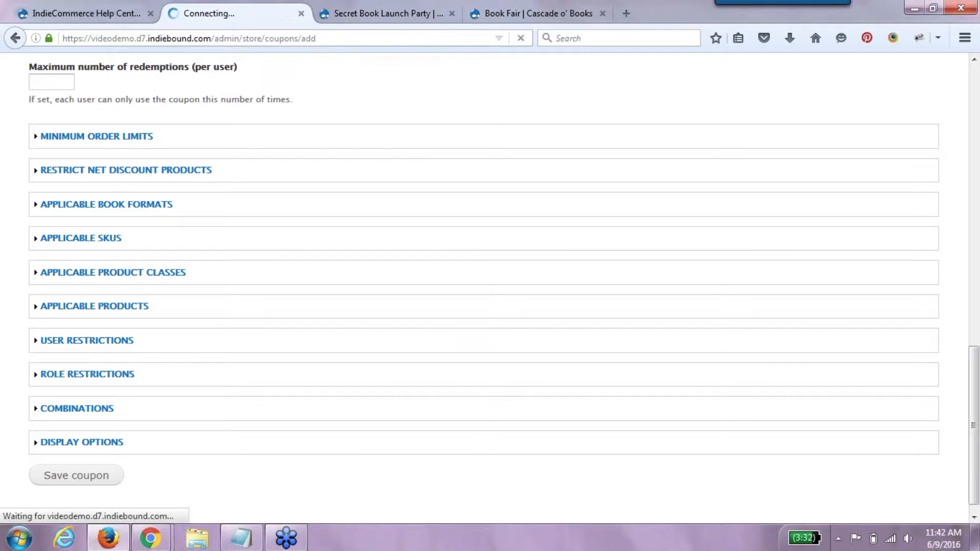
left_click(278, 168)
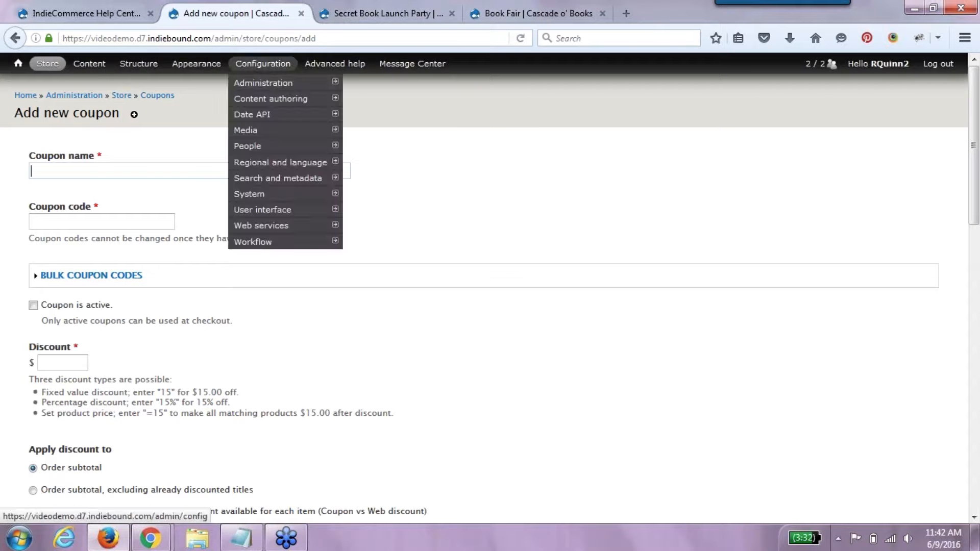
left_click(289, 37)
type("ici.d7.indiebound.com/")
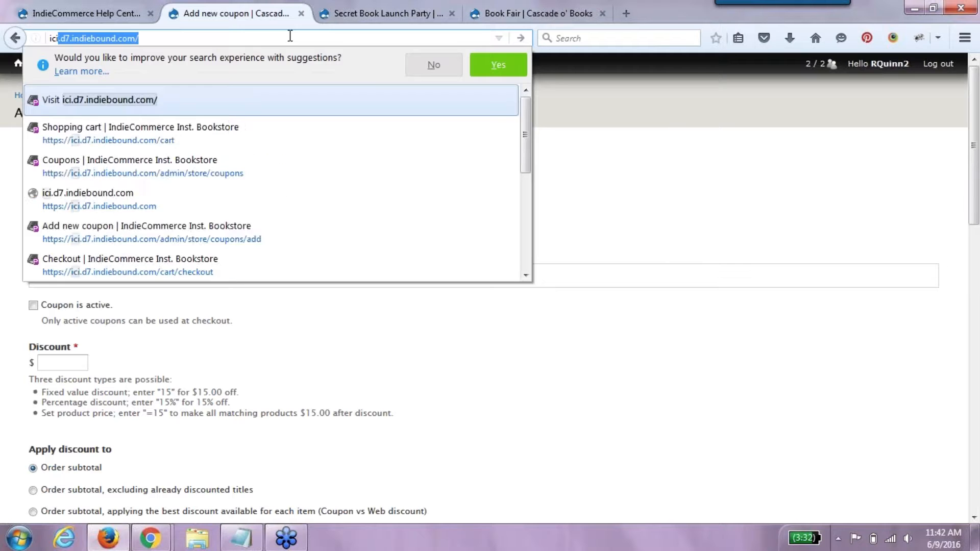
key("Return")
- Open a blank Add new coupon form from Store > Coupons
mouse_move(280, 162)
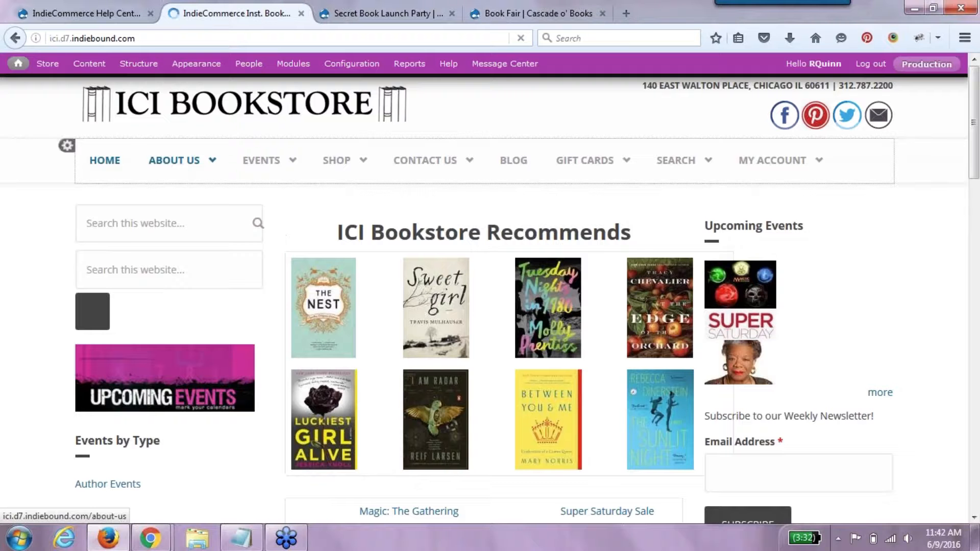
mouse_move(44, 68)
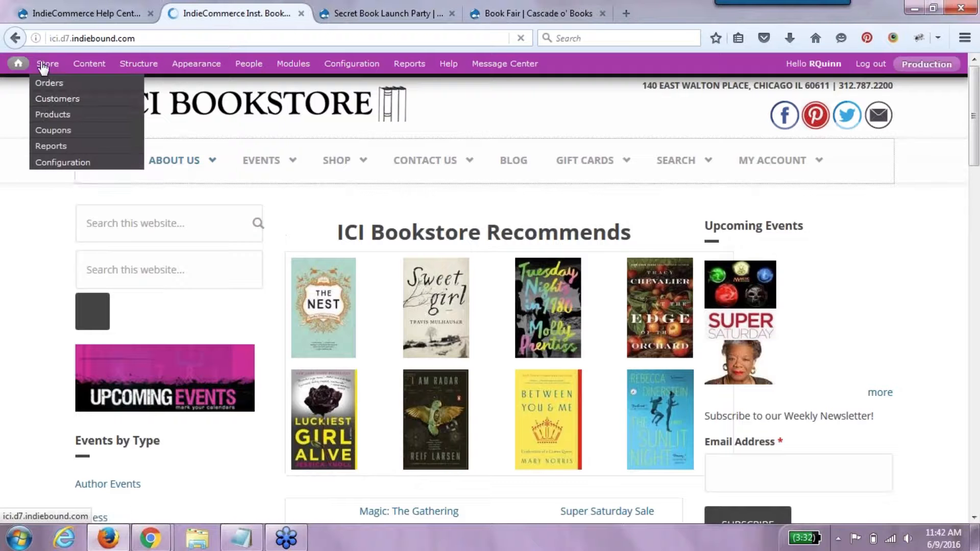
mouse_move(52, 132)
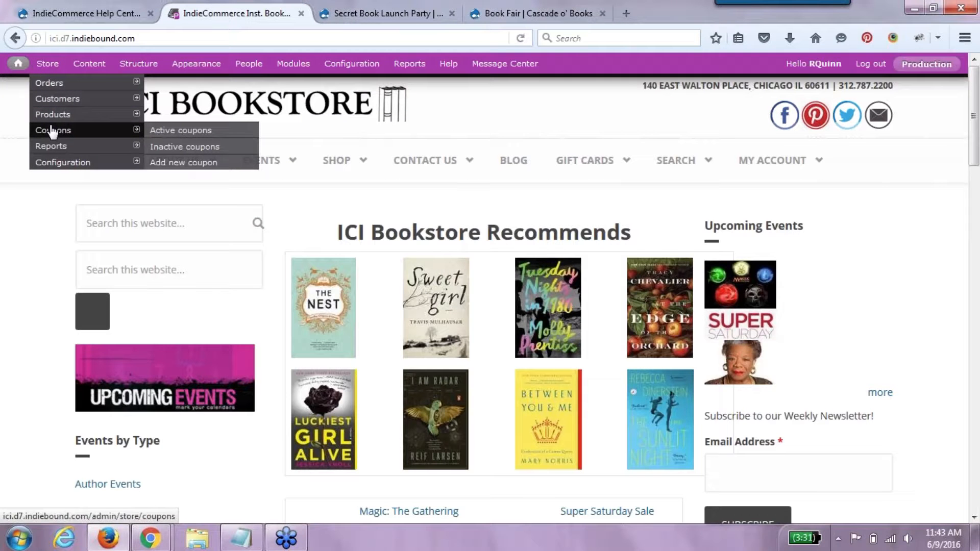
left_click(172, 164)
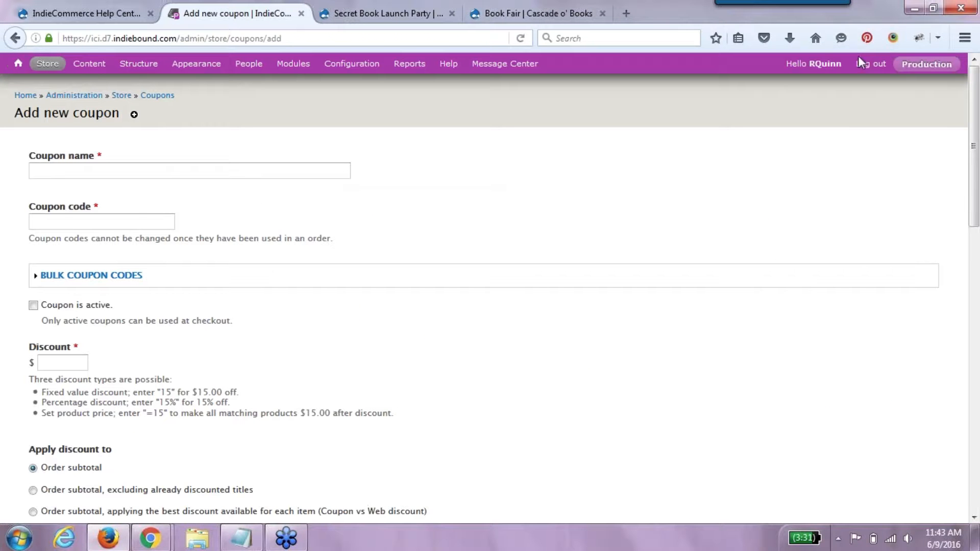
- Fill in coupon name 'Store Event', code STORE EVENT, active, with a 5% discount
left_click(169, 168)
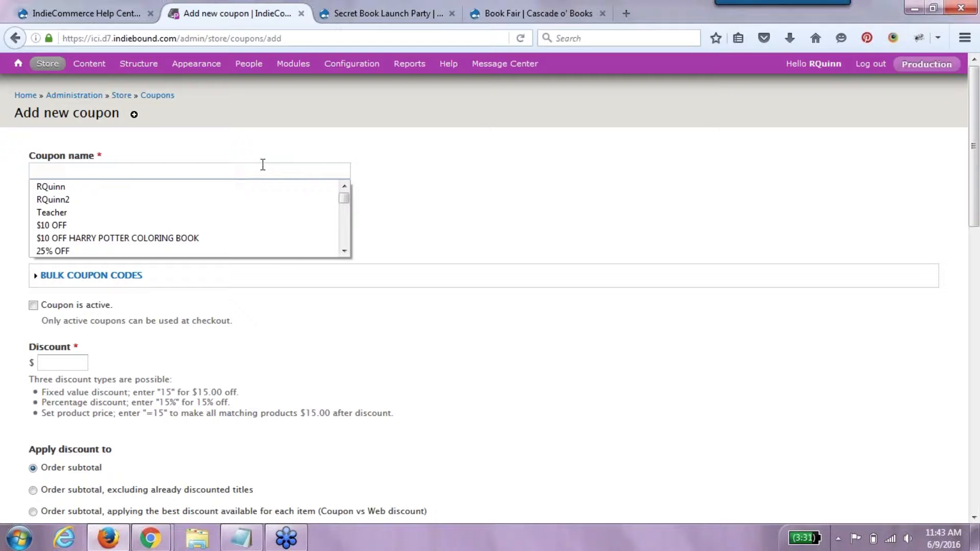
type("Store Event")
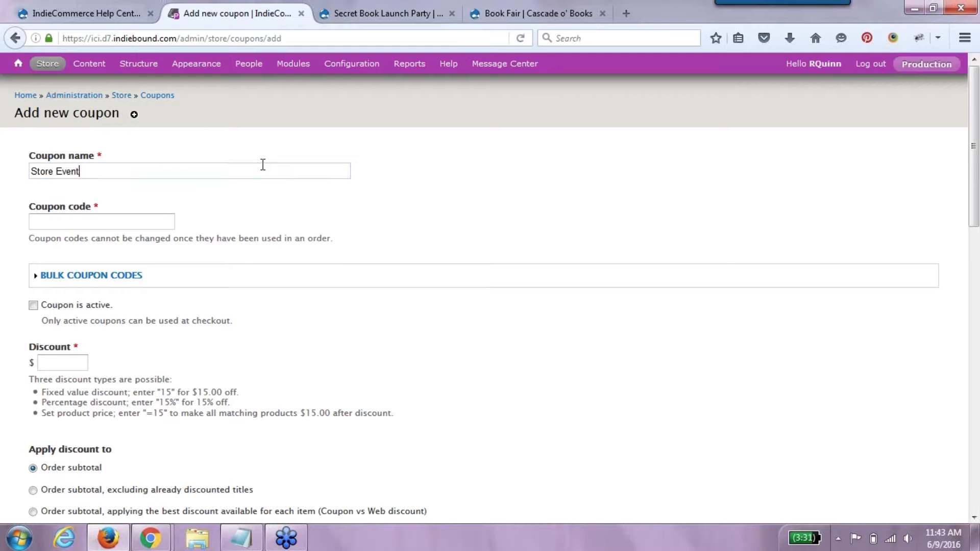
left_click(144, 216)
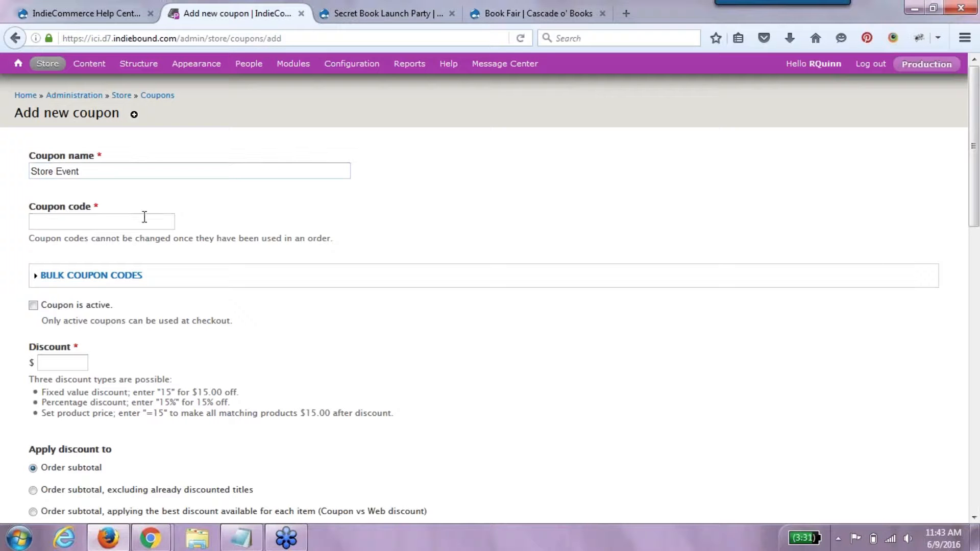
type("STORE EVENT")
left_click(95, 308)
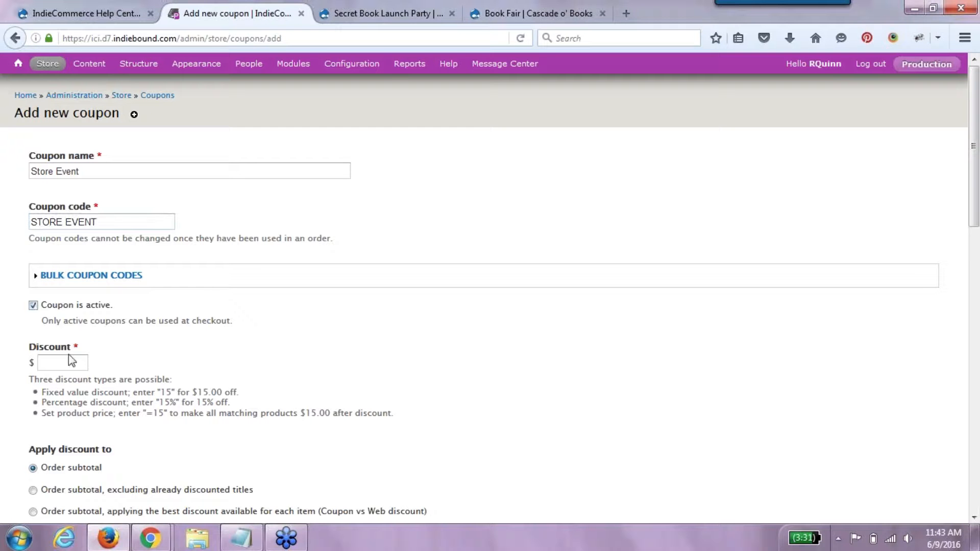
left_click(69, 355)
type("5%")
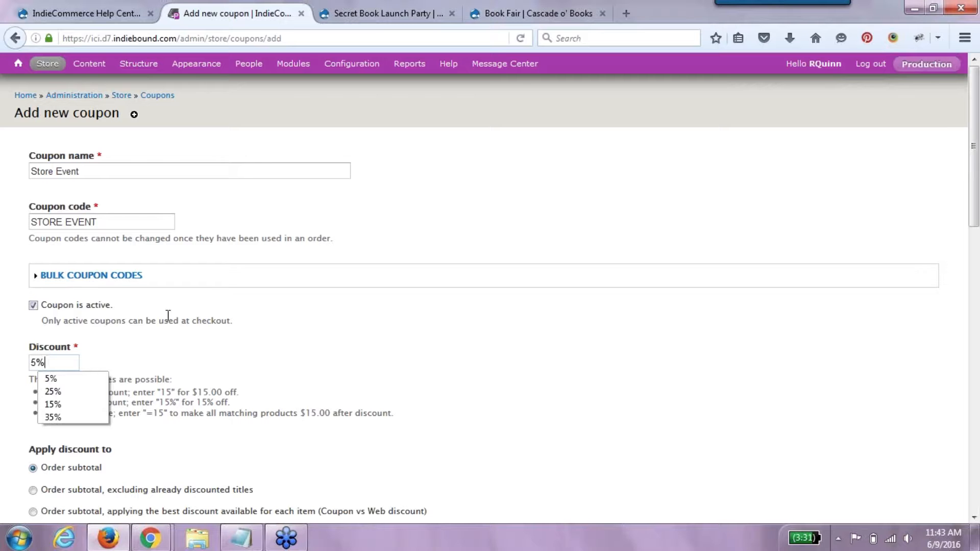
left_click(973, 517)
left_click(974, 517)
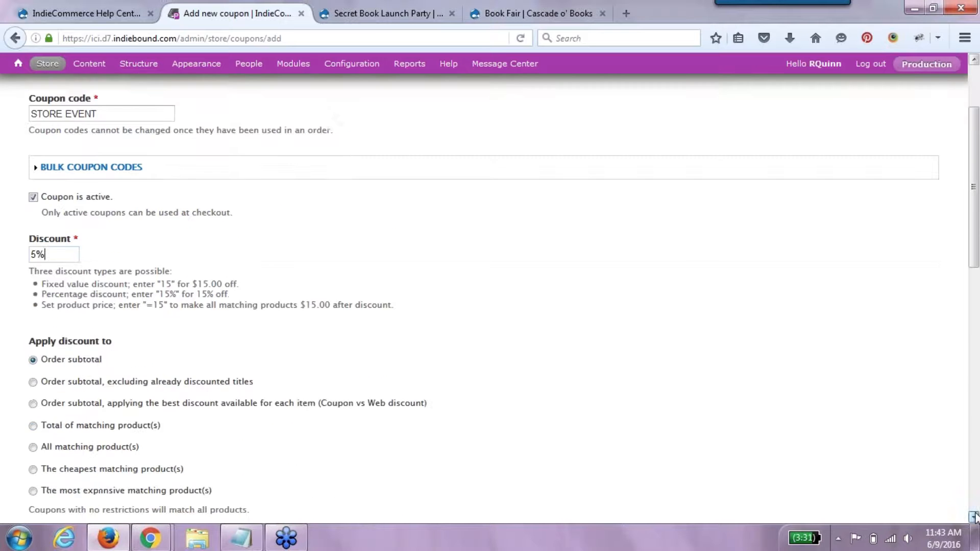
left_click(973, 517)
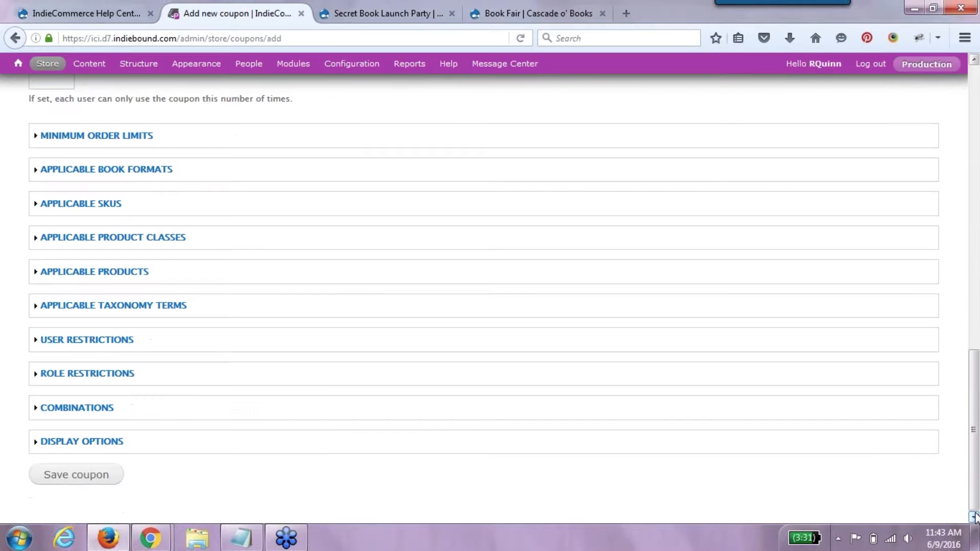
- Restrict the coupon to the 'In Store' taxonomy term and save it
left_click(157, 307)
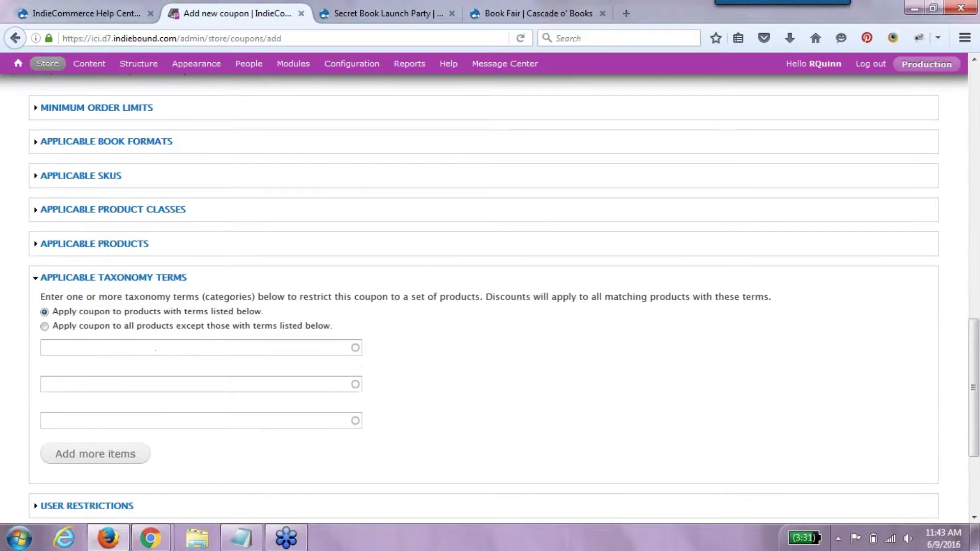
left_click(120, 346)
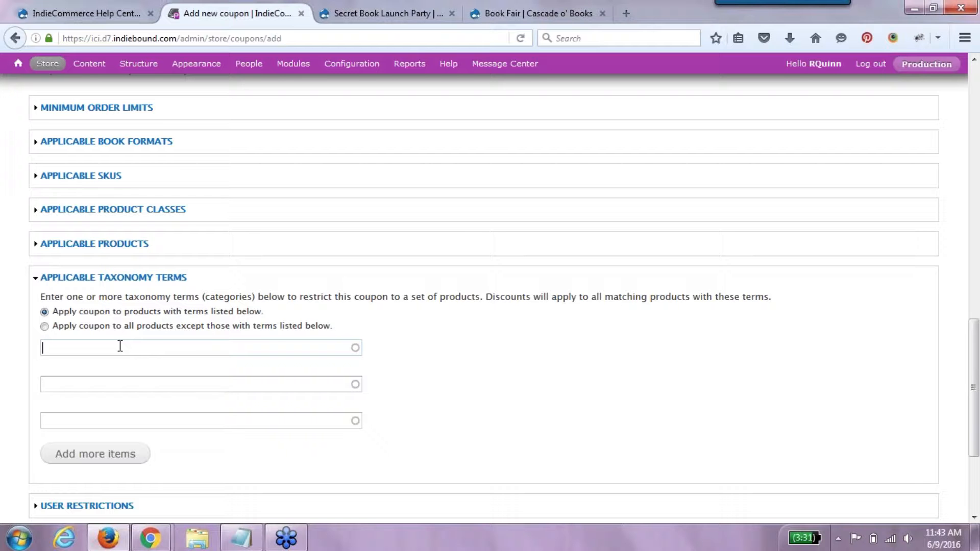
type("Store EW")
key("BackSpace")
type("vent")
key("BackSpace")
key("BackSpace")
key("BackSpace")
key("BackSpace")
key("BackSpace")
key("BackSpace")
key("BackSpace")
key("BackSpace")
key("BackSpace")
key("BackSpace")
key("BackSpace")
type("In Store")
scroll(972, 380, "down", 3)
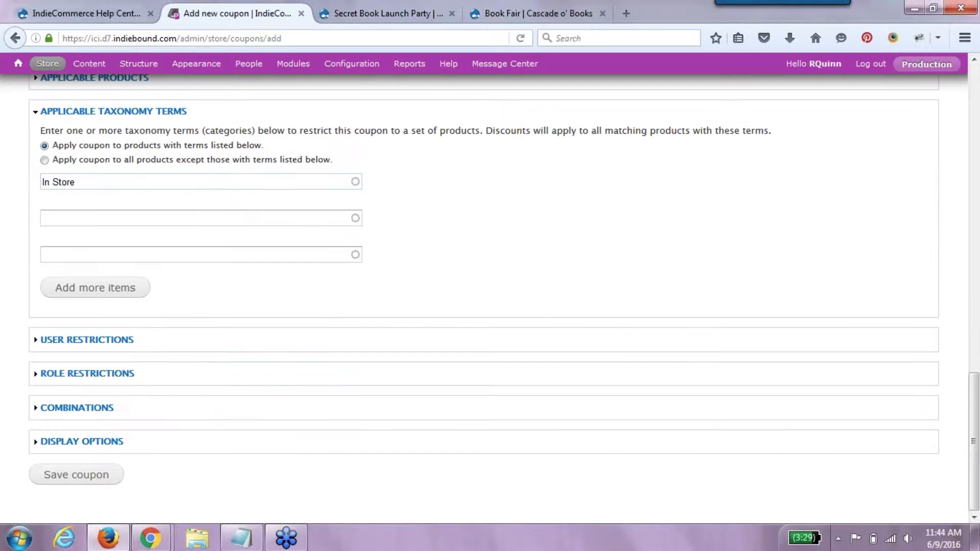
left_click(107, 477)
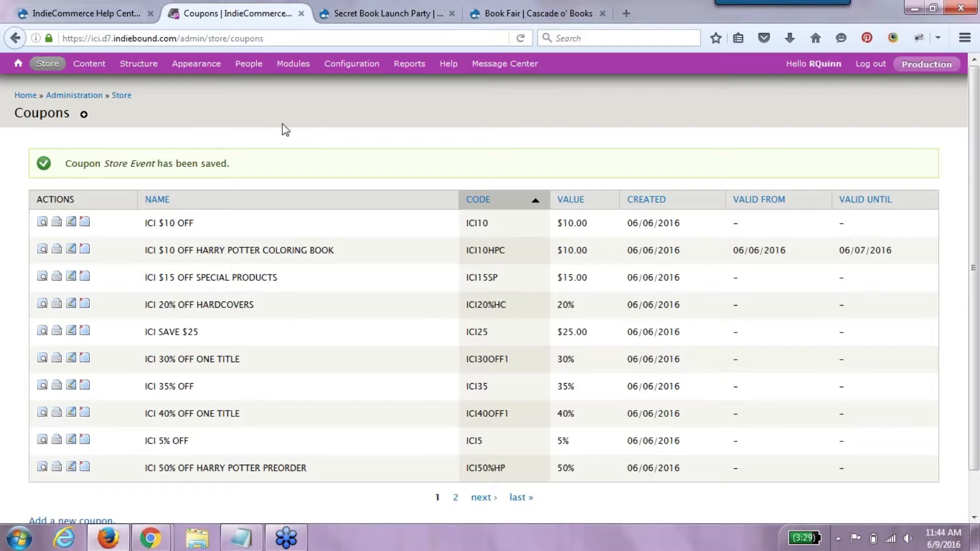
- Start a new coupon named 'Hard Cover Sale Coupon' with code 35OFF
mouse_move(47, 63)
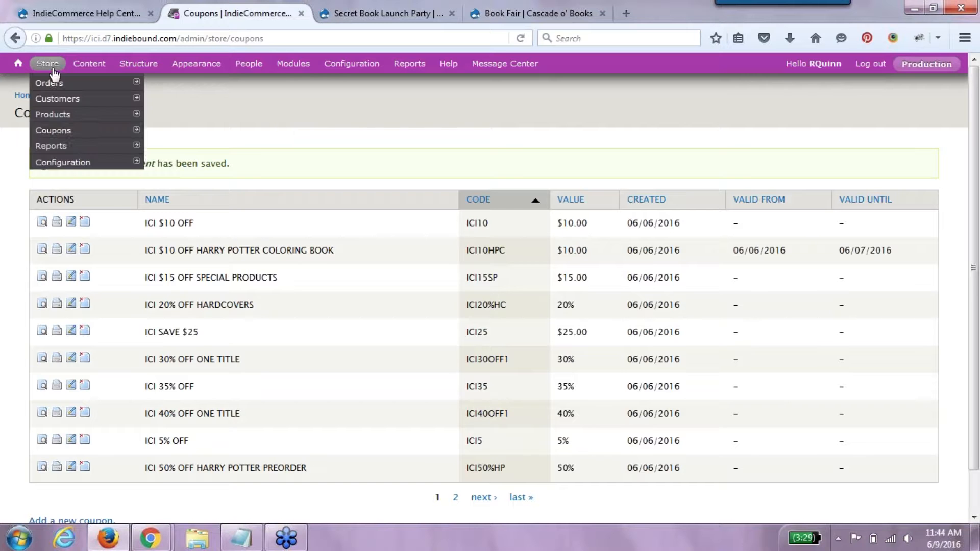
mouse_move(57, 130)
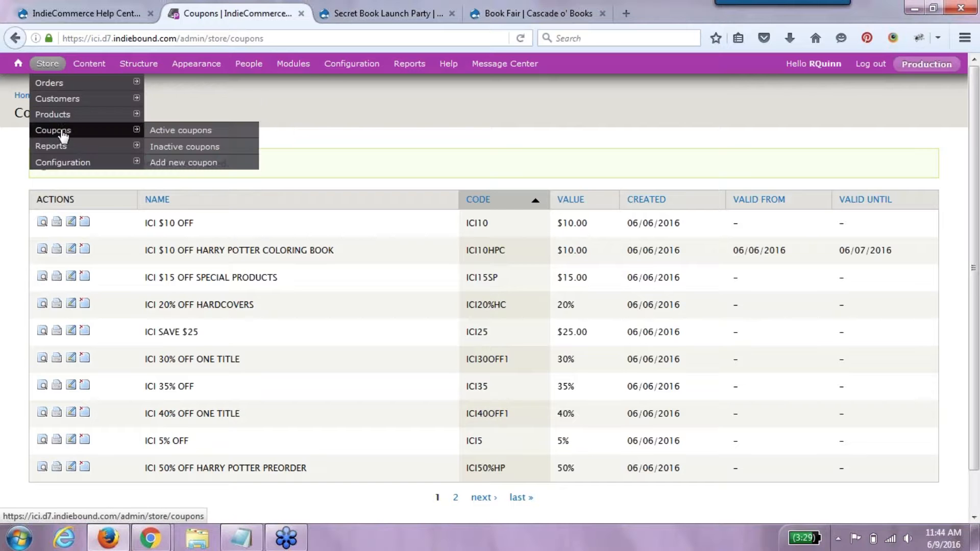
left_click(163, 168)
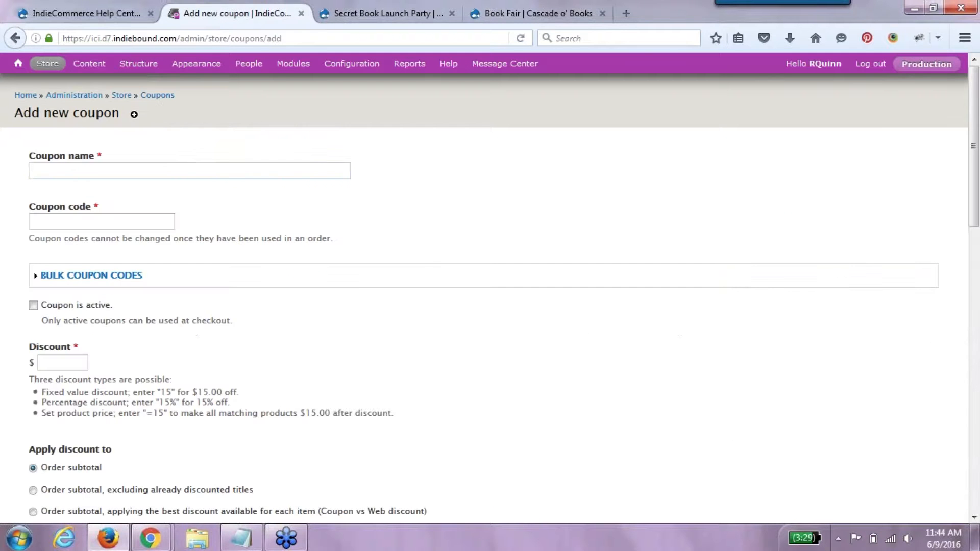
left_click(173, 165)
left_click(228, 172)
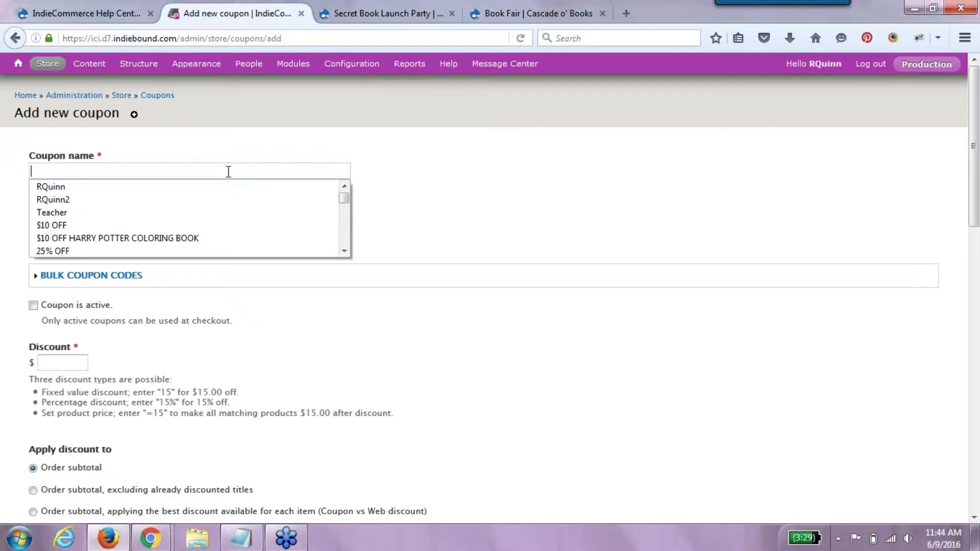
type("Hard")
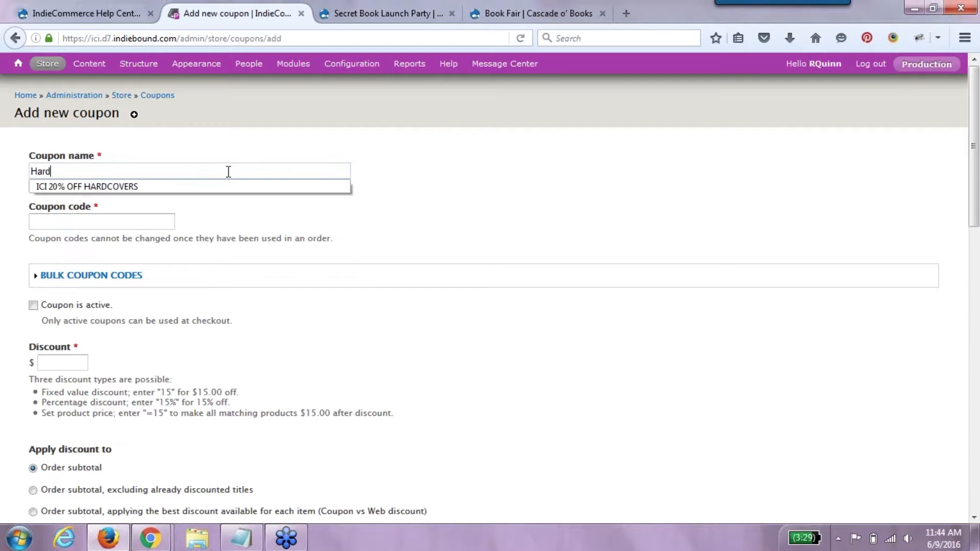
type(" Cover Sale Coupon")
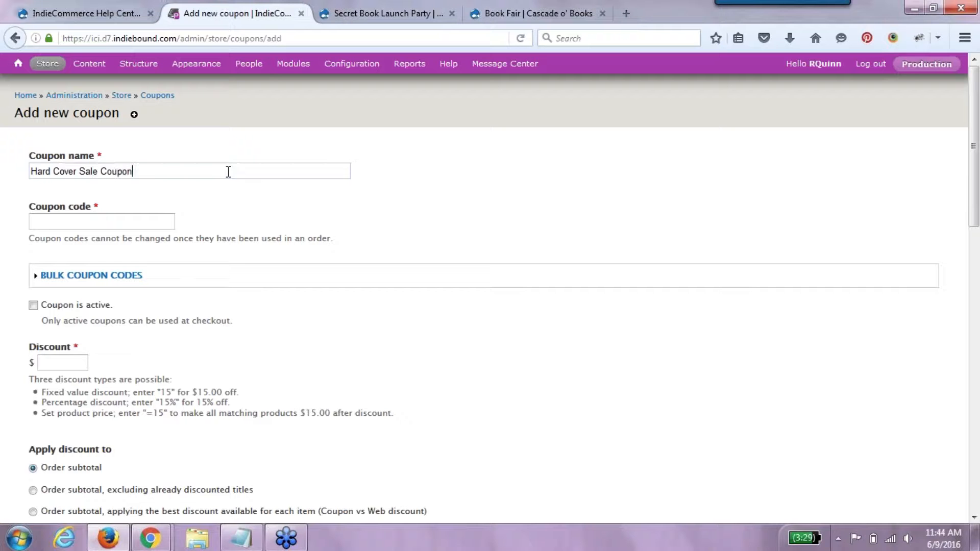
key("Tab")
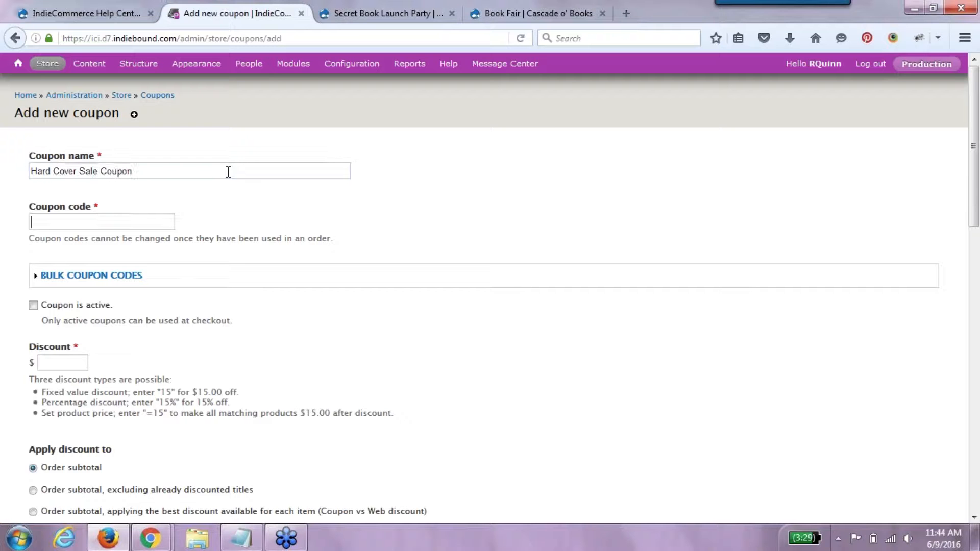
type("35")
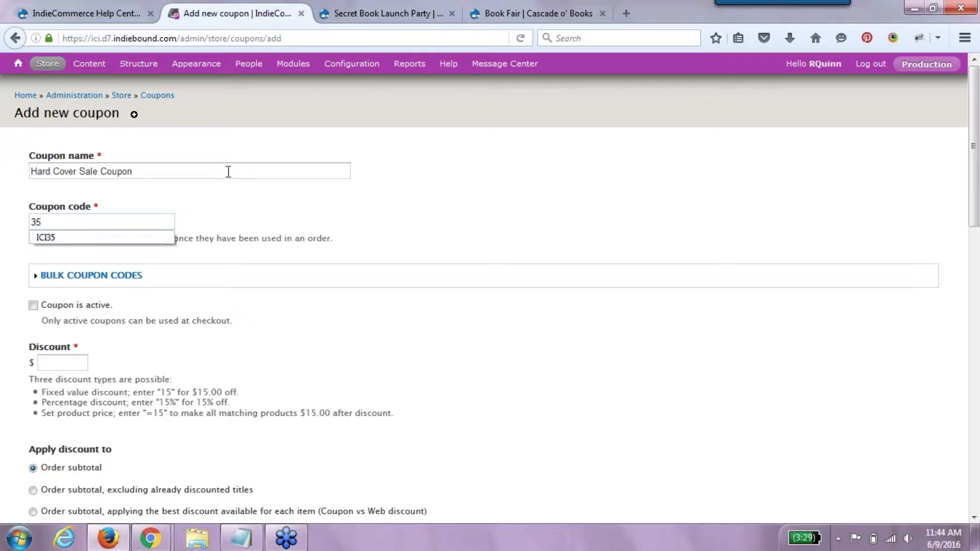
type("%")
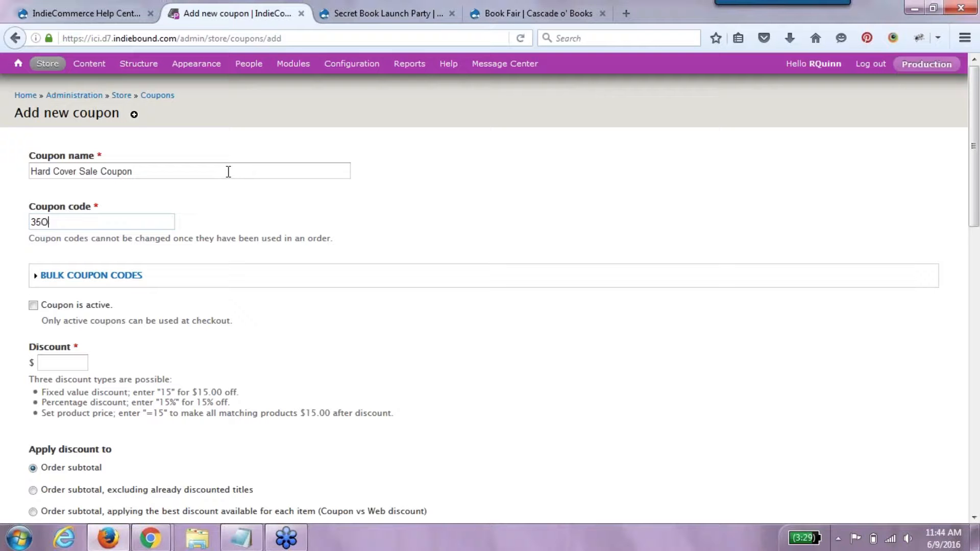
key("BackSpace")
type("OFF")
- Make the coupon active at 35% off, limited to Hardcover books, and save it
left_click(87, 306)
left_click(64, 364)
type("35%")
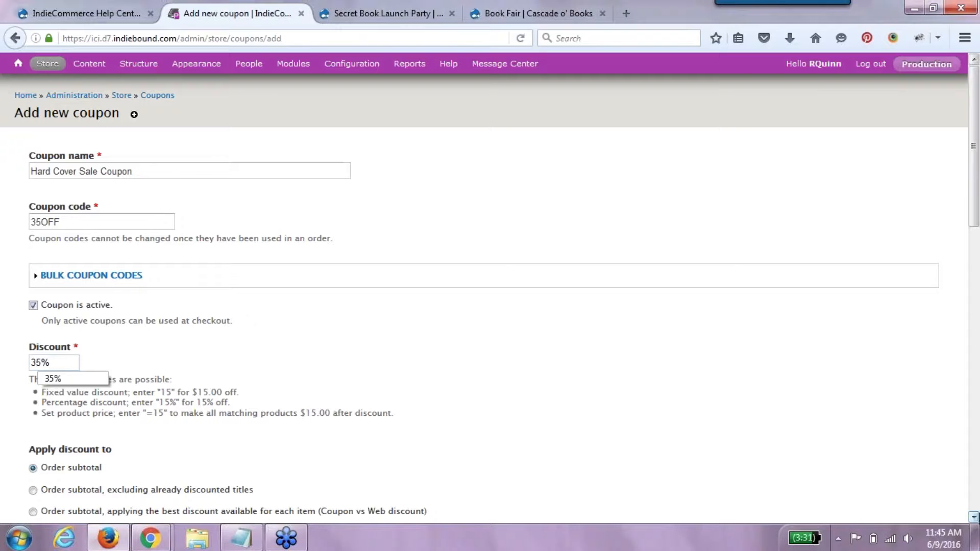
left_click(974, 517)
left_click(975, 518)
left_click(975, 518)
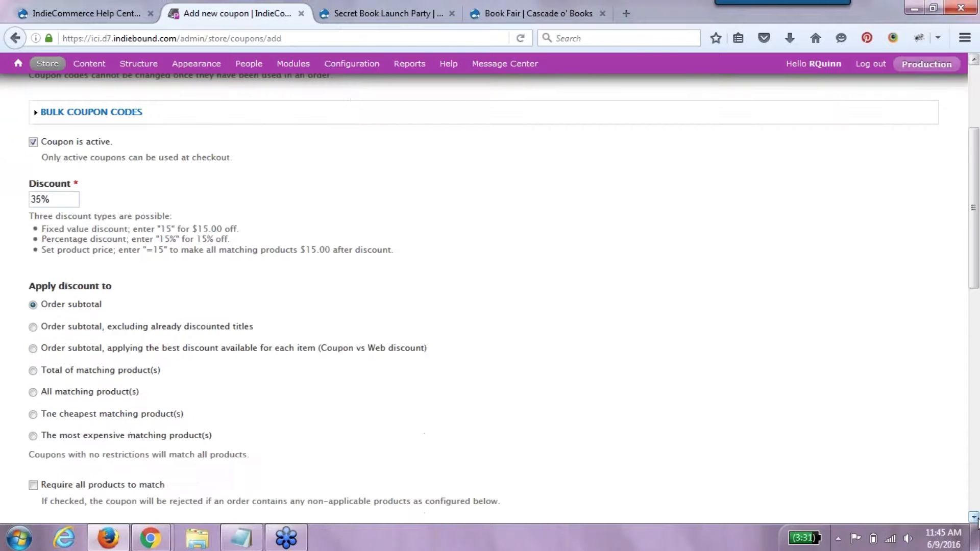
left_click(975, 518)
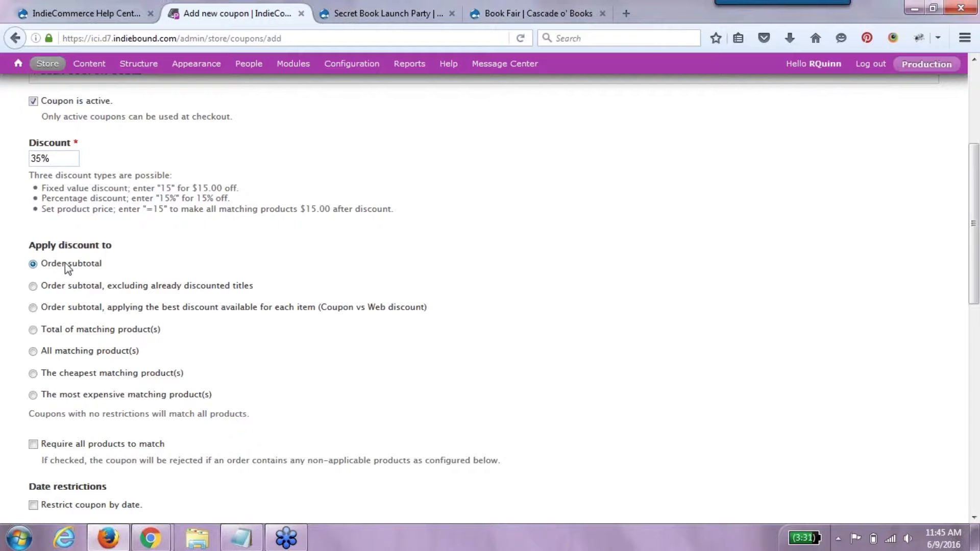
left_click_drag(977, 272, 978, 458)
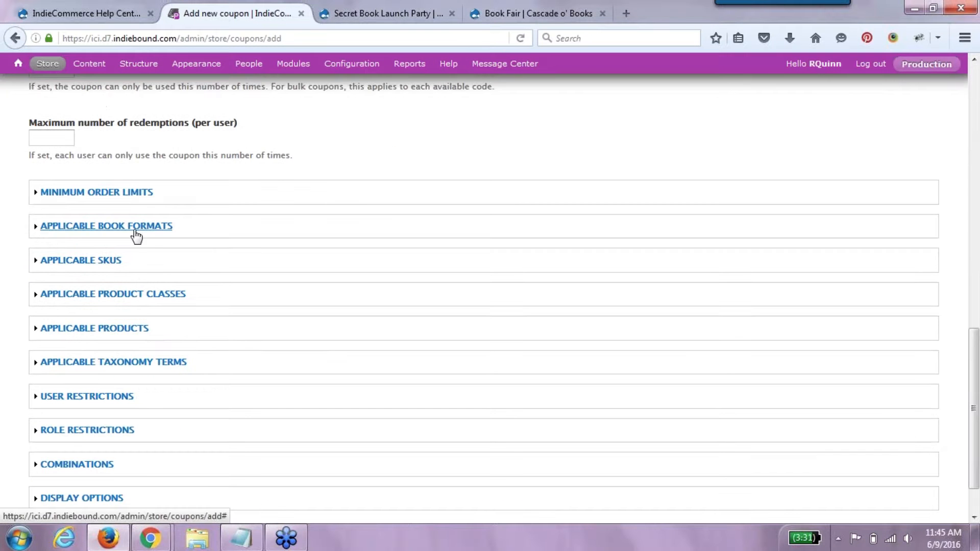
left_click(136, 227)
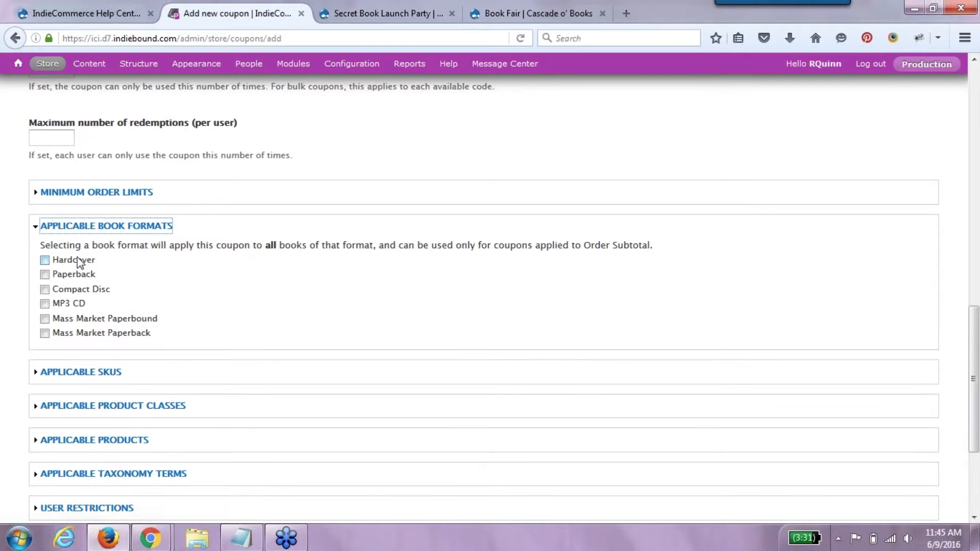
left_click(77, 258)
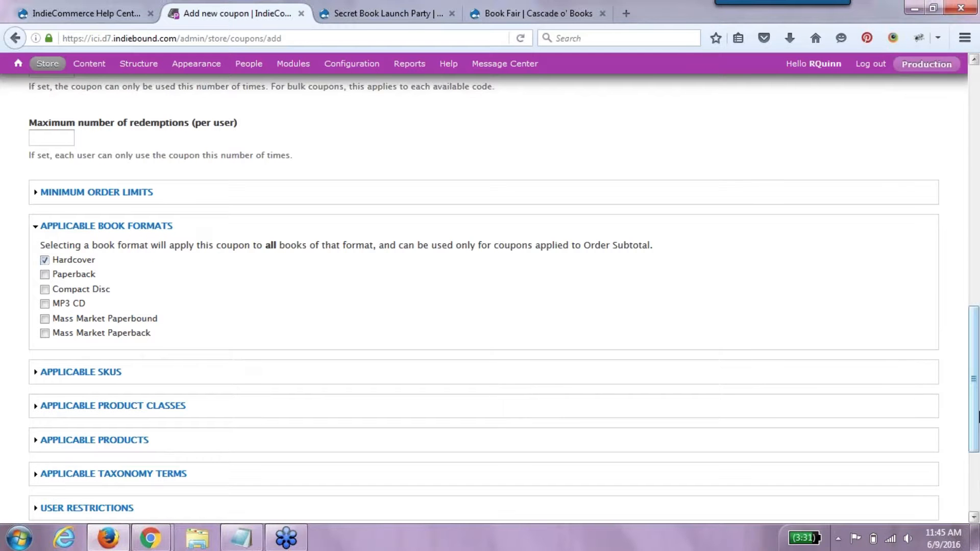
left_click_drag(978, 416, 978, 475)
left_click(76, 475)
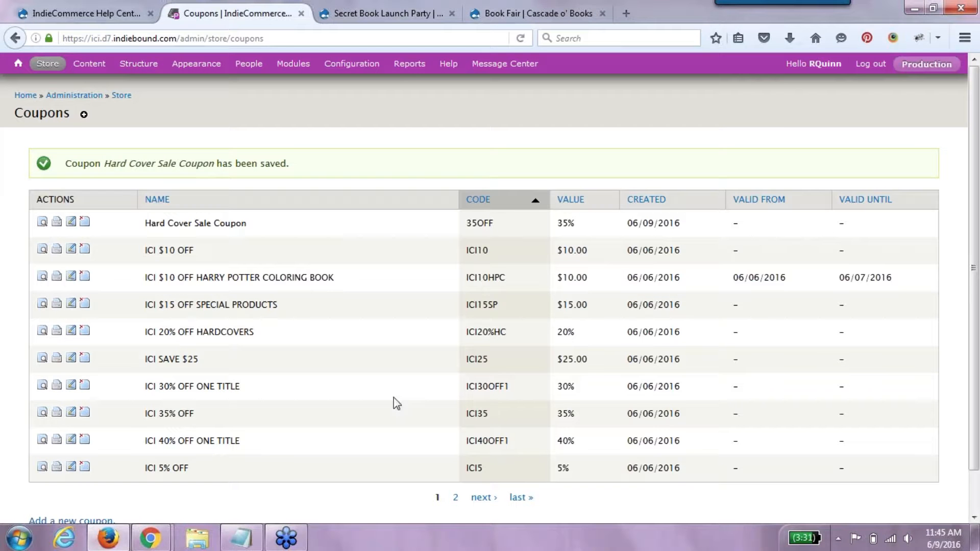
- Open another Add new coupon form and review its subtotal discount and per-code limit of 1
mouse_move(18, 63)
mouse_move(26, 99)
mouse_move(48, 63)
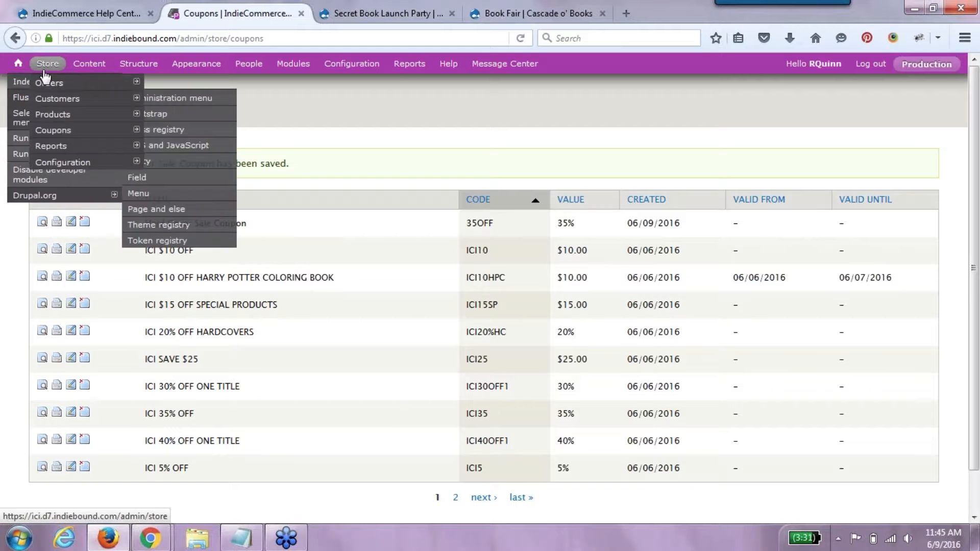
mouse_move(63, 130)
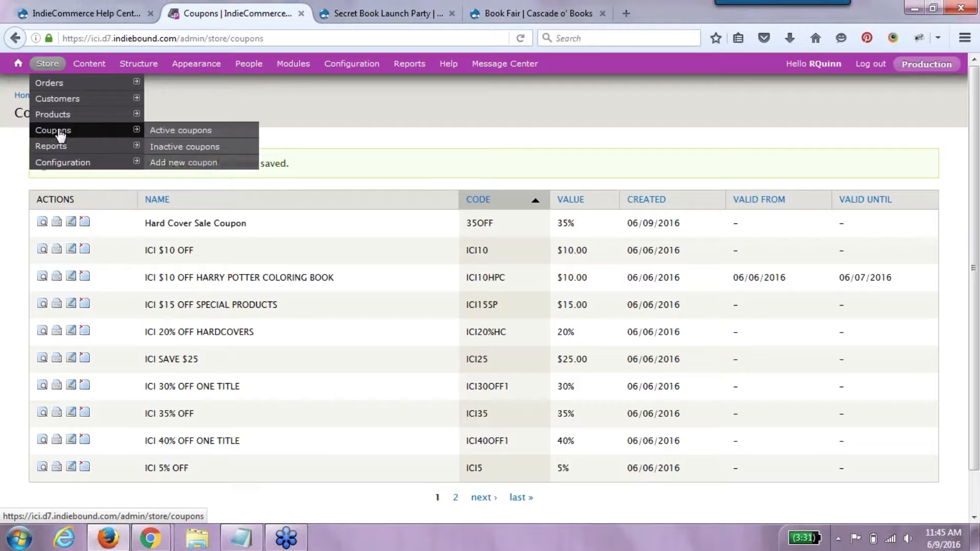
left_click(152, 163)
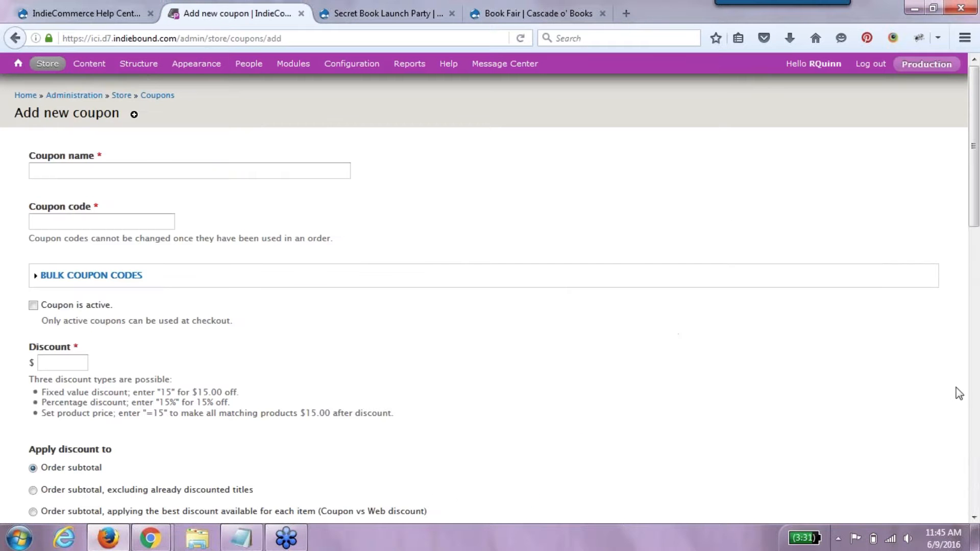
left_click(976, 441)
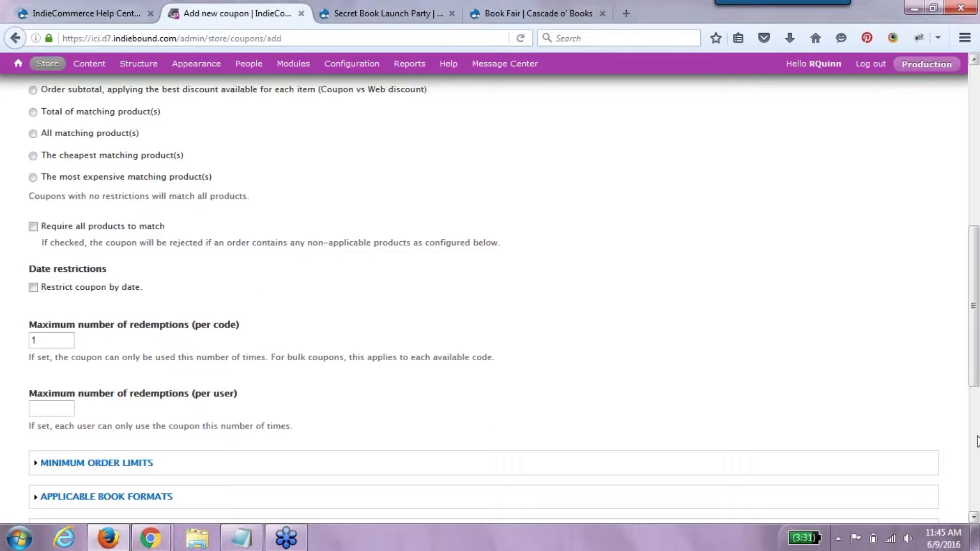
scroll(962, 367, "up", 4)
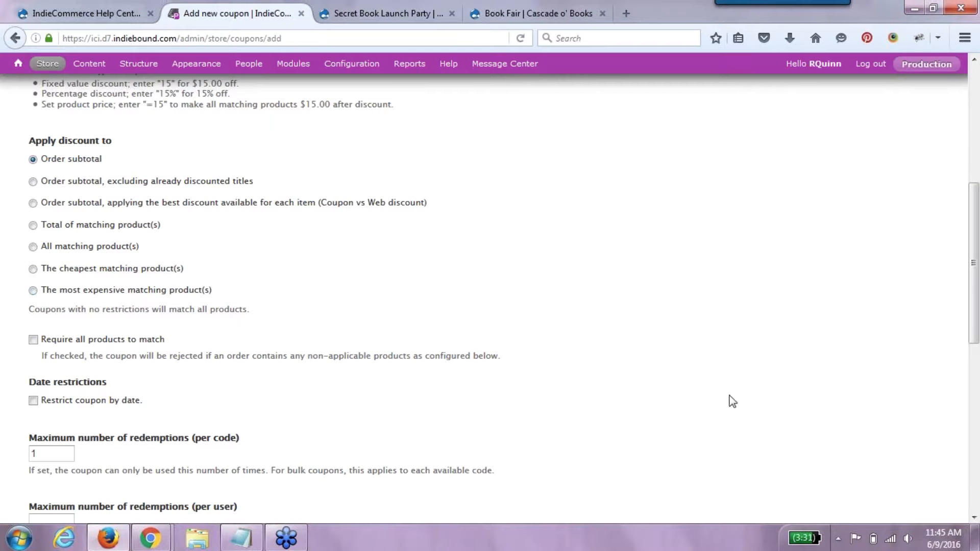
left_click_drag(976, 345, 977, 387)
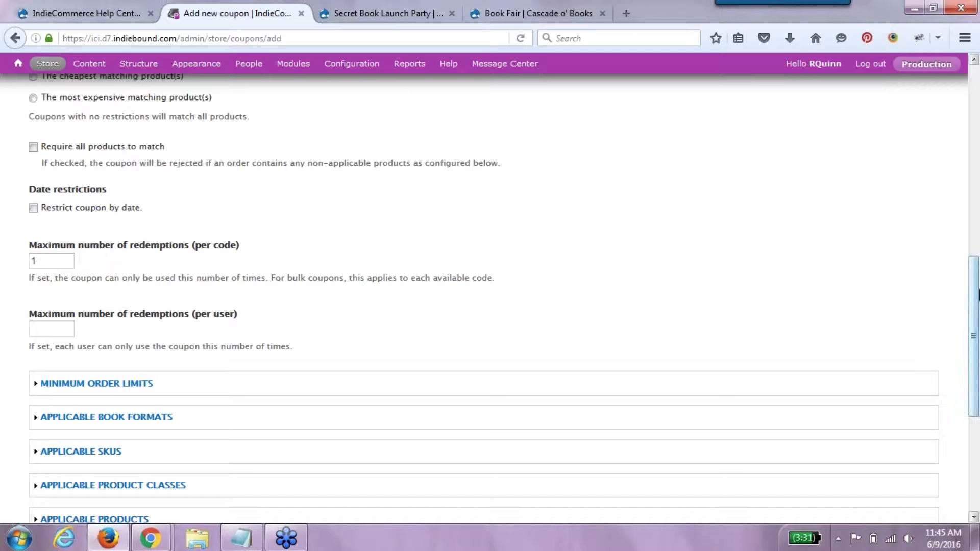
left_click_drag(977, 293, 979, 416)
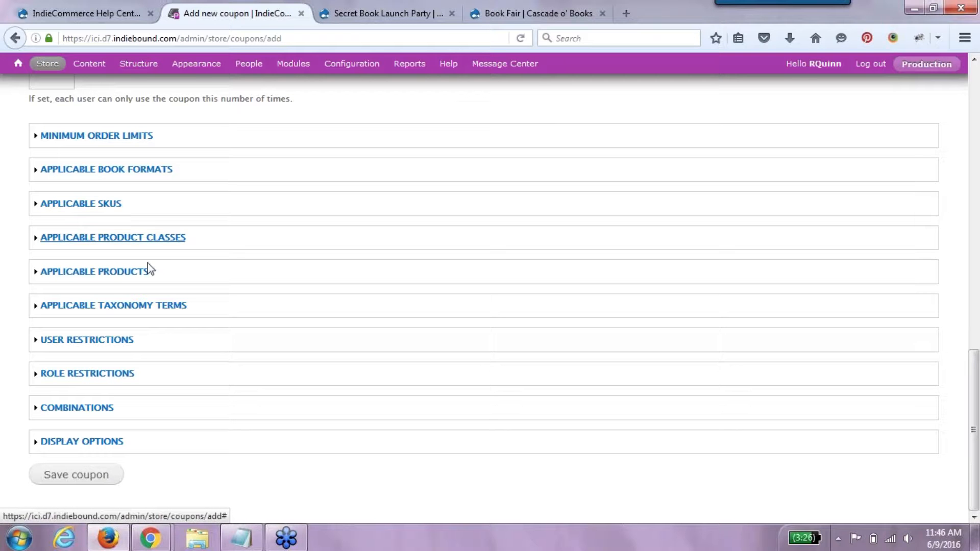
- Expand and collapse Applicable Product Classes, then expand User Restrictions
left_click(171, 238)
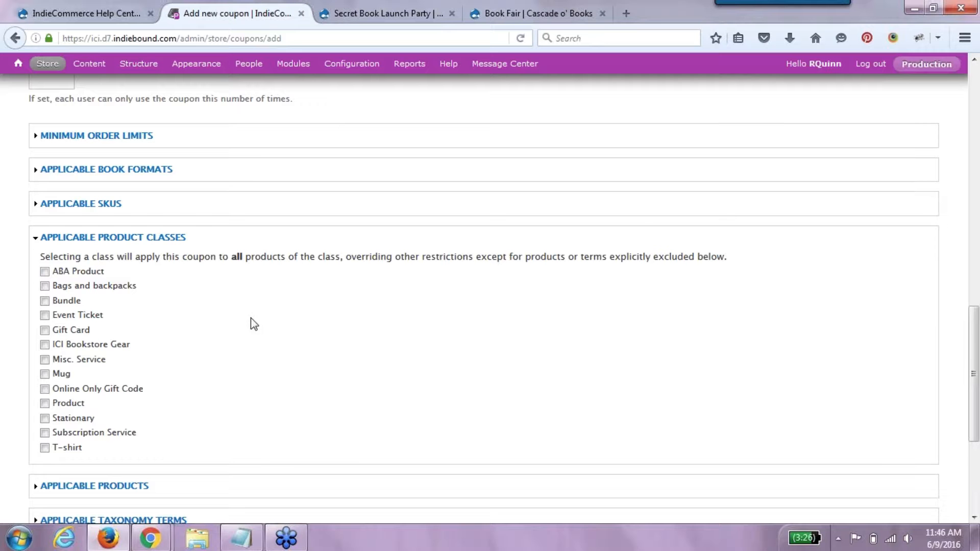
left_click(165, 239)
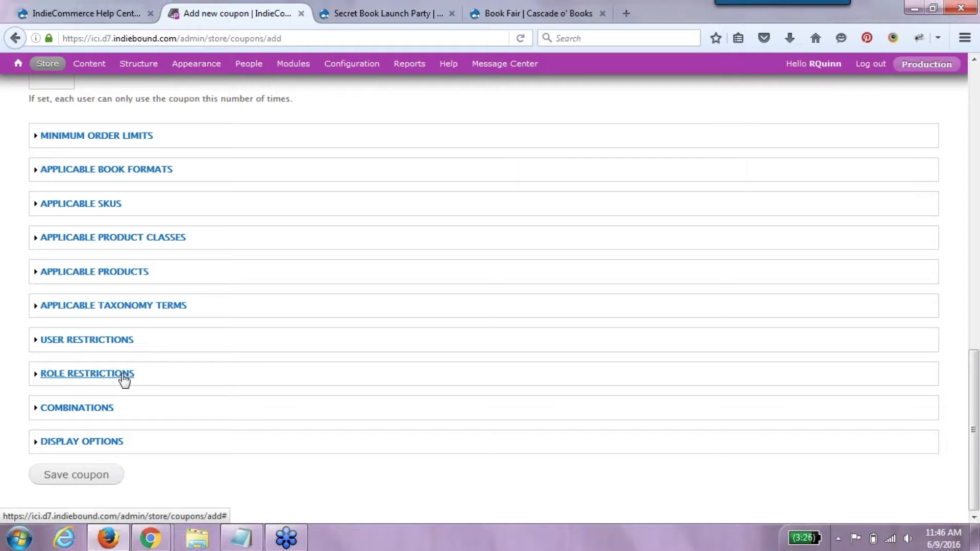
left_click(87, 339)
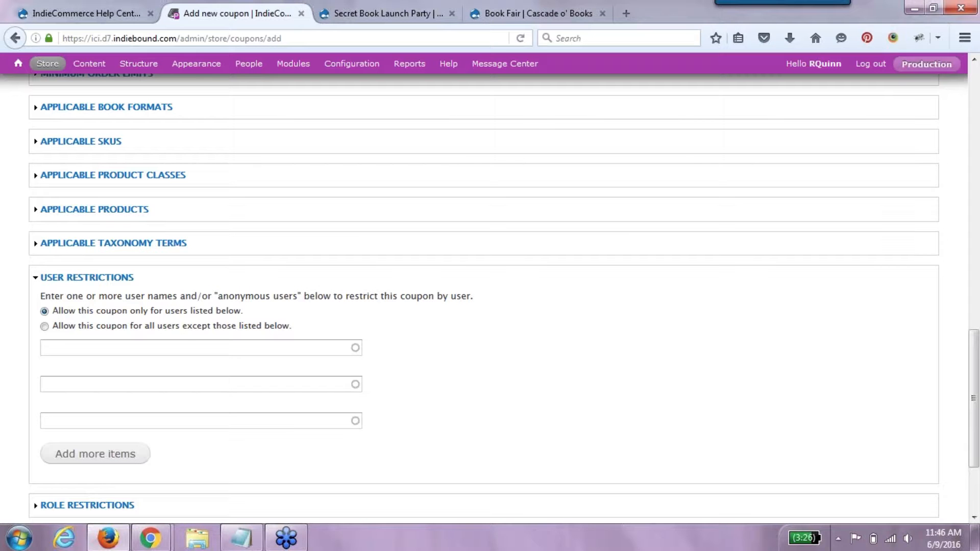
- Restrict the coupon to the selected user's account, then collapse user restrictions and expand Role Restrictions
left_click(106, 354)
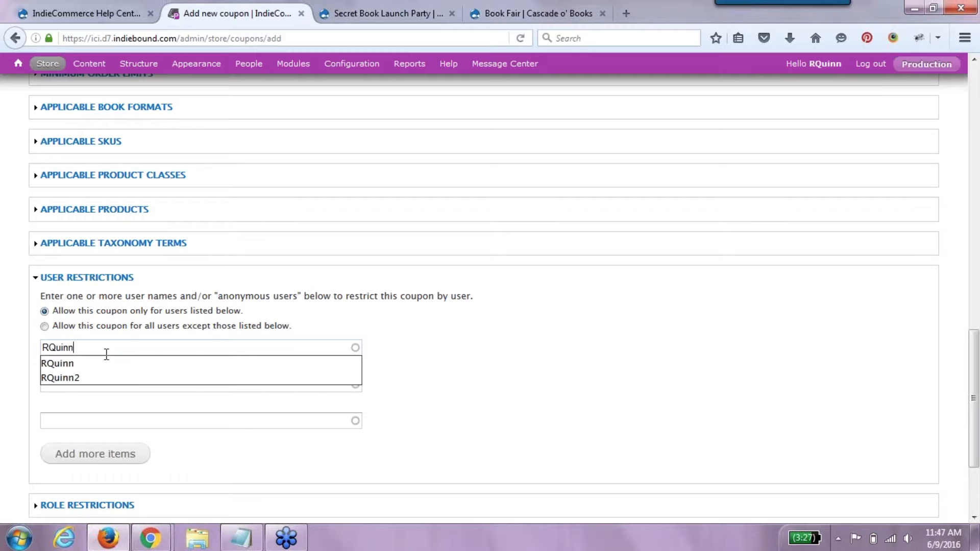
left_click(106, 361)
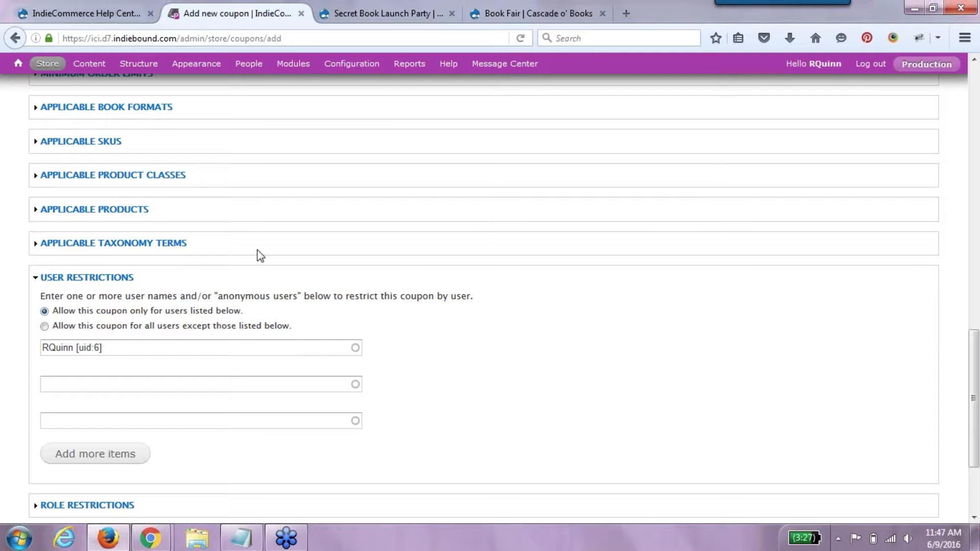
left_click(123, 278)
left_click(87, 374)
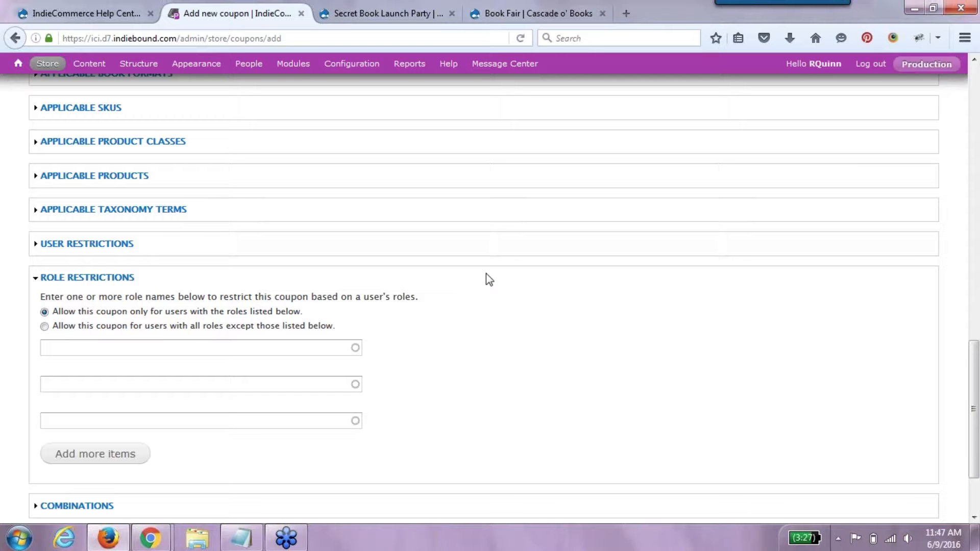
- Add the Teacher role as the coupon's role restriction and scroll through the form
left_click(234, 354)
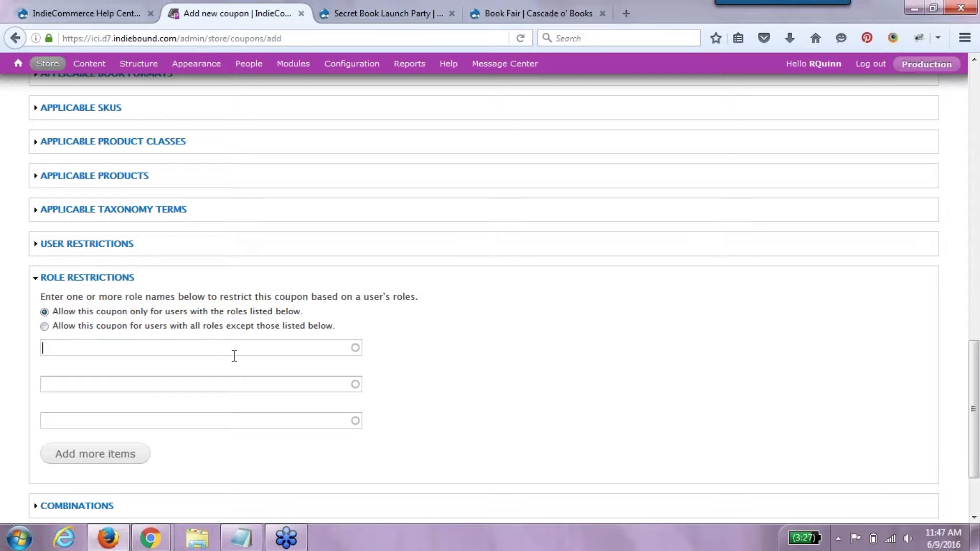
type("Teacher")
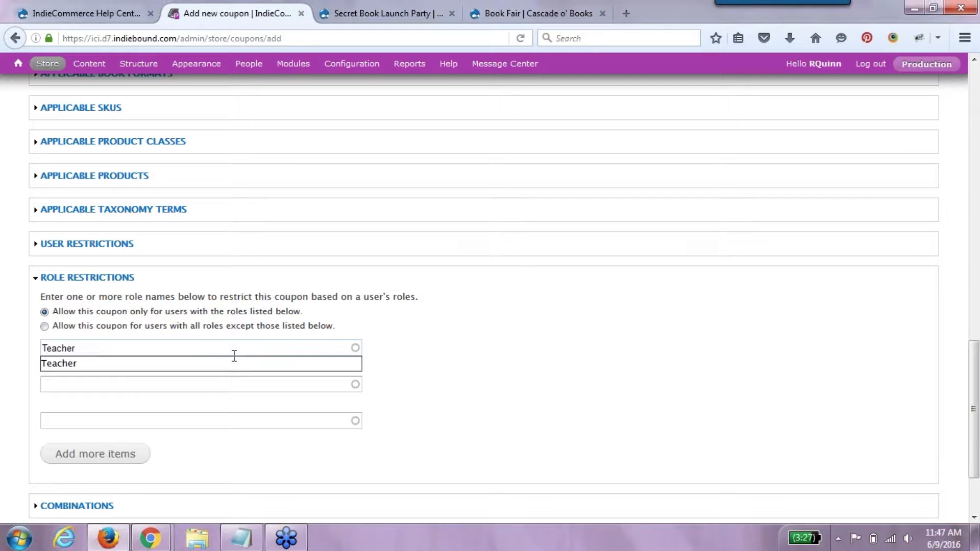
left_click(223, 373)
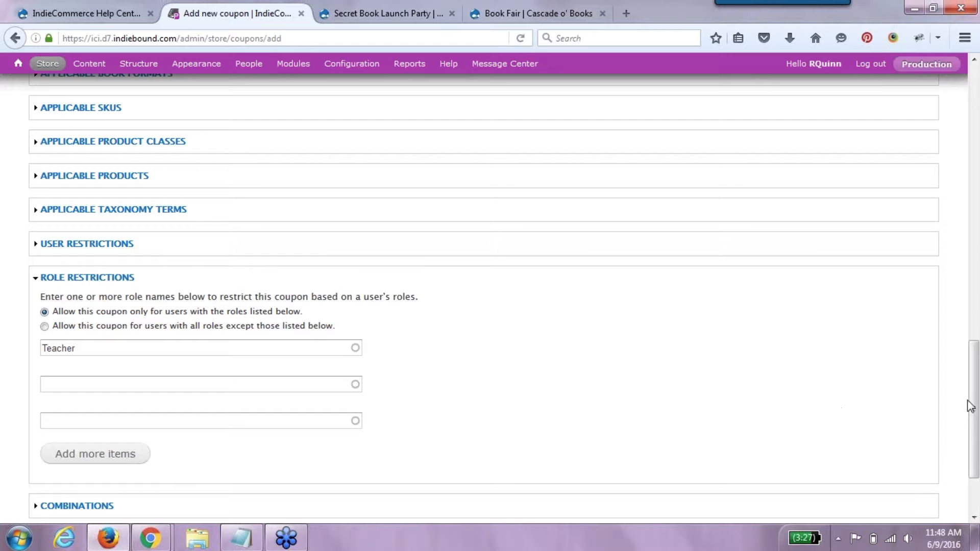
scroll(975, 432, "down", 1)
left_click_drag(974, 433, 975, 458)
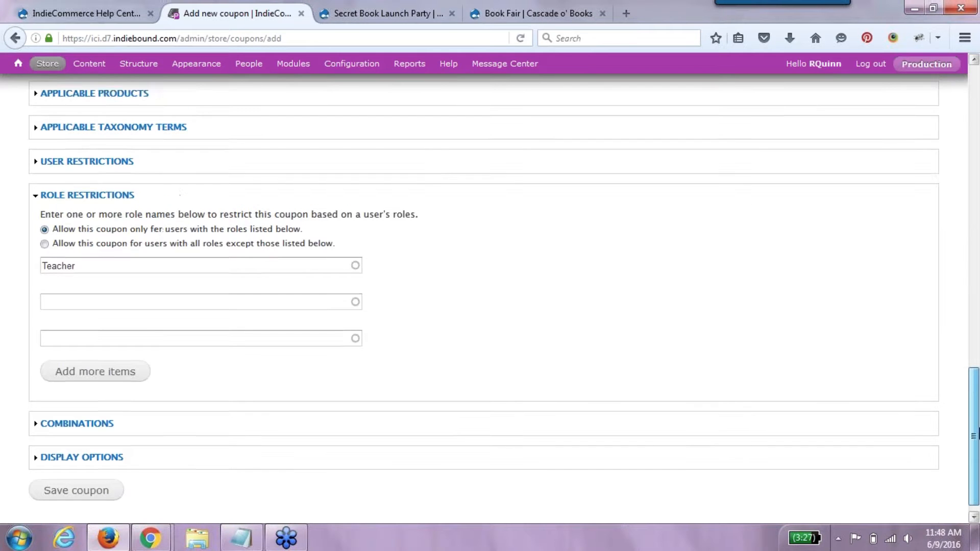
left_click_drag(975, 457, 968, 151)
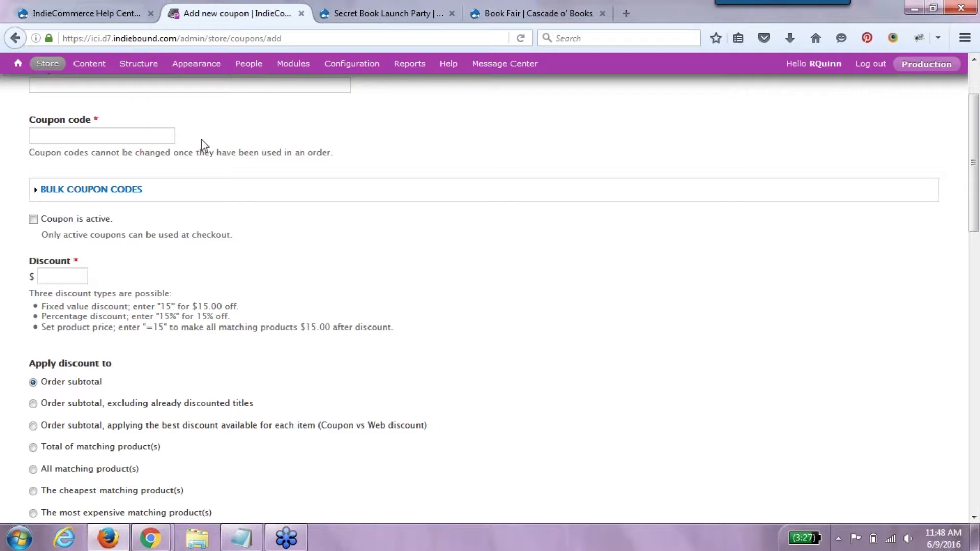
- Go to Store > Coupons to see the coupon list with Hard Cover Sale Coupon first
mouse_move(23, 67)
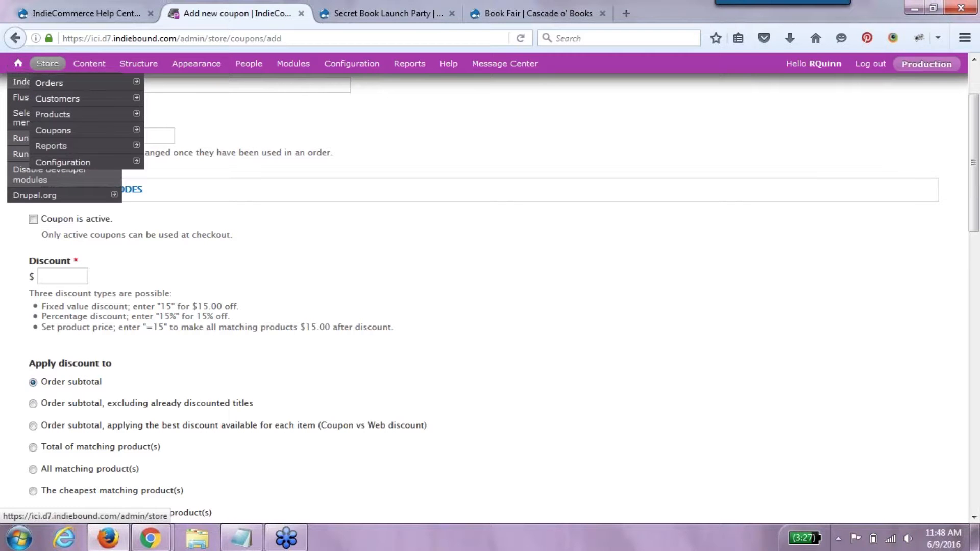
left_click(68, 133)
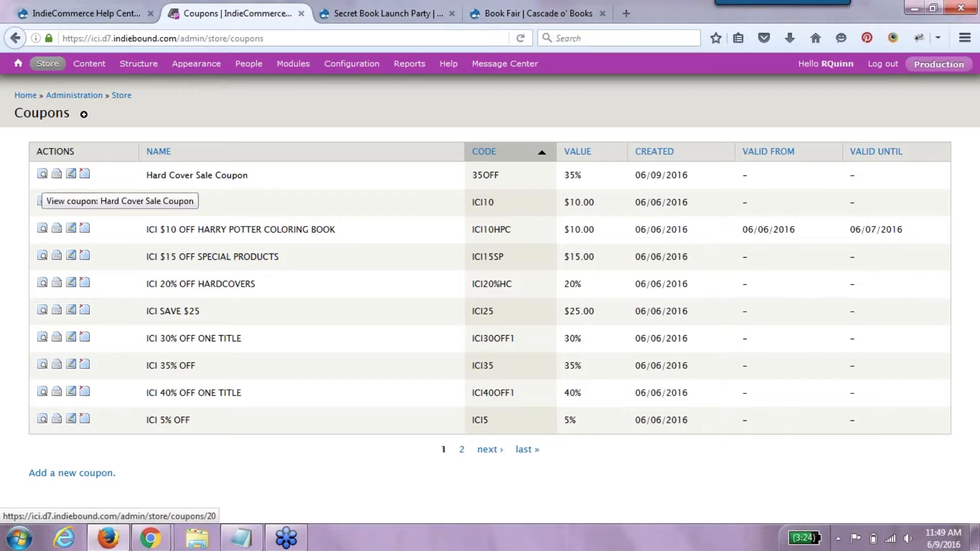
left_click(43, 173)
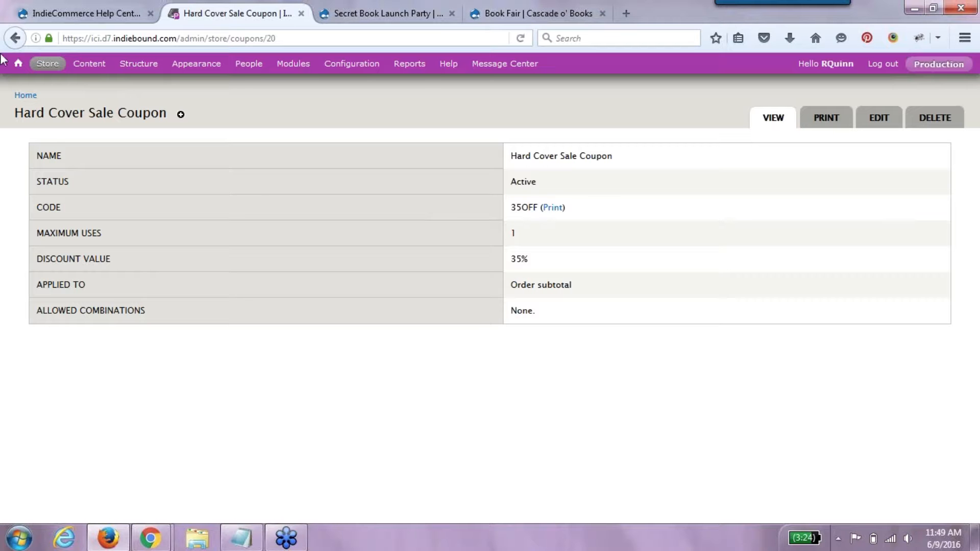
left_click(15, 39)
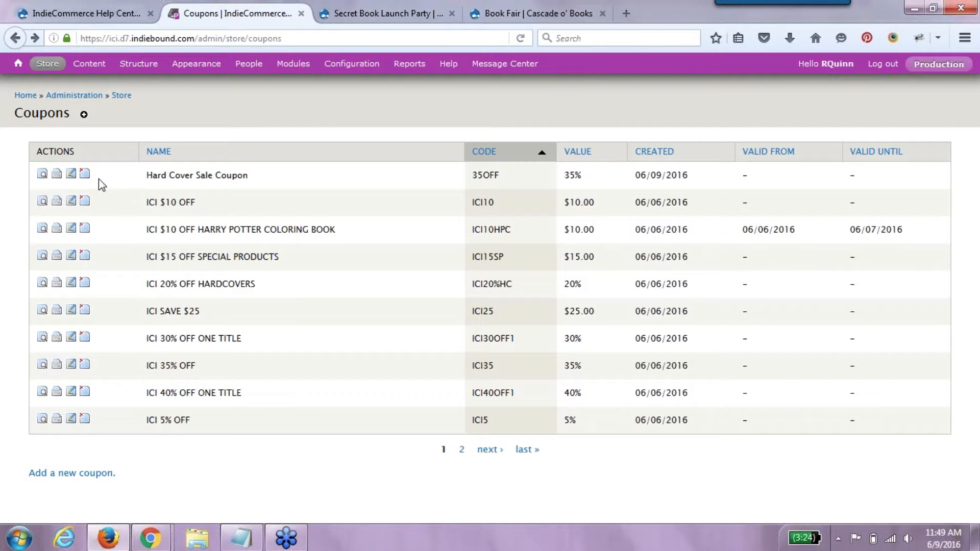
left_click(71, 174)
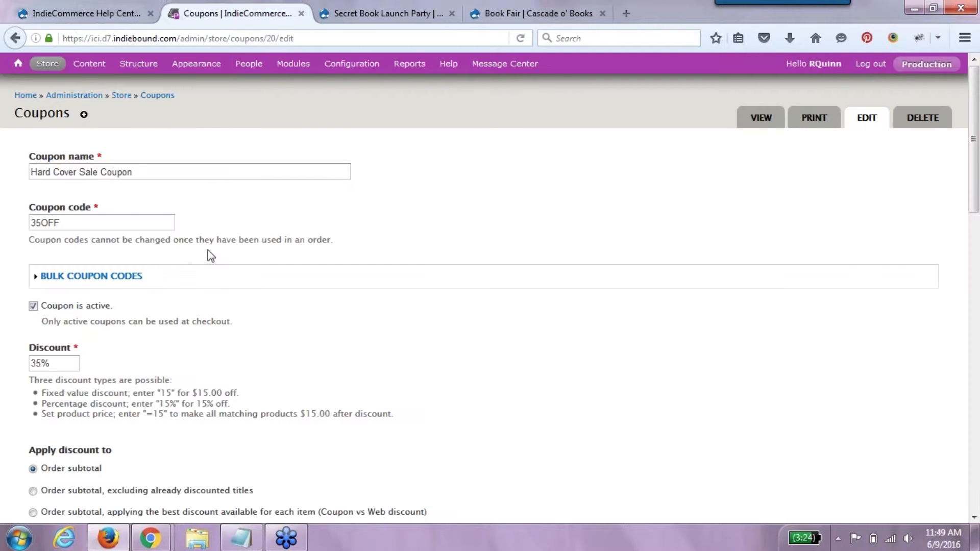
left_click(15, 39)
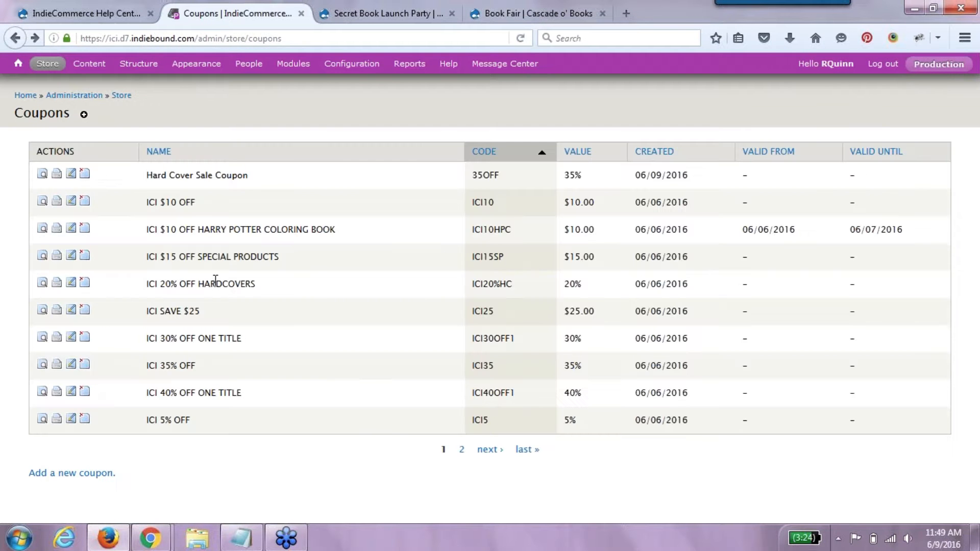
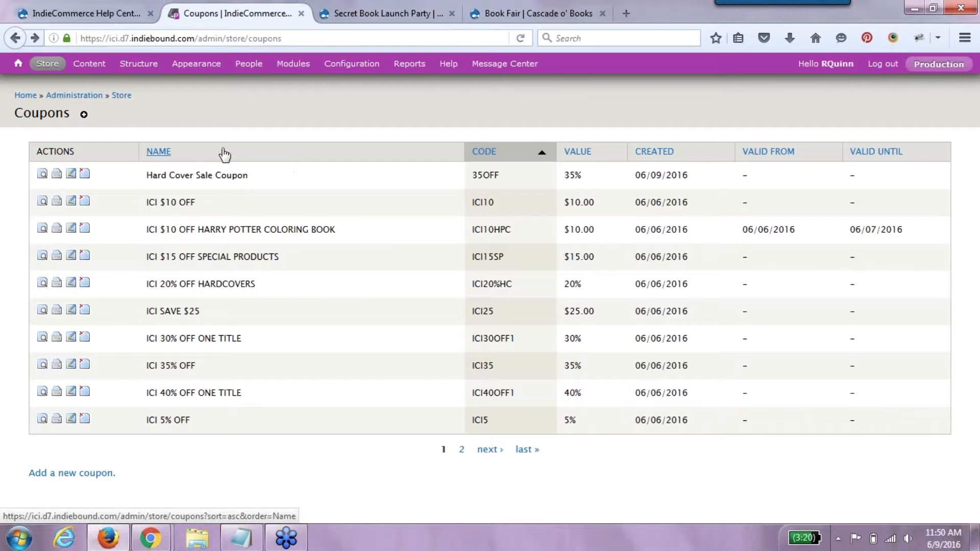
- Open the Coupon usage reports page from Store > Reports
mouse_move(47, 63)
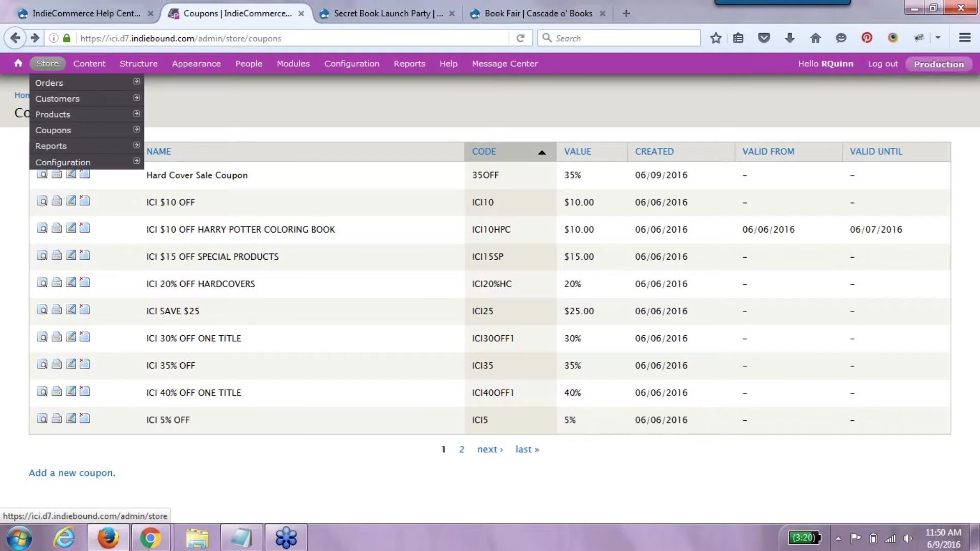
mouse_move(69, 149)
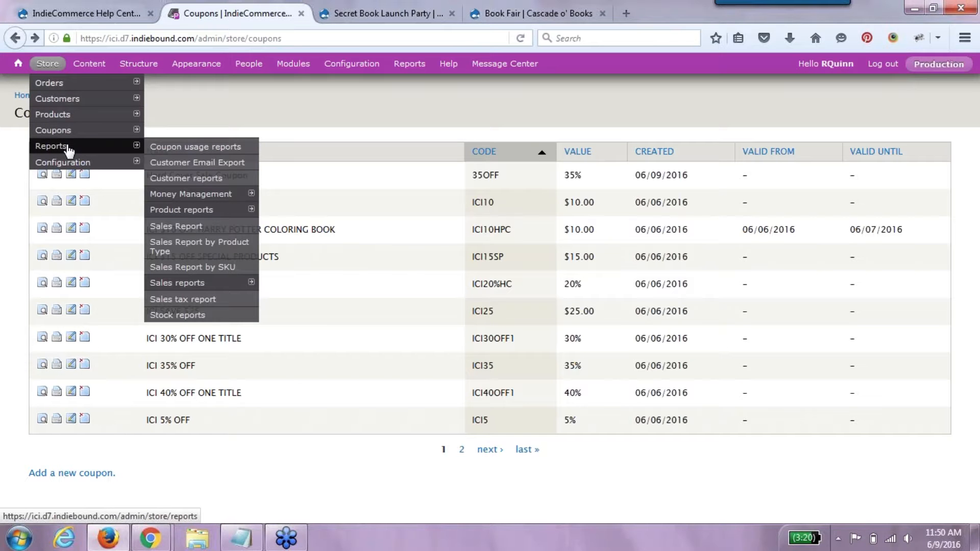
left_click(164, 148)
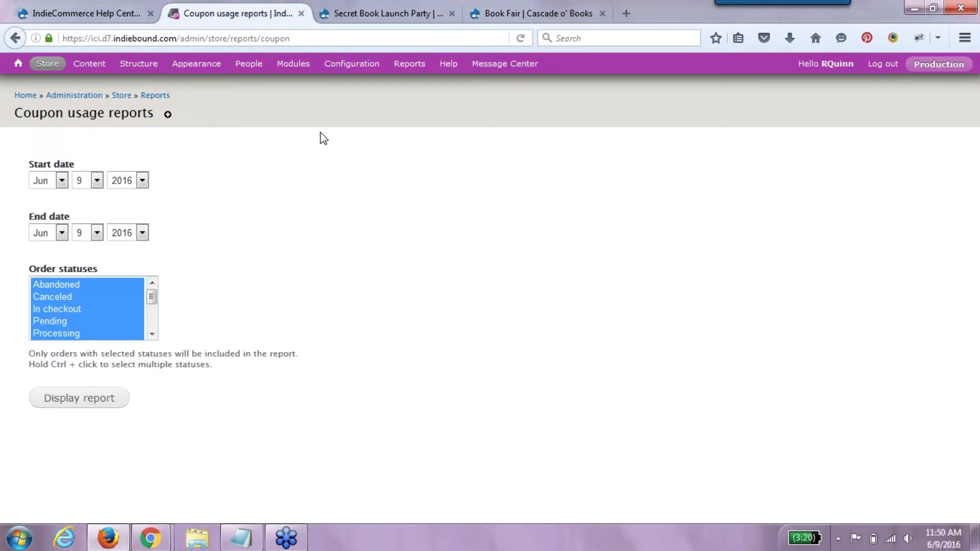
- Generate the coupon usage report with the start year set to 2013
left_click(143, 180)
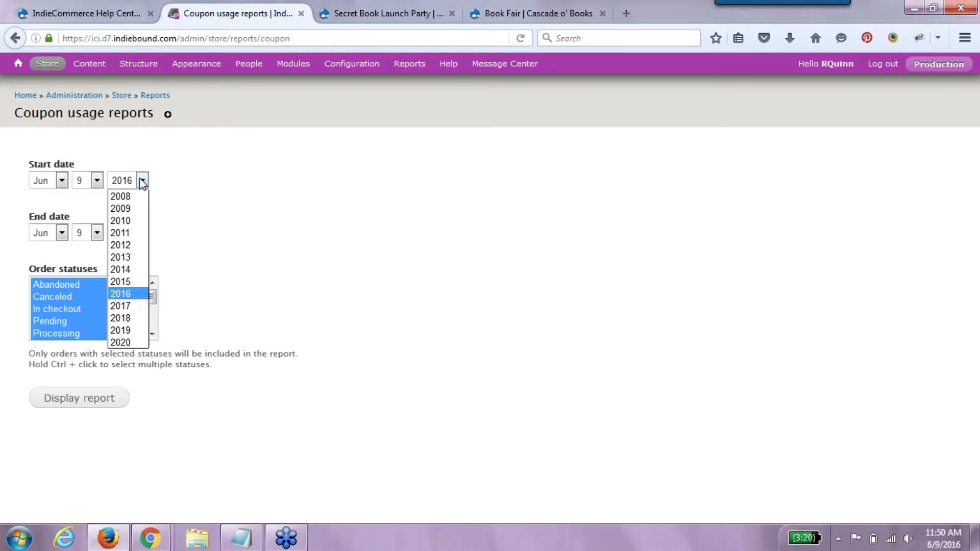
left_click(134, 257)
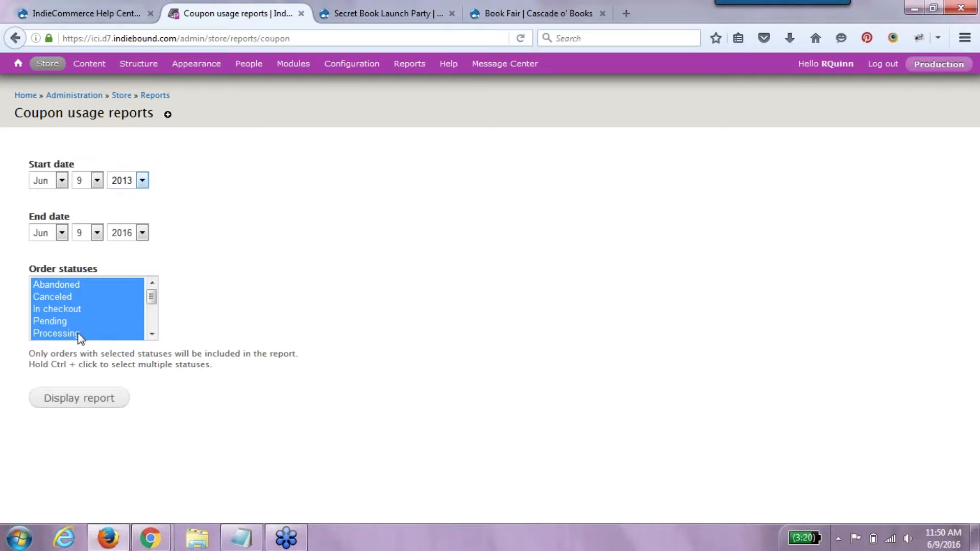
left_click(105, 401)
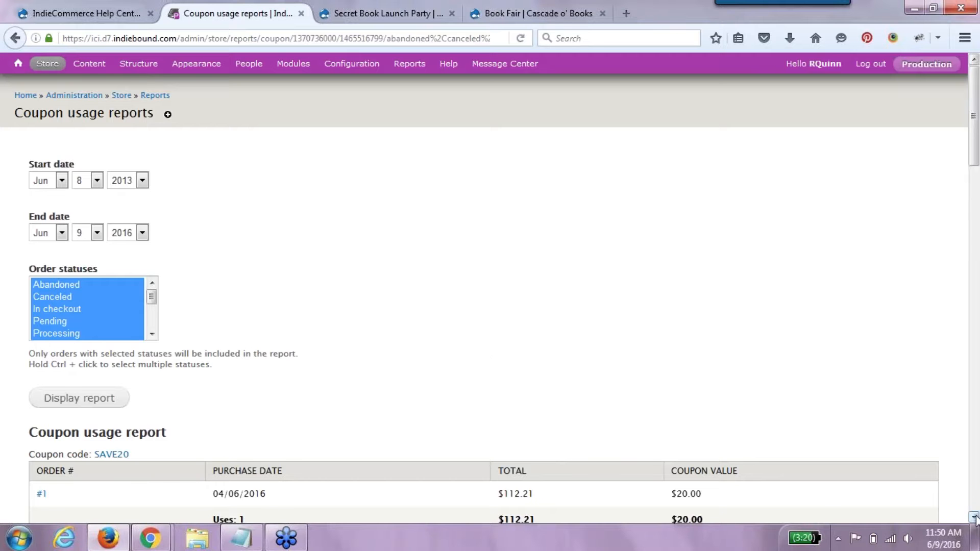
- Highlight the SAVE20 code and scroll through the per-coupon report tables
scroll(973, 517, "down", 5)
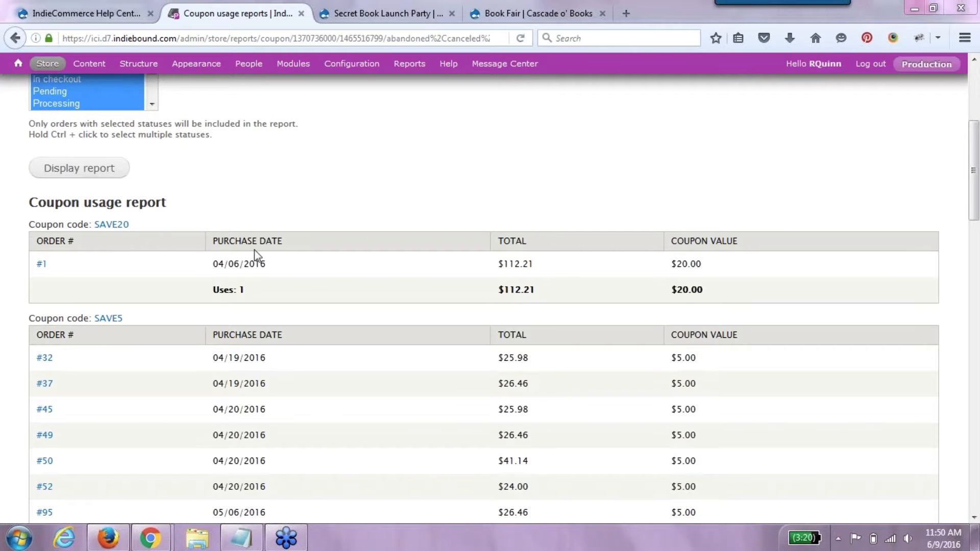
left_click_drag(151, 221, 29, 224)
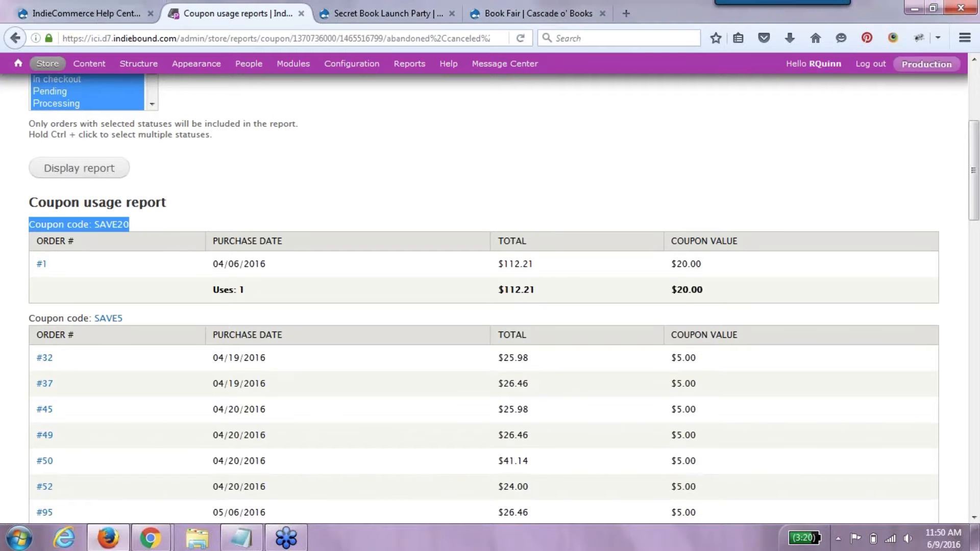
left_click(103, 266)
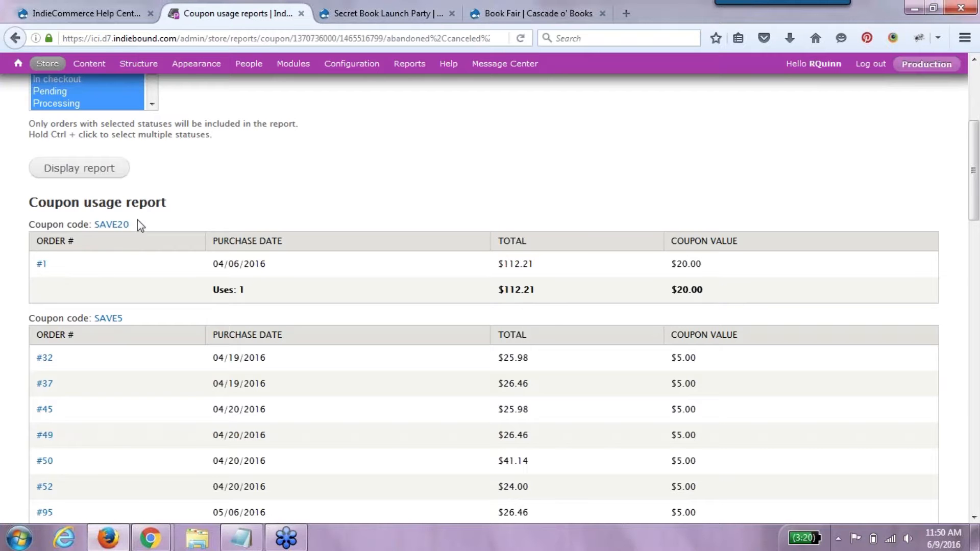
left_click_drag(137, 223, 98, 236)
left_click(973, 517)
scroll(973, 517, "down", 6)
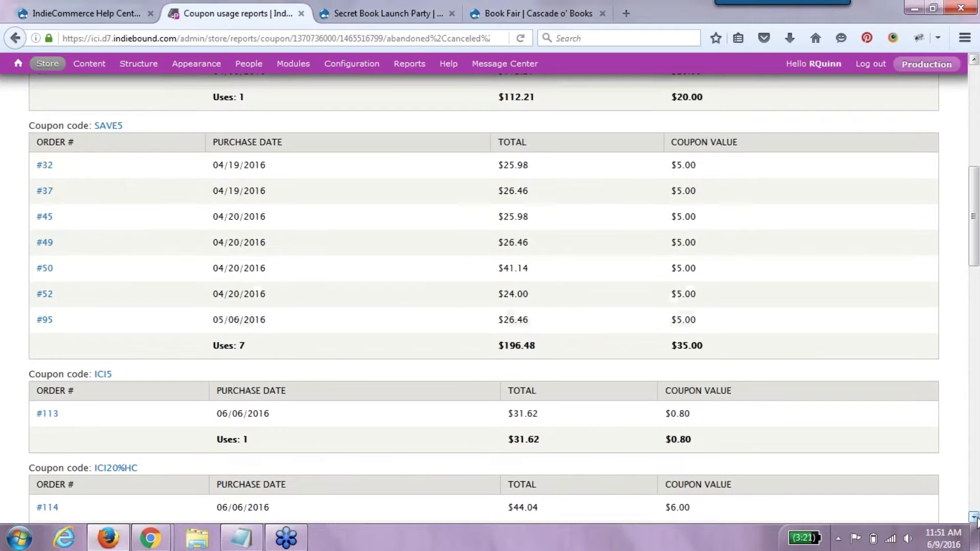
scroll(973, 517, "down", 14)
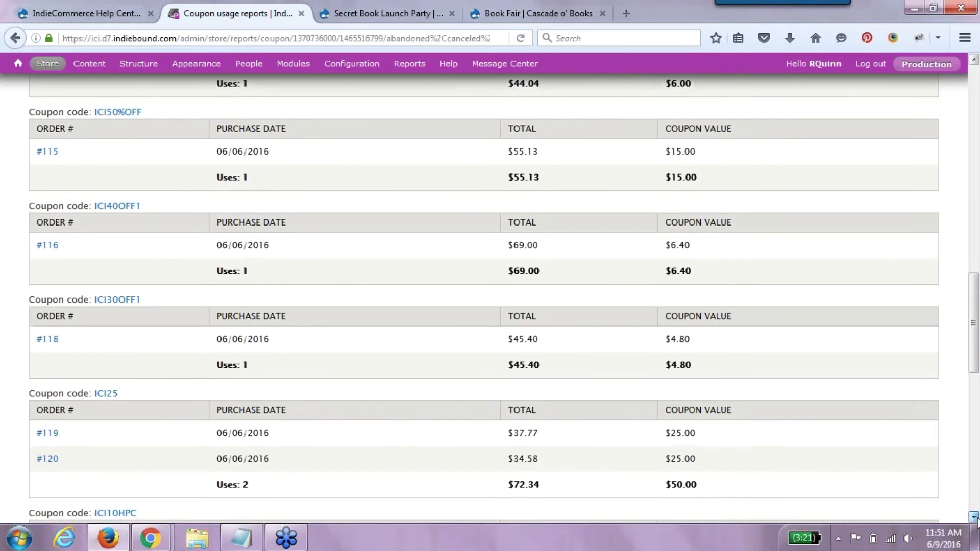
scroll(973, 517, "down", 12)
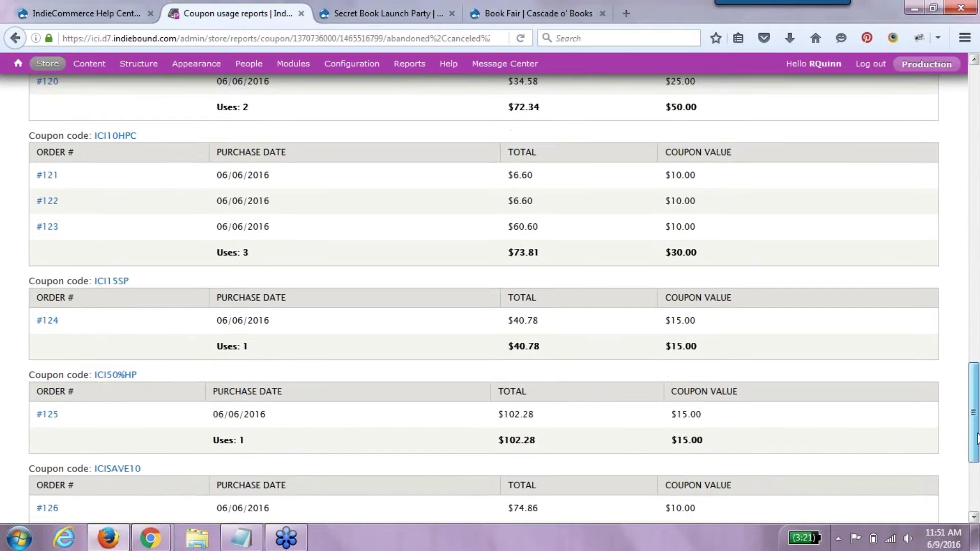
left_click_drag(975, 436, 974, 140)
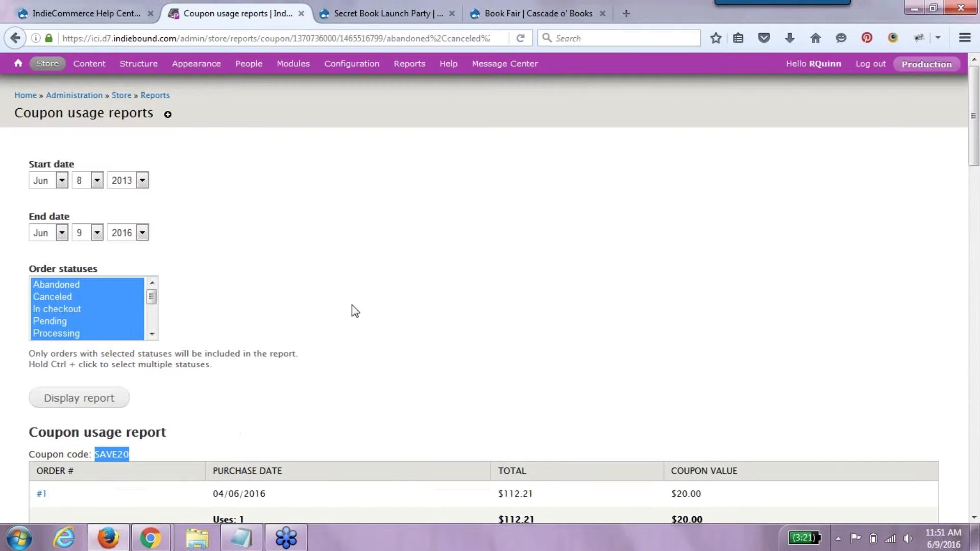
- Rerun the coupon report for Completed orders only, then go to the store's Orders list
left_click(152, 335)
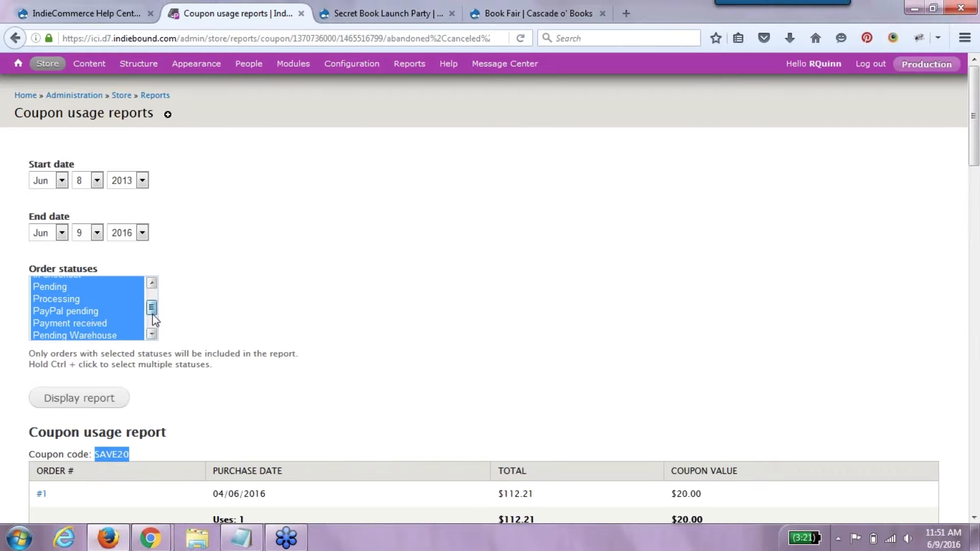
left_click_drag(151, 306, 152, 320)
left_click(92, 337)
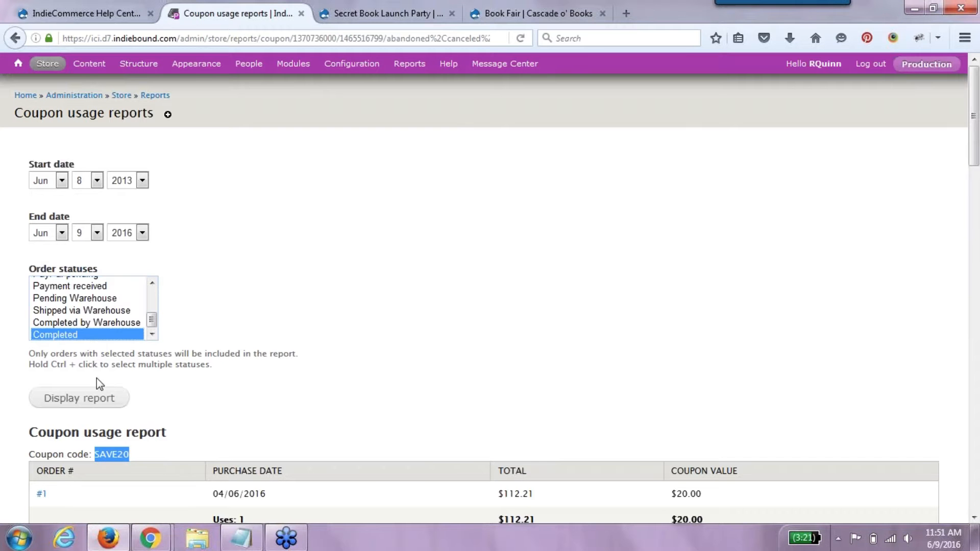
left_click(102, 399)
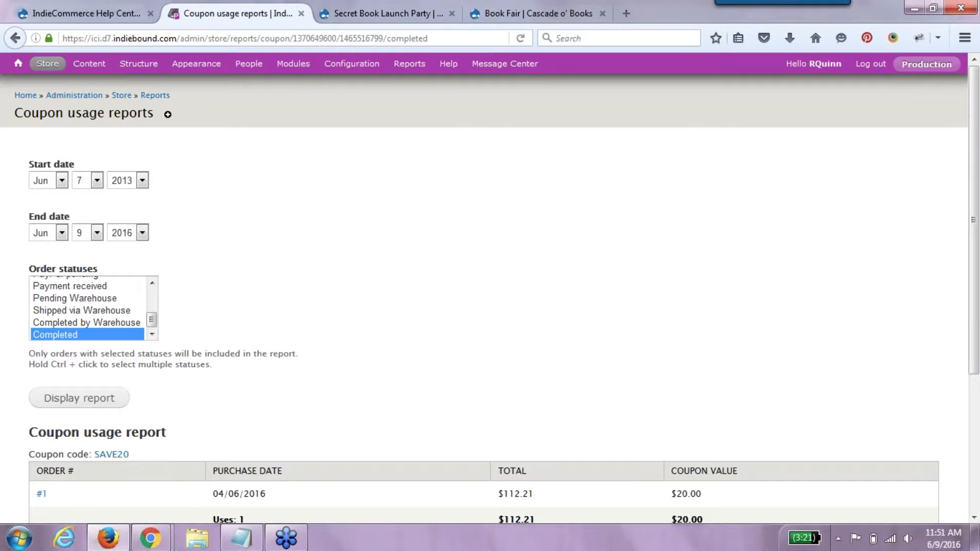
left_click_drag(971, 321, 976, 472)
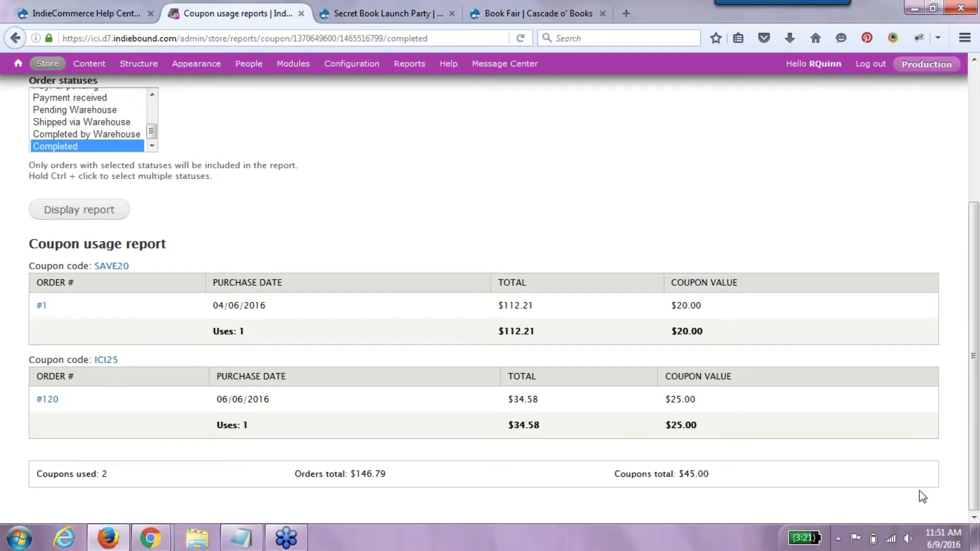
left_click(64, 83)
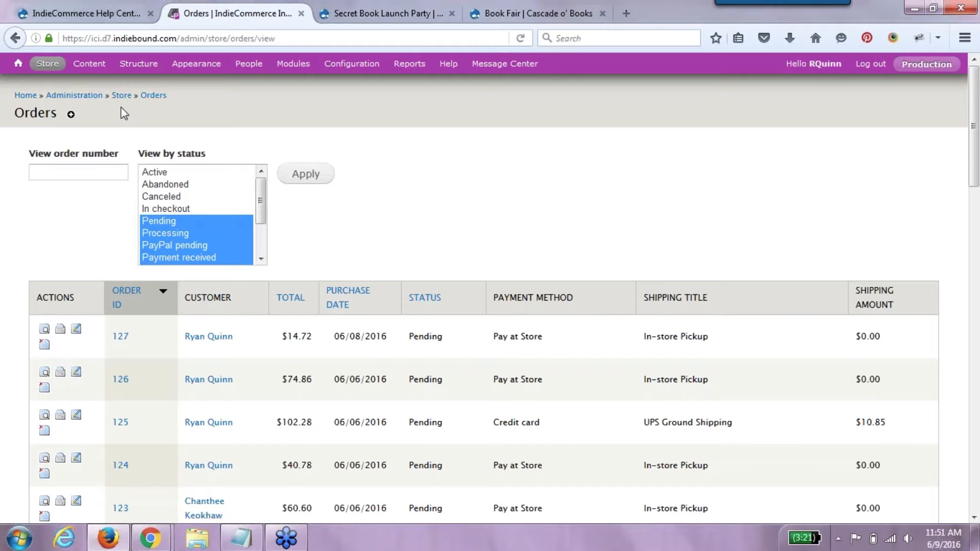
- Open the uc_orders view for editing from Structure > Views
mouse_move(136, 64)
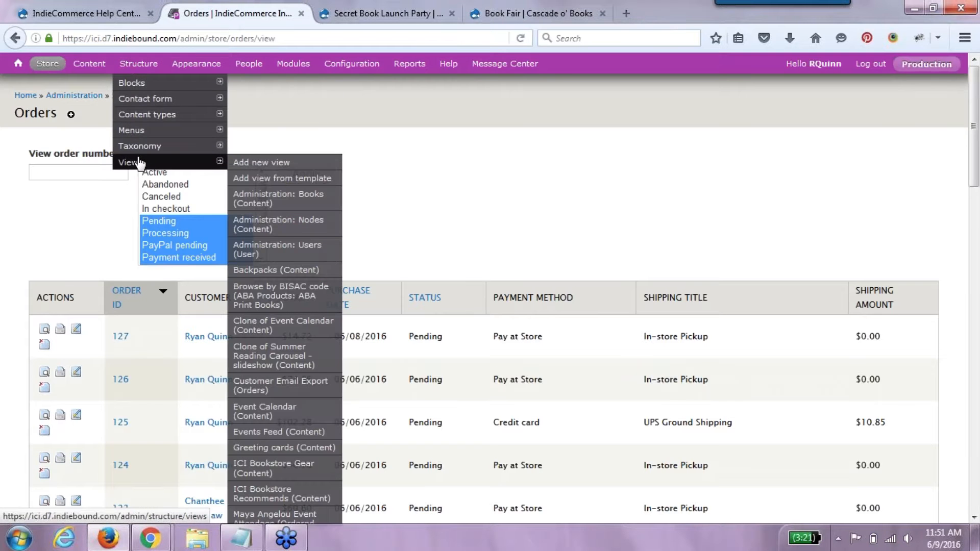
left_click(139, 162)
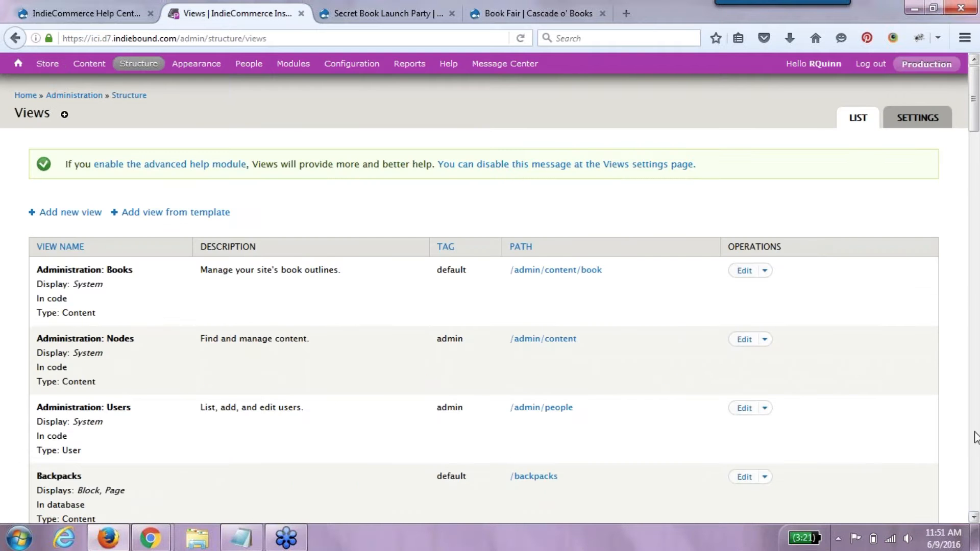
left_click(974, 517)
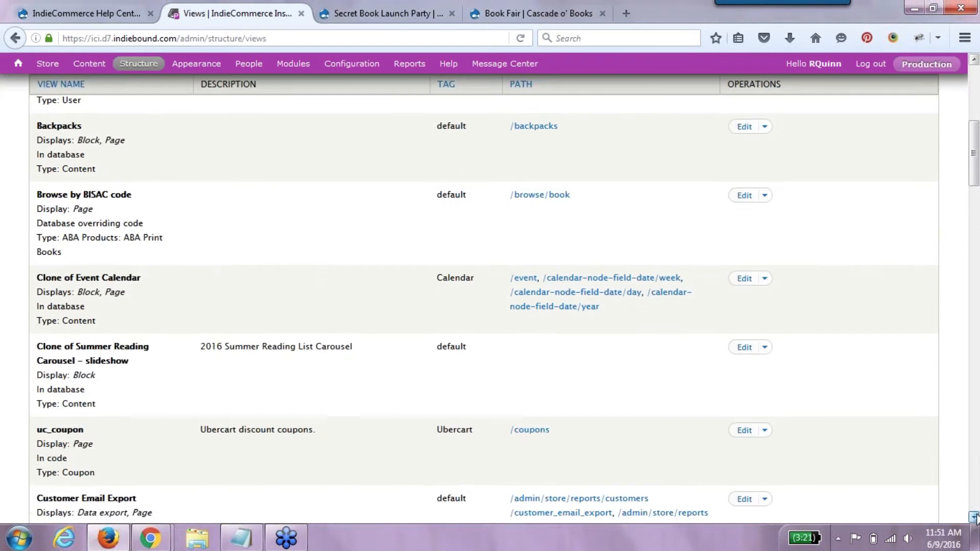
left_click(974, 517)
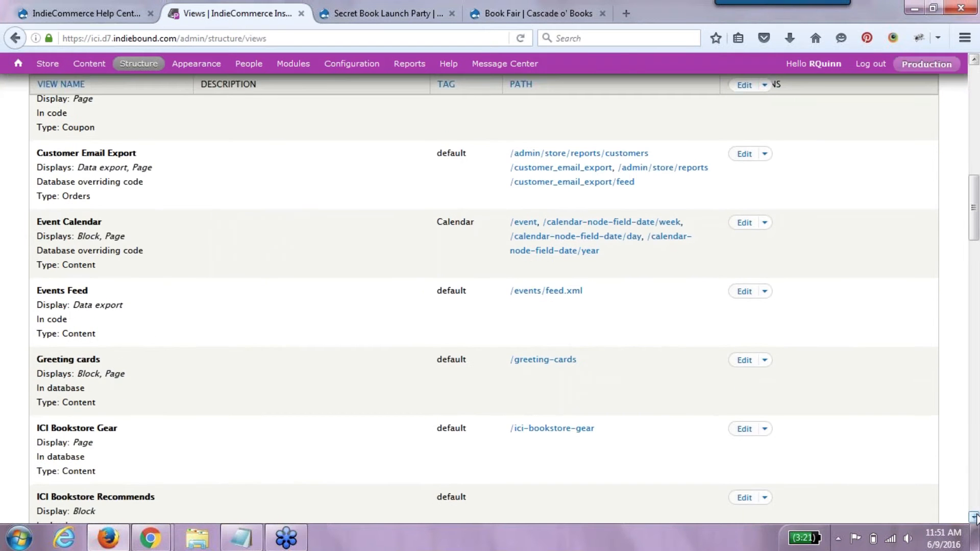
left_click(974, 517)
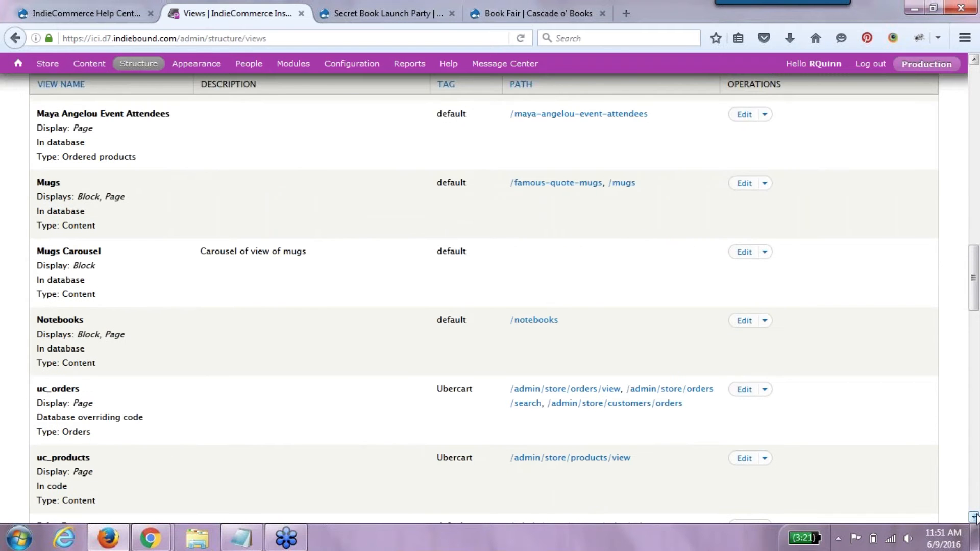
left_click(974, 517)
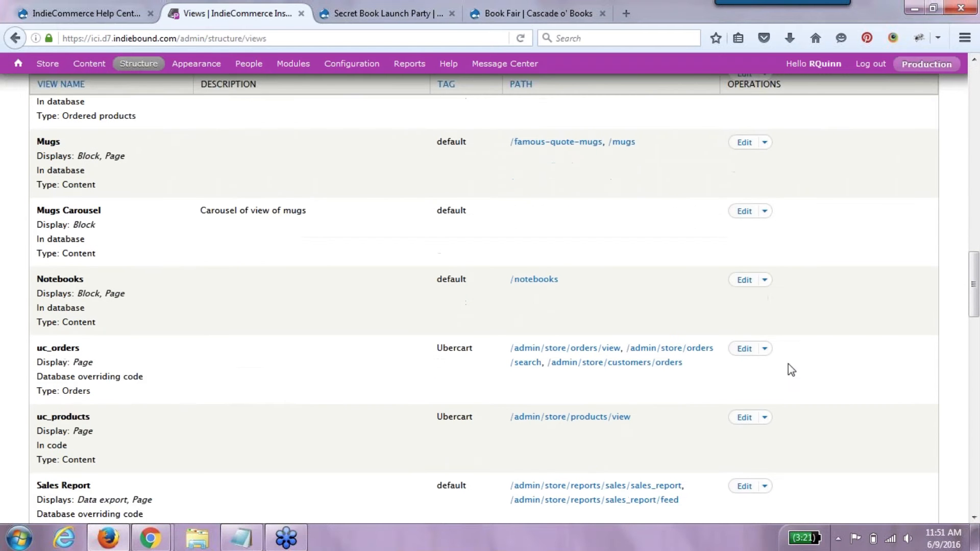
left_click(750, 352)
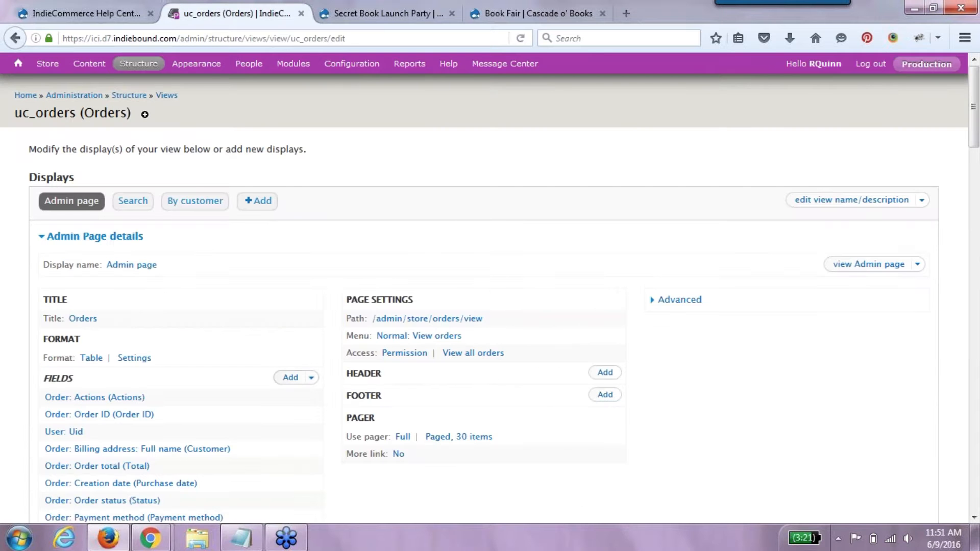
- Add the Coupon: Code field to the uc_orders Admin page display and save the view
left_click(290, 378)
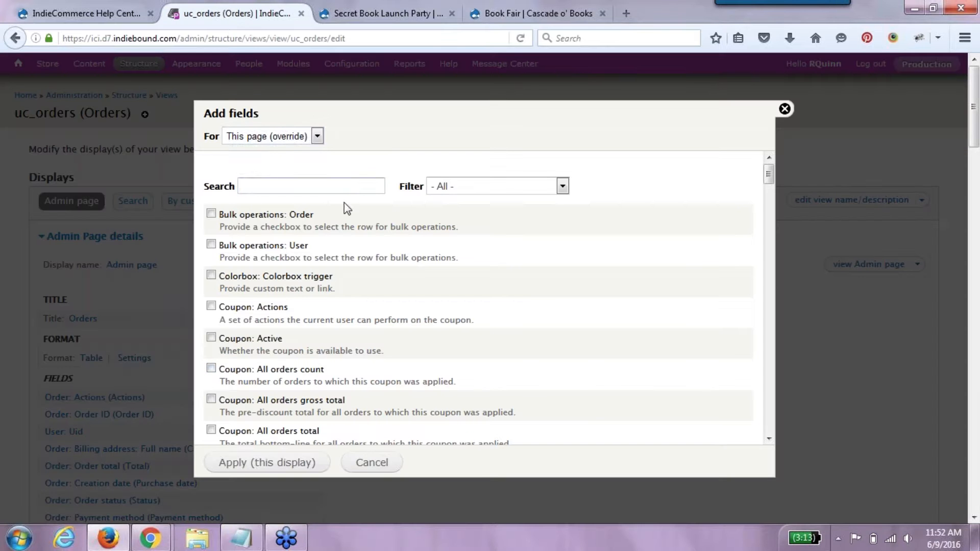
left_click(343, 187)
type("co")
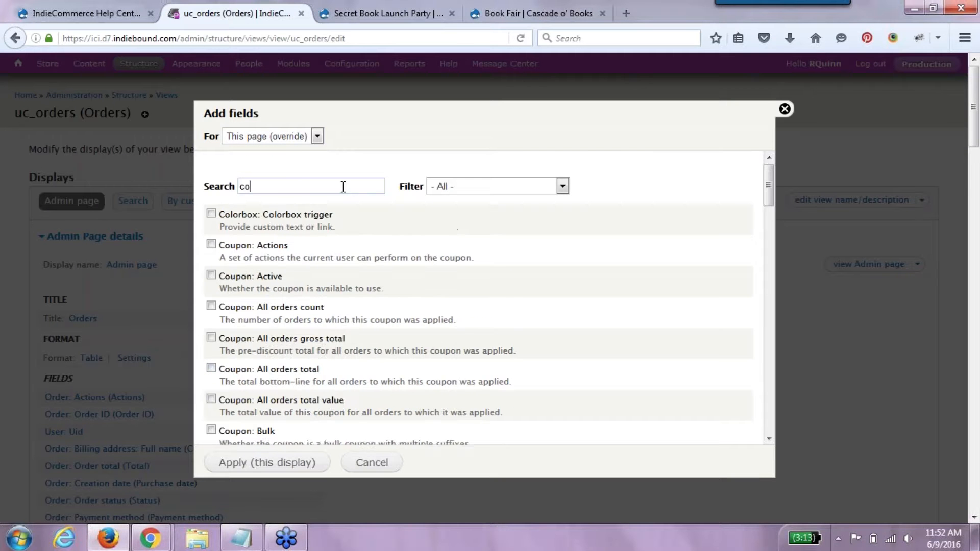
type("upon")
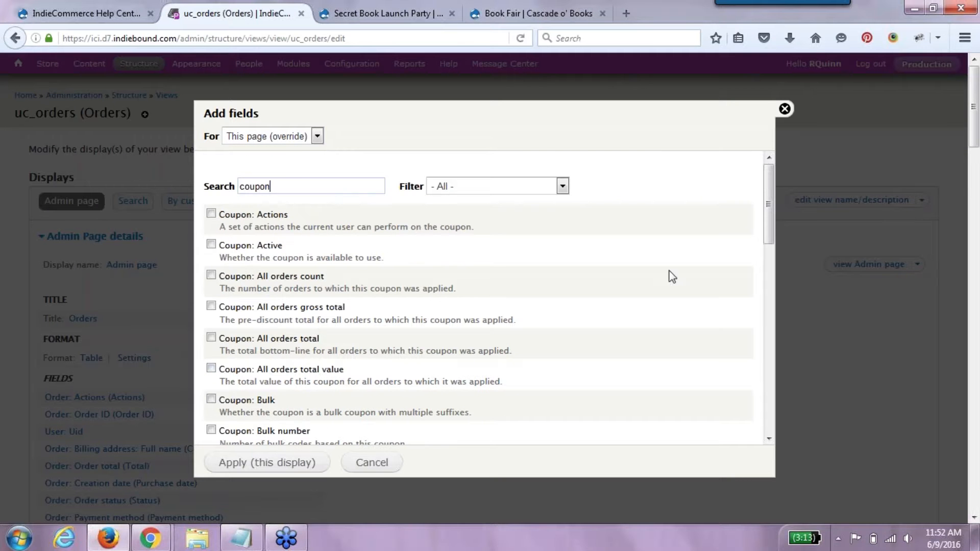
left_click_drag(768, 223, 769, 277)
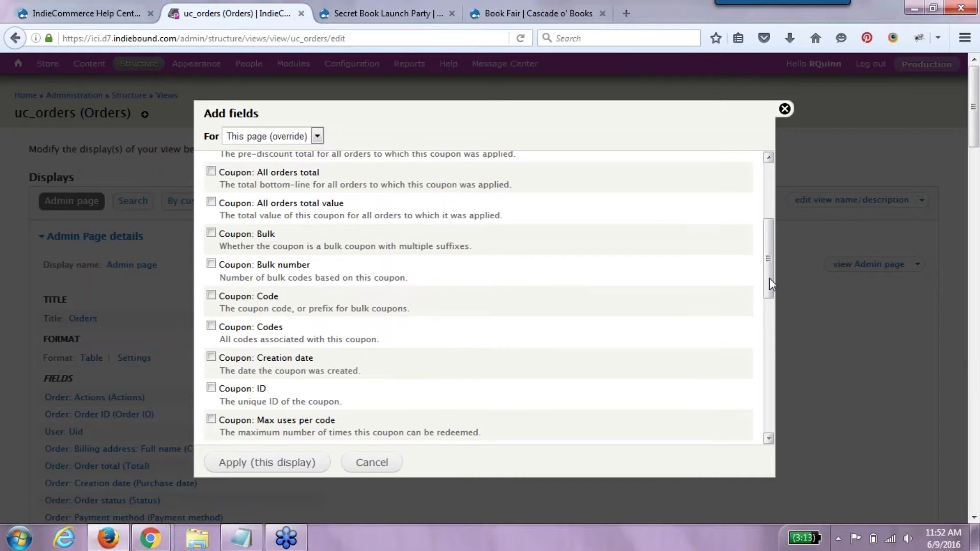
left_click(274, 297)
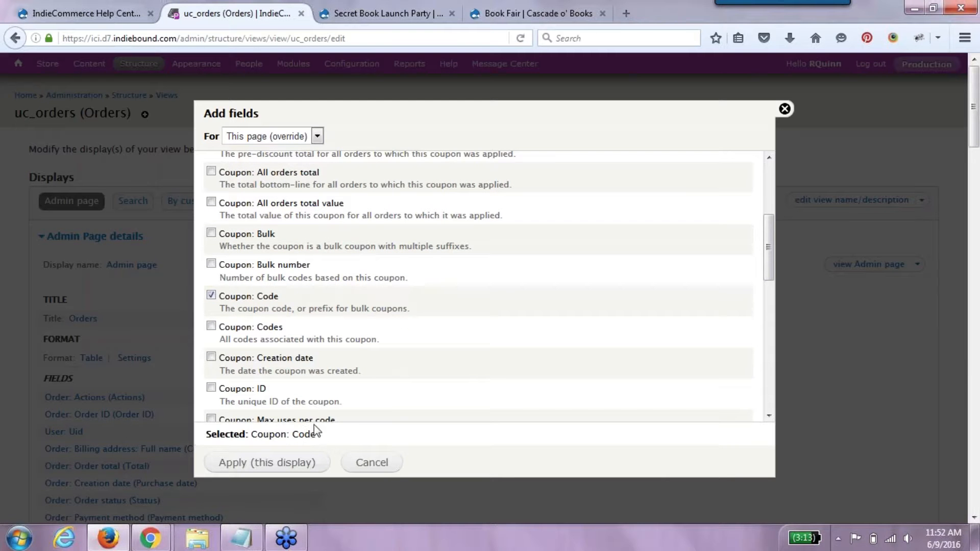
left_click(319, 462)
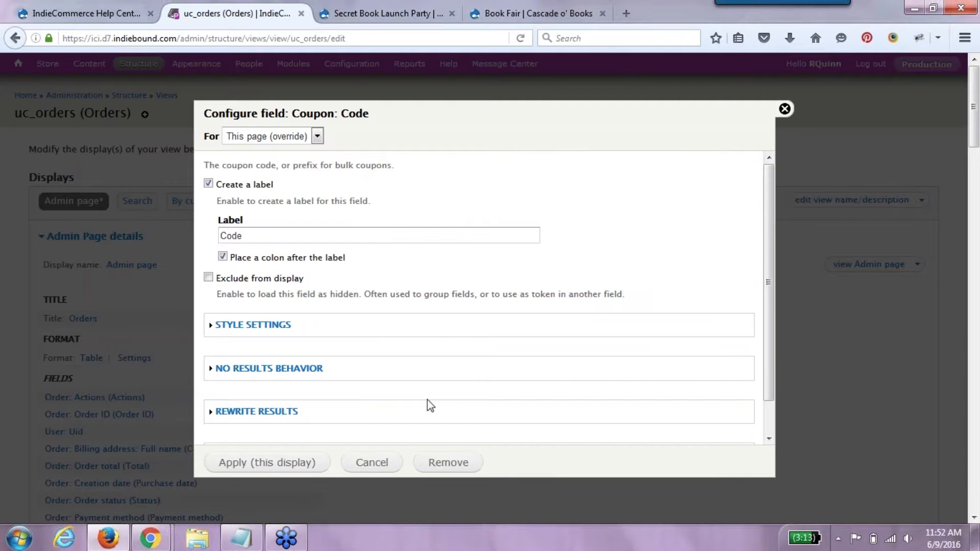
left_click(244, 467)
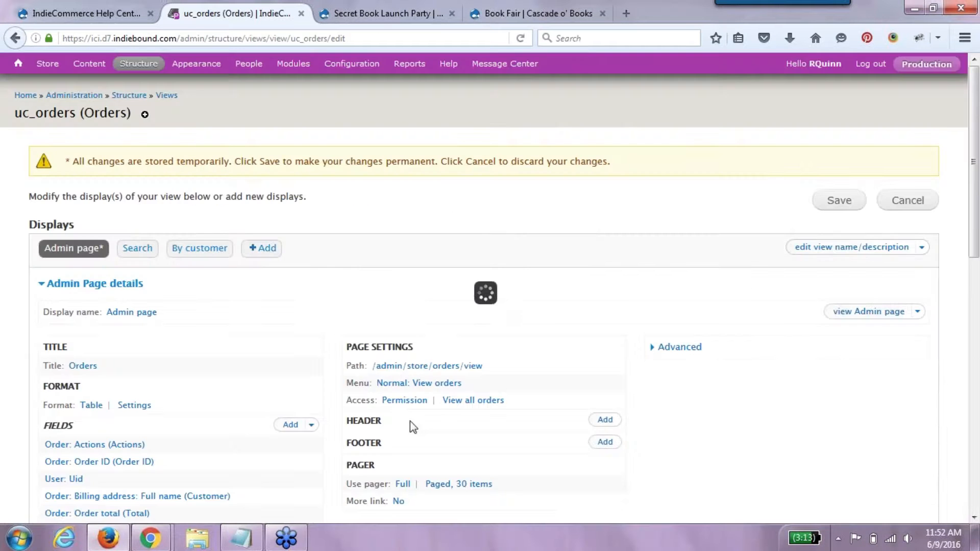
left_click(838, 201)
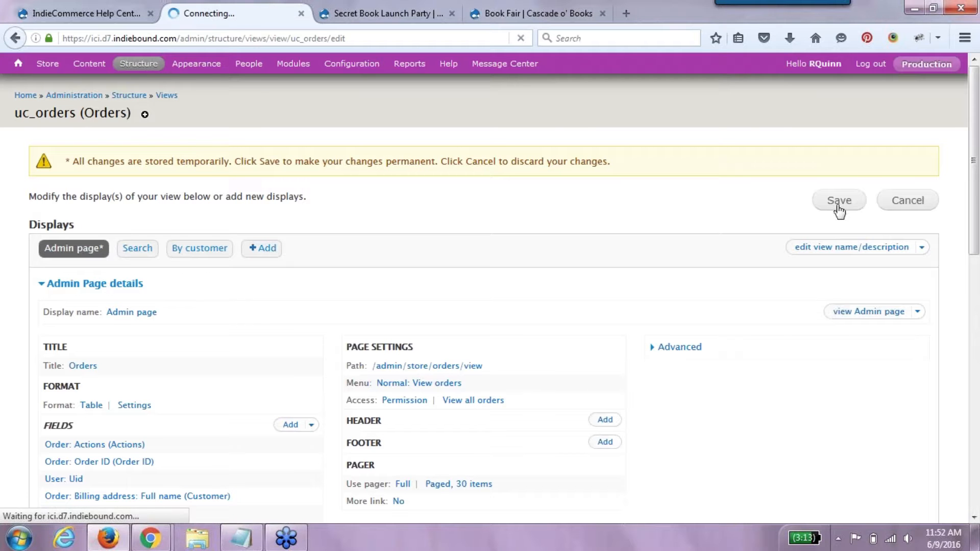
mouse_move(30, 67)
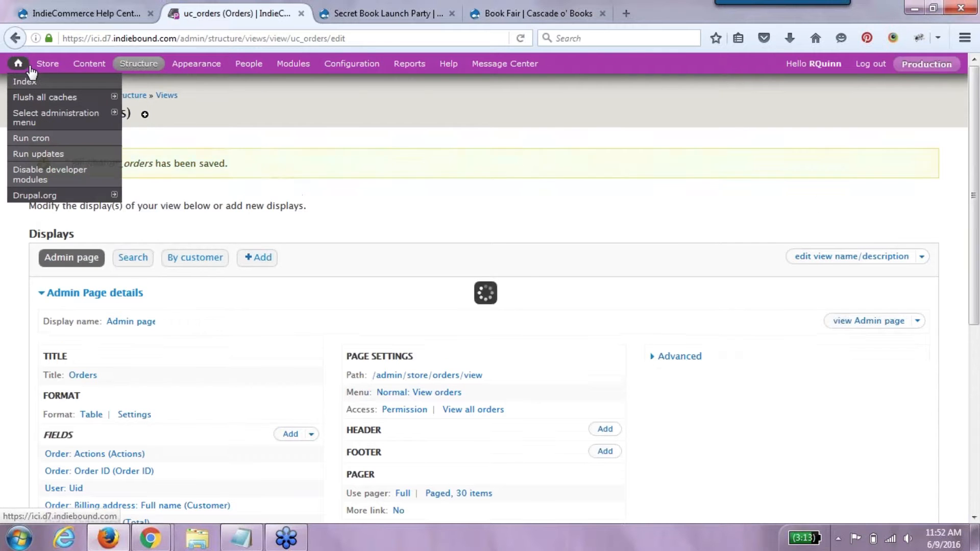
- Filter the store's Orders list to show only Pending orders
left_click(49, 83)
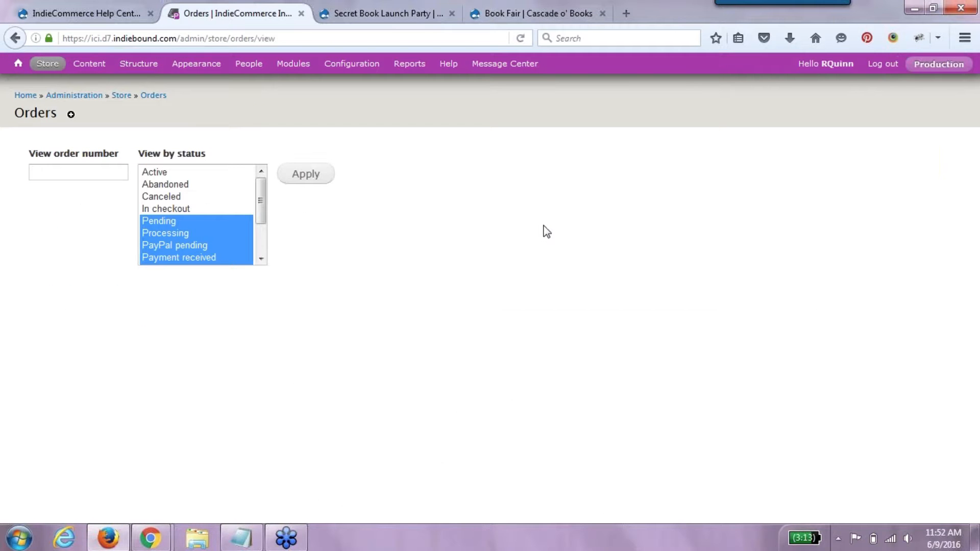
left_click(320, 174)
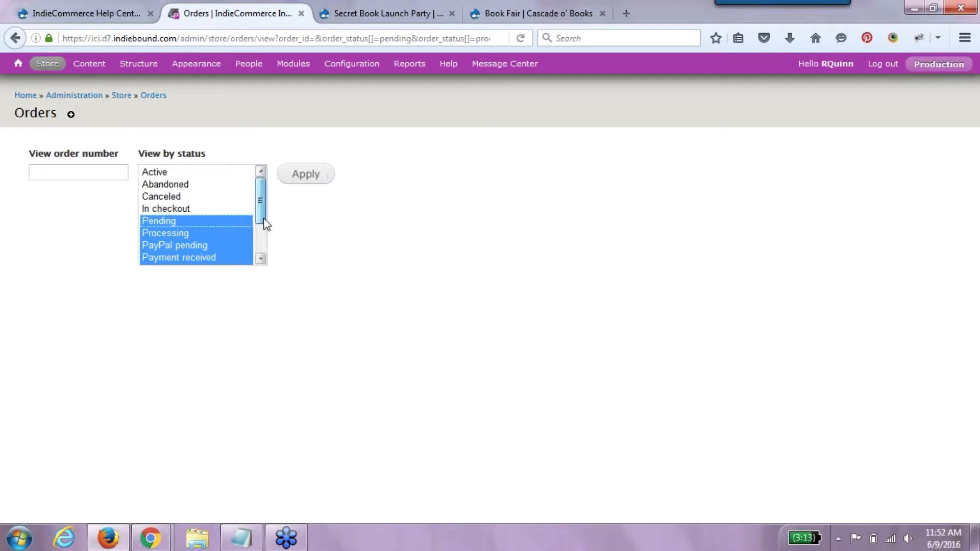
left_click_drag(264, 219, 264, 194)
left_click(200, 221)
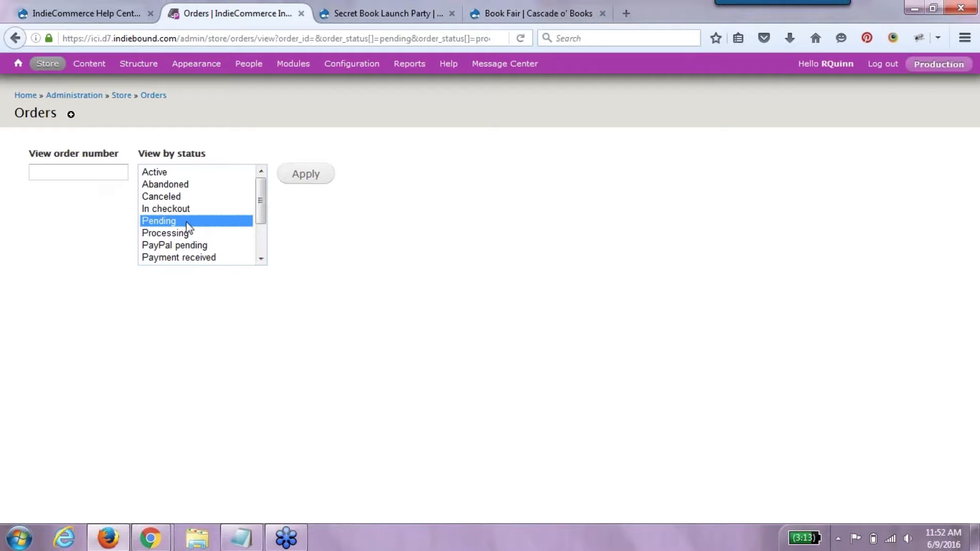
left_click(315, 174)
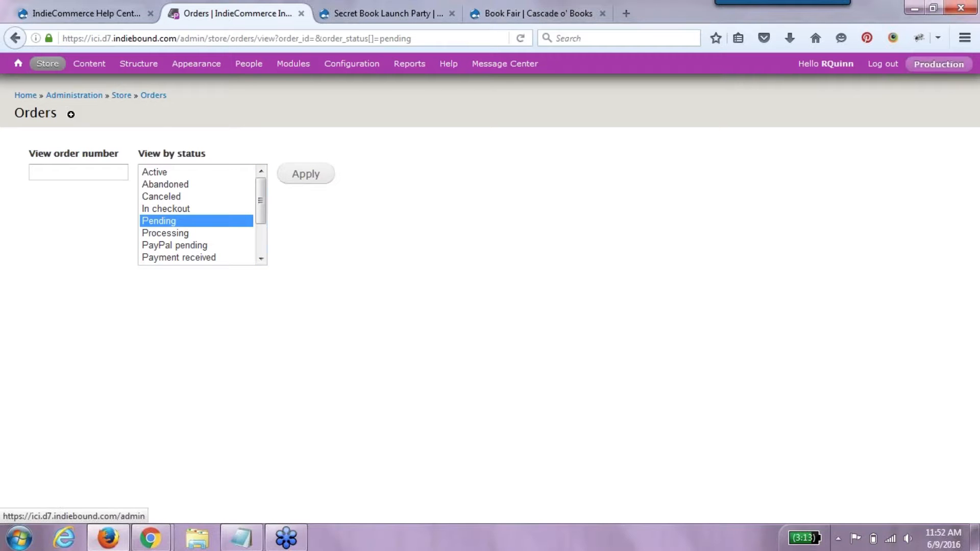
- Return to the Views list under Structure > Views
mouse_move(47, 64)
mouse_move(47, 84)
mouse_move(138, 65)
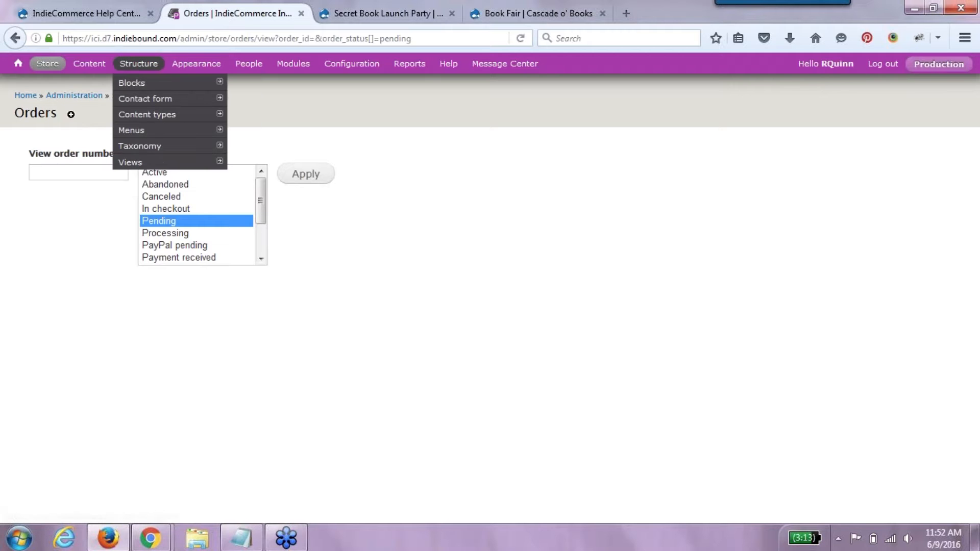
mouse_move(134, 131)
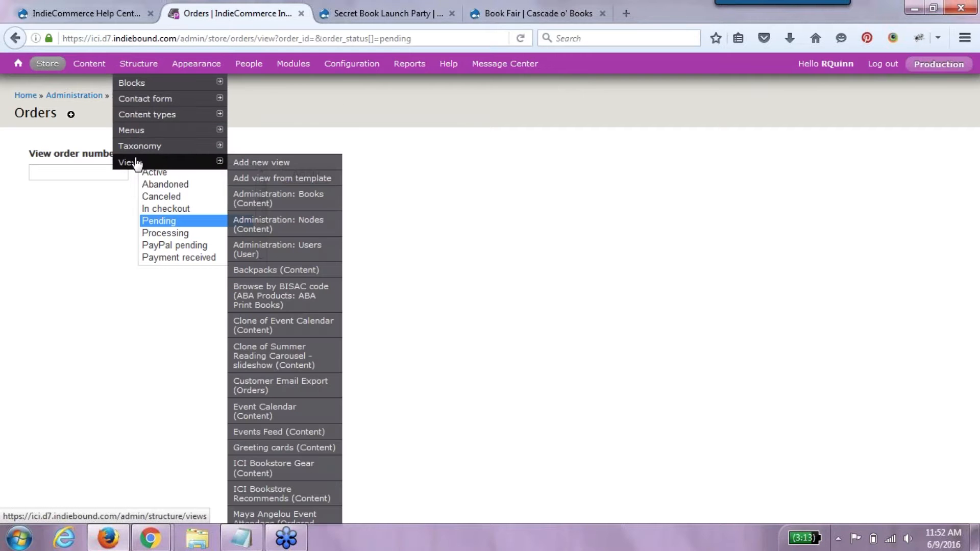
left_click(137, 162)
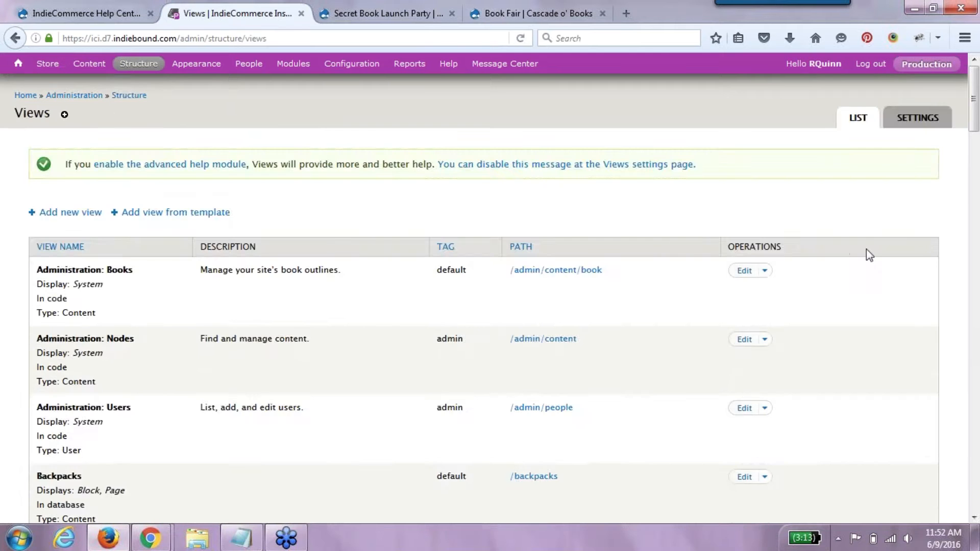
- Reopen uc_orders, check the unknown column 'uc_coupons.order_id' error, and open Coupon: Code settings
scroll(978, 357, "down", 15)
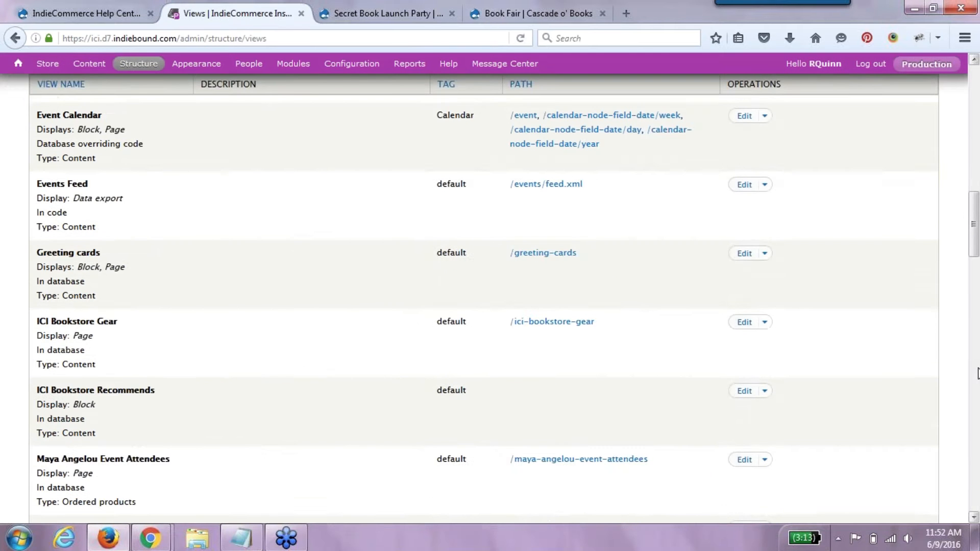
scroll(977, 373, "down", 7)
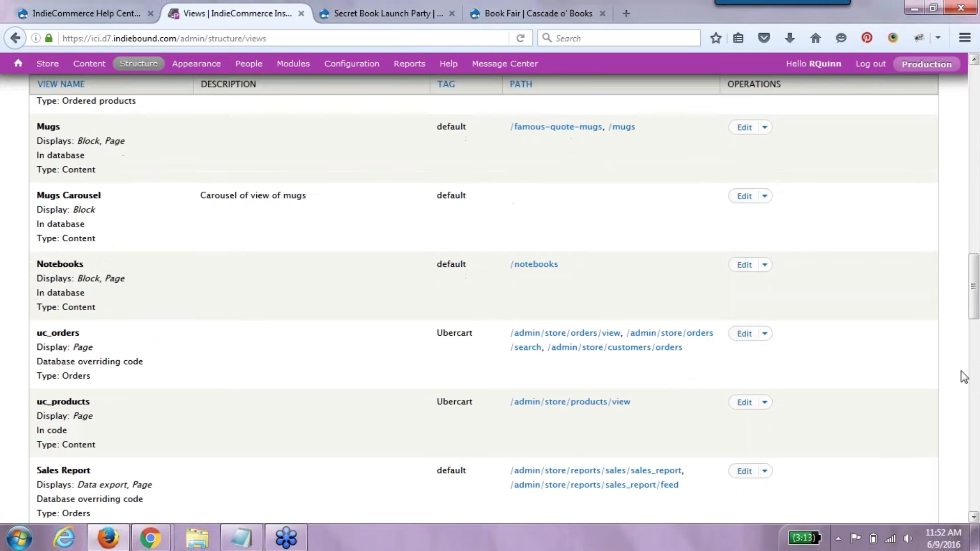
left_click(743, 335)
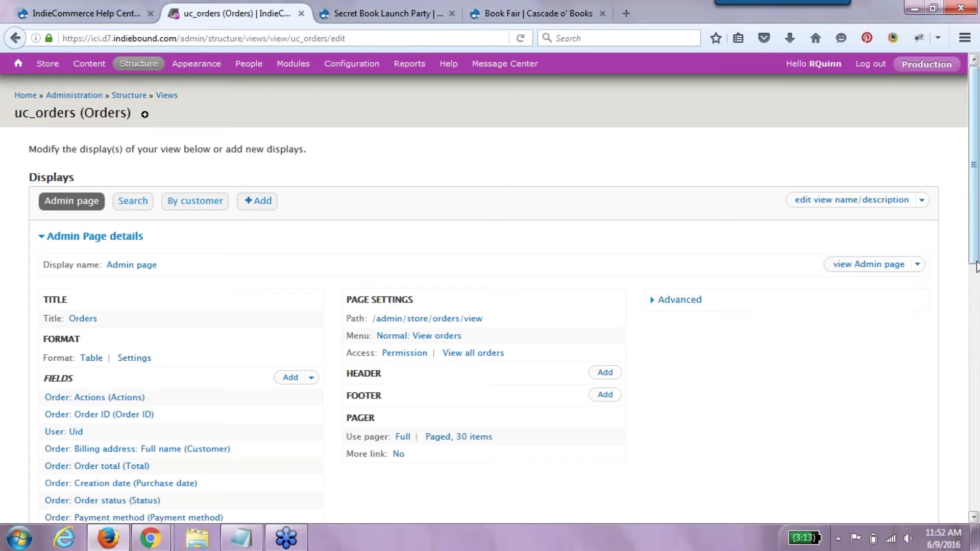
scroll(978, 367, "down", 5)
left_click_drag(978, 391, 978, 469)
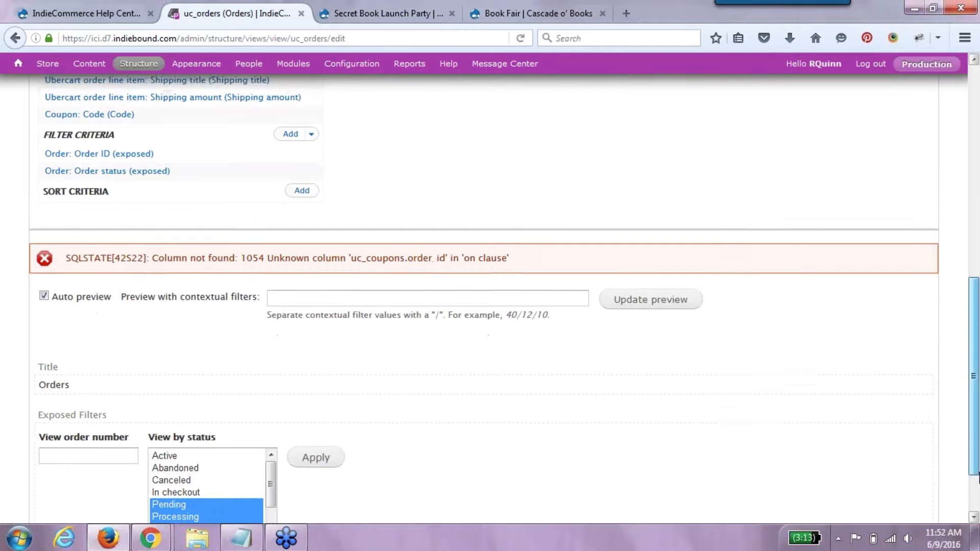
left_click_drag(978, 468, 978, 395)
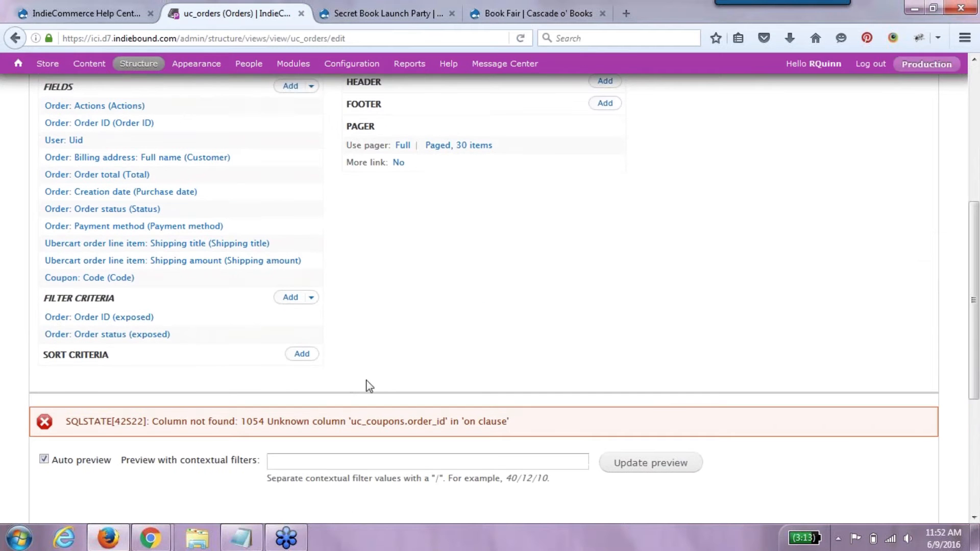
left_click(254, 281)
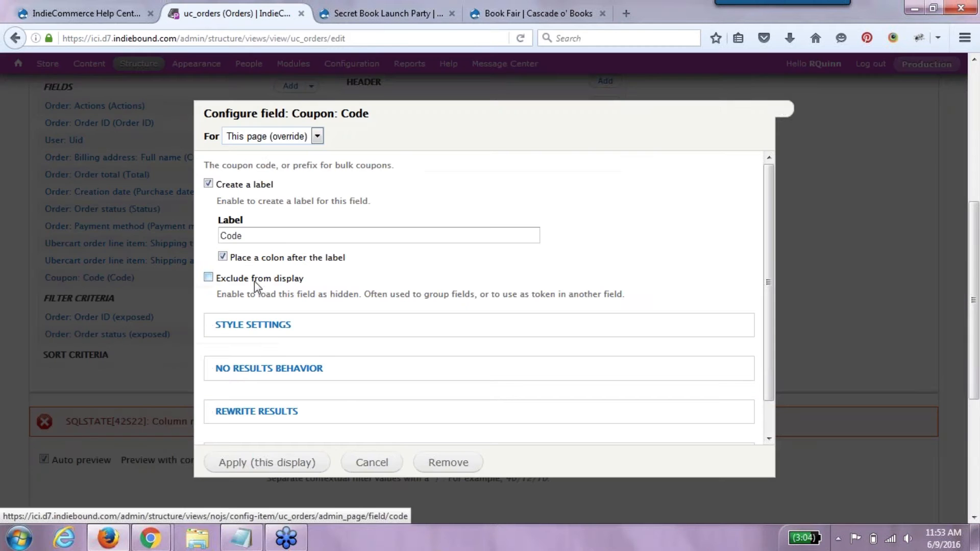
- Remove the Coupon: Code field, save the uc_orders view, and return to the bookstore storefront
left_click(448, 463)
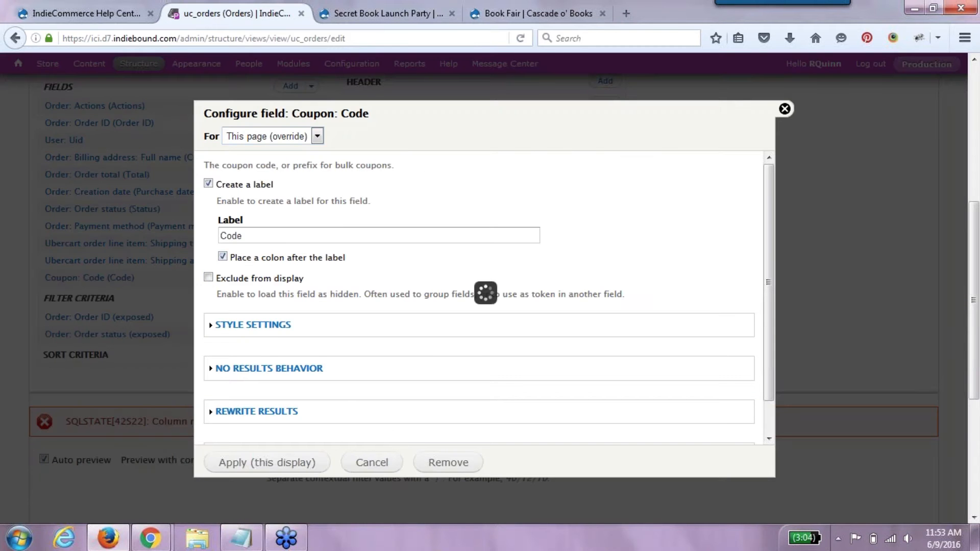
left_click(972, 357)
left_click_drag(970, 261, 944, 108)
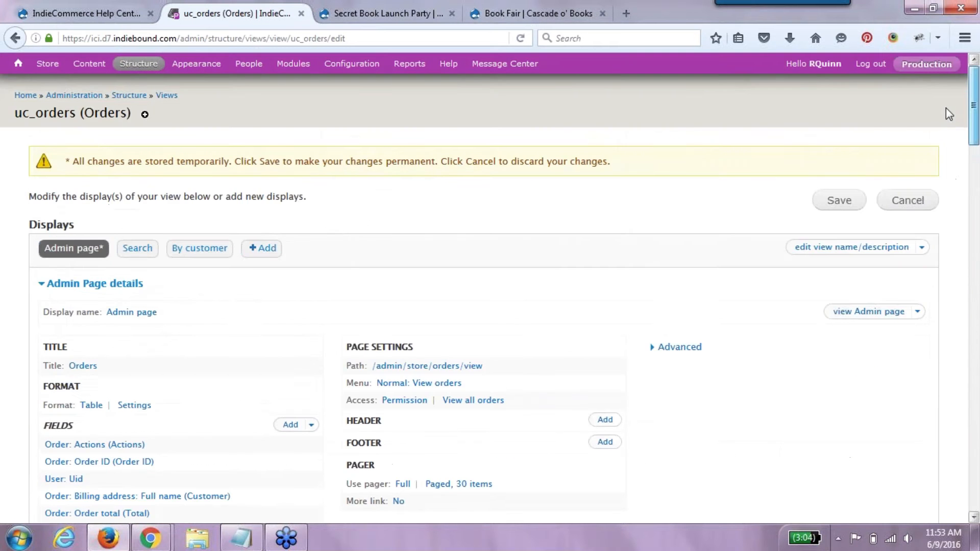
left_click(838, 200)
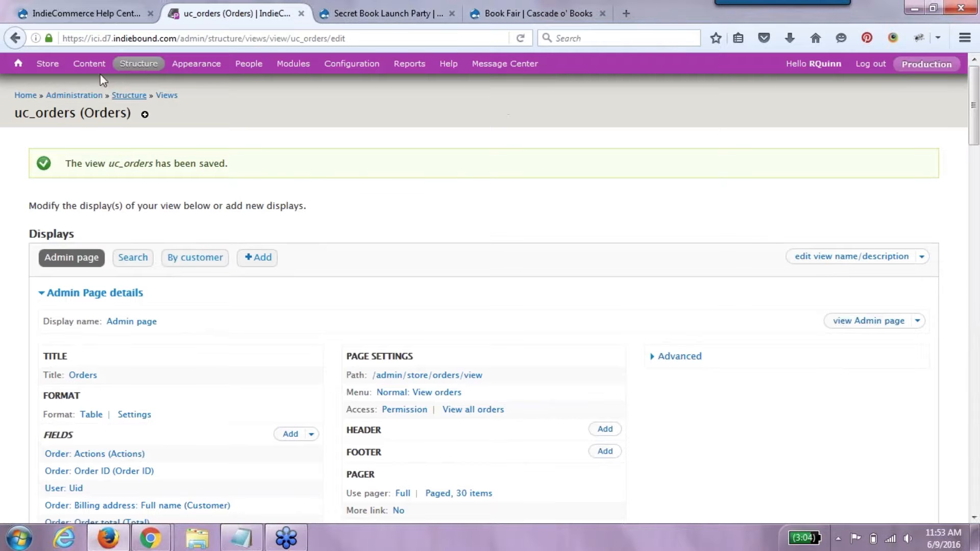
left_click(19, 68)
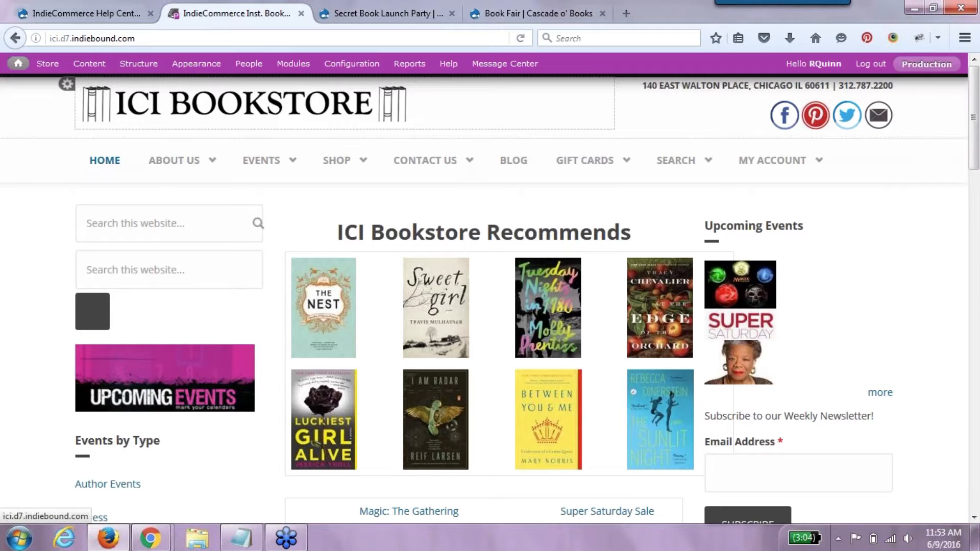
left_click(521, 14)
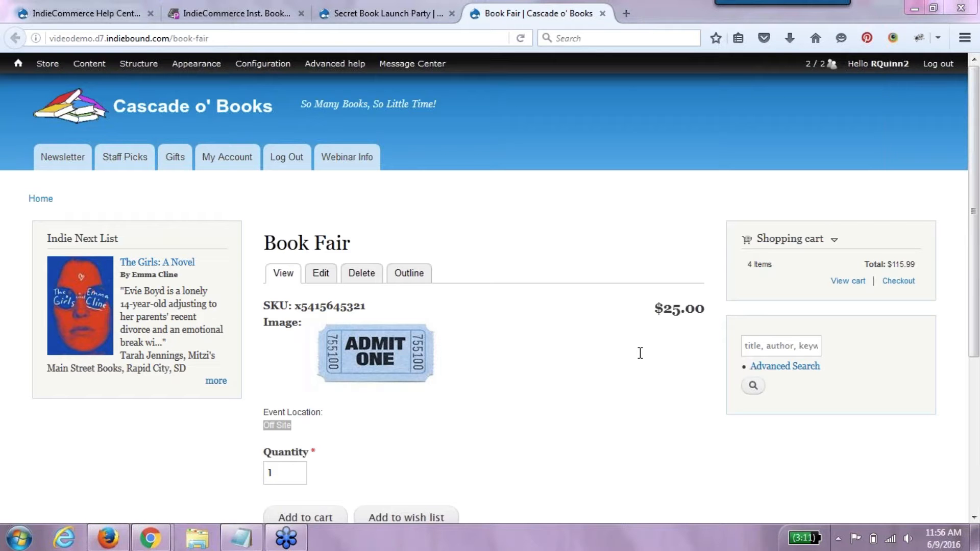
- Load bookweb.org in a new tab and open the Help Center's Discount Coupons article
left_click(633, 20)
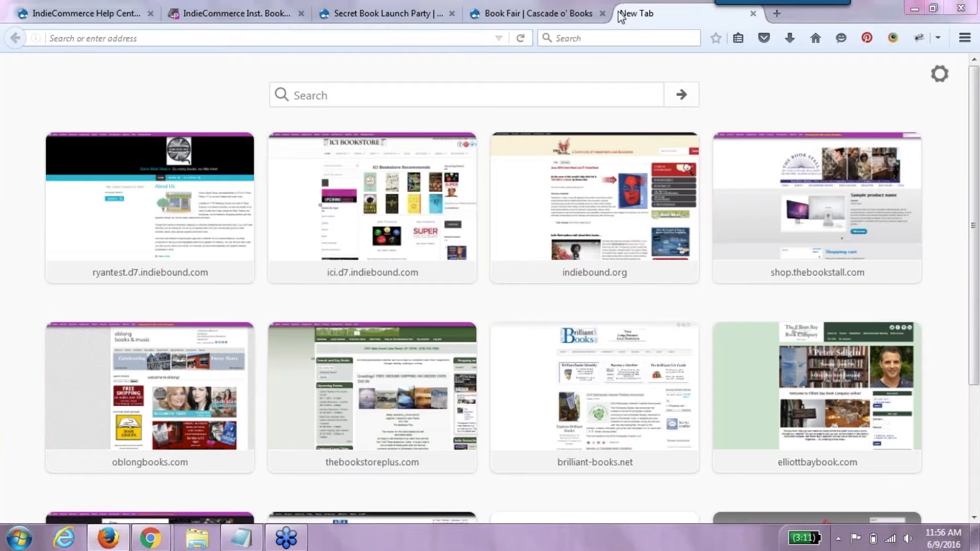
type("bookweb.org/")
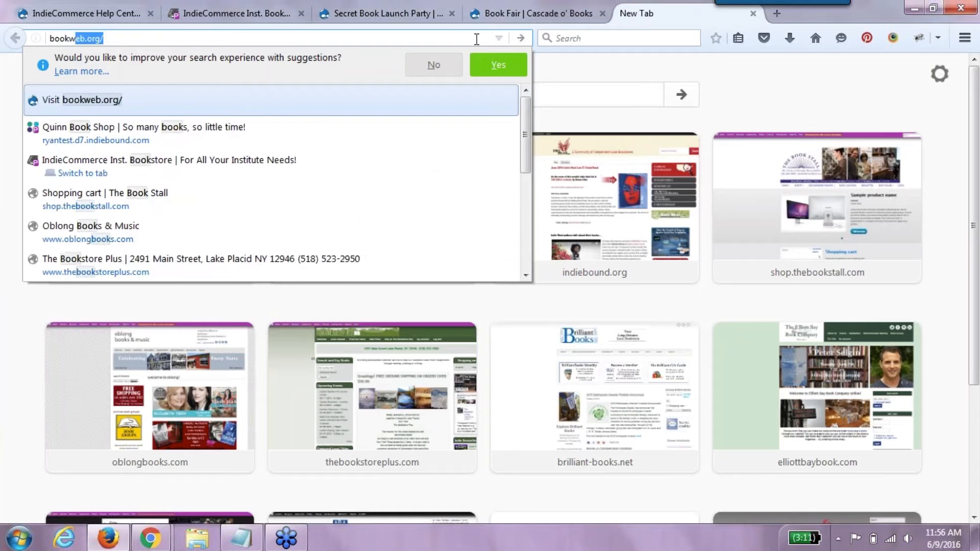
key("Return")
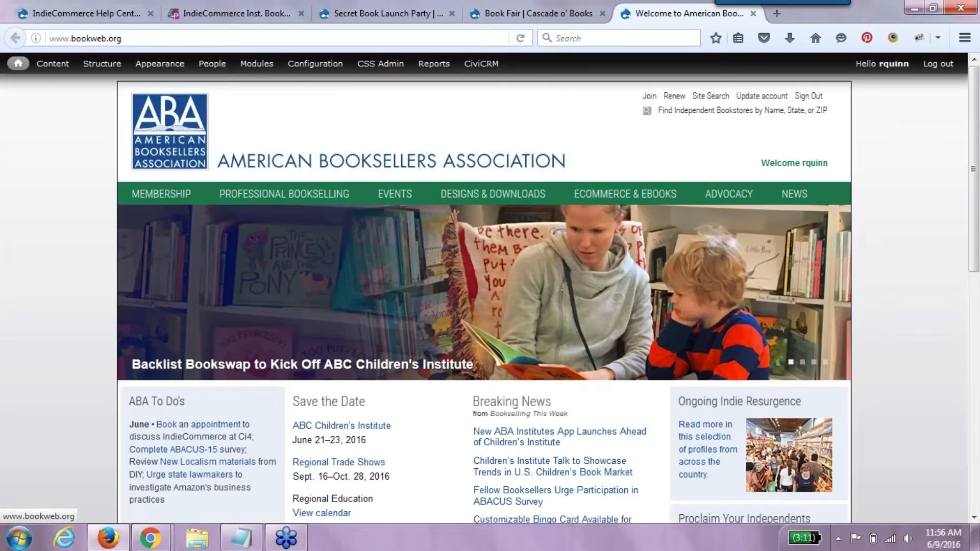
mouse_move(589, 195)
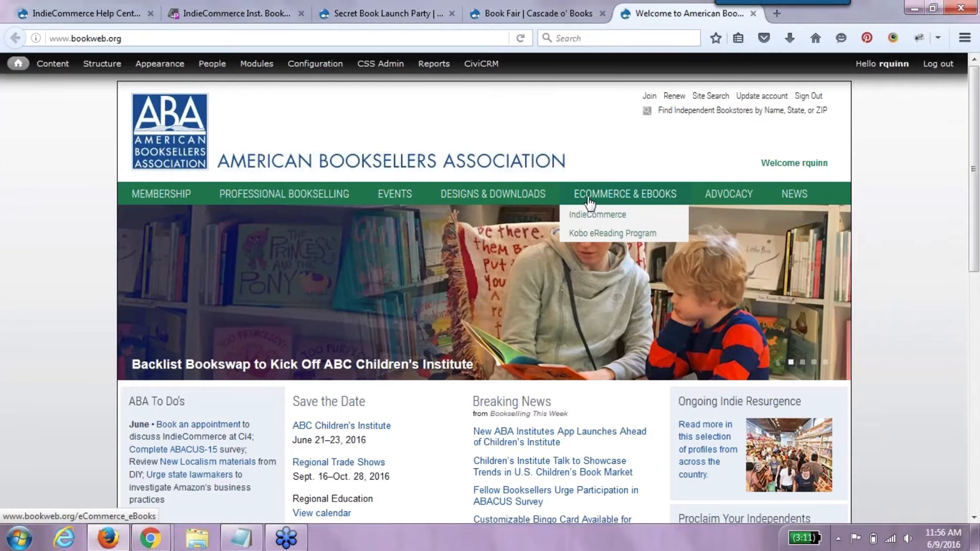
mouse_move(590, 214)
left_click(711, 216)
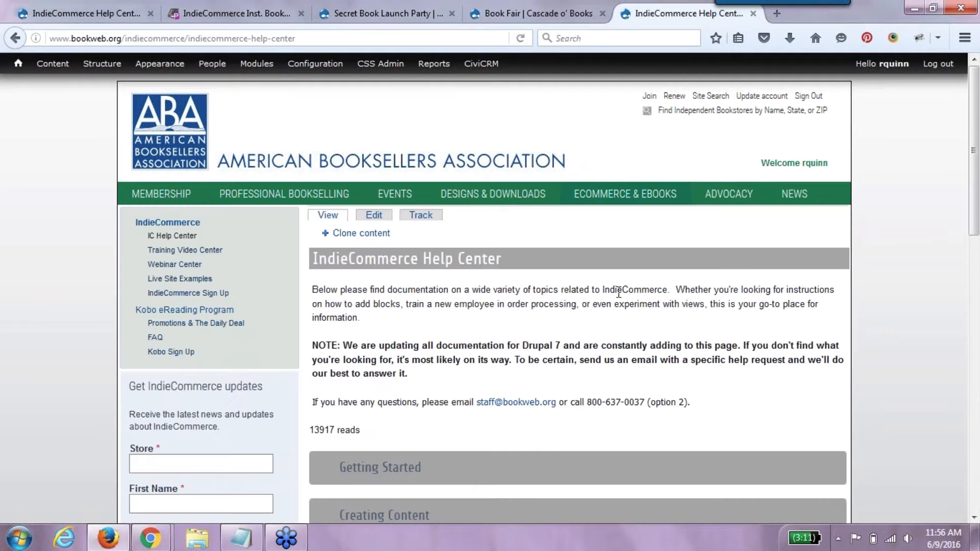
scroll(674, 500, "down", 10)
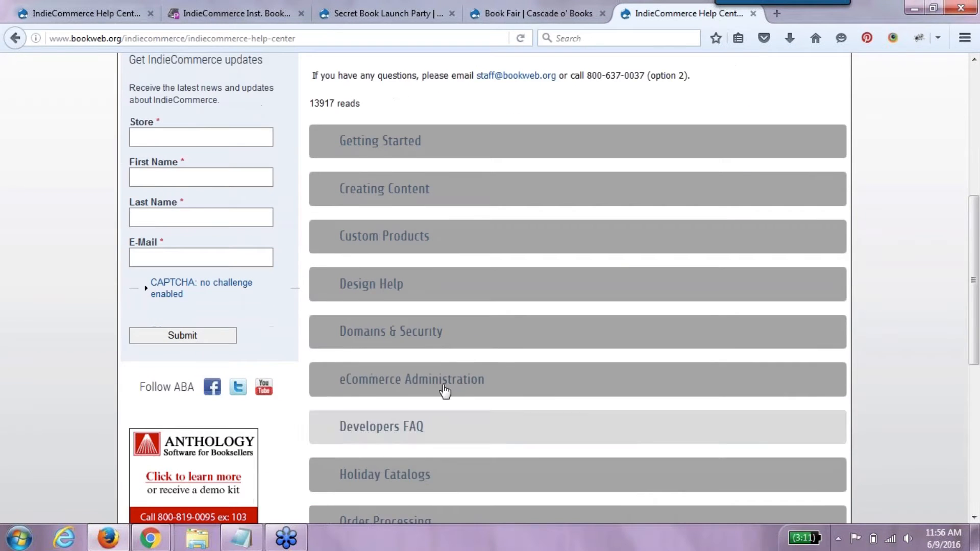
left_click(444, 391)
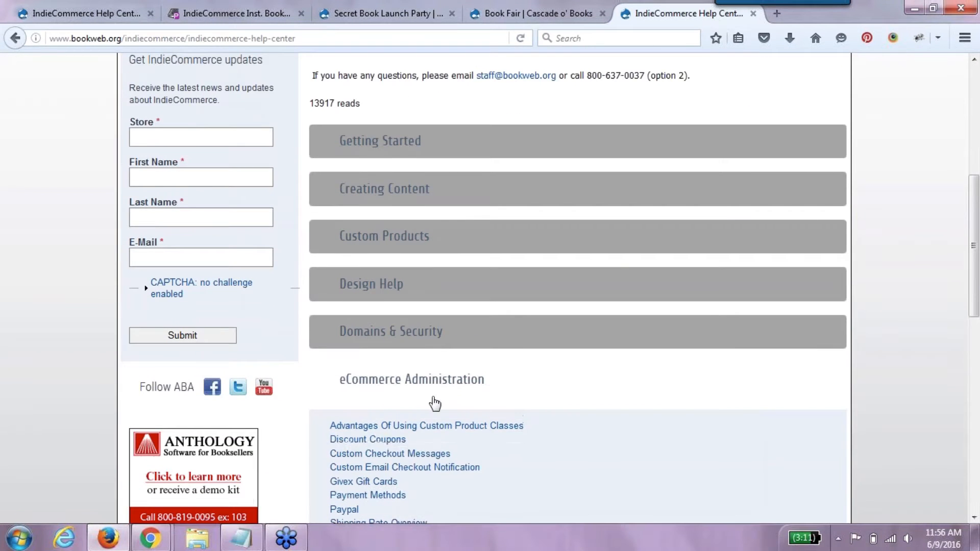
left_click(398, 443)
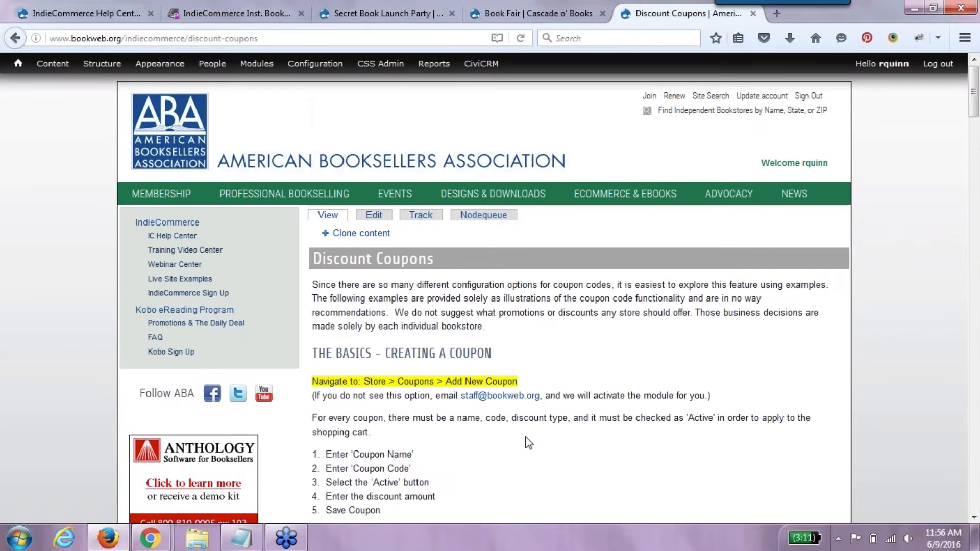
scroll(556, 402, "down", 7)
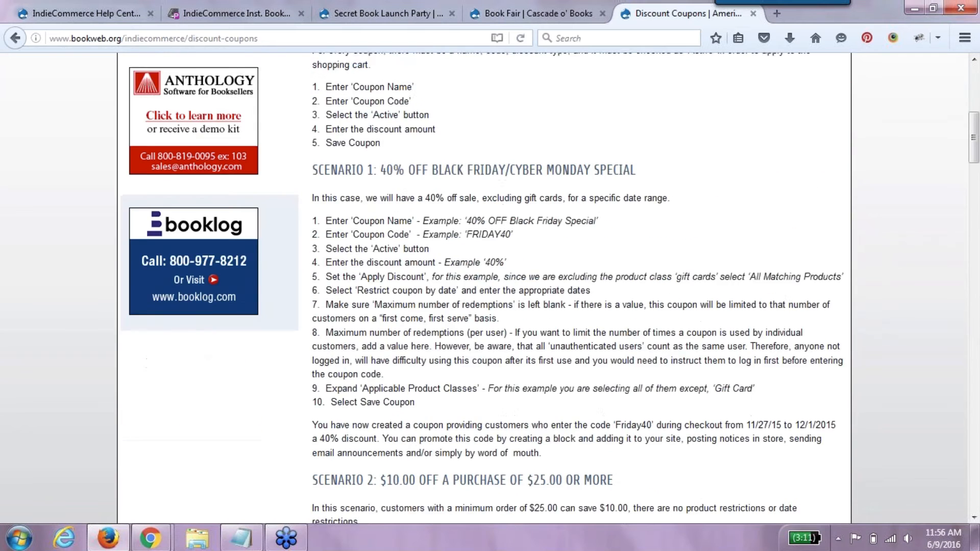
scroll(549, 288, "down", 10)
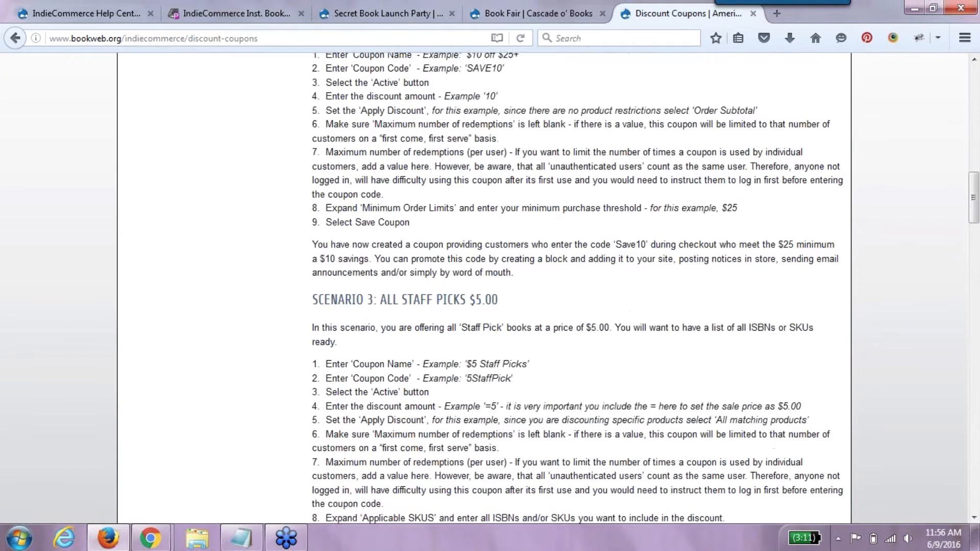
scroll(549, 288, "down", 20)
scroll(376, 65, "up", 20)
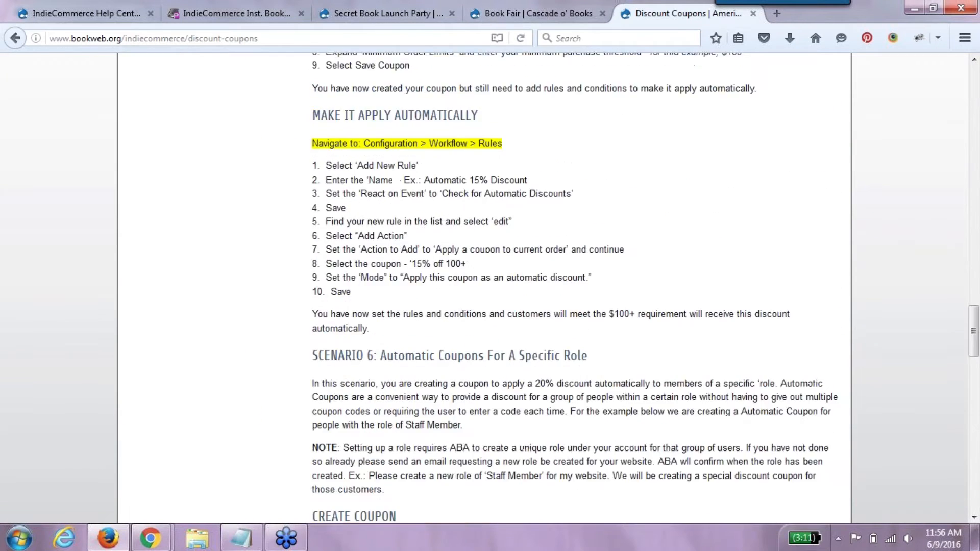
scroll(376, 65, "up", 12)
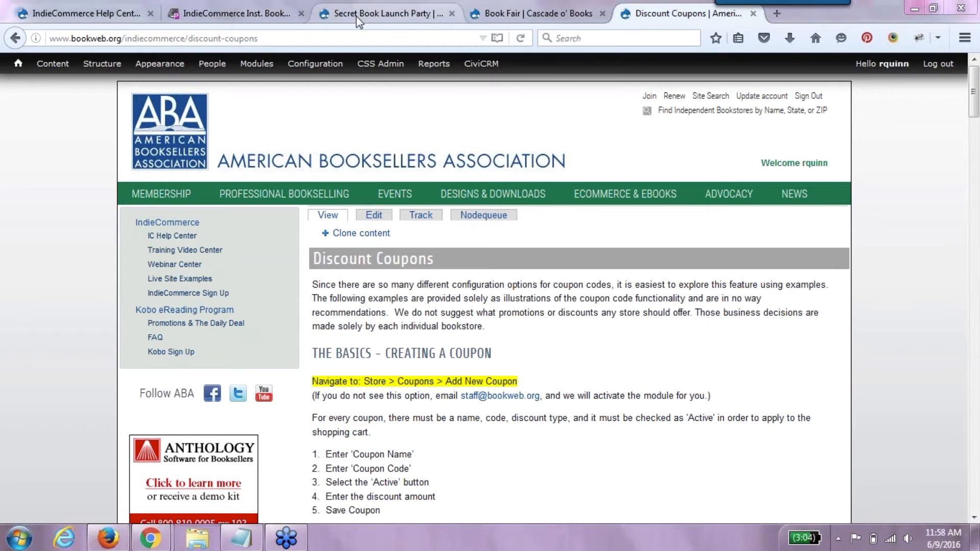
- View the store's Webinar Info page, then switch to the ICI Bookstore storefront tab
left_click(502, 13)
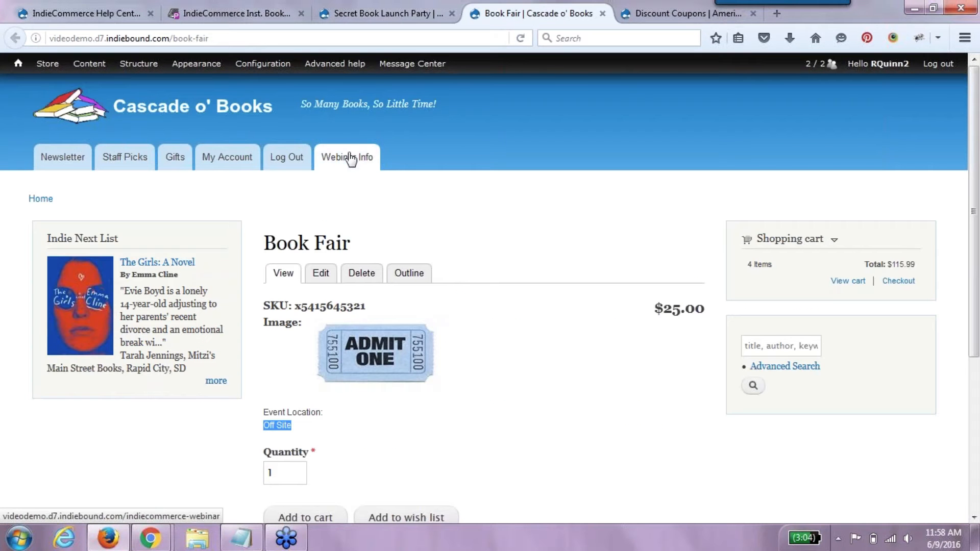
left_click(351, 158)
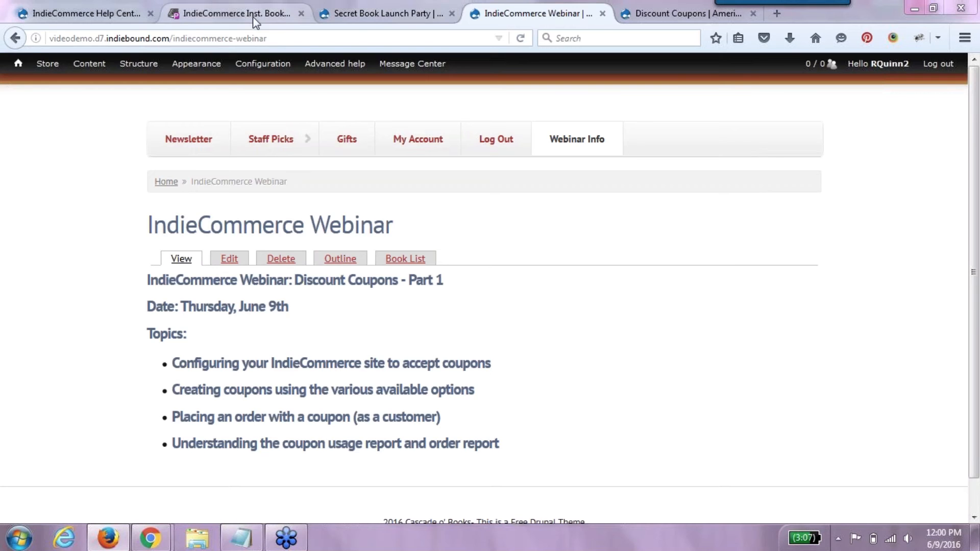
left_click(234, 14)
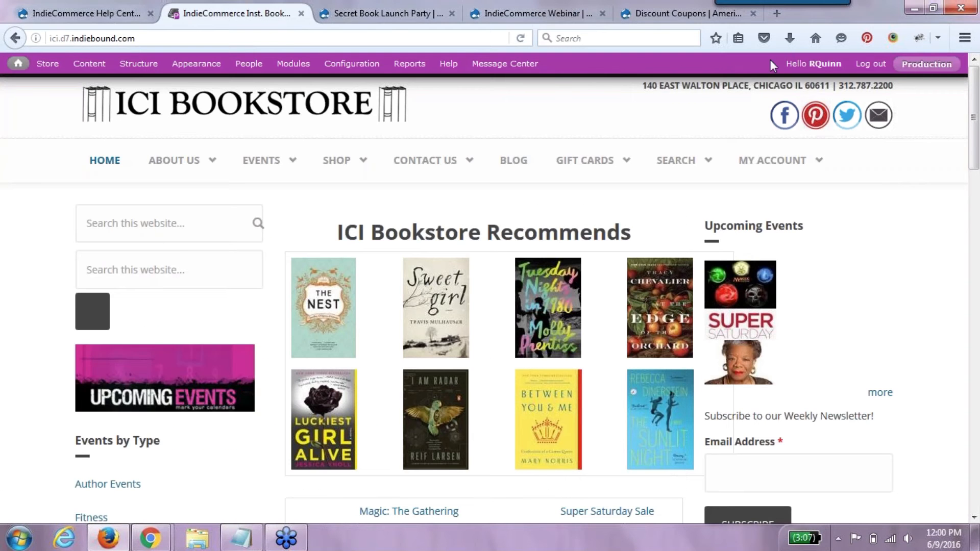
- Log out of admin and view Current Promotions: Save20 ($20 off $100) and Save40 ($40 off $200)
left_click(870, 64)
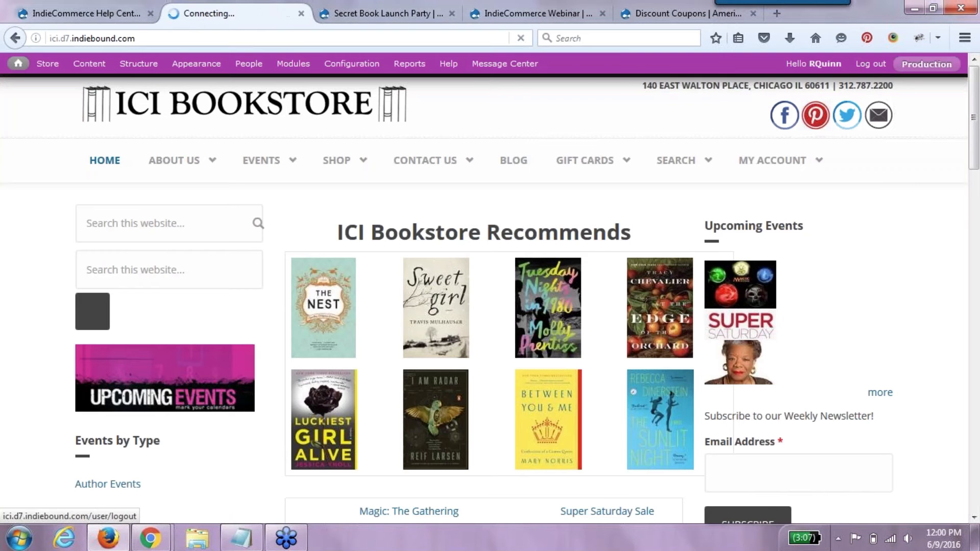
left_click(977, 447)
left_click(976, 447)
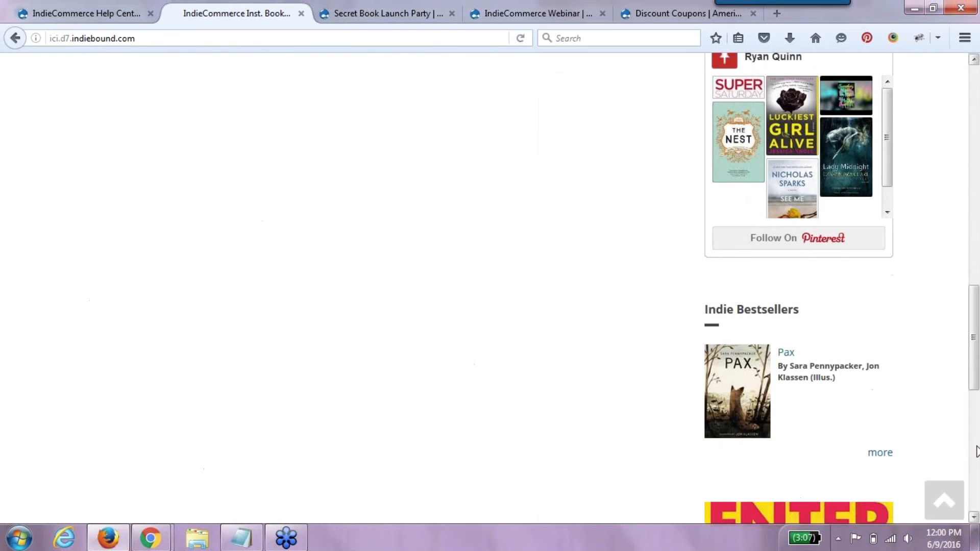
left_click_drag(975, 366, 972, 459)
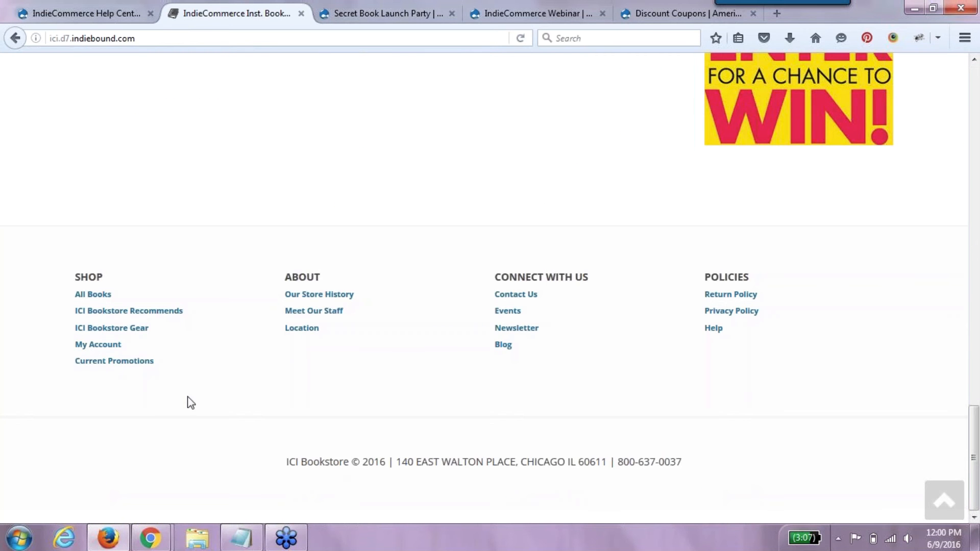
left_click(145, 362)
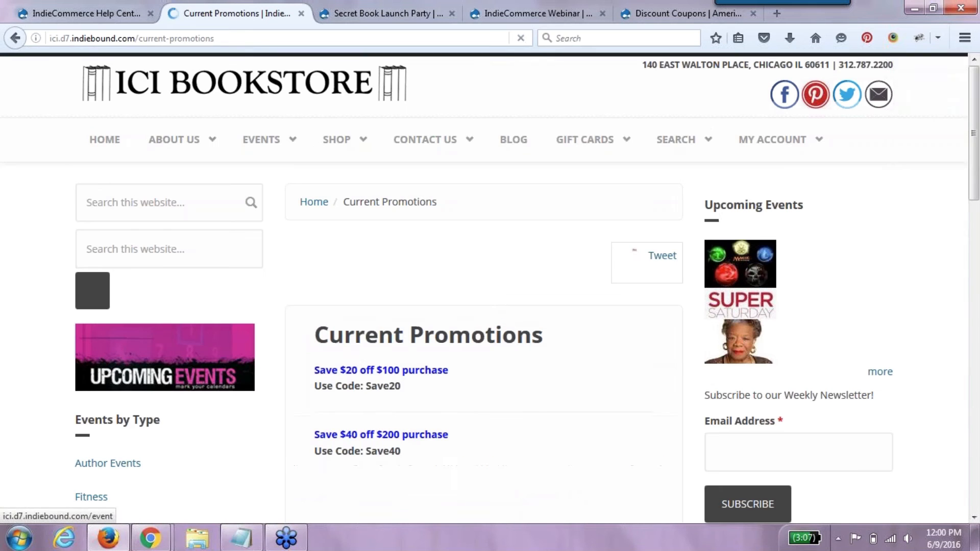